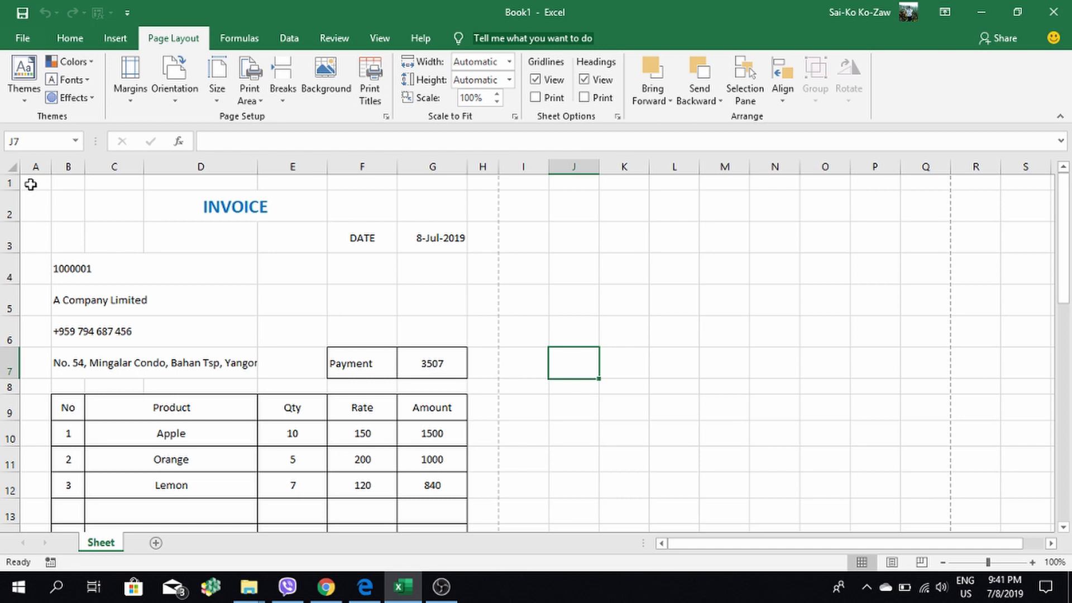
Select the invoice block A1:H29, from the INVOICE title down to the thank-you line
{"action": "mouse_move", "coordinate": [31, 184]}
{"action": "left_mouse_down"}
{"action": "mouse_move", "coordinate": [441, 396]}
{"action": "mouse_move", "coordinate": [471, 450]}
{"action": "left_mouse_up"}
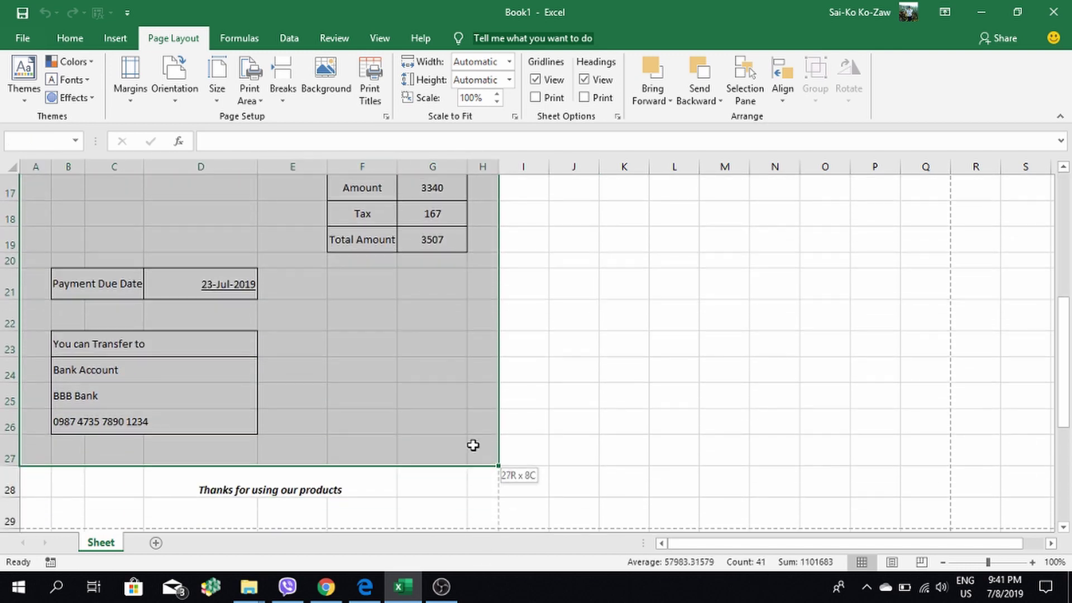
{"action": "left_click_drag", "start_coordinate": [471, 451], "coordinate": [478, 498]}
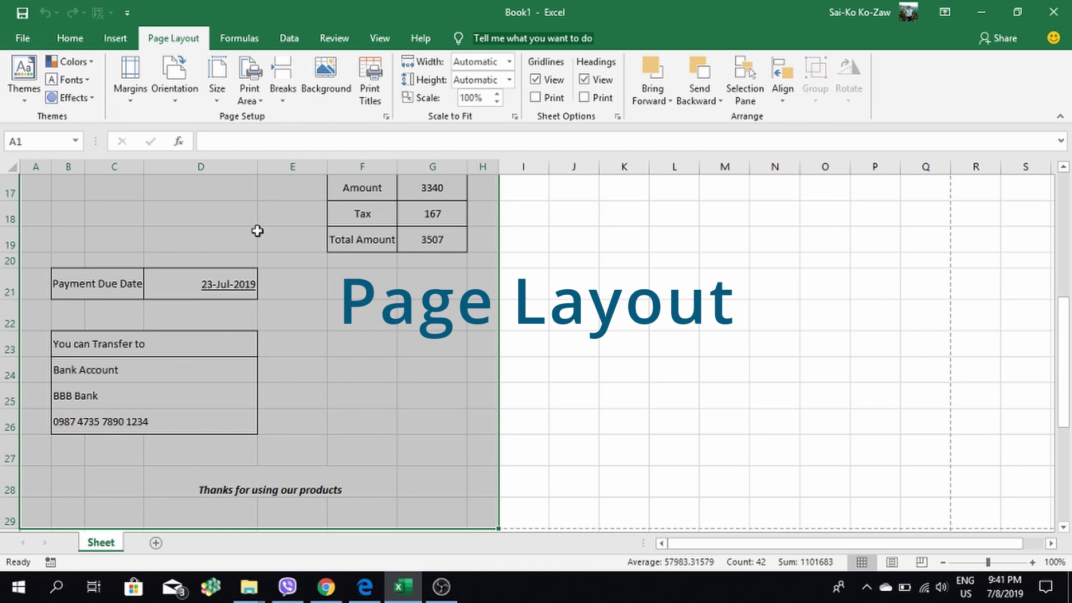
{"action": "scroll", "coordinate": [283, 299], "scroll_direction": "up", "scroll_amount": 4}
{"action": "scroll", "coordinate": [282, 299], "scroll_direction": "up", "scroll_amount": 1}
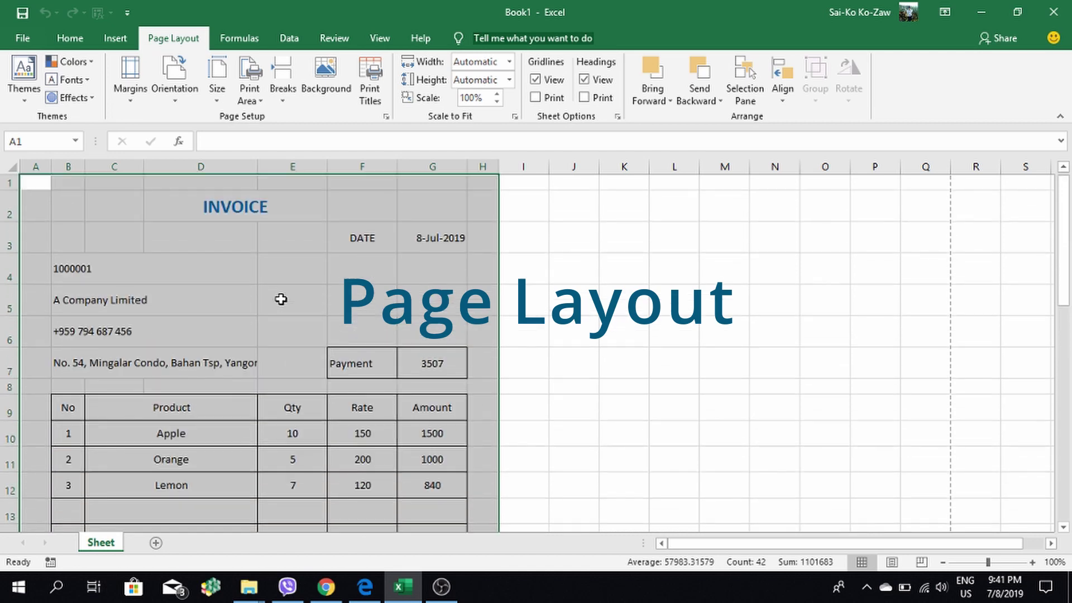
{"action": "scroll", "coordinate": [185, 323], "scroll_direction": "down", "scroll_amount": 3}
{"action": "scroll", "coordinate": [139, 393], "scroll_direction": "up", "scroll_amount": 3}
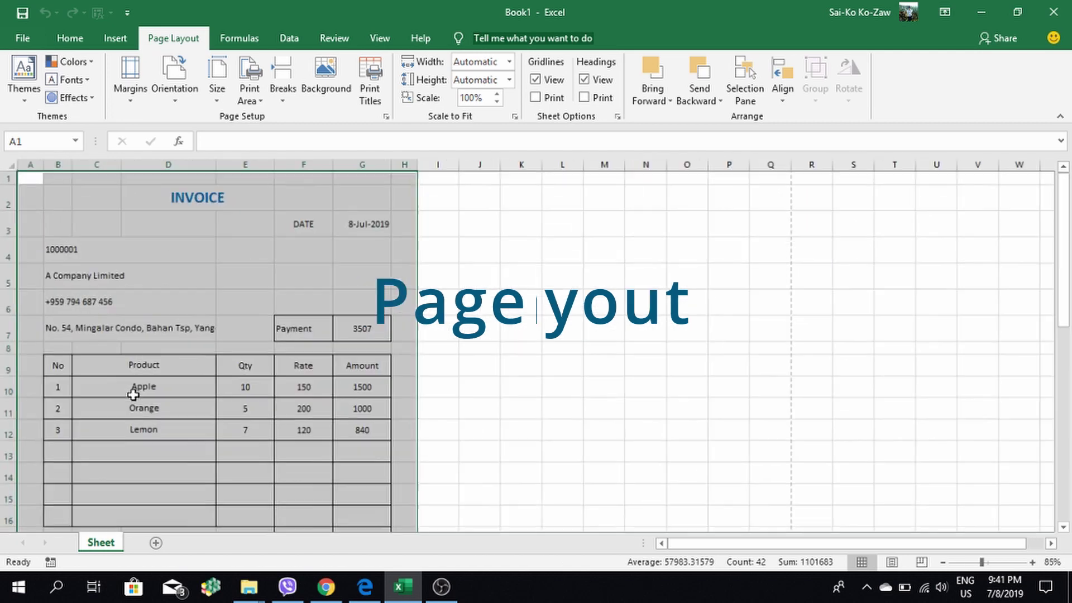
{"action": "scroll", "coordinate": [184, 352], "scroll_direction": "down", "scroll_amount": 4}
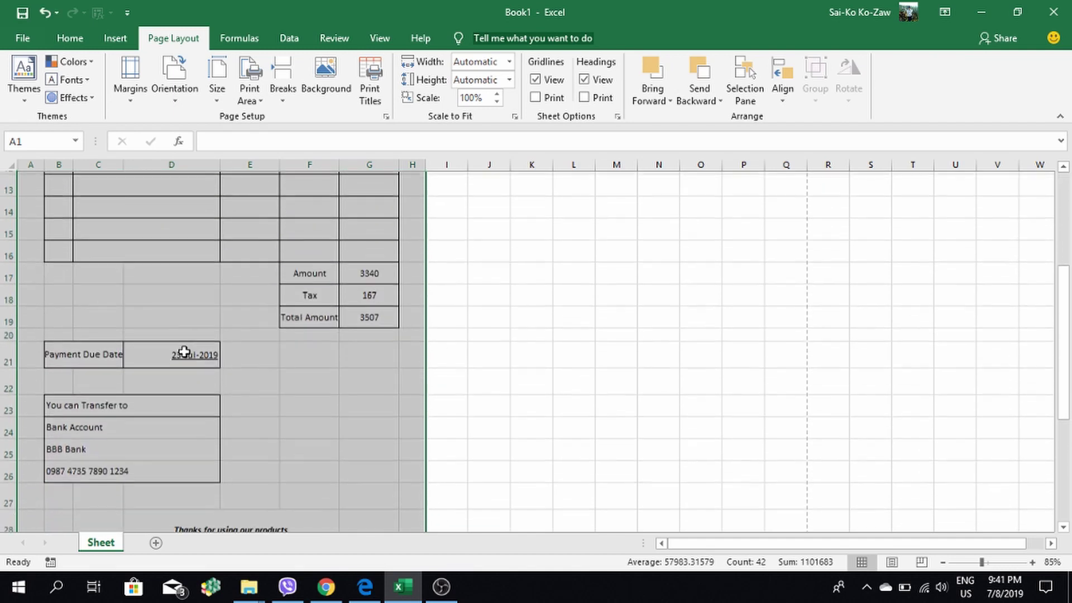
{"action": "scroll", "coordinate": [191, 411], "scroll_direction": "down", "scroll_amount": 2}
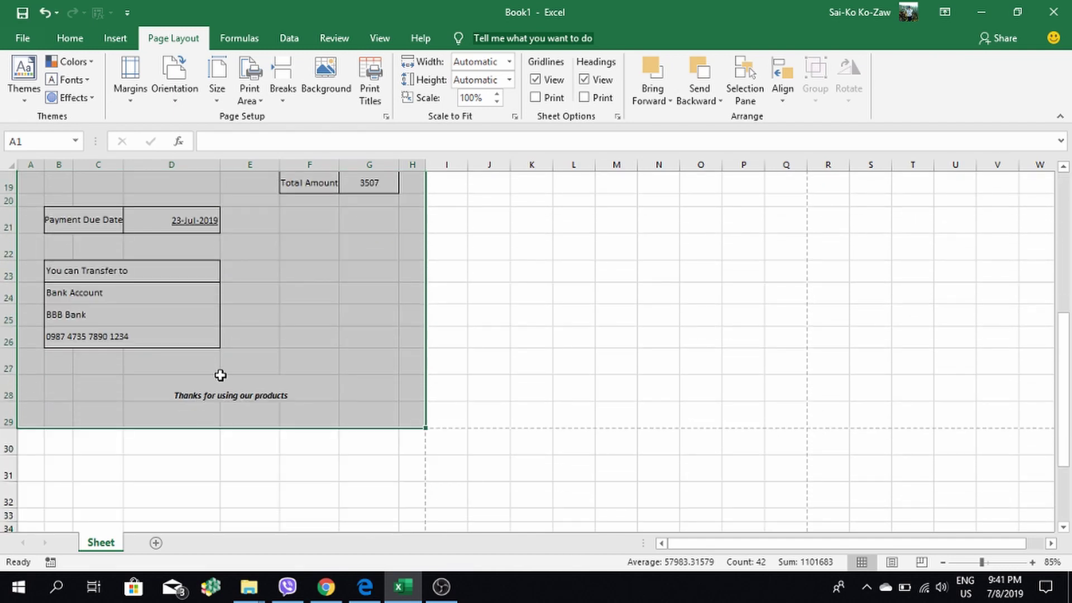
{"action": "key", "text": "ctrl+p"}
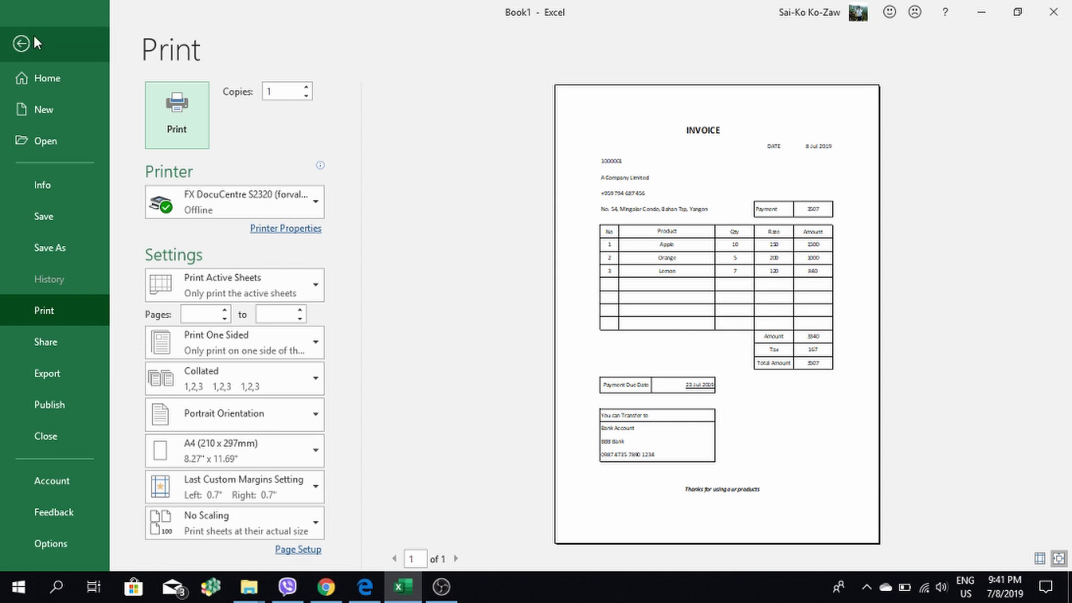
{"action": "left_click", "coordinate": [21, 43]}
Rename the worksheet tab from 'Sheet' to 'Preview'
{"action": "scroll", "coordinate": [374, 333], "scroll_direction": "up", "scroll_amount": 1}
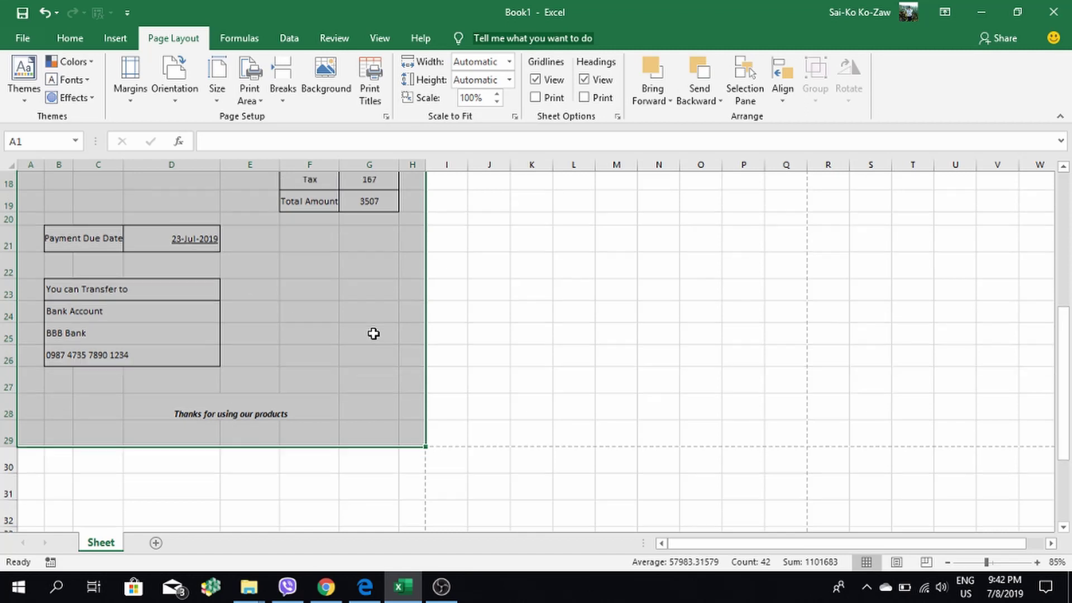
{"action": "scroll", "coordinate": [374, 333], "scroll_direction": "up", "scroll_amount": 6}
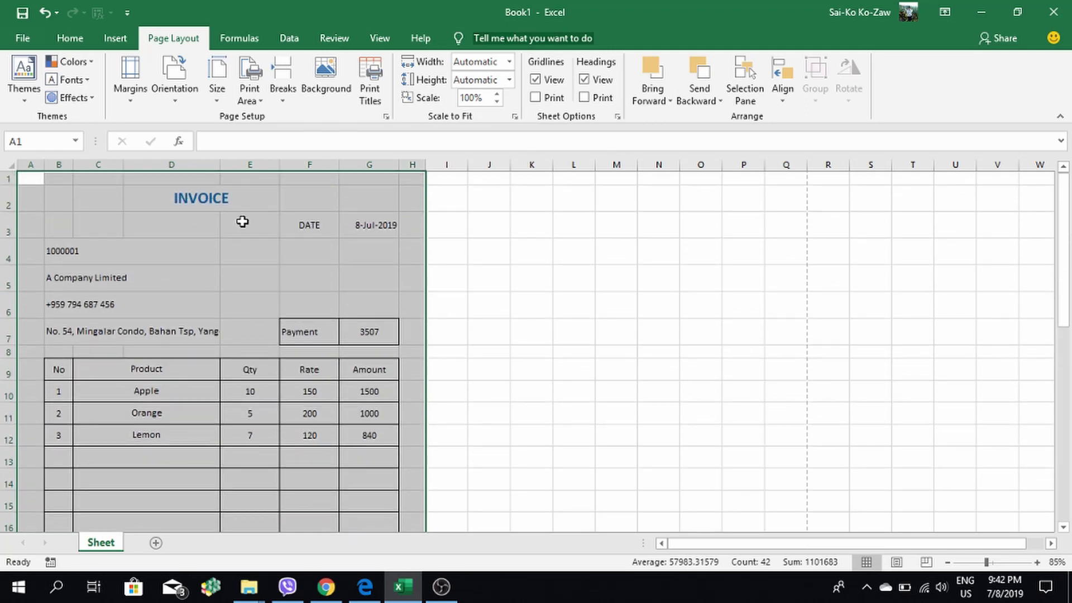
{"action": "scroll", "coordinate": [184, 290], "scroll_direction": "down", "scroll_amount": 1}
{"action": "scroll", "coordinate": [185, 290], "scroll_direction": "down", "scroll_amount": 3}
{"action": "scroll", "coordinate": [185, 291], "scroll_direction": "down", "scroll_amount": 3}
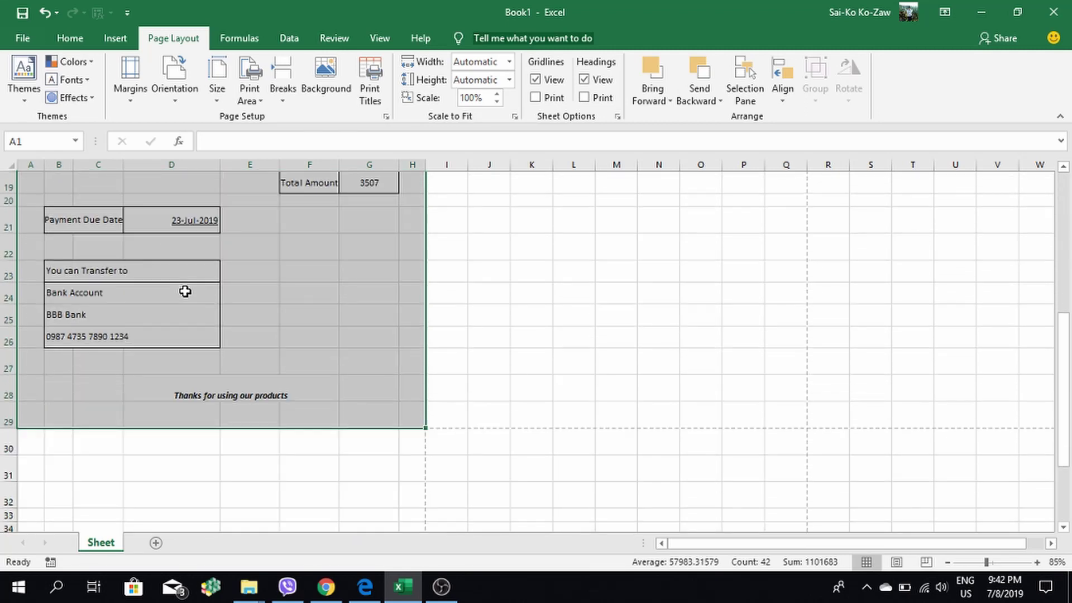
{"action": "scroll", "coordinate": [228, 310], "scroll_direction": "up", "scroll_amount": 1}
{"action": "scroll", "coordinate": [229, 309], "scroll_direction": "up", "scroll_amount": 5}
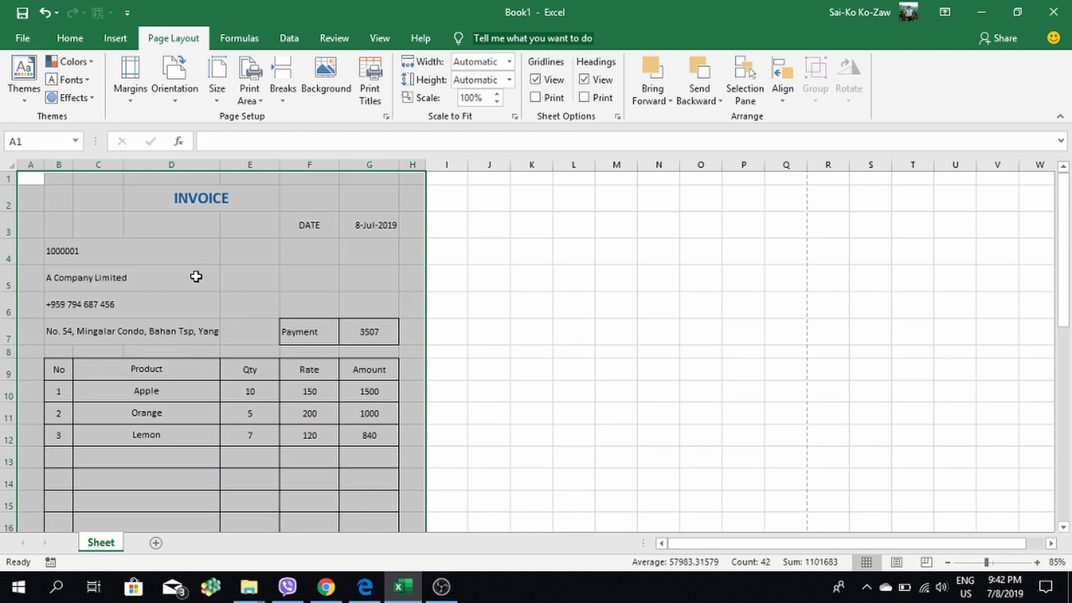
{"action": "scroll", "coordinate": [196, 278], "scroll_direction": "down", "scroll_amount": 1, "text": "ctrl"}
{"action": "scroll", "coordinate": [196, 277], "scroll_direction": "down", "scroll_amount": 1, "text": "ctrl"}
{"action": "scroll", "coordinate": [190, 277], "scroll_direction": "down", "scroll_amount": 1, "text": "ctrl"}
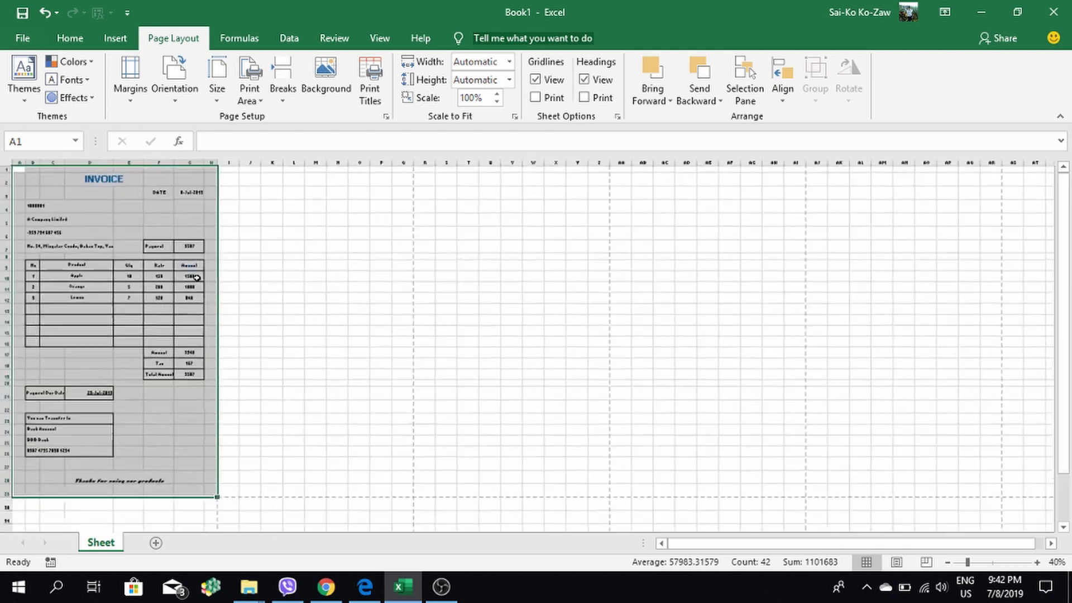
{"action": "scroll", "coordinate": [156, 276], "scroll_direction": "down", "scroll_amount": 1, "text": "ctrl"}
{"action": "scroll", "coordinate": [76, 290], "scroll_direction": "up", "scroll_amount": 4, "text": "ctrl"}
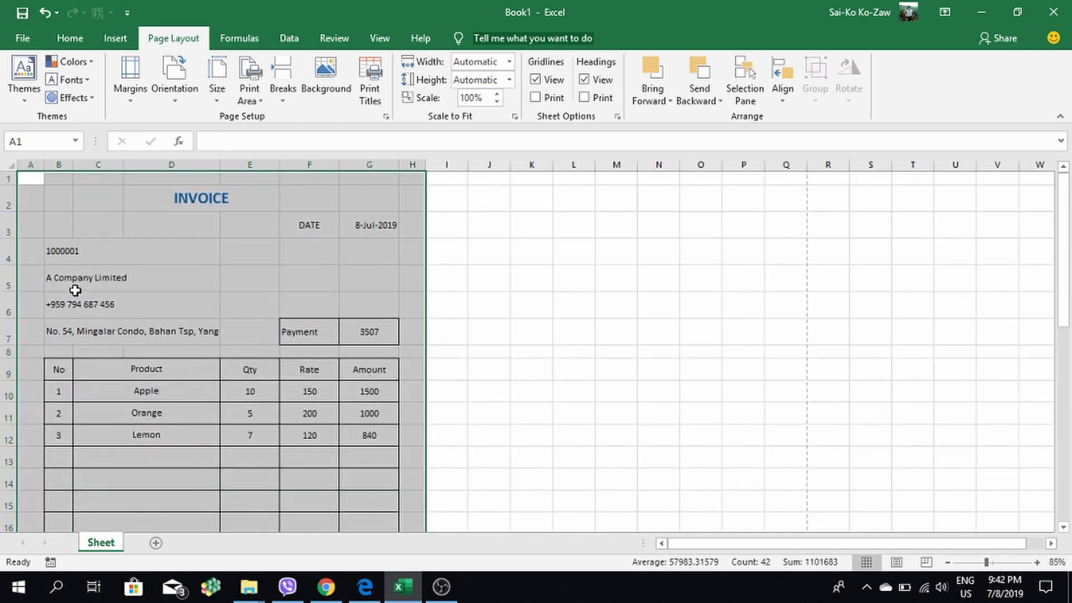
{"action": "double_click", "coordinate": [111, 543]}
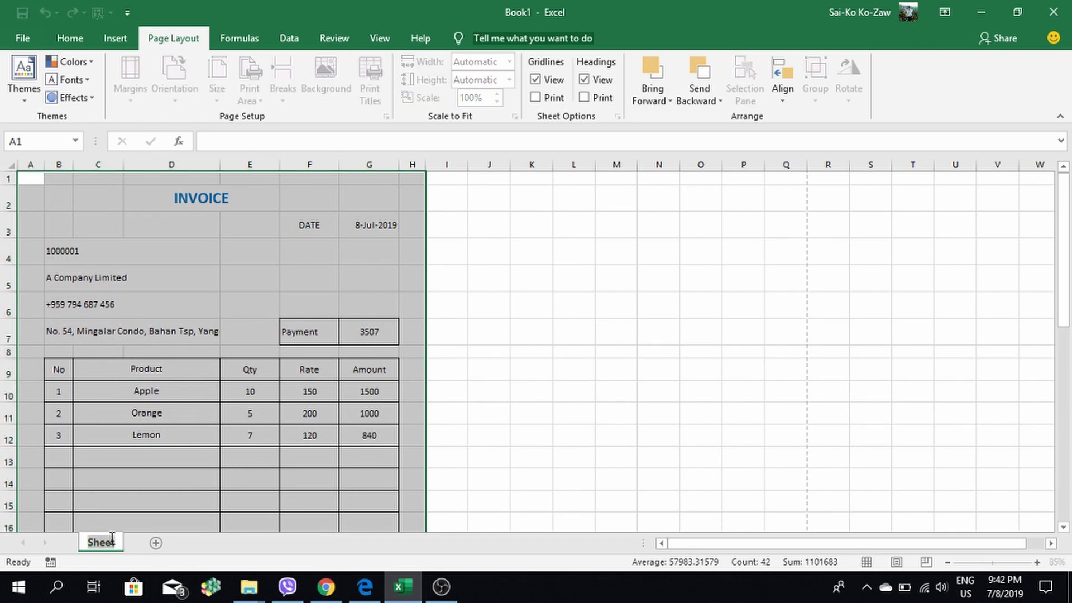
{"action": "type", "text": "Pre"}
{"action": "type", "text": "view"}
{"action": "left_click", "coordinate": [490, 441]}
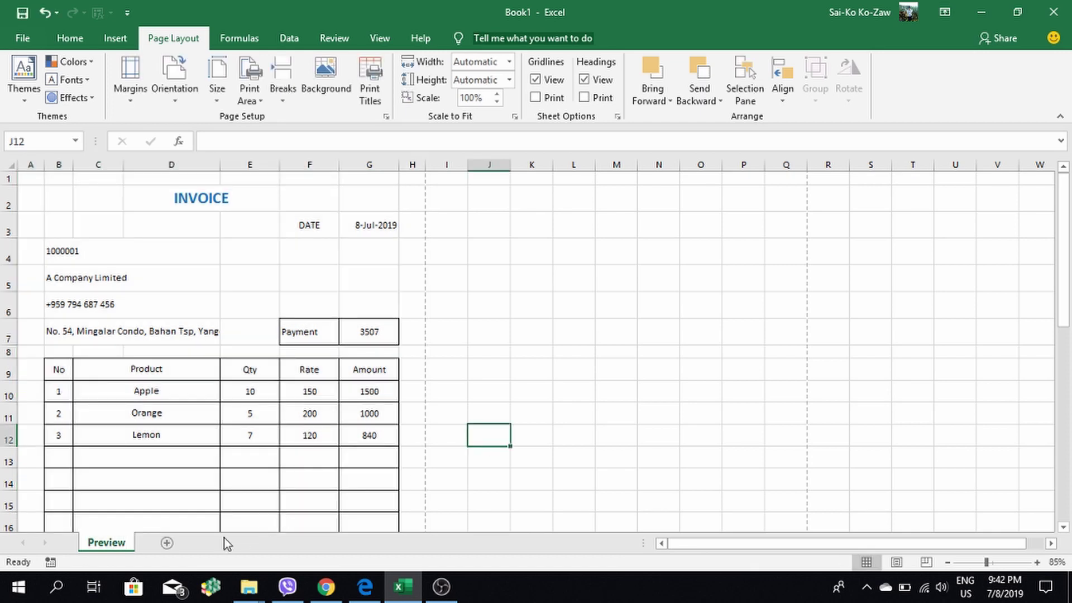
Insert a new blank worksheet and name its tab 'Real'
{"action": "left_click", "coordinate": [167, 542]}
{"action": "double_click", "coordinate": [162, 543]}
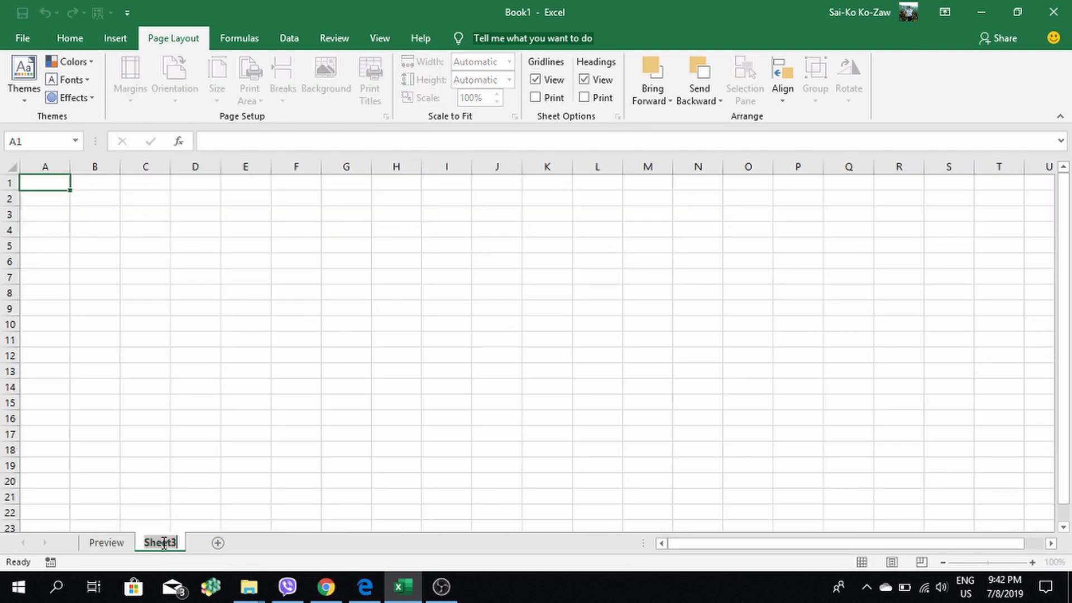
{"action": "type", "text": "Ac"}
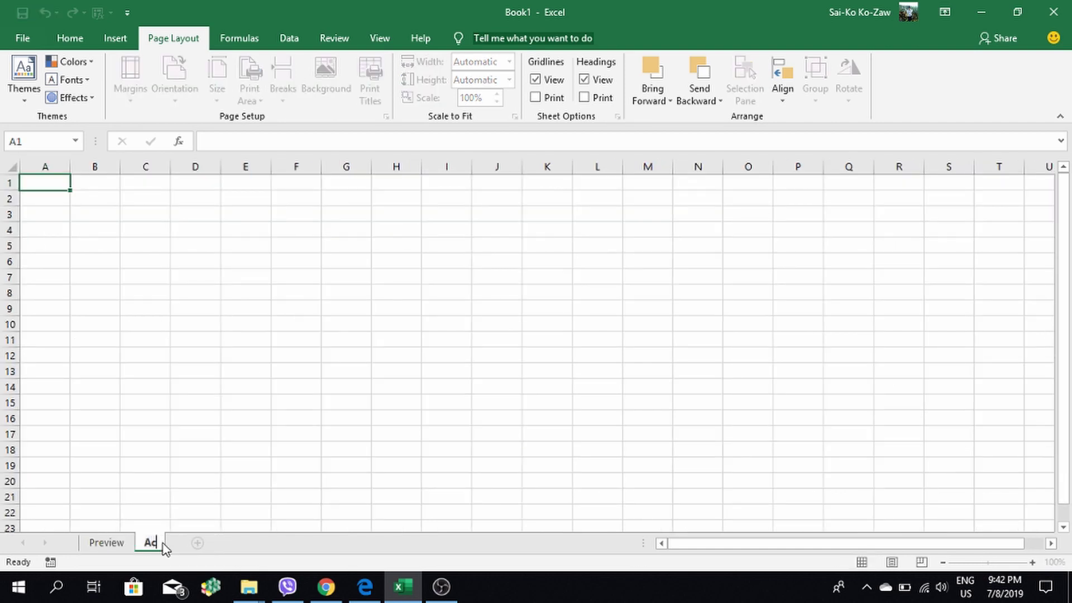
{"action": "type", "text": "tua"}
{"action": "key", "text": "BackSpace"}
{"action": "key", "text": "BackSpace"}
{"action": "key", "text": "BackSpace"}
{"action": "key", "text": "BackSpace"}
{"action": "key", "text": "BackSpace"}
{"action": "type", "text": "Rea"}
{"action": "left_click", "coordinate": [146, 408]}
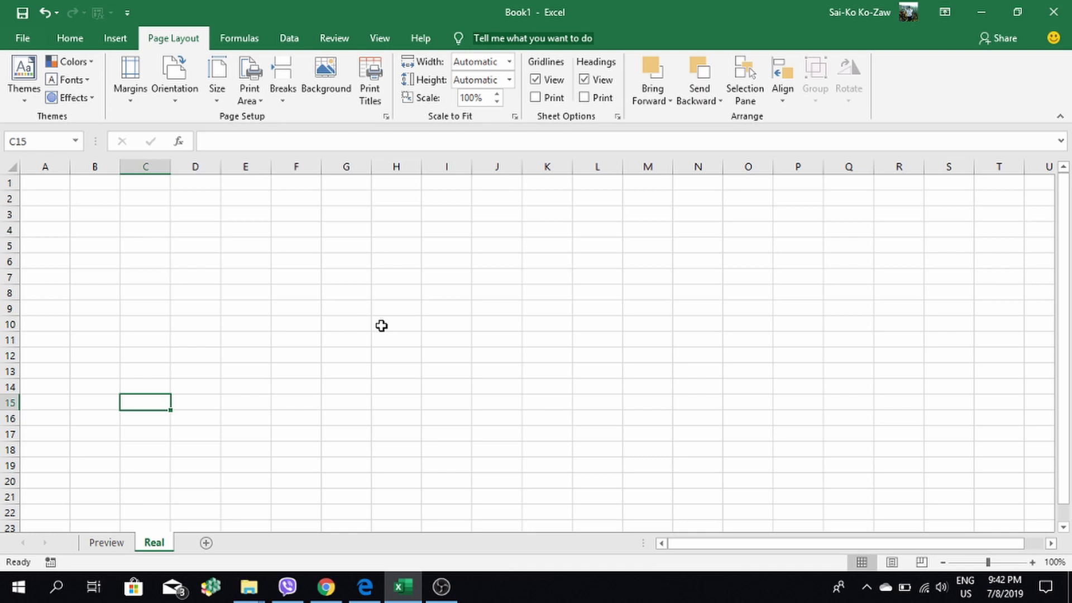
{"action": "left_click", "coordinate": [77, 43]}
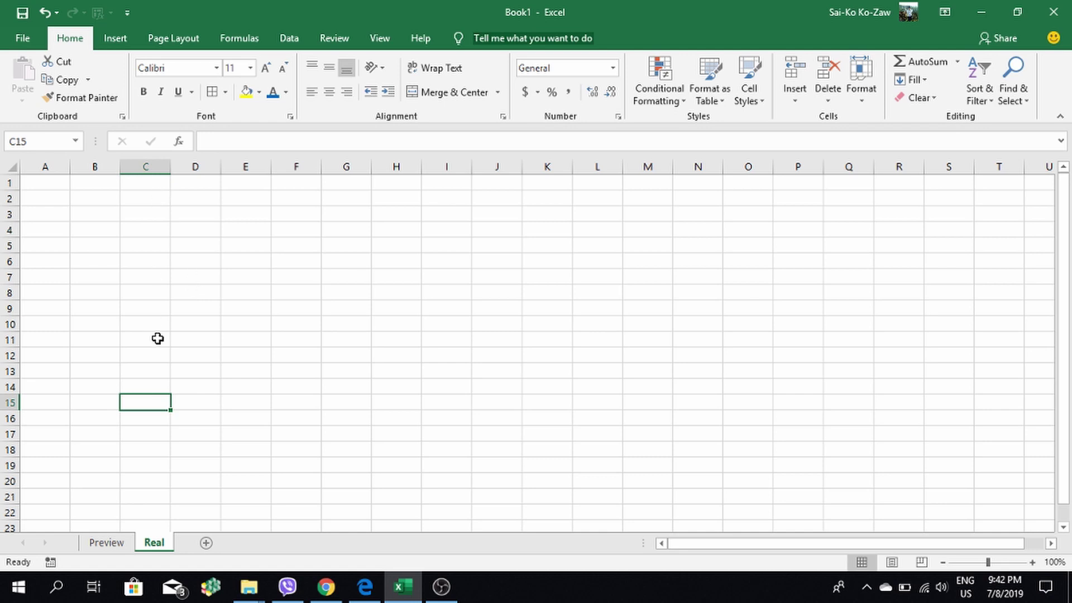
{"action": "left_click", "coordinate": [167, 39]}
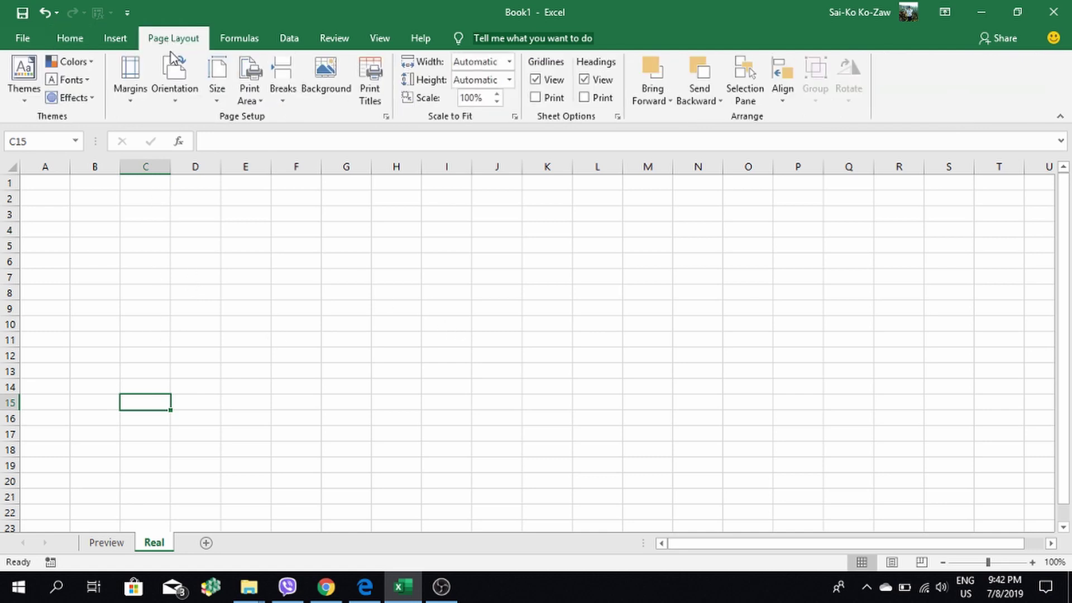
{"action": "left_click", "coordinate": [217, 90]}
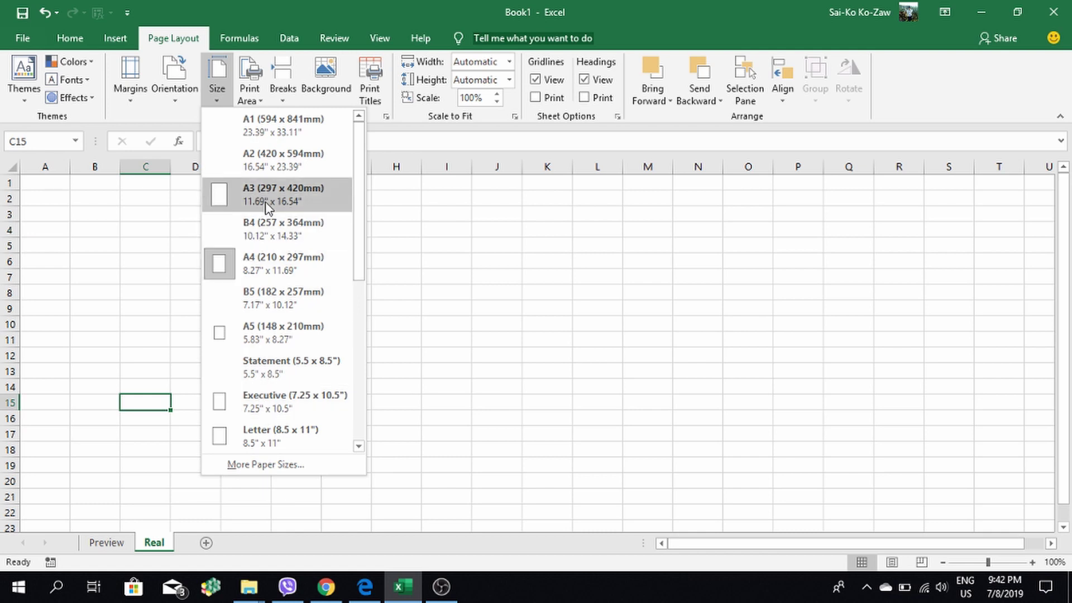
{"action": "left_click", "coordinate": [269, 258]}
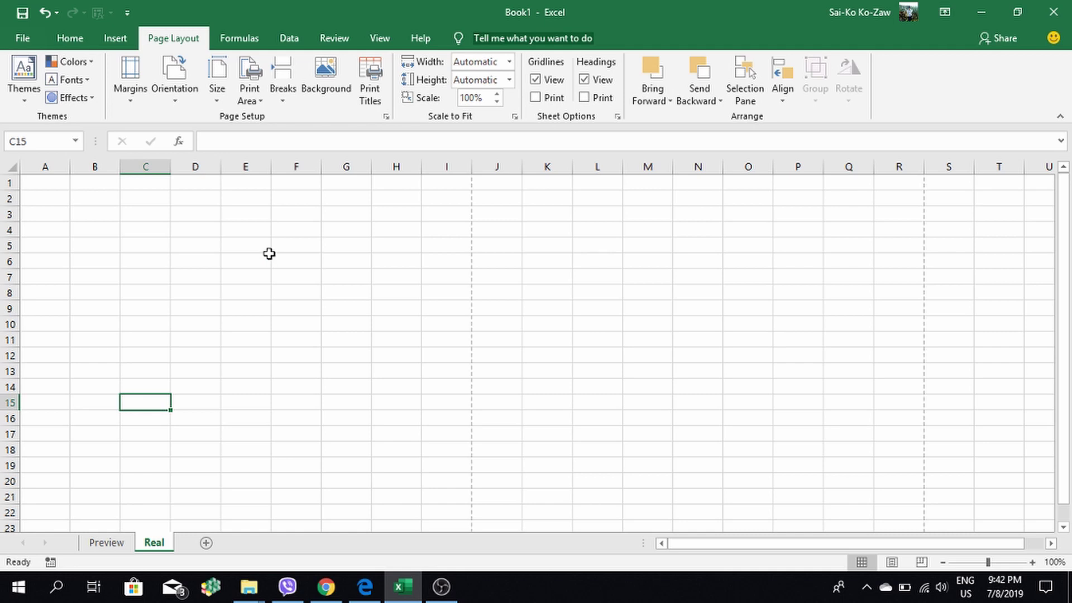
{"action": "scroll", "coordinate": [394, 379], "scroll_direction": "down", "scroll_amount": 3}
{"action": "scroll", "coordinate": [369, 363], "scroll_direction": "down", "scroll_amount": 3}
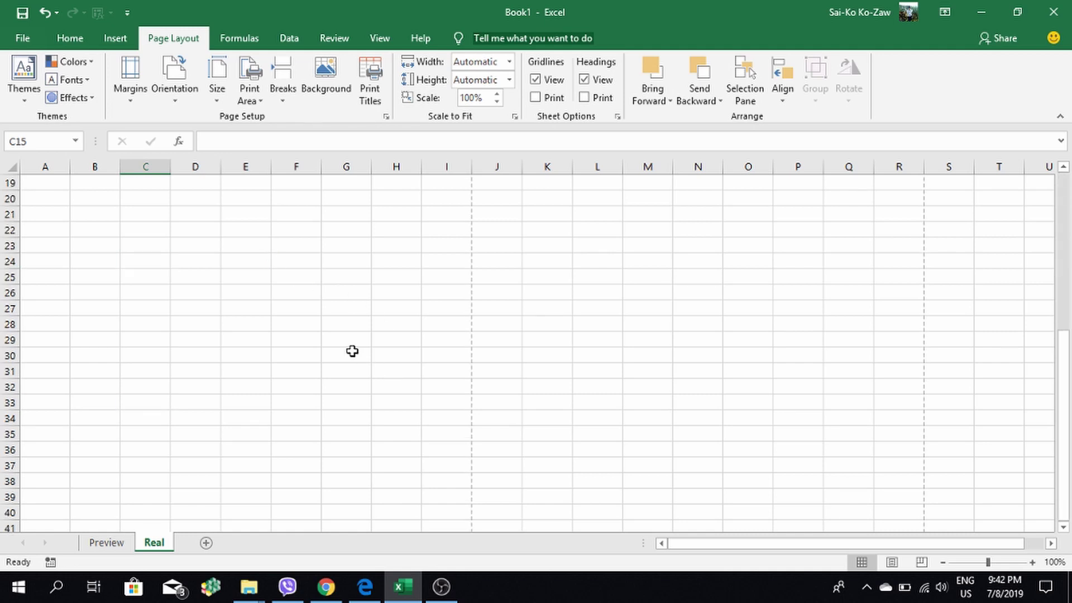
{"action": "scroll", "coordinate": [263, 333], "scroll_direction": "down", "scroll_amount": 1}
{"action": "scroll", "coordinate": [263, 333], "scroll_direction": "down", "scroll_amount": 2}
{"action": "scroll", "coordinate": [335, 318], "scroll_direction": "up", "scroll_amount": 9}
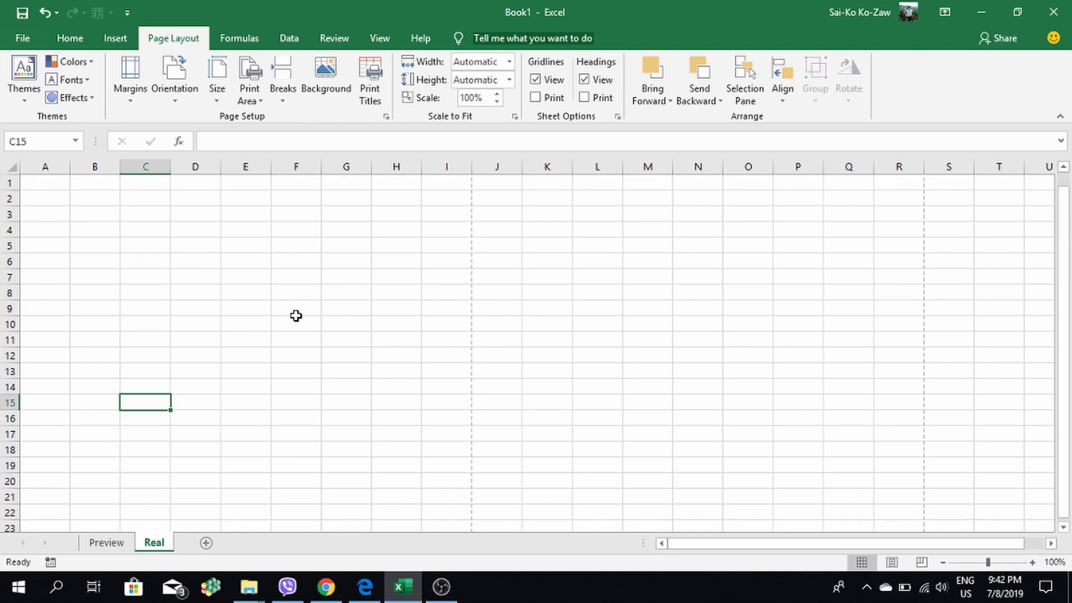
{"action": "scroll", "coordinate": [196, 313], "scroll_direction": "down", "scroll_amount": 3}
{"action": "scroll", "coordinate": [196, 316], "scroll_direction": "down", "scroll_amount": 3}
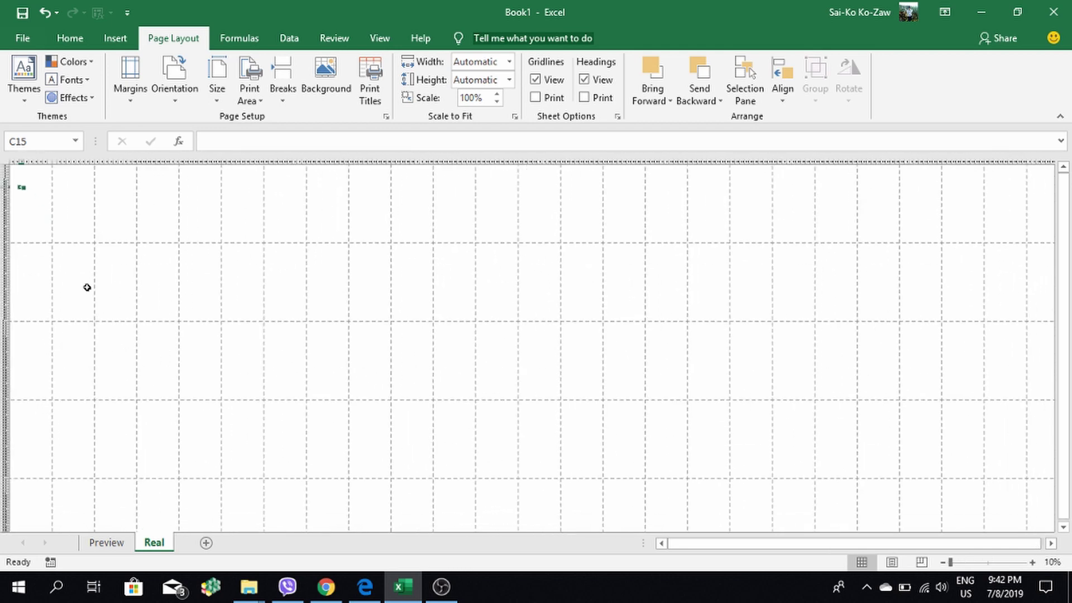
{"action": "scroll", "coordinate": [51, 239], "scroll_direction": "up", "scroll_amount": 1}
{"action": "scroll", "coordinate": [50, 239], "scroll_direction": "up", "scroll_amount": 1}
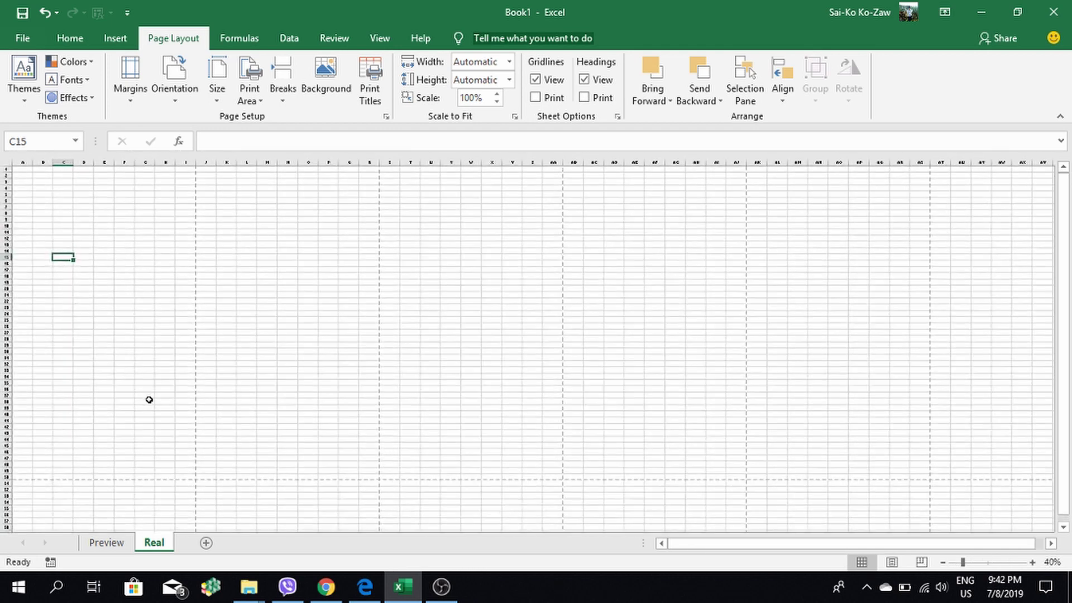
{"action": "left_click_drag", "start_coordinate": [189, 476], "coordinate": [3, 164]}
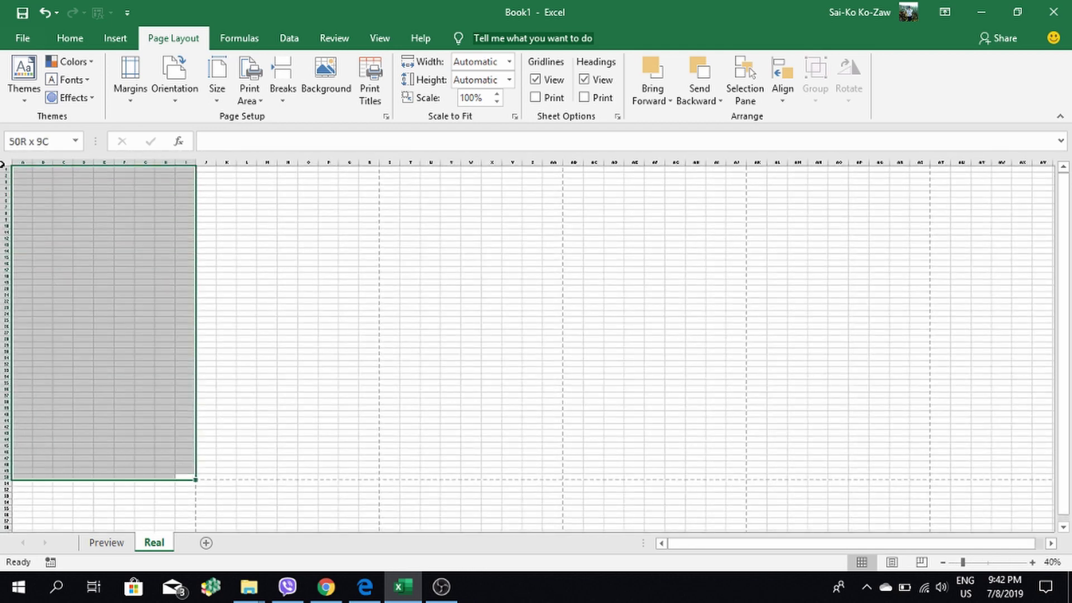
{"action": "scroll", "coordinate": [169, 253], "scroll_direction": "up", "scroll_amount": 1}
{"action": "scroll", "coordinate": [168, 252], "scroll_direction": "up", "scroll_amount": 2}
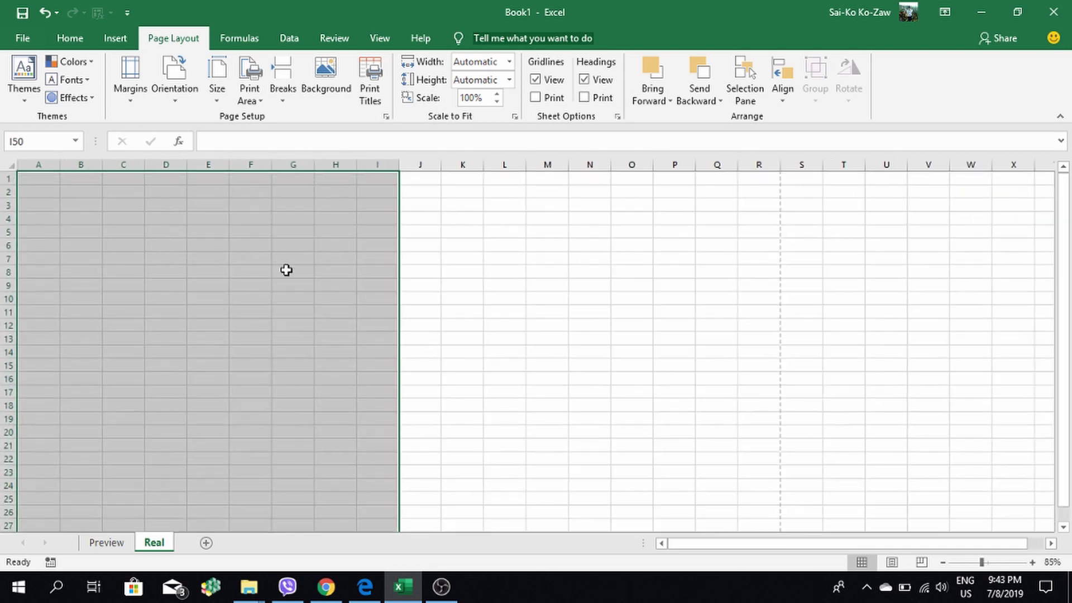
{"action": "left_click", "coordinate": [285, 270]}
{"action": "left_click_drag", "start_coordinate": [359, 192], "coordinate": [430, 433]}
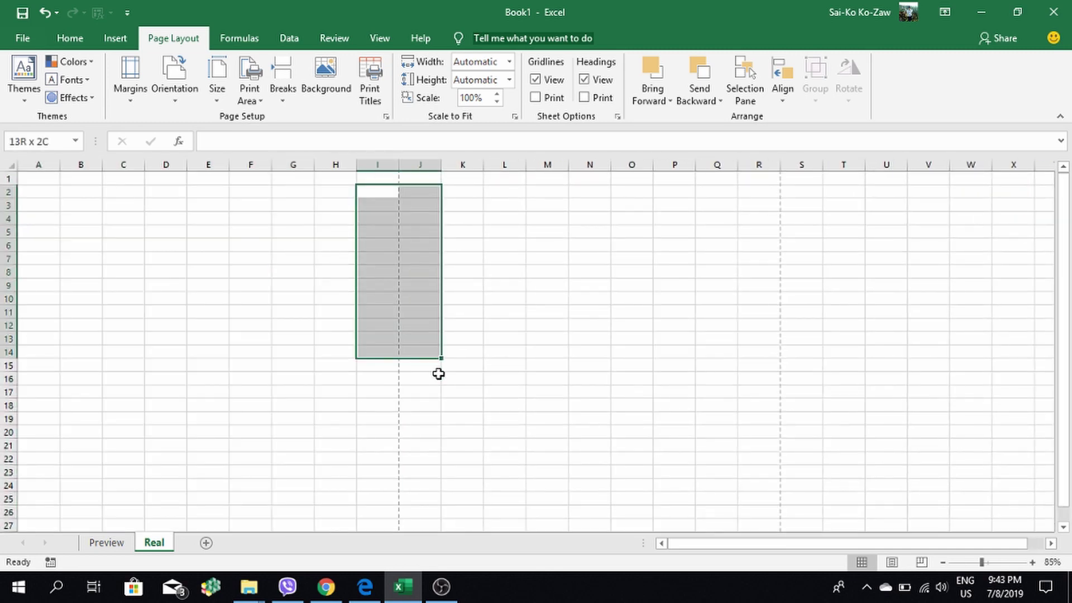
{"action": "left_click", "coordinate": [377, 255]}
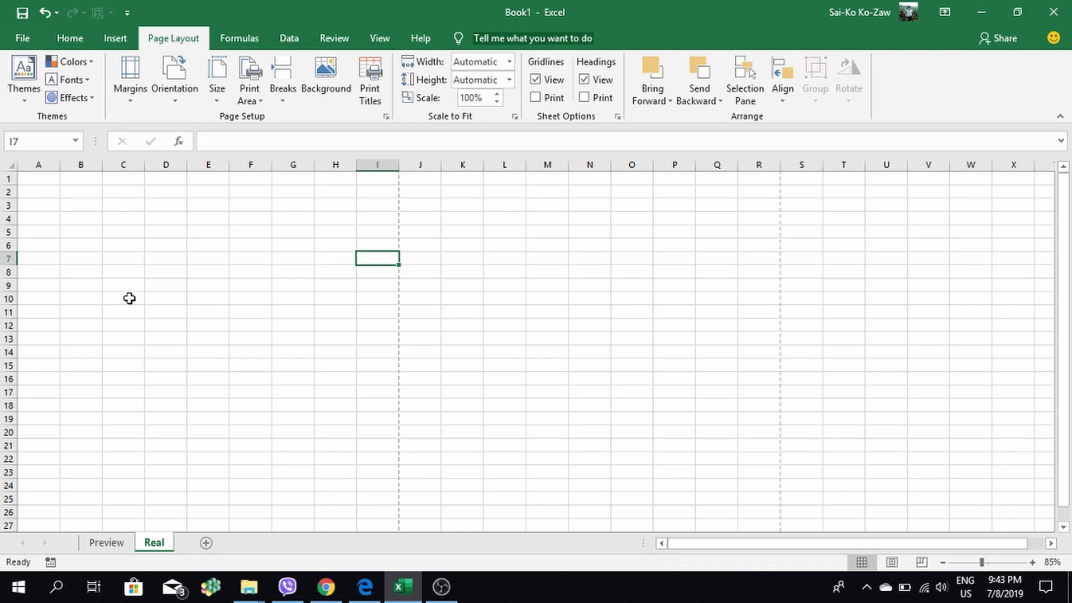
{"action": "scroll", "coordinate": [144, 334], "scroll_direction": "down", "scroll_amount": 5}
{"action": "scroll", "coordinate": [144, 334], "scroll_direction": "down", "scroll_amount": 3}
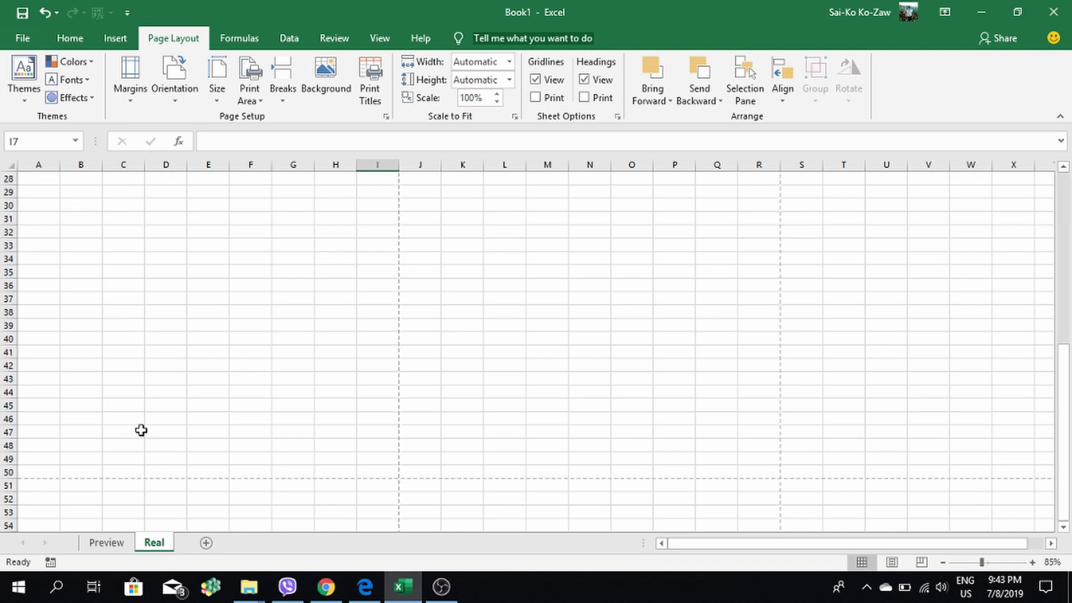
{"action": "left_click", "coordinate": [98, 543]}
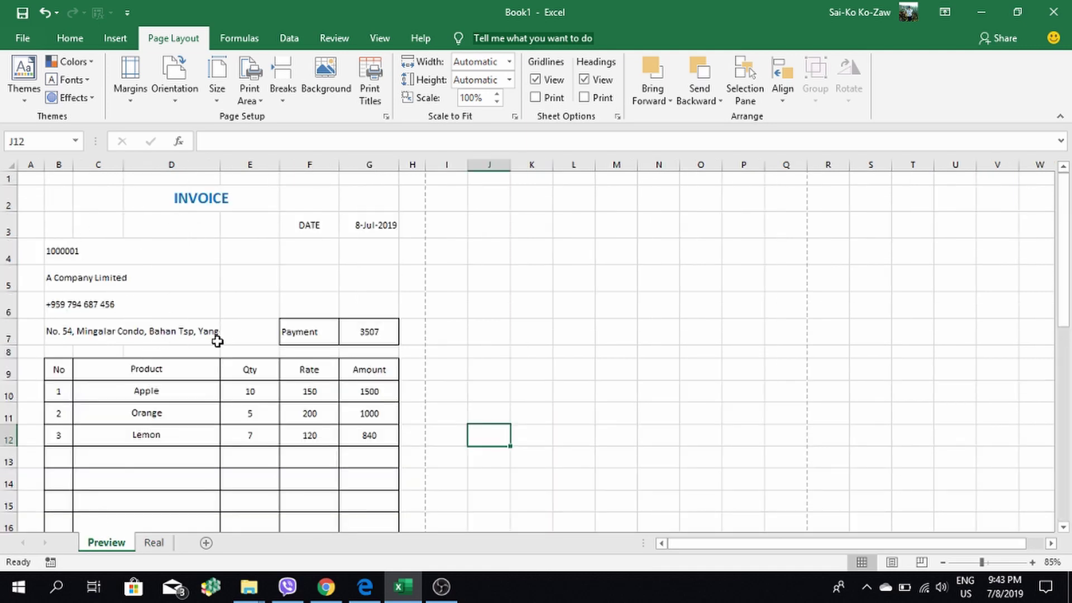
{"action": "left_click", "coordinate": [159, 543]}
{"action": "scroll", "coordinate": [270, 303], "scroll_direction": "up", "scroll_amount": 4}
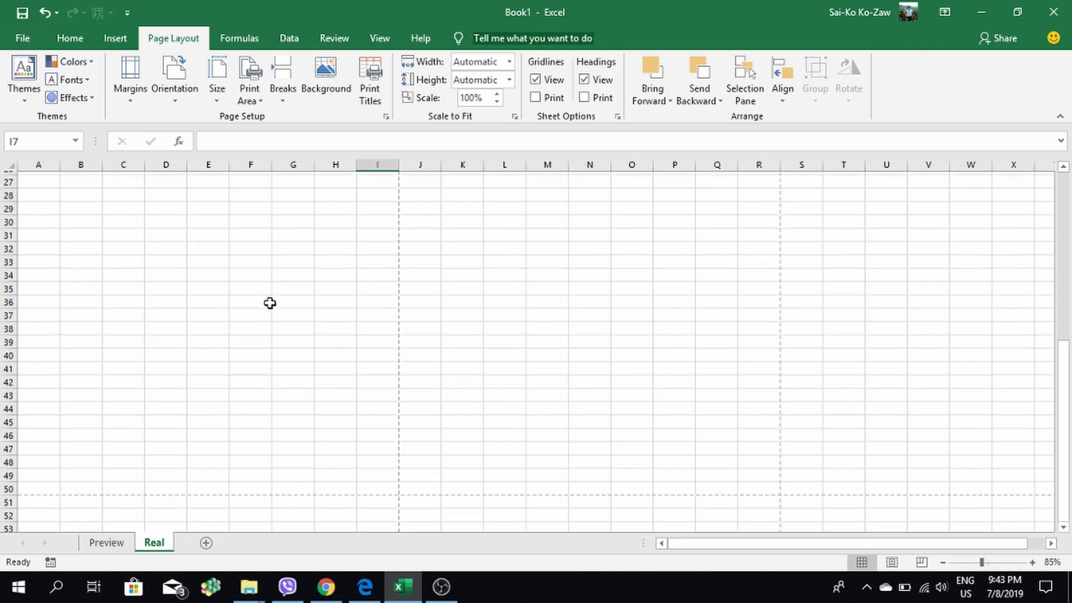
{"action": "scroll", "coordinate": [270, 304], "scroll_direction": "up", "scroll_amount": 5}
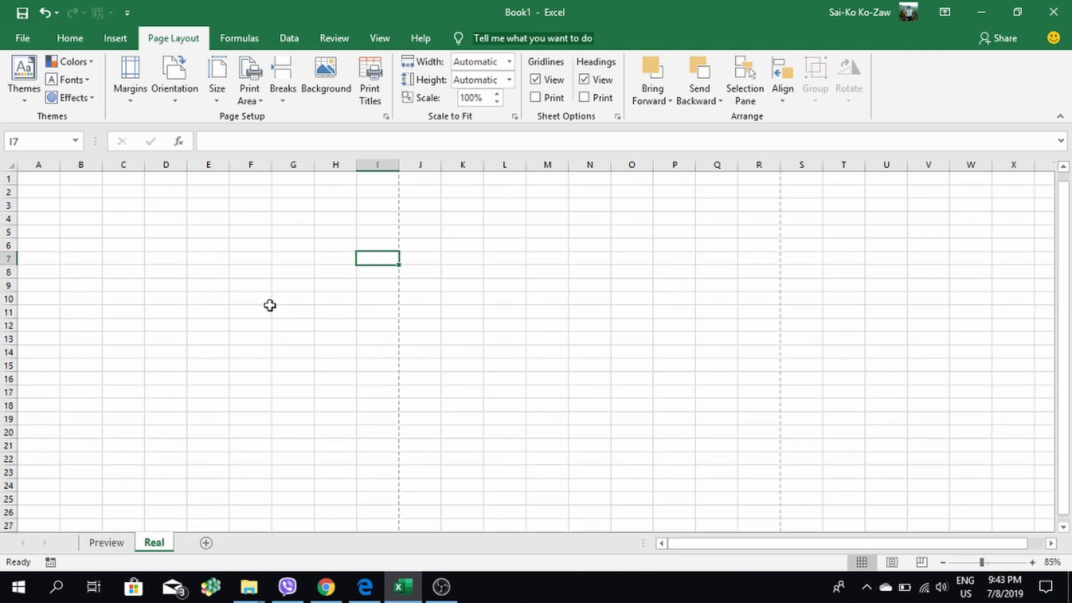
{"action": "left_click", "coordinate": [126, 93]}
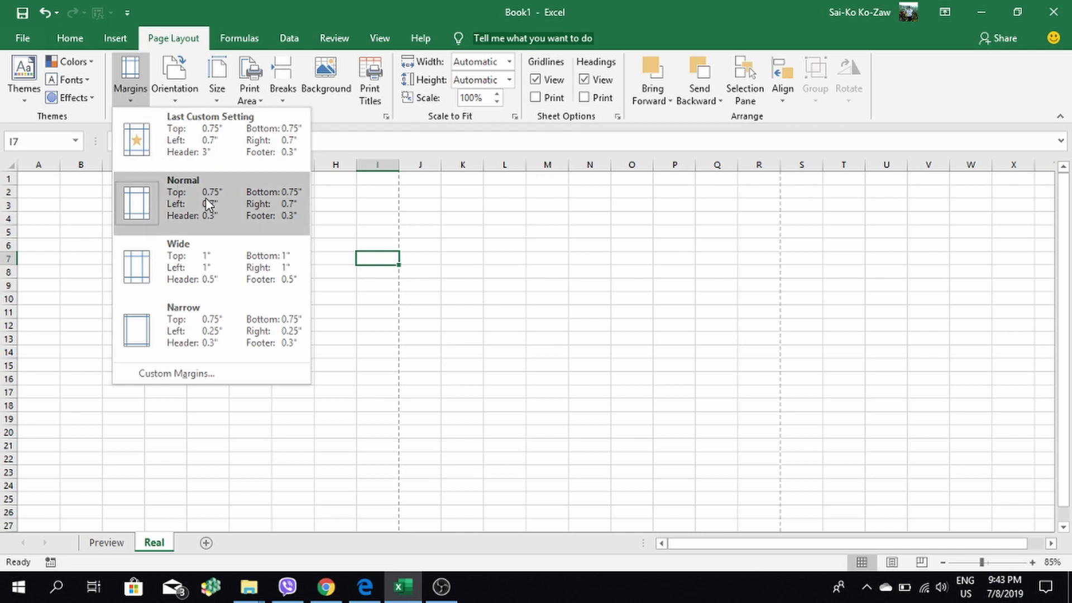
{"action": "left_click", "coordinate": [250, 215]}
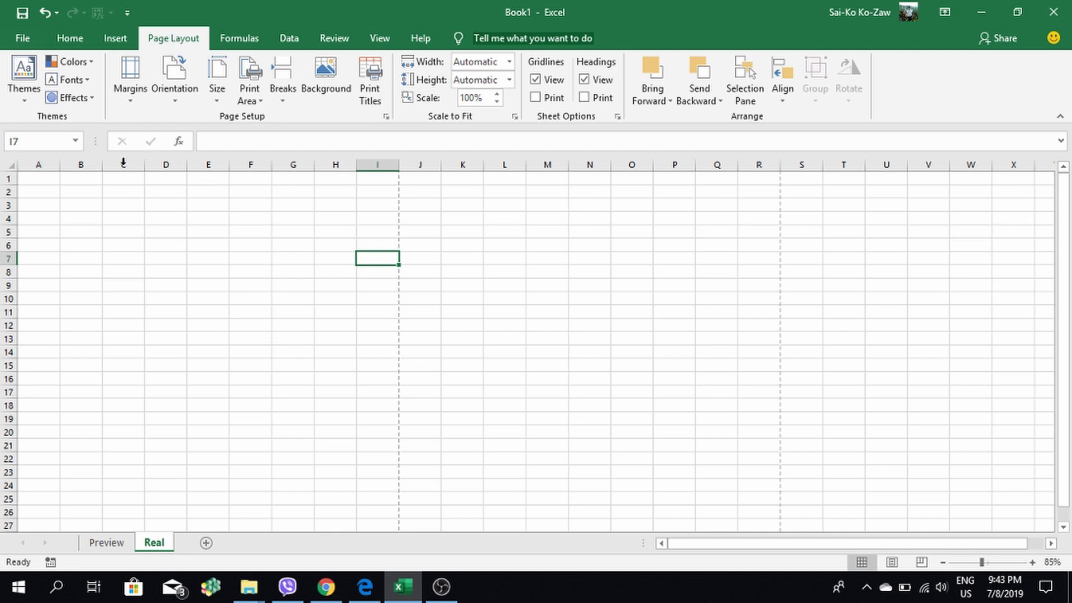
{"action": "left_click", "coordinate": [48, 156]}
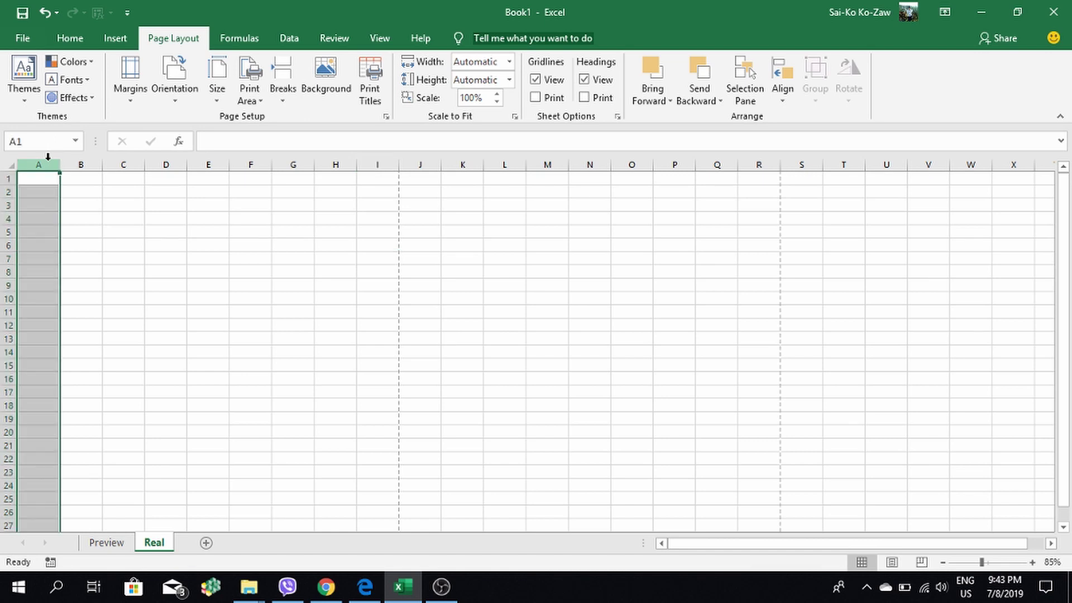
{"action": "left_click", "coordinate": [371, 160]}
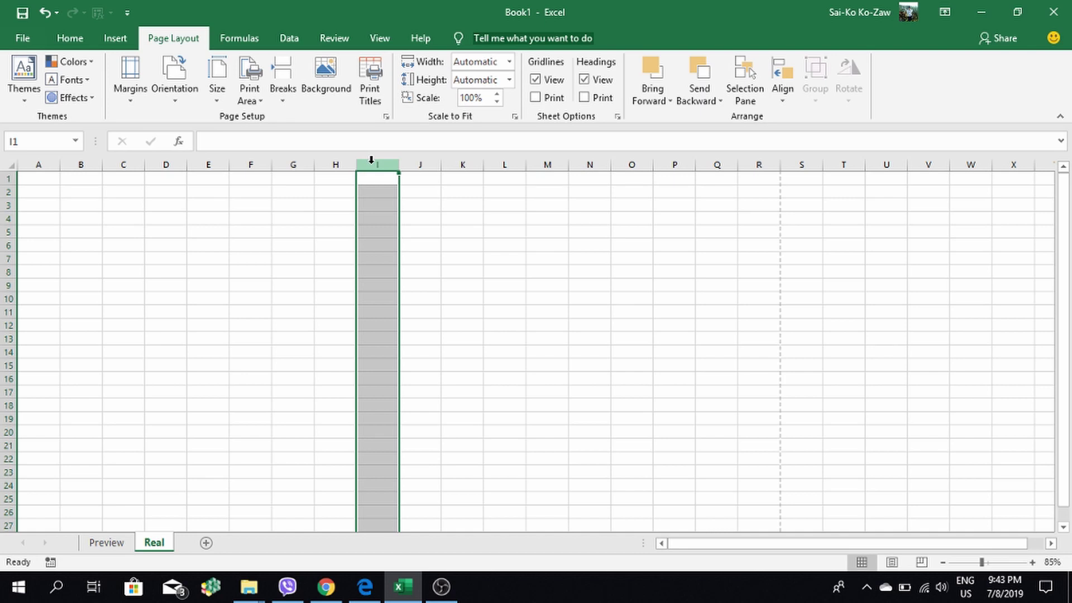
{"action": "right_click", "coordinate": [372, 163]}
{"action": "key", "text": "Escape"}
{"action": "left_click", "coordinate": [45, 160]}
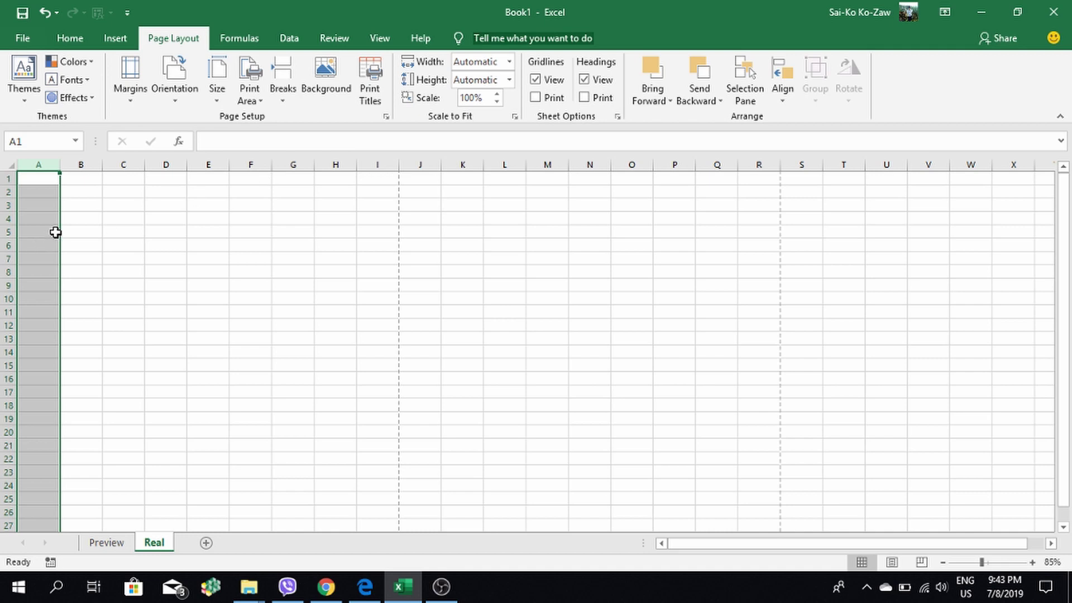
{"action": "left_click", "coordinate": [131, 542]}
{"action": "left_click", "coordinate": [412, 165]}
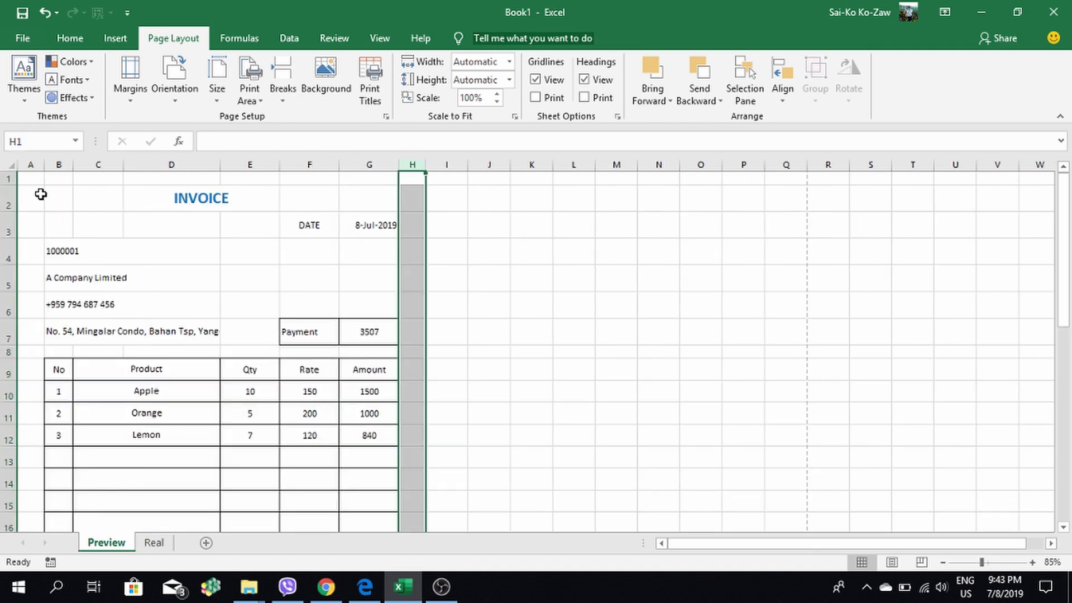
{"action": "left_click", "coordinate": [30, 165]}
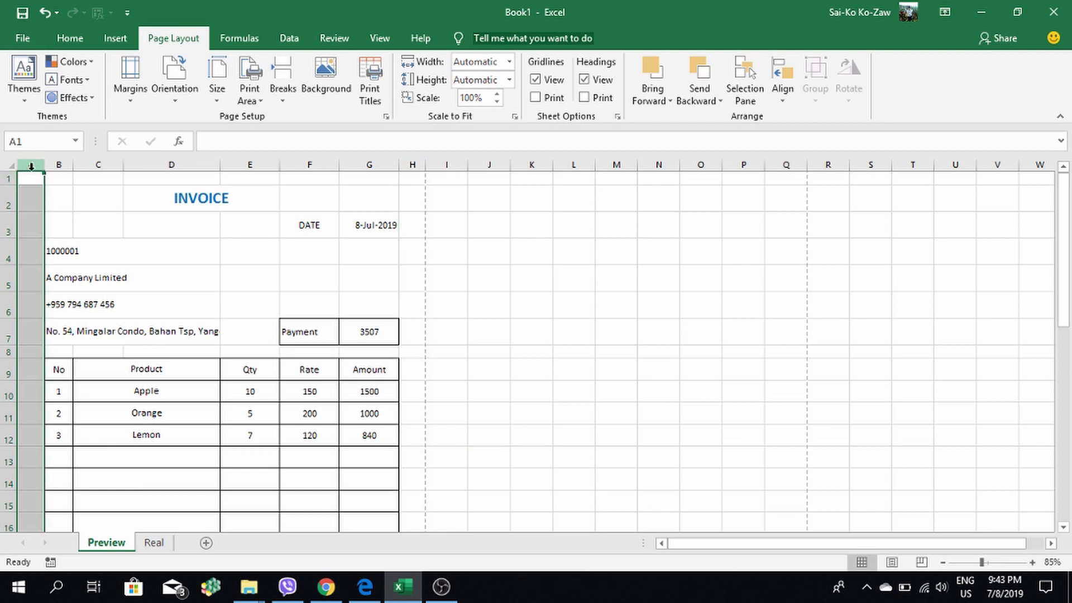
{"action": "left_click", "coordinate": [412, 164]}
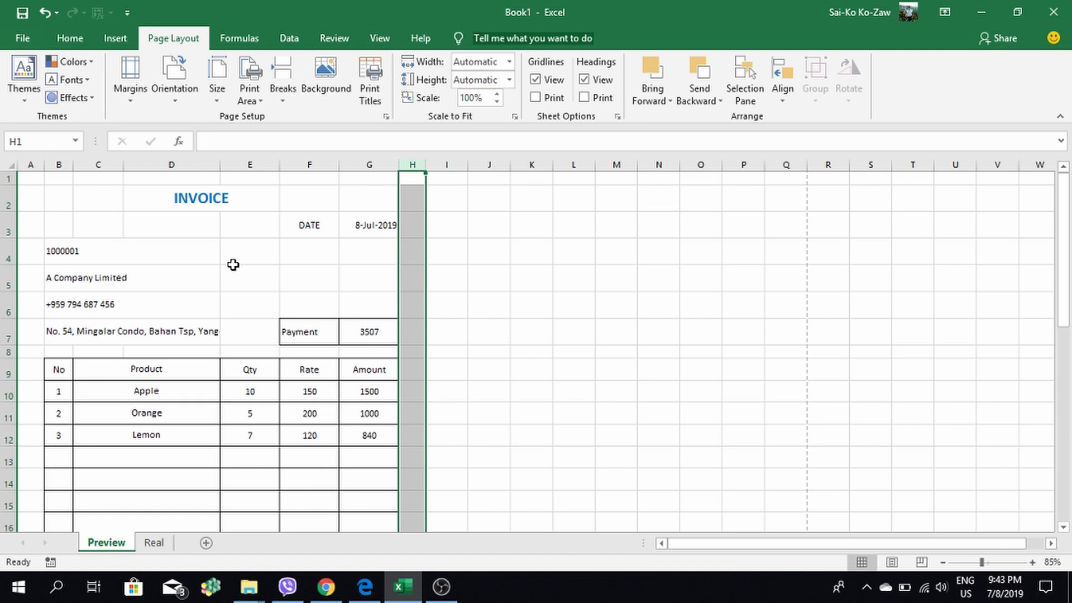
{"action": "left_click", "coordinate": [153, 542]}
{"action": "left_click", "coordinate": [48, 164]}
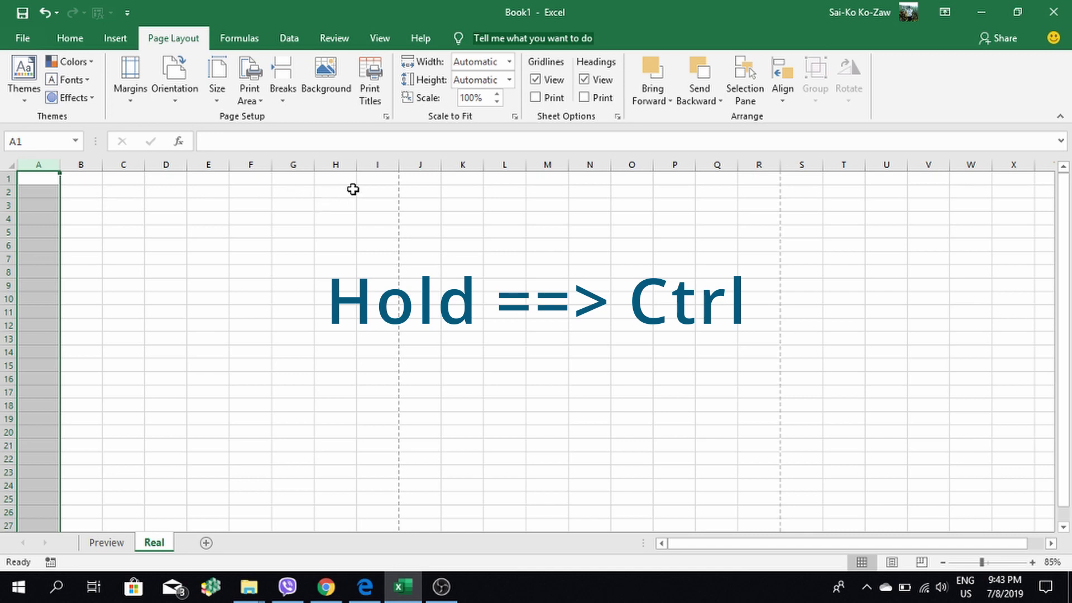
Set columns A and I to a column width of 5, then check columns I and J
{"action": "left_click", "coordinate": [378, 166], "text": "ctrl"}
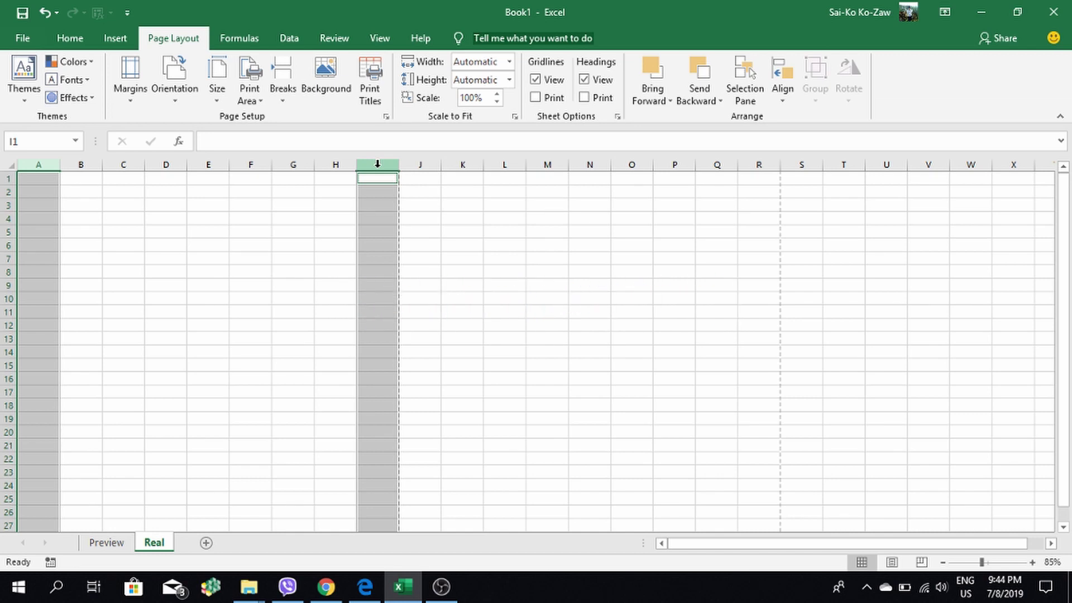
{"action": "right_click", "coordinate": [378, 164]}
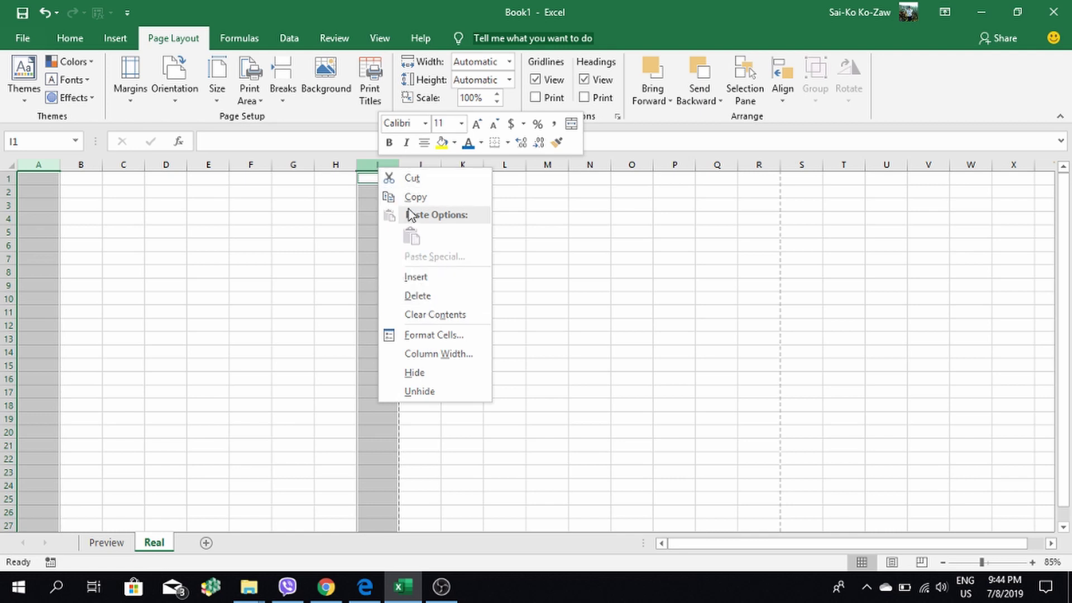
{"action": "left_click", "coordinate": [449, 355]}
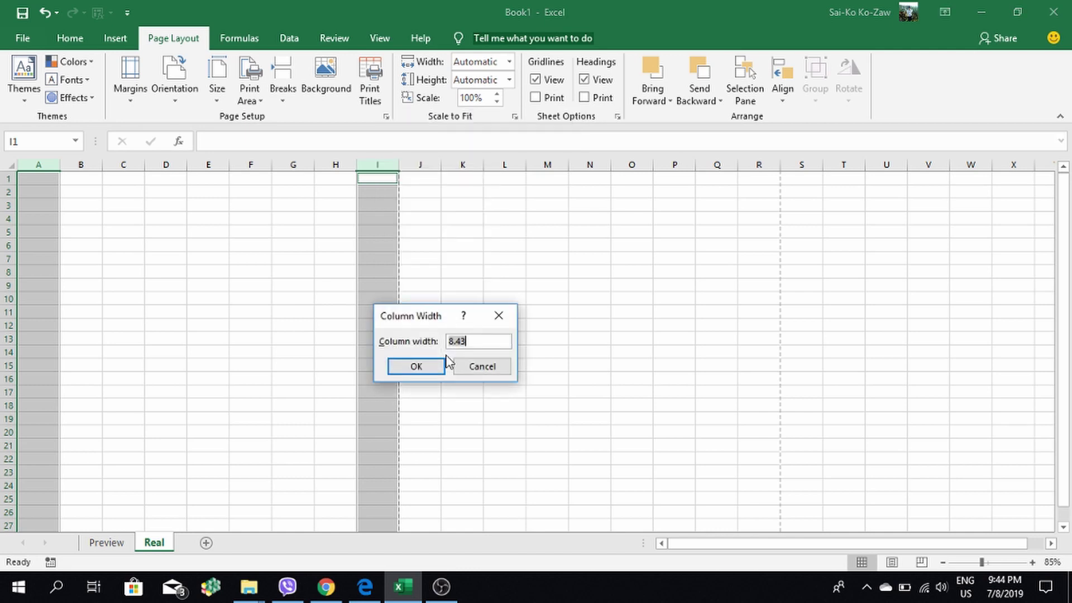
{"action": "type", "text": "5"}
{"action": "left_click", "coordinate": [433, 366]}
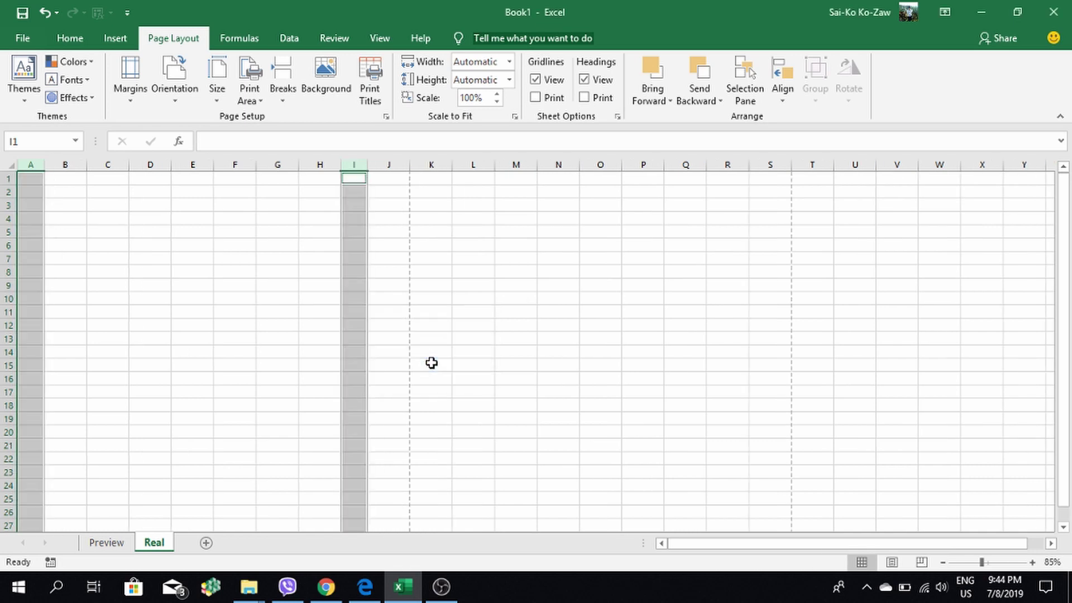
{"action": "left_click", "coordinate": [358, 200]}
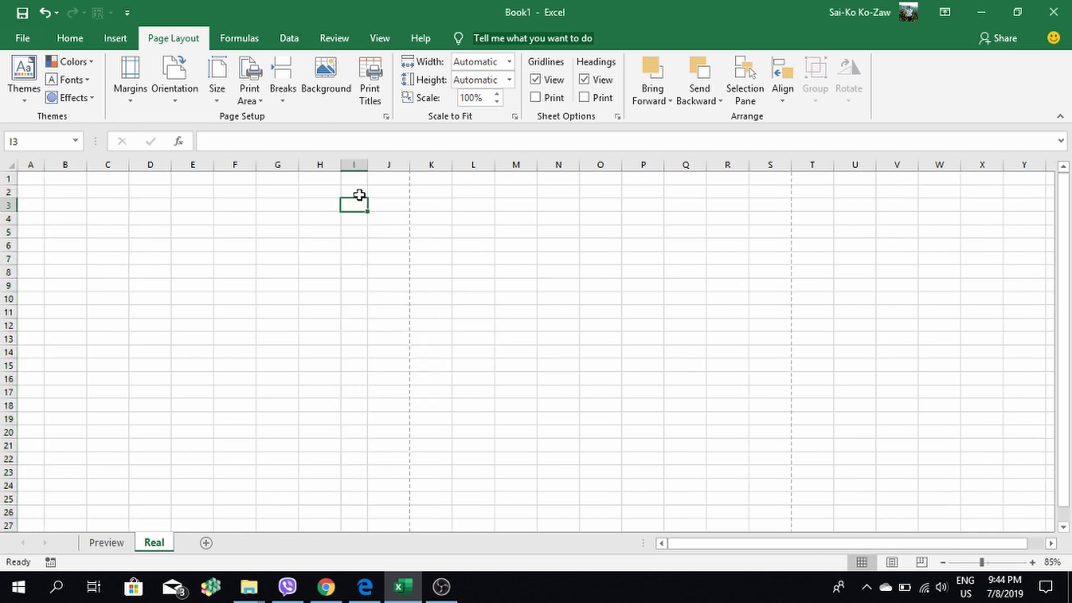
{"action": "left_click", "coordinate": [360, 164]}
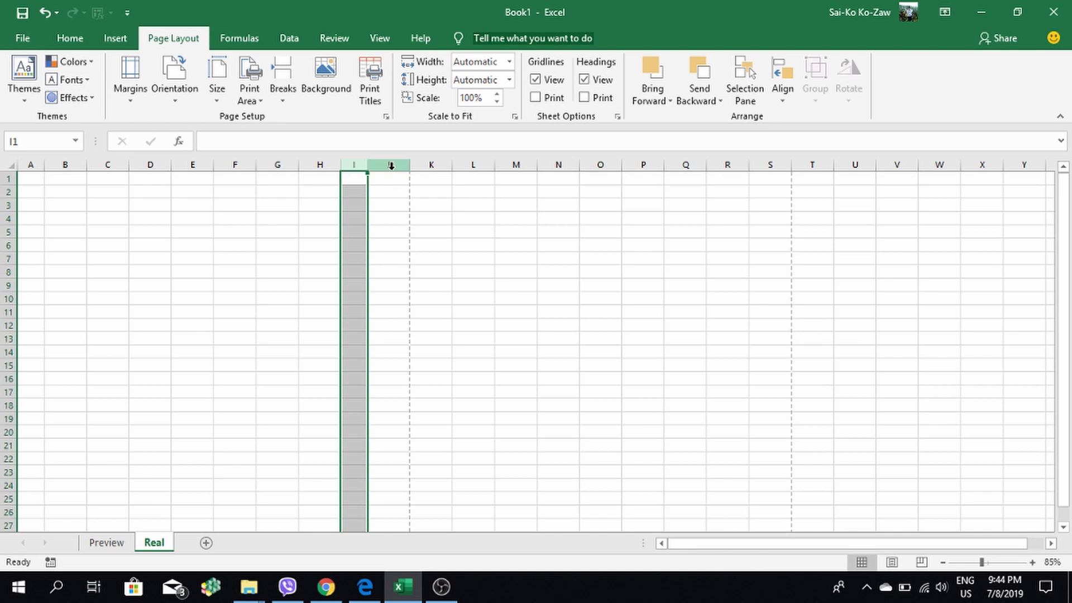
{"action": "left_click", "coordinate": [386, 165]}
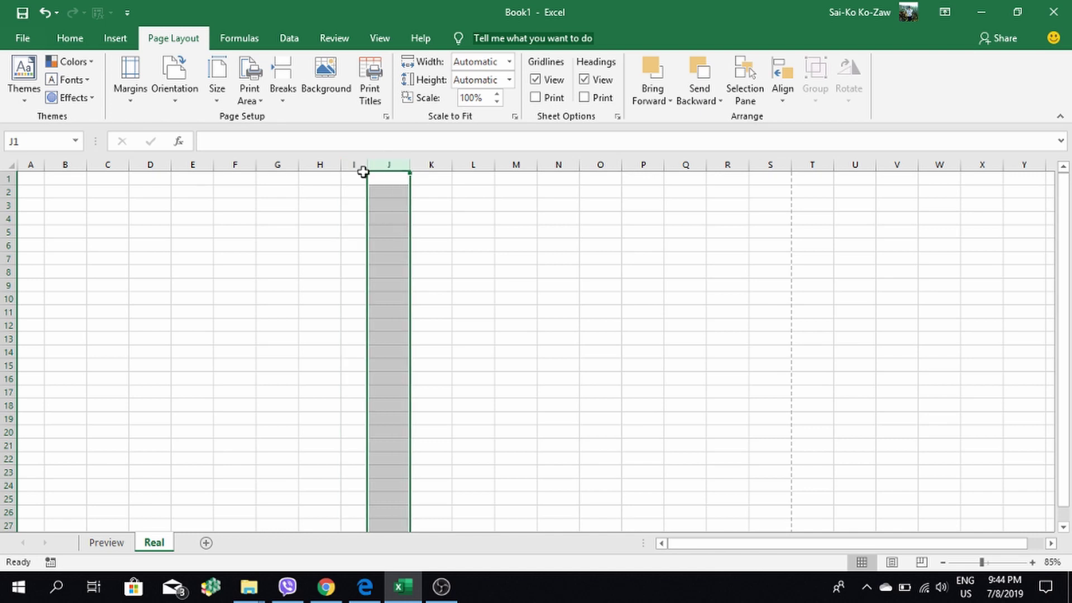
Check column B's current width of 8.43 without changing it
{"action": "left_click", "coordinate": [63, 162]}
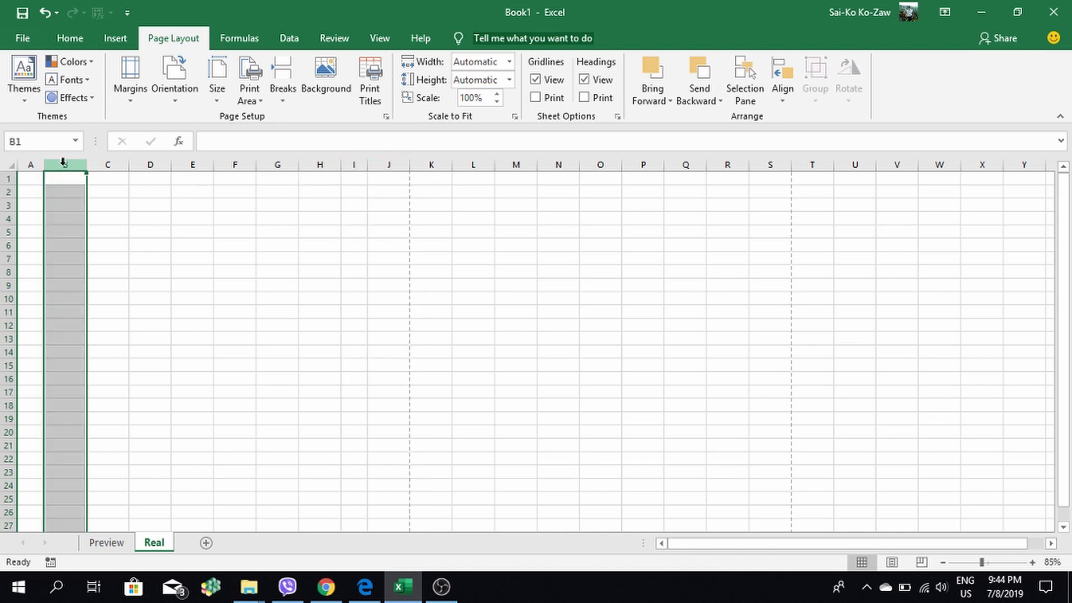
{"action": "right_click", "coordinate": [63, 163]}
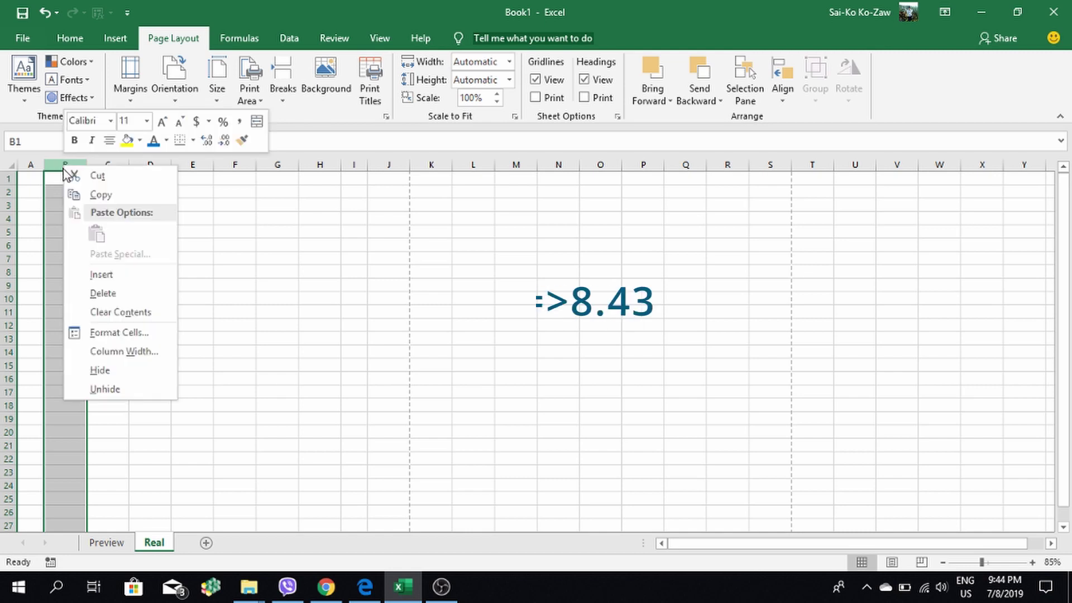
{"action": "left_click", "coordinate": [126, 354]}
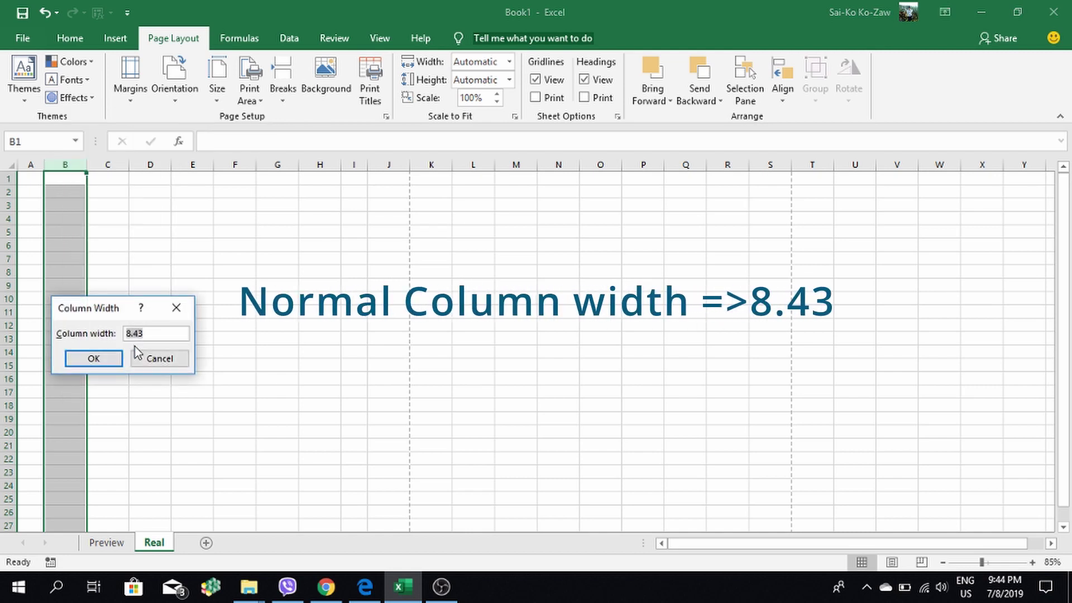
{"action": "left_click", "coordinate": [140, 357]}
{"action": "left_click", "coordinate": [190, 258]}
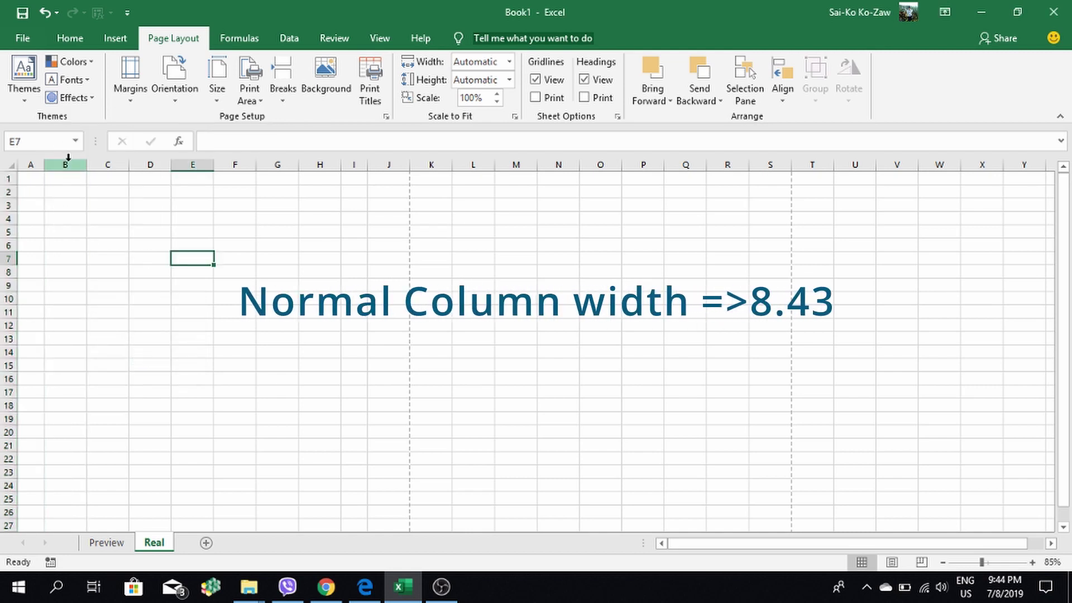
Give columns B through H one common, larger column width
{"action": "left_click_drag", "start_coordinate": [67, 158], "coordinate": [317, 154]}
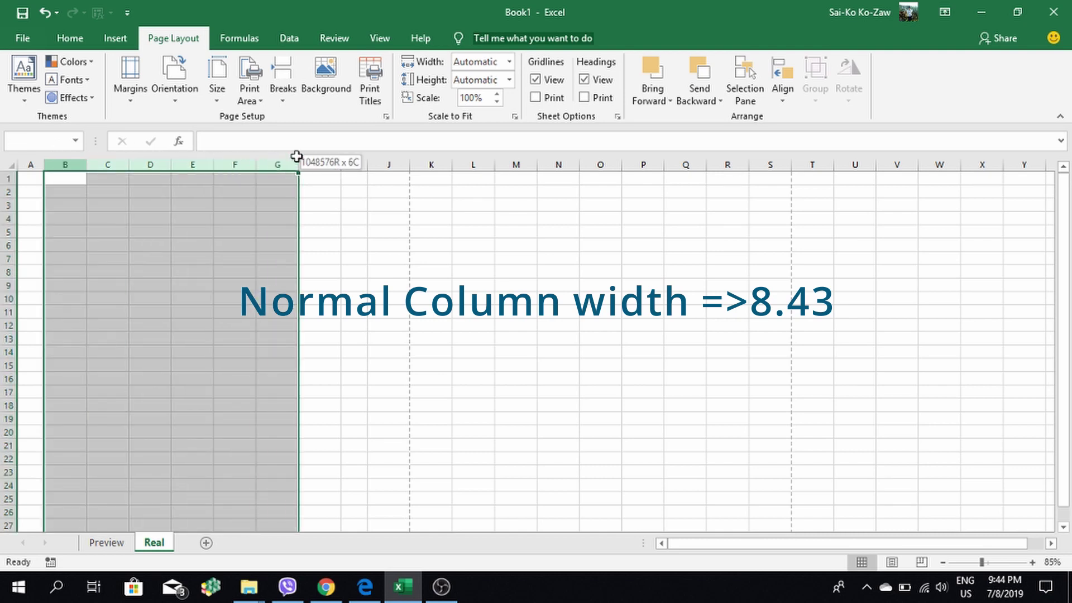
{"action": "right_click", "coordinate": [321, 163]}
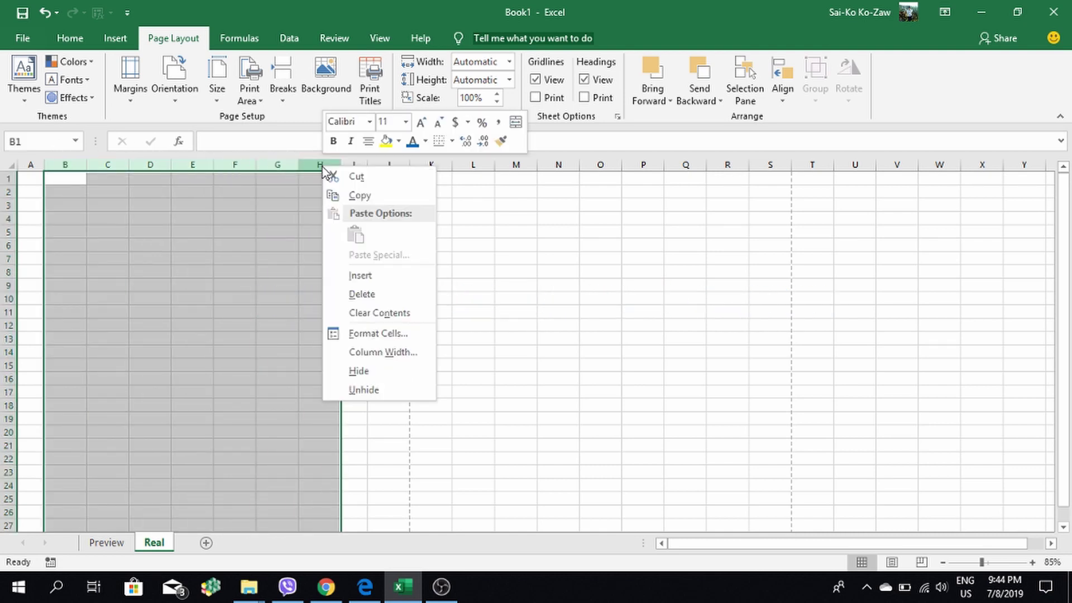
{"action": "left_click", "coordinate": [384, 366]}
{"action": "type", "text": "10"}
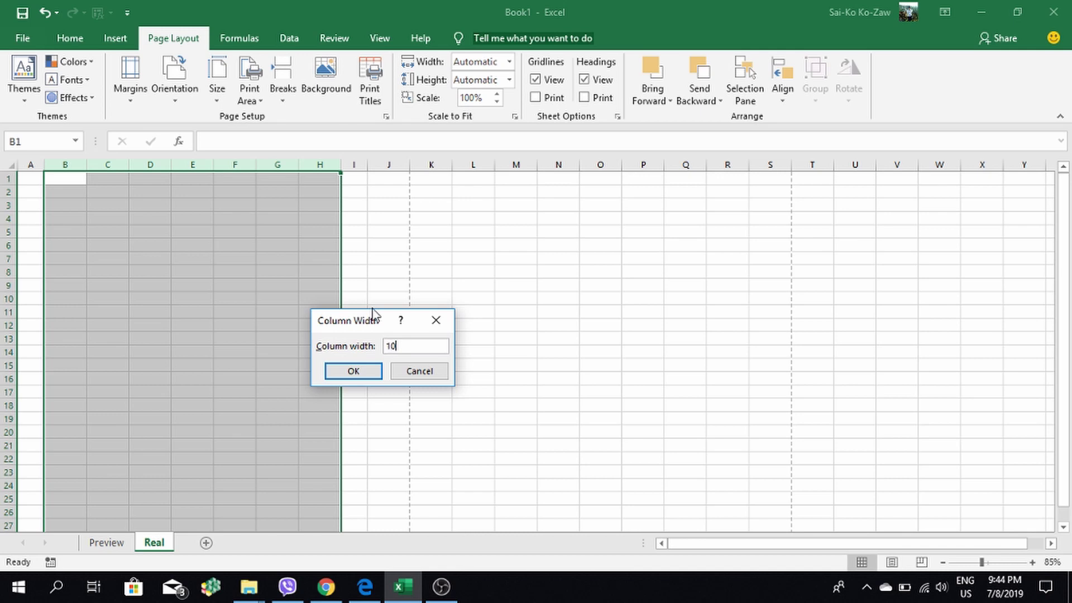
{"action": "key", "text": "Return"}
{"action": "left_click", "coordinate": [469, 282]}
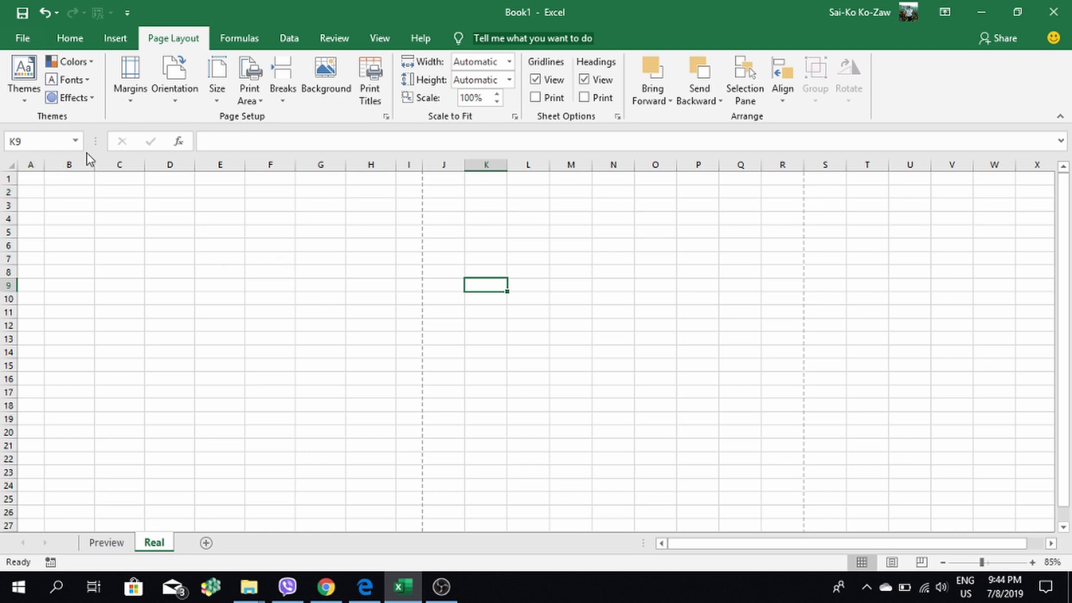
{"action": "left_click", "coordinate": [70, 161]}
Switch to the Preview sheet and inspect invoice rows 3, 4, 5 and 7
{"action": "left_click", "coordinate": [112, 165]}
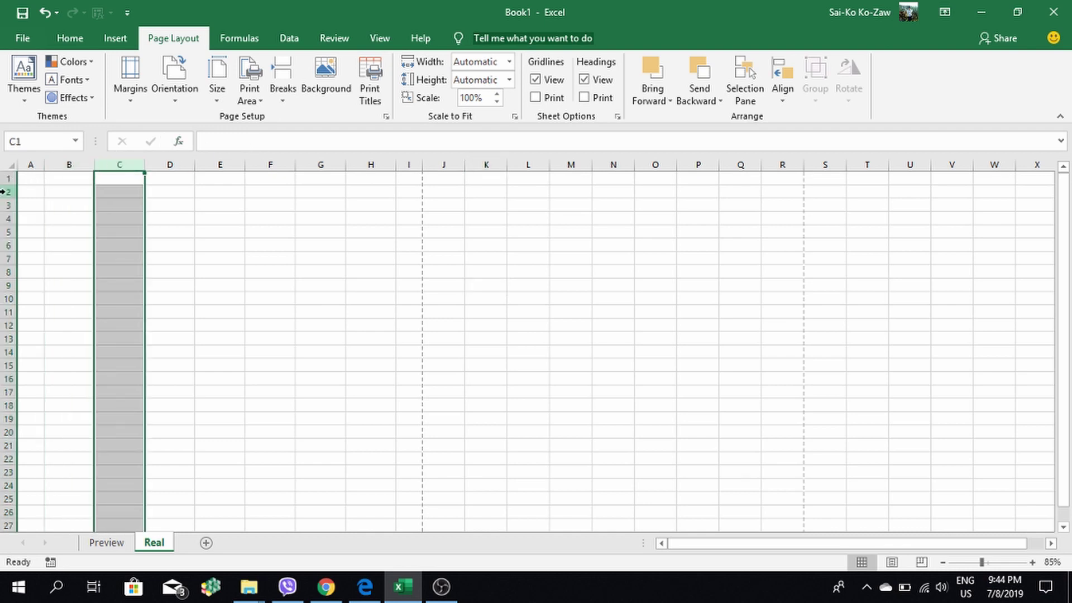
{"action": "key", "text": "ctrl+Page_Up"}
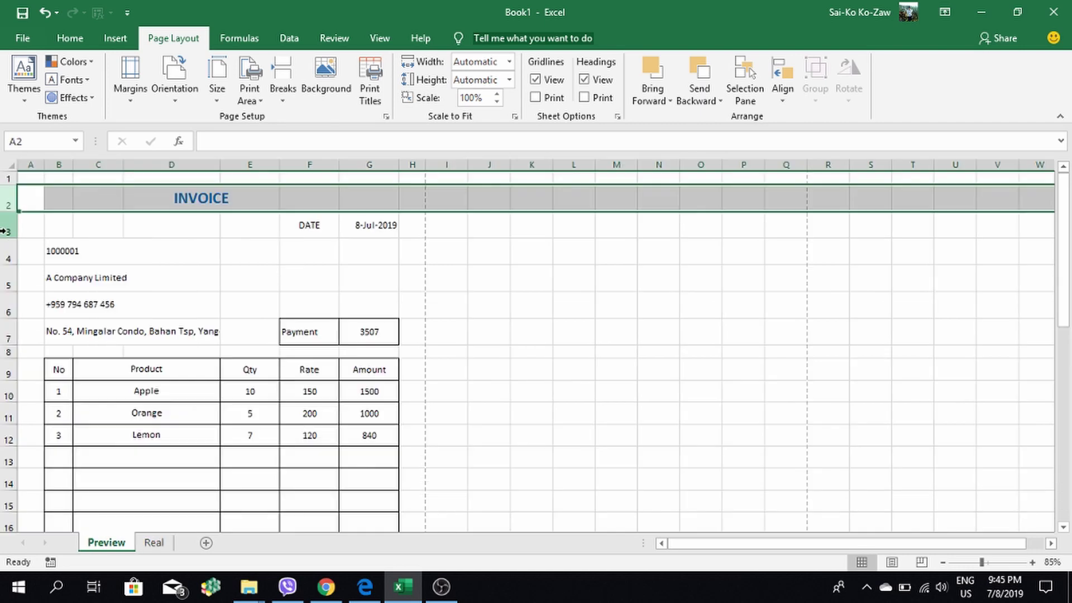
{"action": "left_click", "coordinate": [7, 226]}
{"action": "left_click", "coordinate": [6, 258]}
{"action": "left_click", "coordinate": [7, 282]}
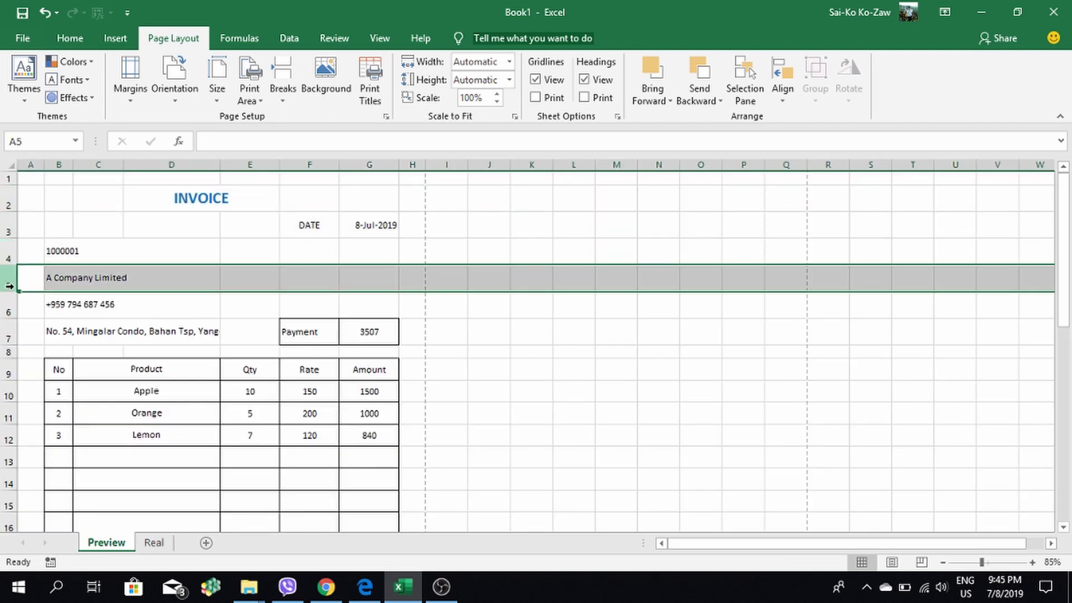
{"action": "left_click", "coordinate": [4, 336]}
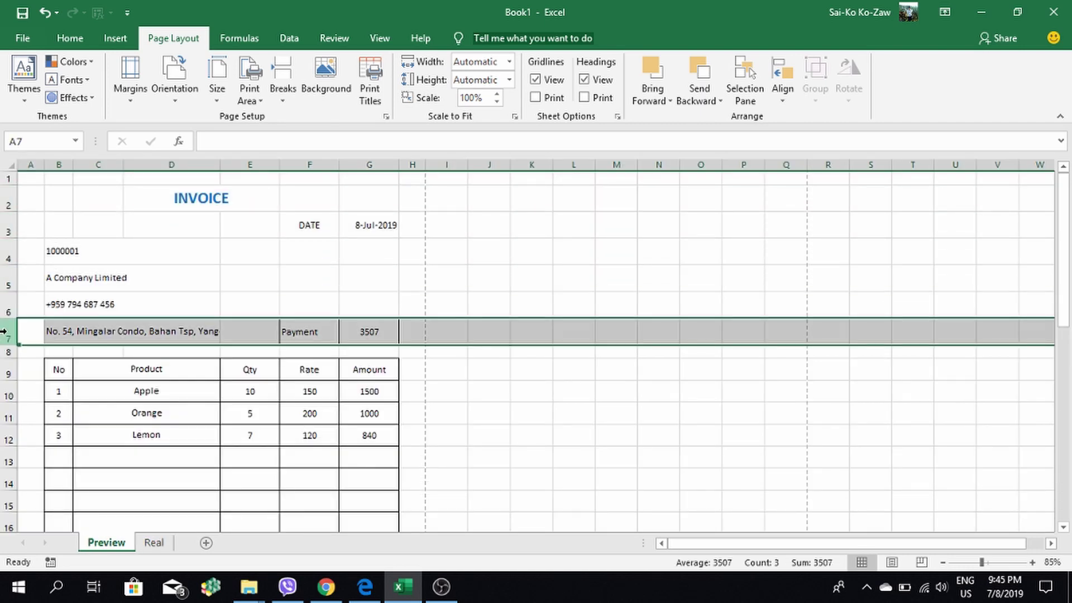
Check row 2's height on Preview without changing it, then go to the Real sheet
{"action": "left_click", "coordinate": [7, 198]}
{"action": "left_click", "coordinate": [7, 333]}
{"action": "right_click", "coordinate": [6, 198]}
{"action": "left_click", "coordinate": [39, 343]}
{"action": "left_click", "coordinate": [106, 395]}
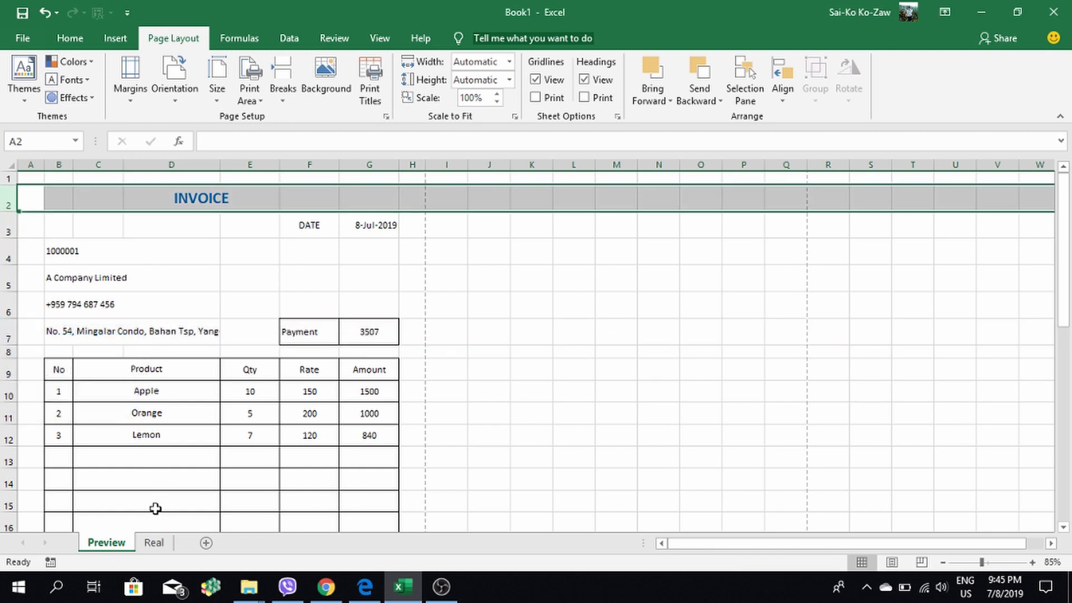
{"action": "left_click", "coordinate": [156, 542]}
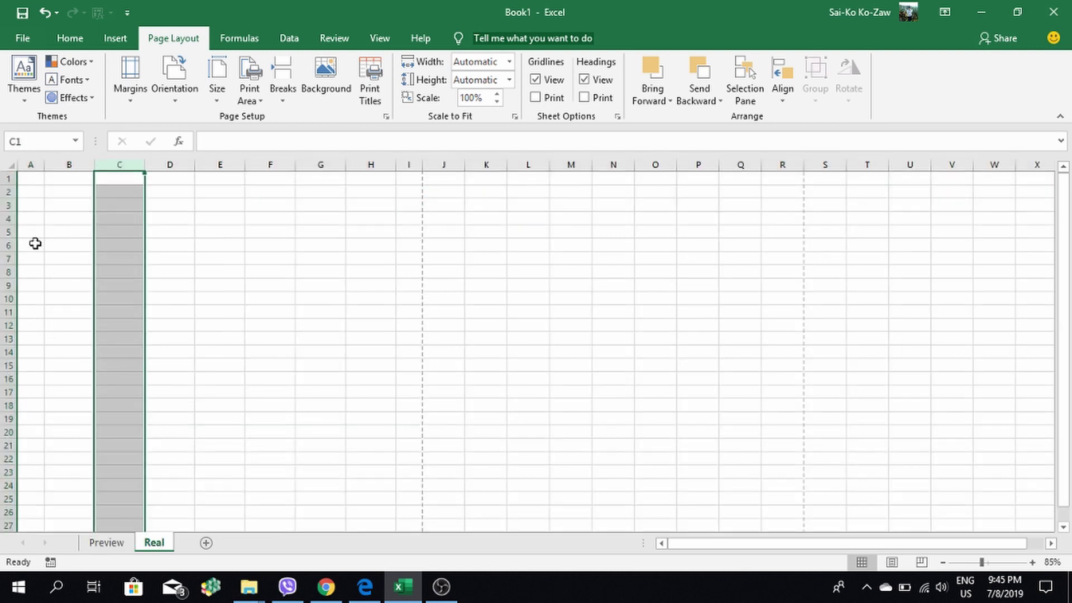
Increase the row height of rows 2–7 on Real, then return to Preview
{"action": "left_click_drag", "start_coordinate": [7, 192], "coordinate": [6, 259]}
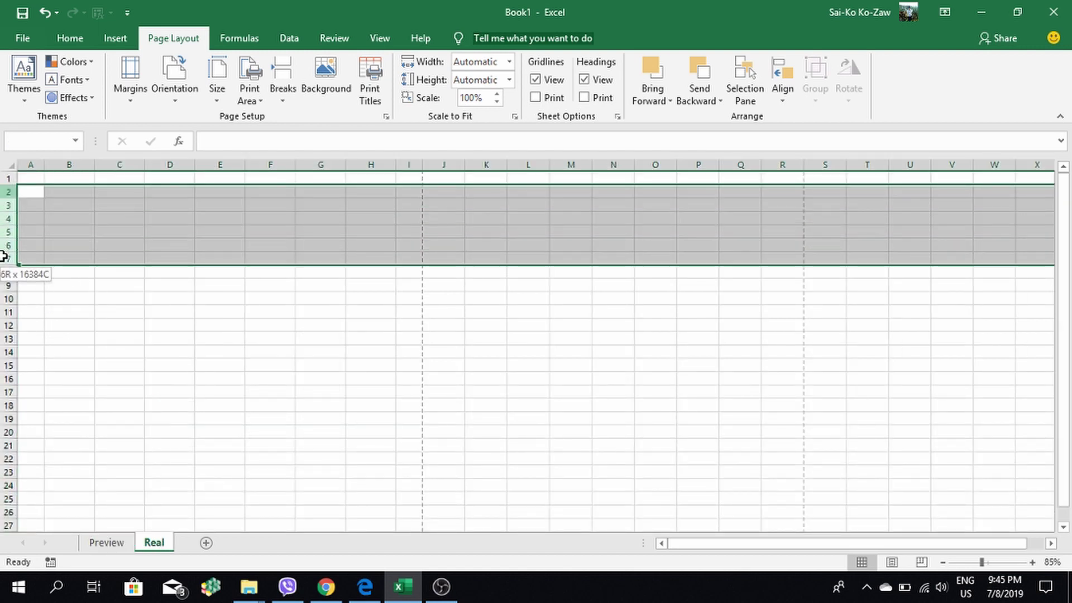
{"action": "right_click", "coordinate": [7, 259]}
{"action": "left_click", "coordinate": [39, 403]}
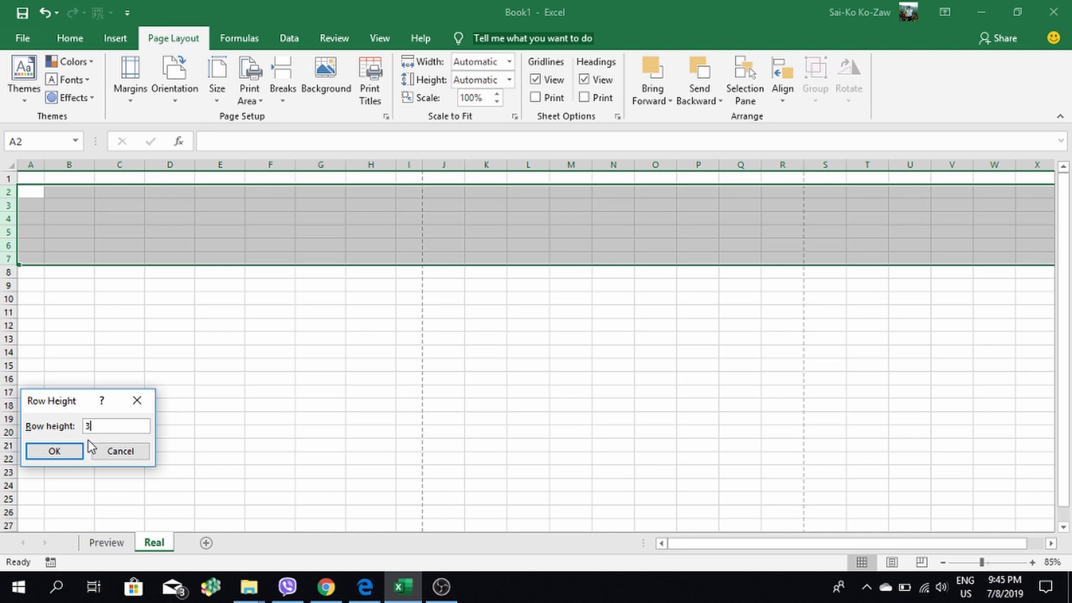
{"action": "left_click", "coordinate": [74, 449]}
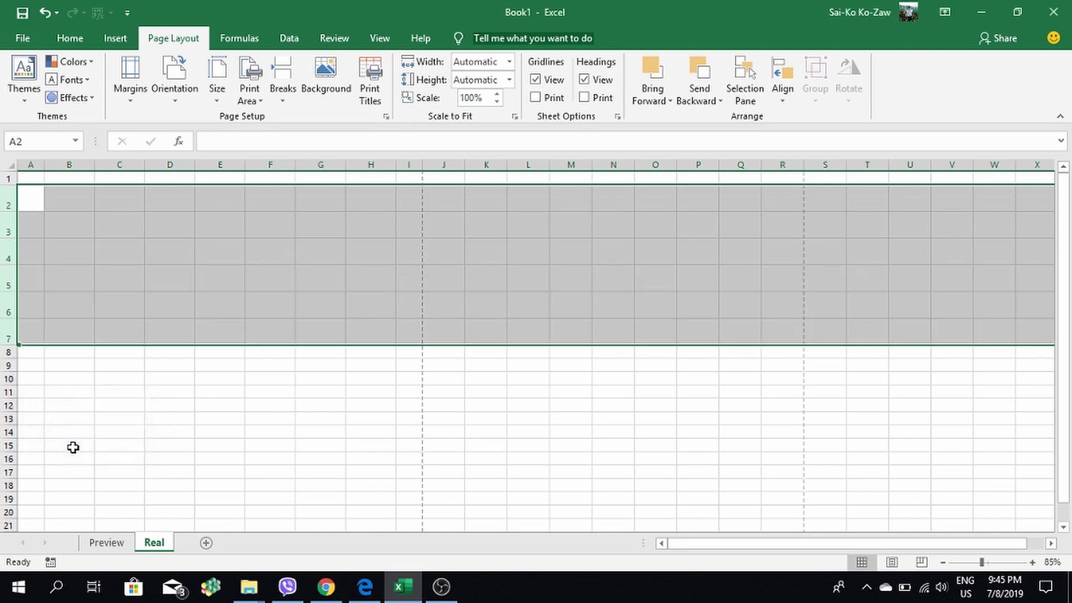
{"action": "left_click", "coordinate": [120, 329]}
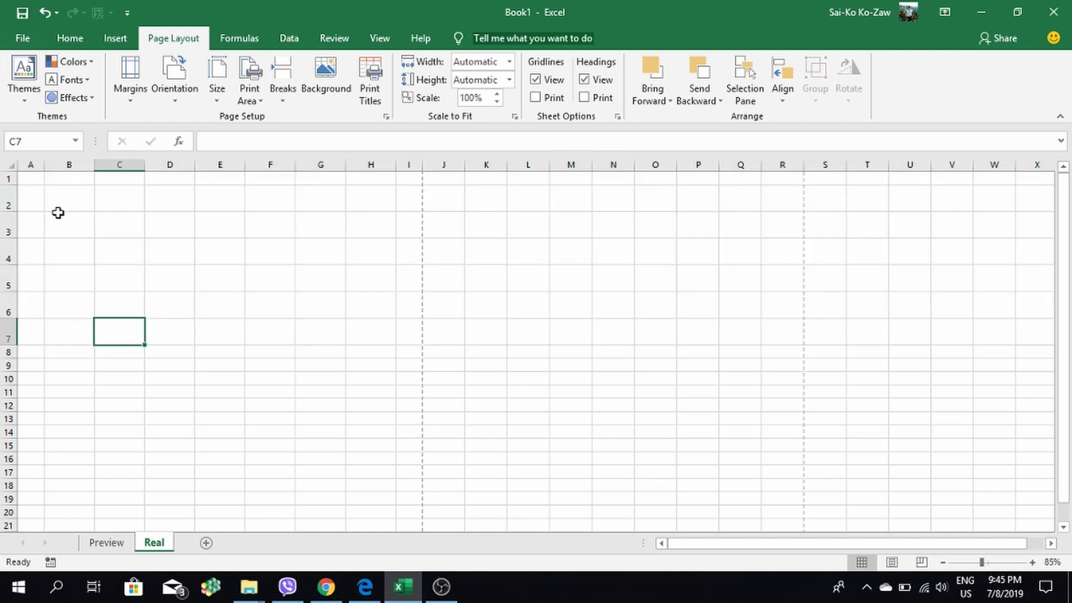
{"action": "left_click", "coordinate": [114, 543]}
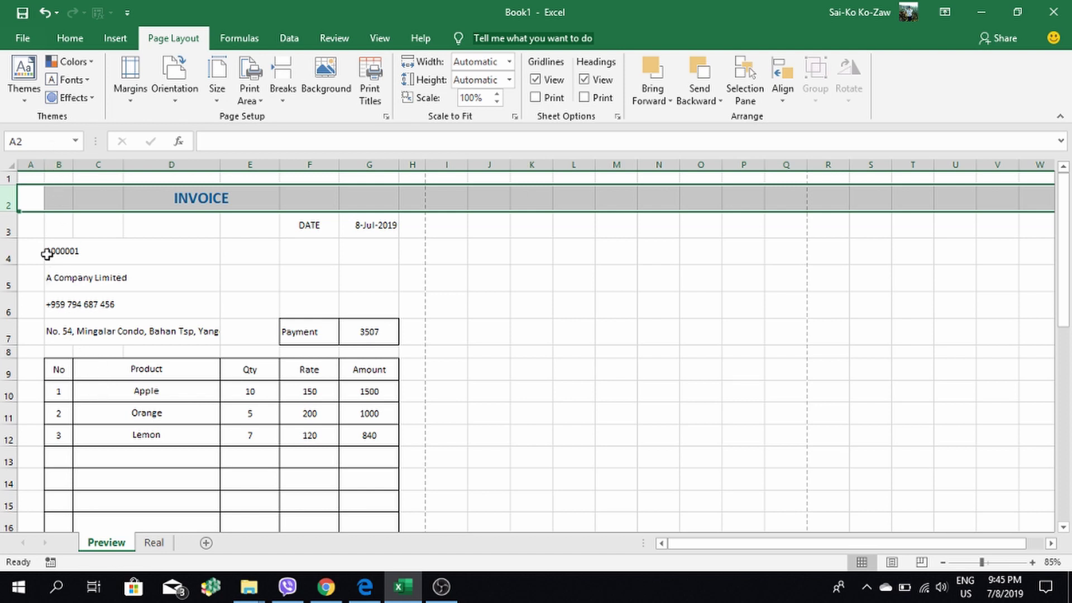
Inspect the Preview INVOICE title cell, then on Real check cells B2 through H2
{"action": "left_click", "coordinate": [148, 196]}
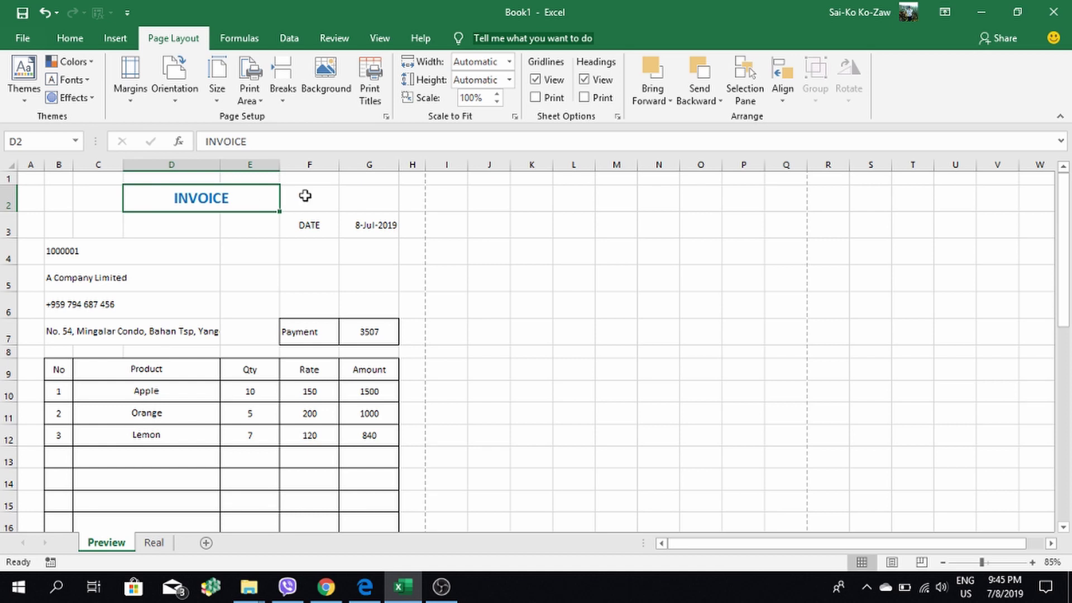
{"action": "left_click", "coordinate": [154, 544]}
{"action": "left_click", "coordinate": [76, 204]}
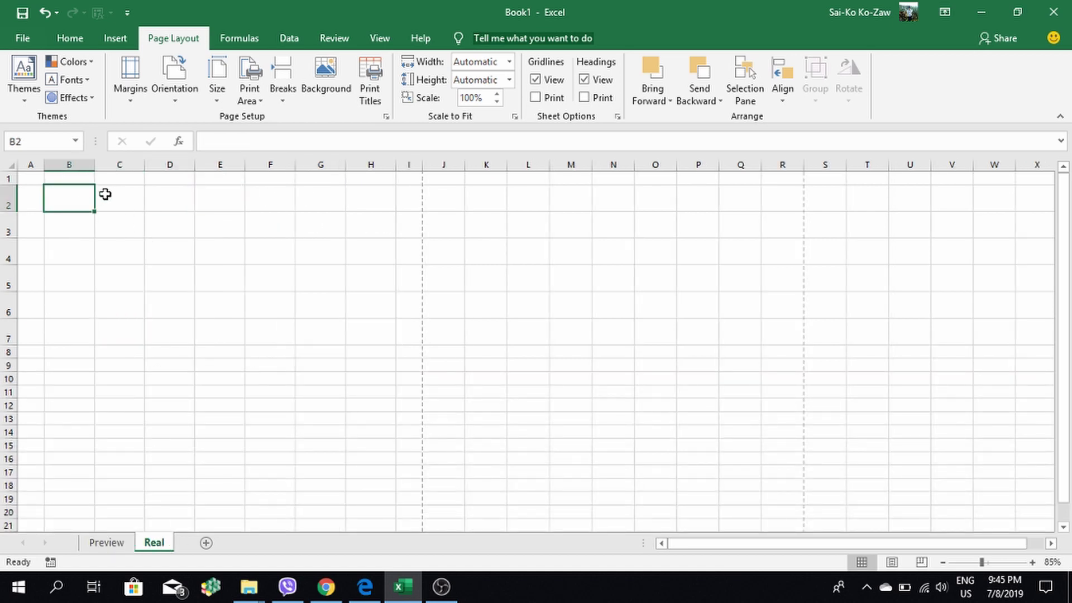
{"action": "left_click", "coordinate": [106, 195]}
{"action": "left_click", "coordinate": [168, 196]}
{"action": "left_click", "coordinate": [234, 196]}
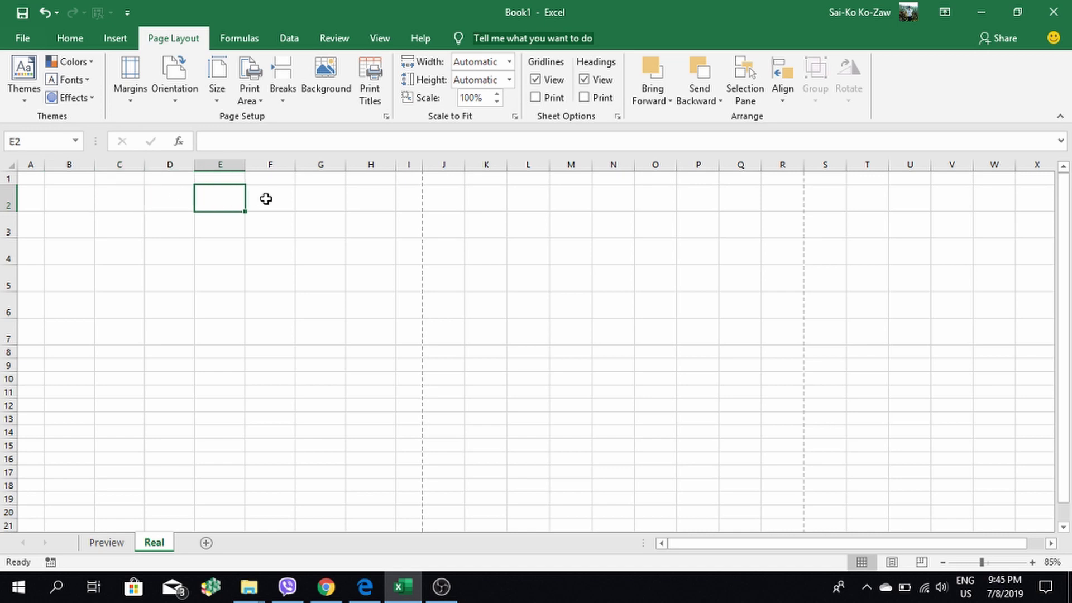
{"action": "left_click", "coordinate": [266, 198]}
{"action": "left_click", "coordinate": [323, 198]}
{"action": "left_click", "coordinate": [369, 196]}
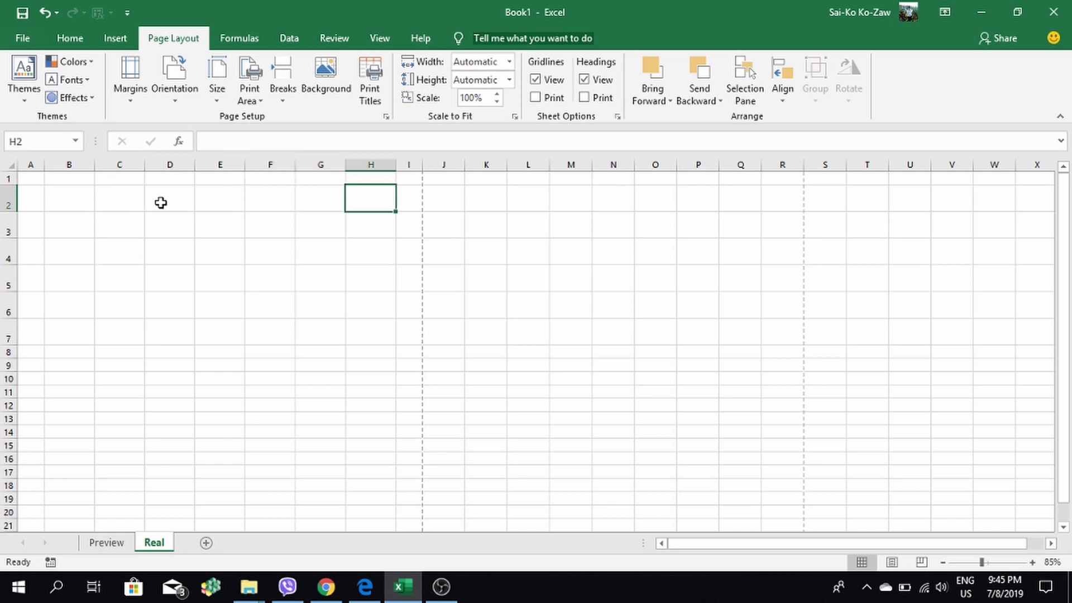
Select D2:F2 on the Real sheet as the title range
{"action": "left_click_drag", "start_coordinate": [162, 202], "coordinate": [249, 201]}
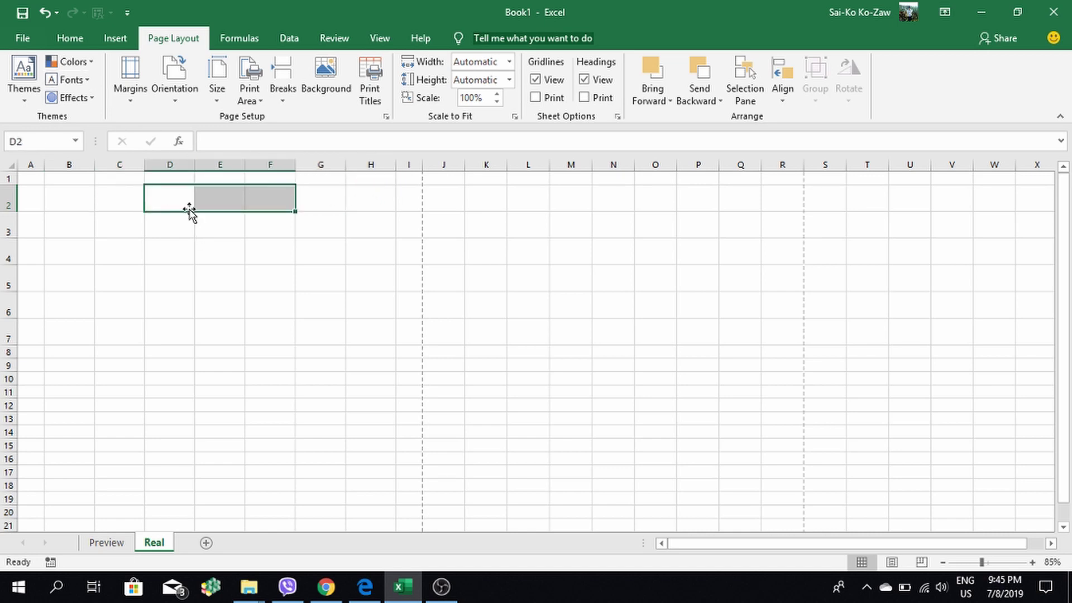
{"action": "left_click", "coordinate": [187, 246]}
{"action": "left_click", "coordinate": [163, 203]}
{"action": "left_click_drag", "start_coordinate": [163, 204], "coordinate": [253, 201]}
Merge and centre D2:F2 and enter the title INVOICE
{"action": "left_click", "coordinate": [79, 47]}
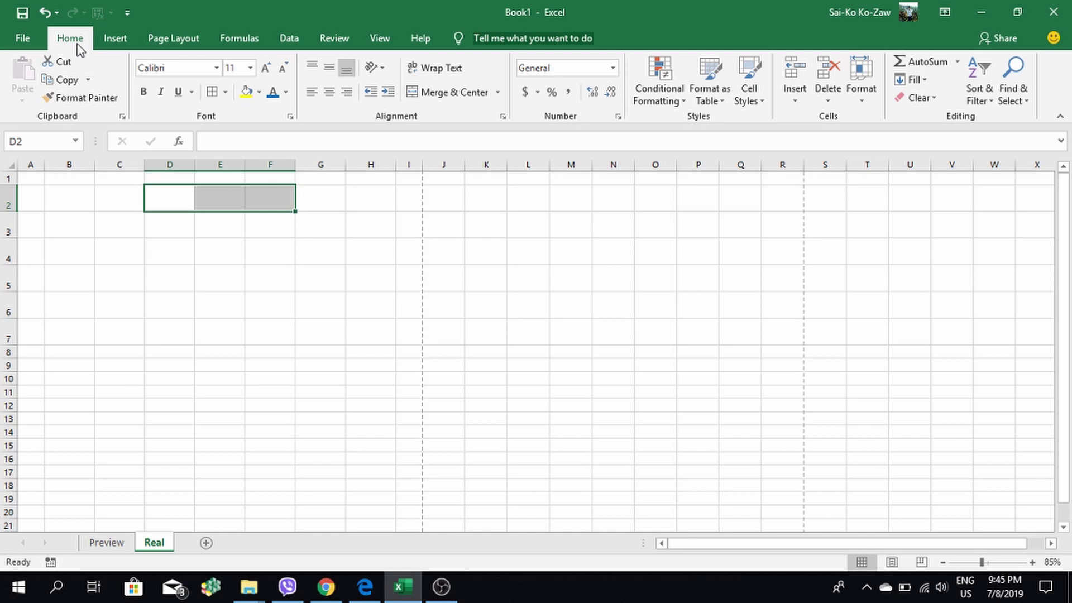
{"action": "left_click", "coordinate": [447, 99]}
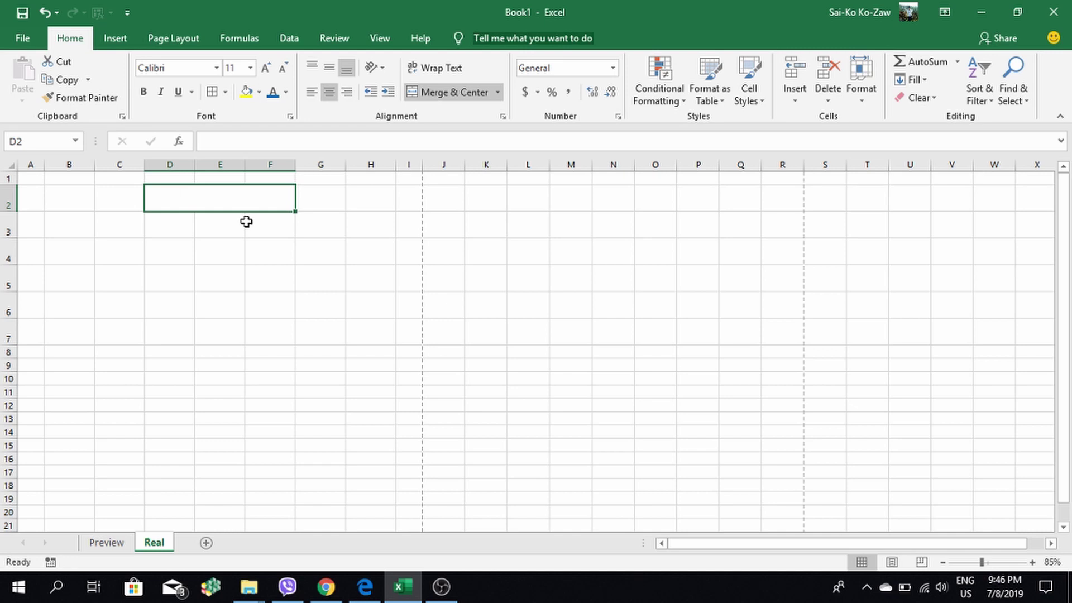
{"action": "type", "text": "I"}
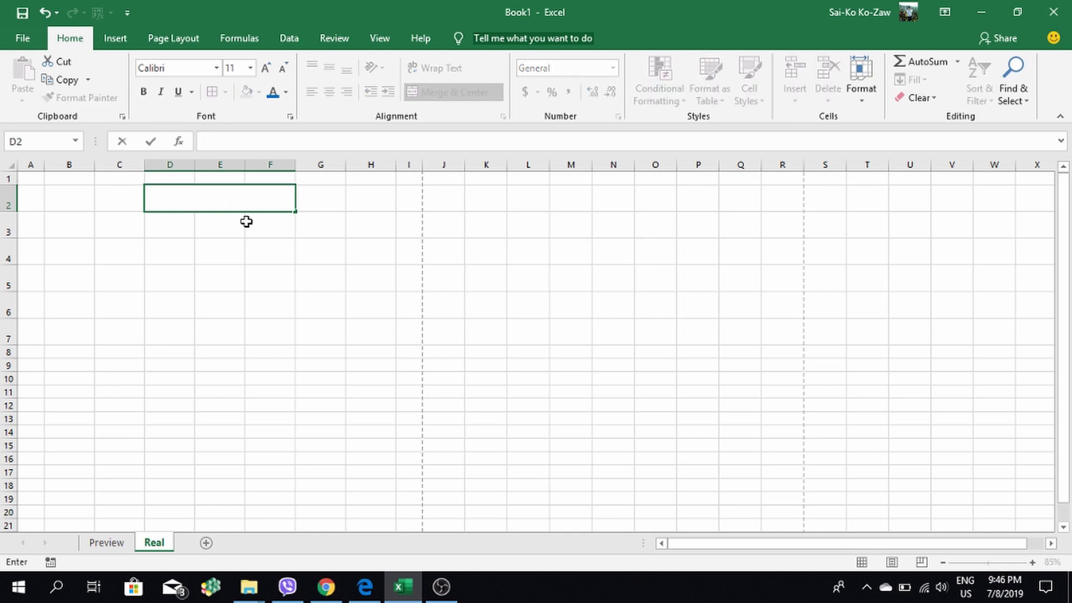
{"action": "type", "text": "NV"}
{"action": "type", "text": "OICE"}
{"action": "left_click", "coordinate": [224, 226]}
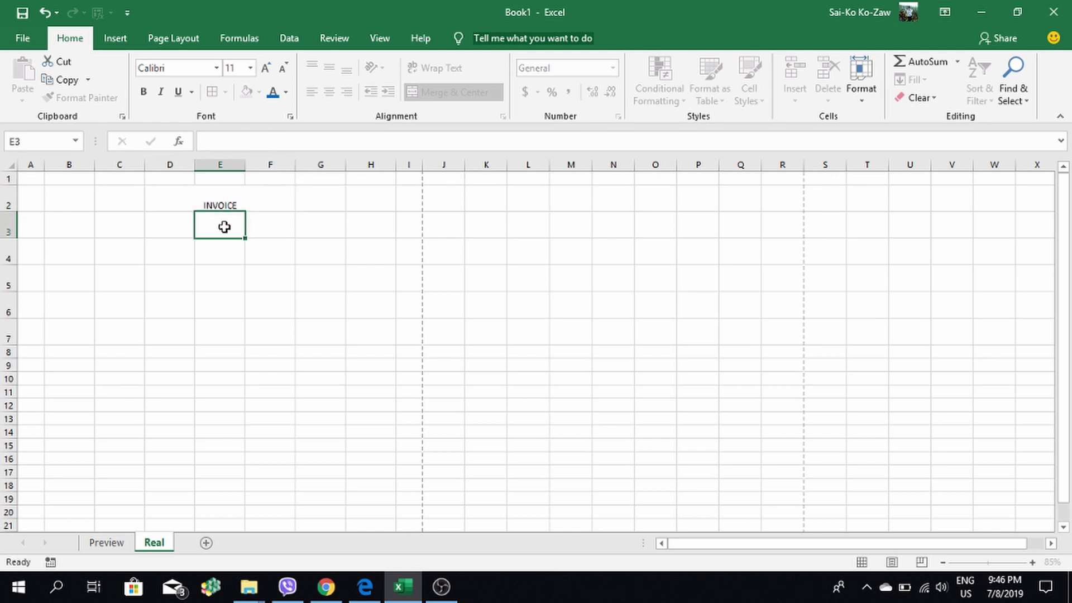
Centre INVOICE horizontally and vertically, make it bold, and raise the font to 16
{"action": "left_click", "coordinate": [211, 201]}
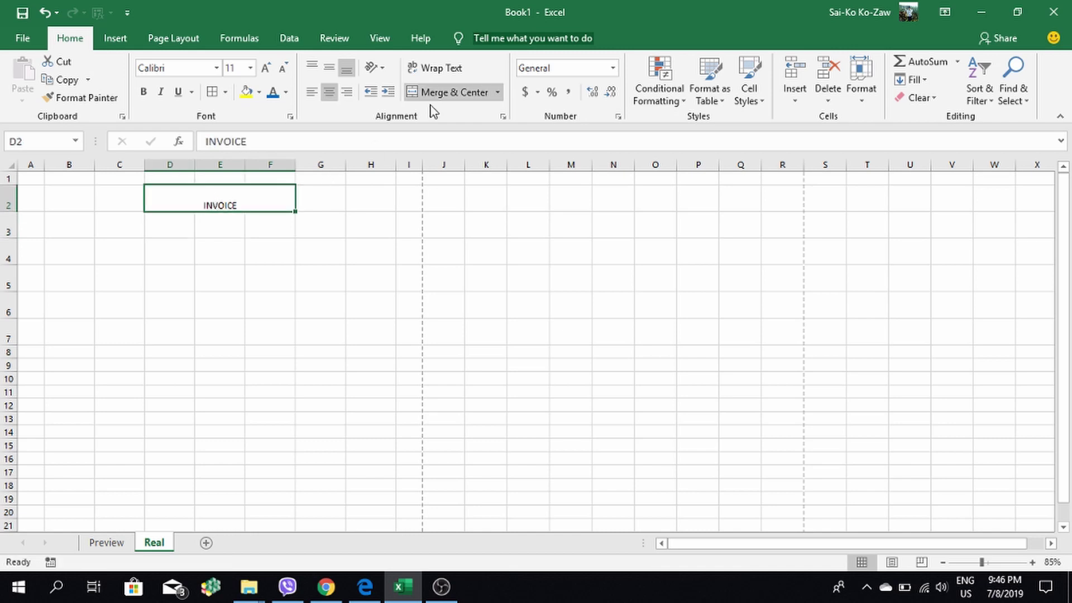
{"action": "left_click", "coordinate": [321, 209]}
{"action": "left_click", "coordinate": [239, 201]}
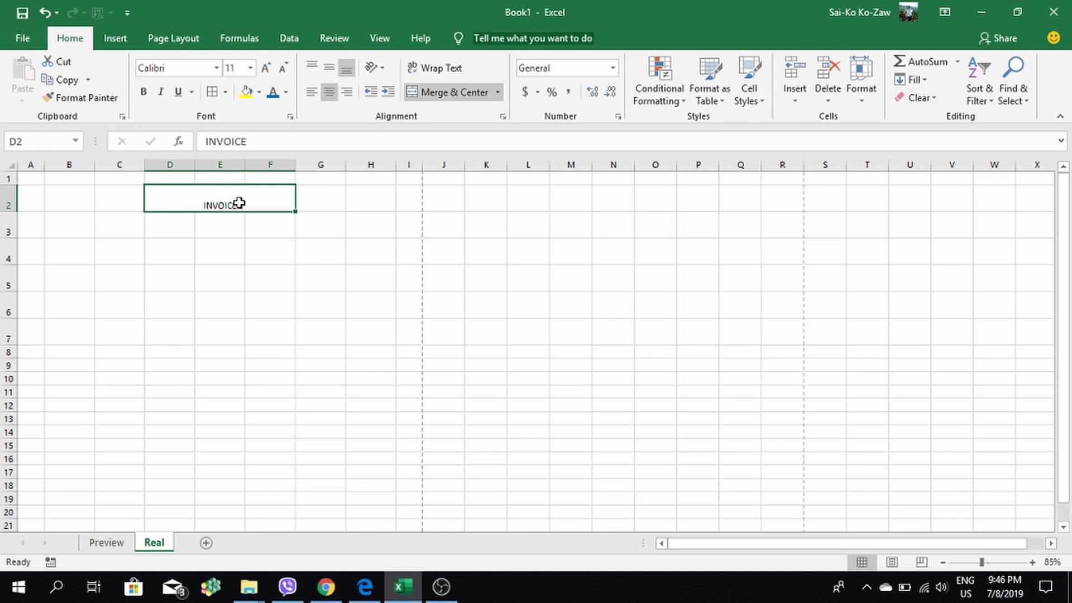
{"action": "left_click", "coordinate": [309, 95]}
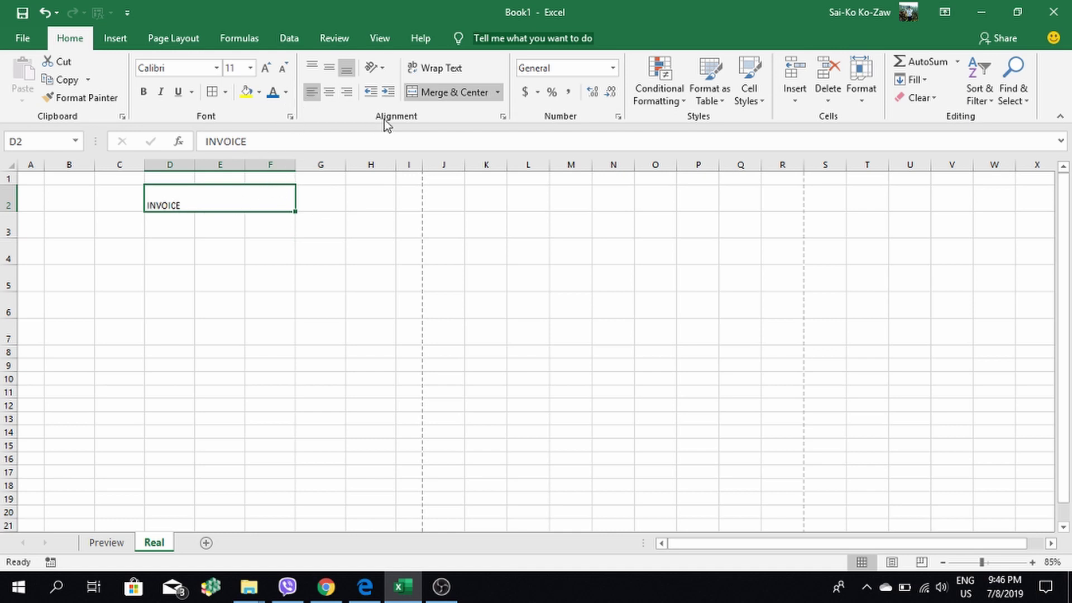
{"action": "left_click", "coordinate": [329, 96]}
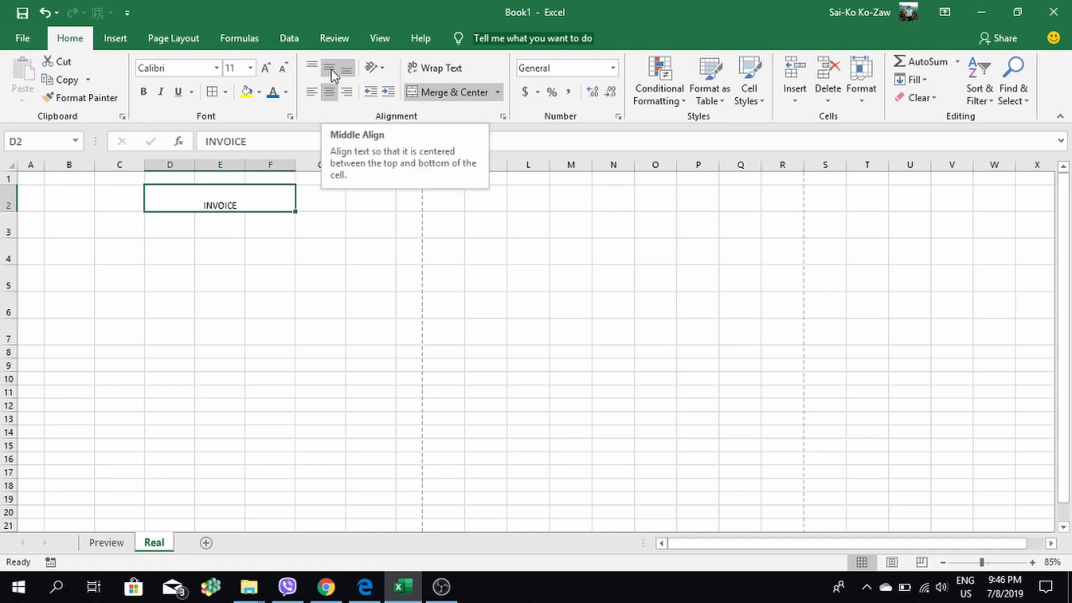
{"action": "left_click", "coordinate": [333, 74]}
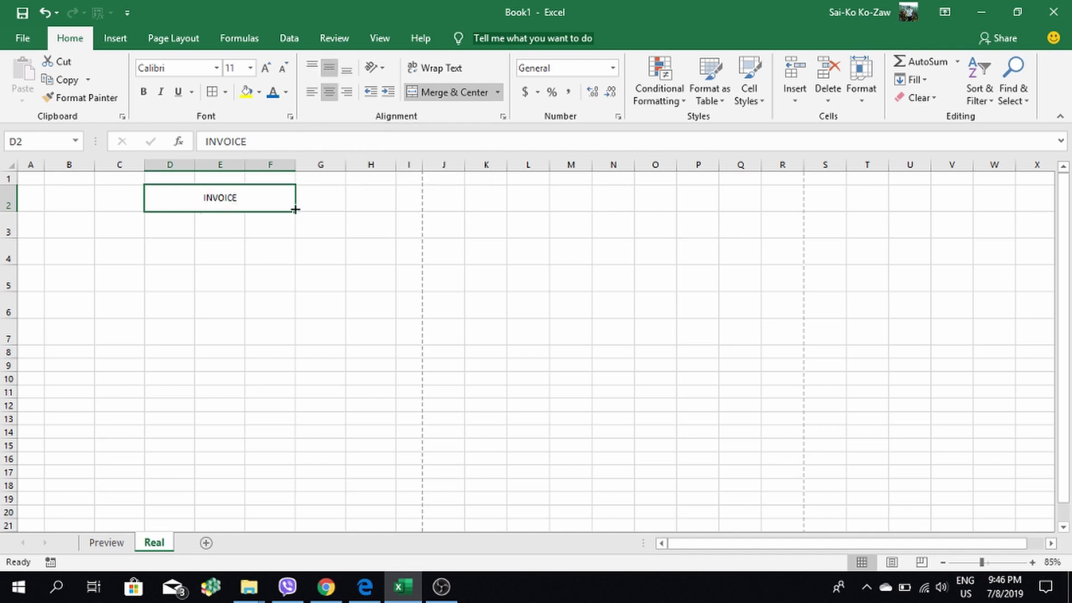
{"action": "left_click", "coordinate": [144, 93]}
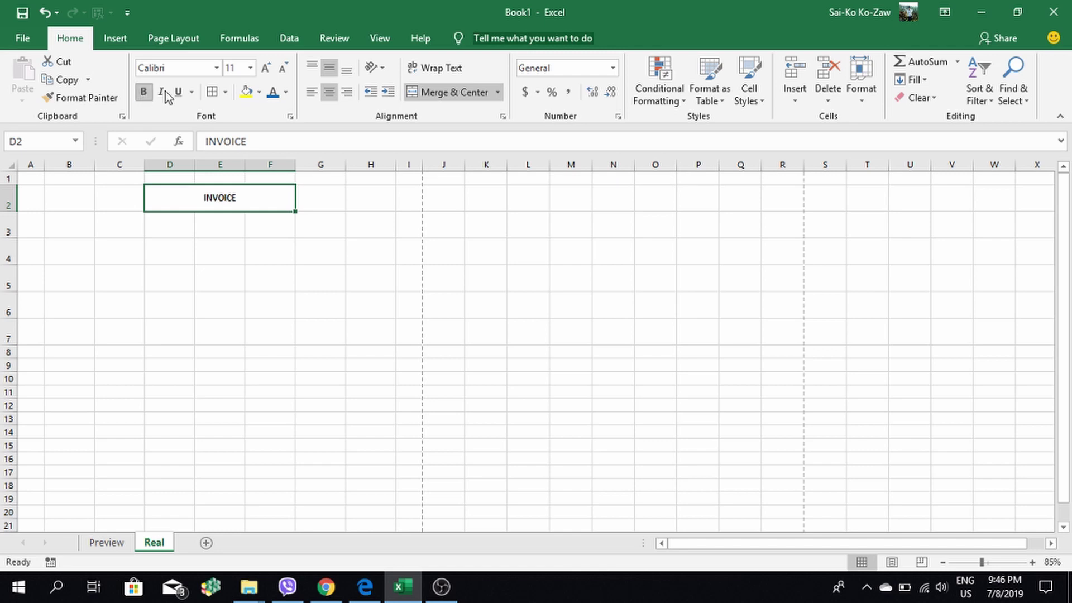
{"action": "left_click", "coordinate": [264, 68]}
{"action": "left_click", "coordinate": [265, 68]}
{"action": "left_click", "coordinate": [265, 68]}
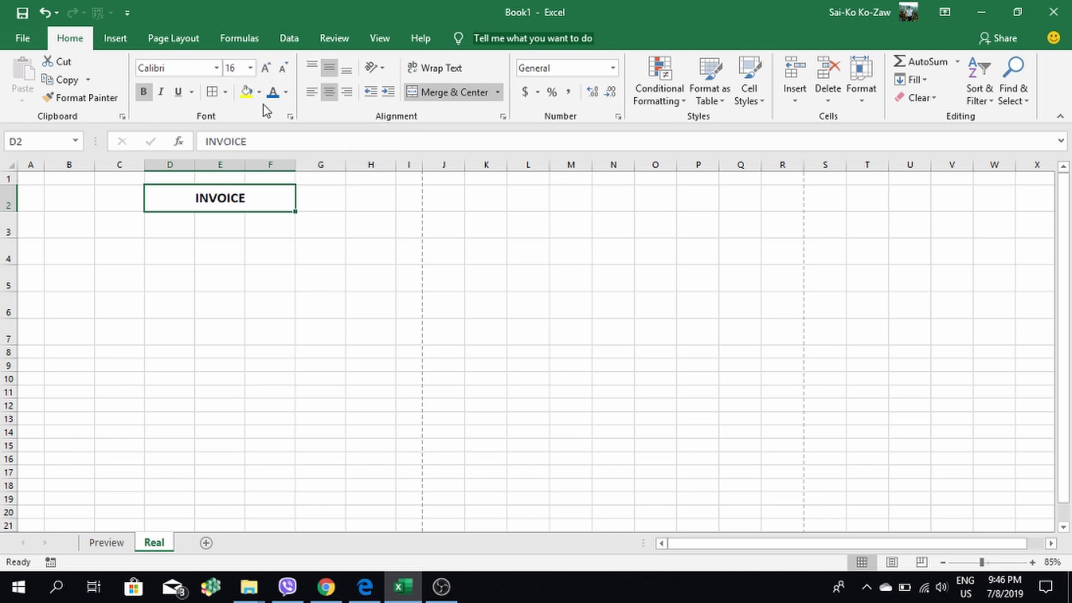
{"action": "left_click", "coordinate": [305, 200]}
{"action": "left_click", "coordinate": [259, 198]}
Apply the blue font colour to the merged INVOICE title in D2:F2
{"action": "left_click", "coordinate": [286, 93]}
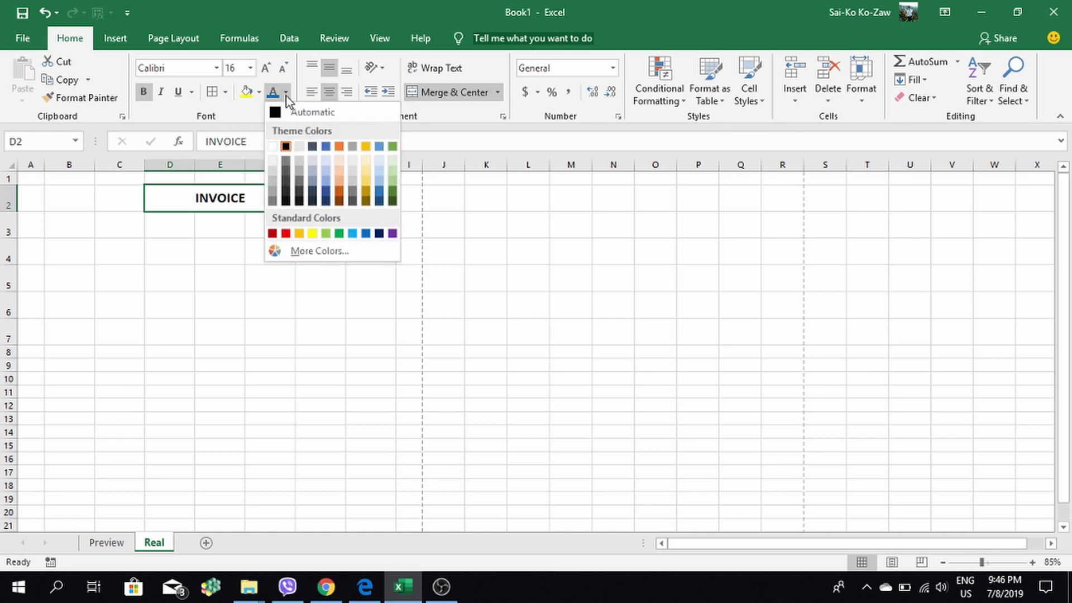
{"action": "left_click", "coordinate": [257, 119]}
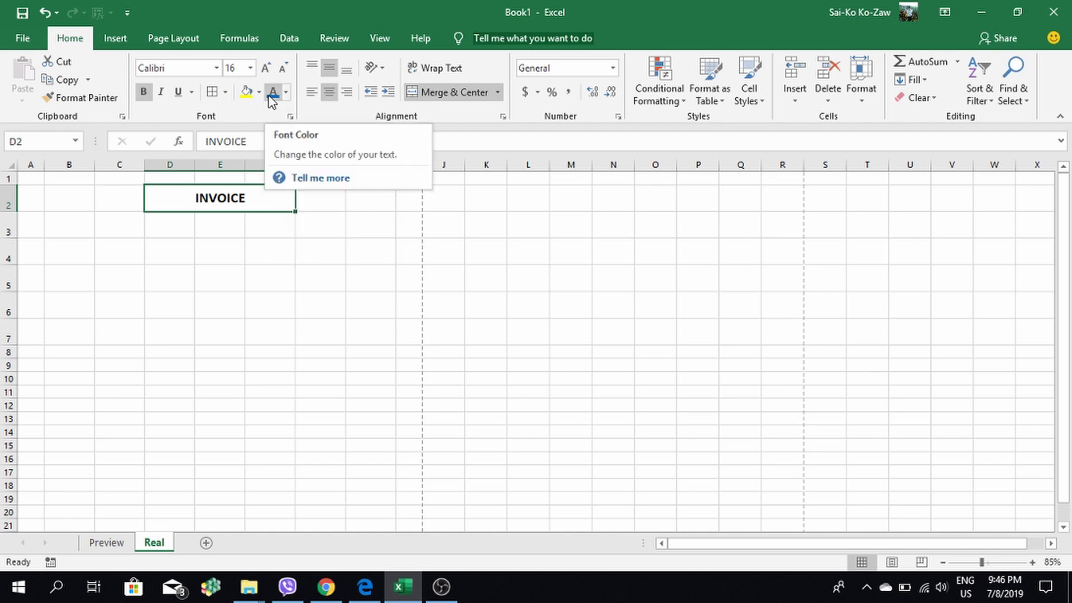
{"action": "left_click", "coordinate": [272, 92]}
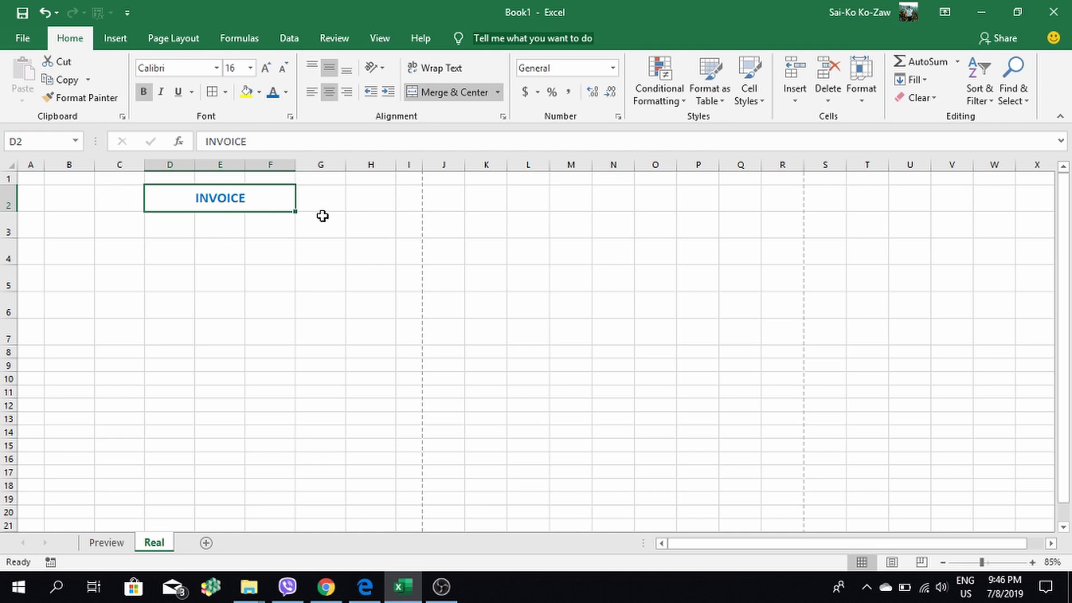
Clear the DATE label from F3 and enter DATE in G3 instead
{"action": "left_click", "coordinate": [284, 231]}
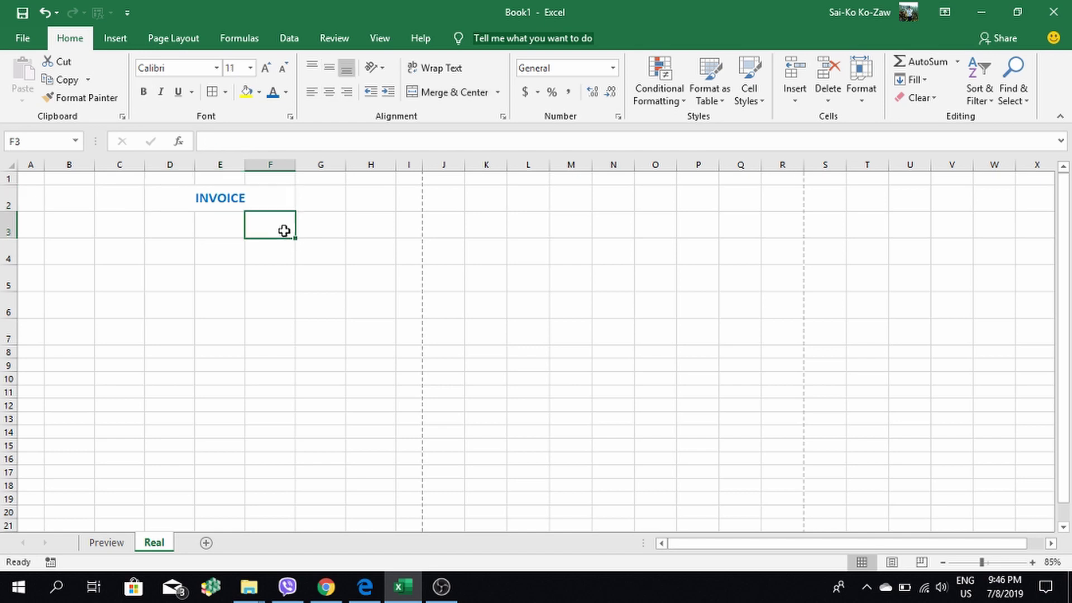
{"action": "type", "text": "a"}
{"action": "key", "text": "BackSpace"}
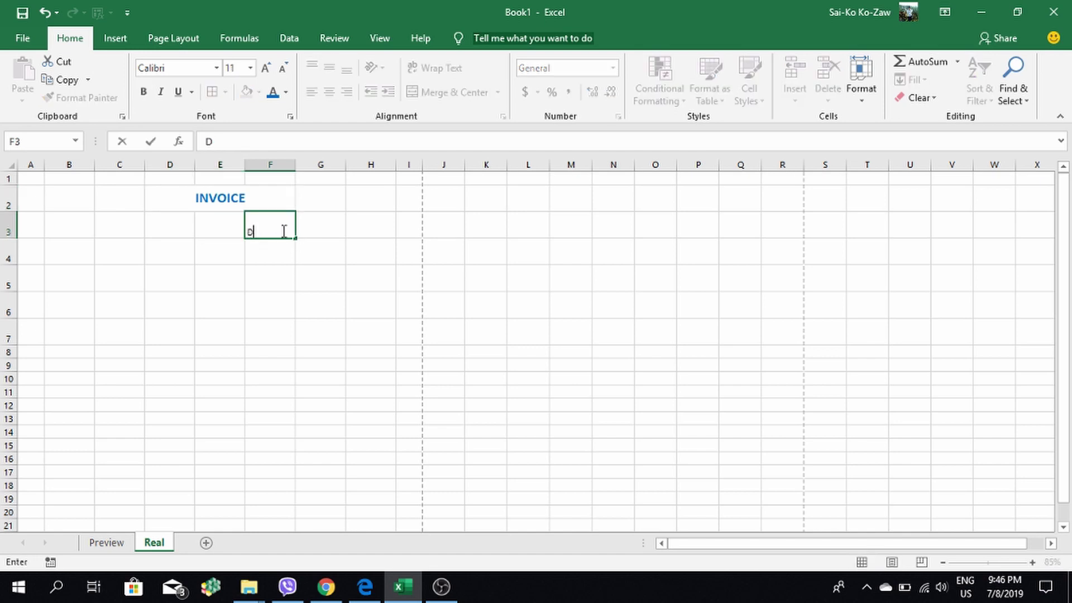
{"action": "key", "text": "Tab"}
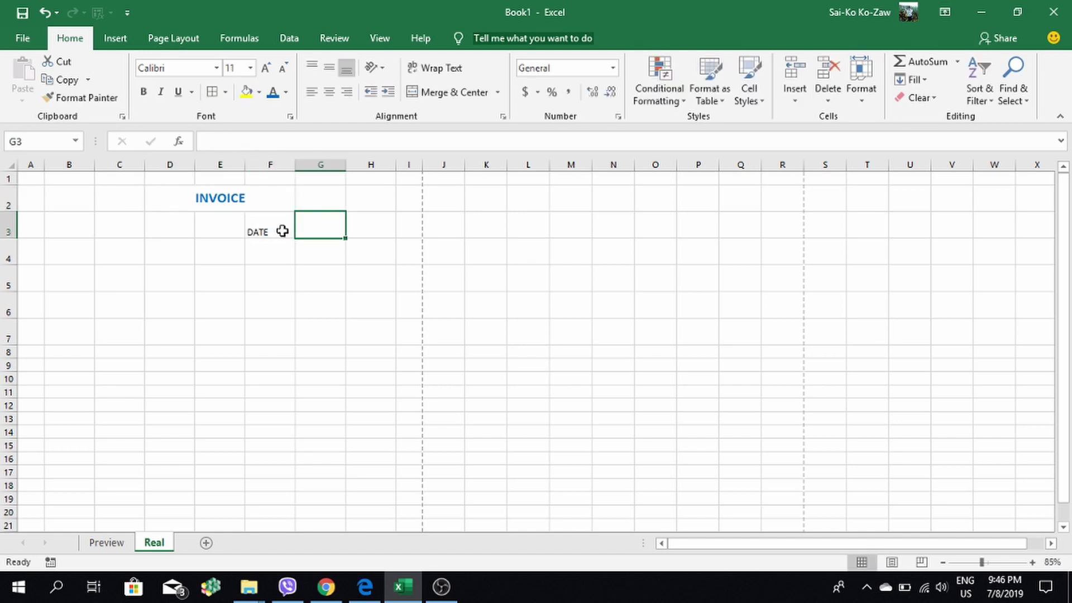
{"action": "left_click", "coordinate": [283, 231]}
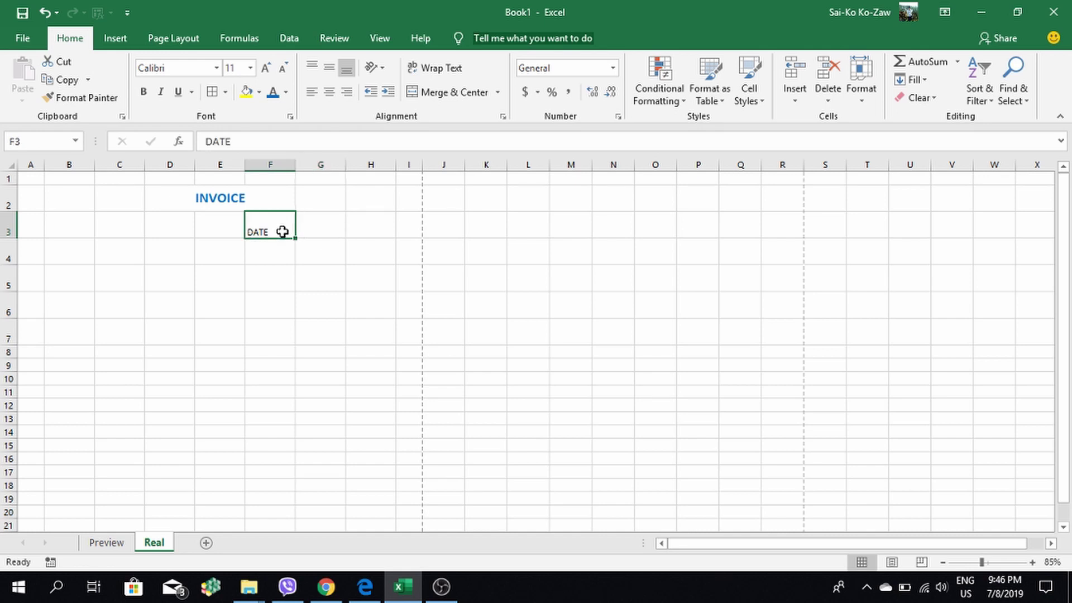
{"action": "key", "text": "Delete"}
{"action": "left_click", "coordinate": [326, 231]}
{"action": "type", "text": "d"}
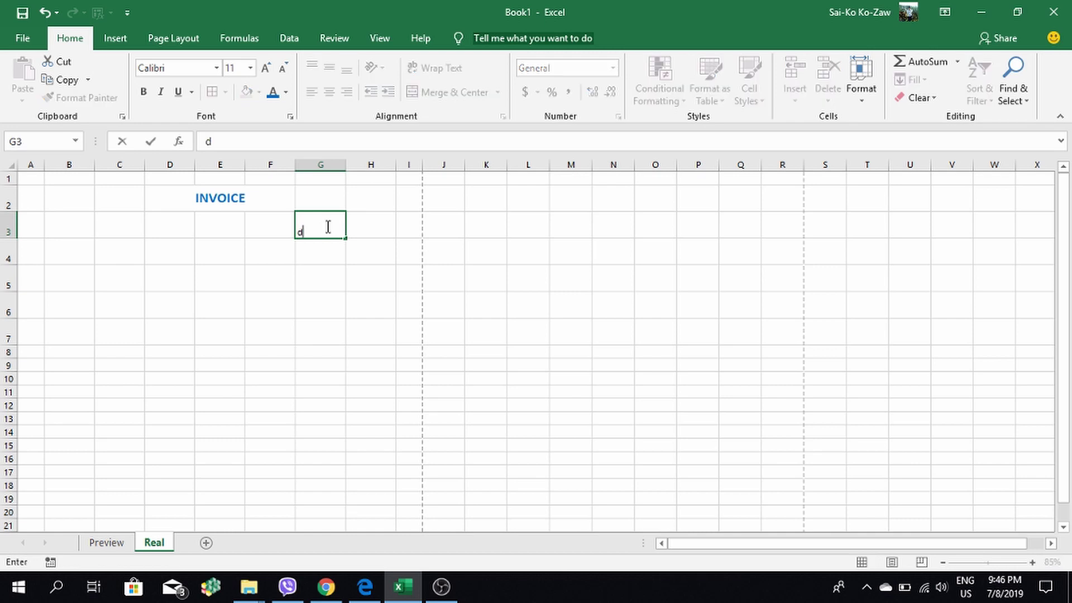
{"action": "type", "text": "DATE"}
{"action": "left_click", "coordinate": [366, 227]}
Centre DATE horizontally and vertically across G3:H3
{"action": "left_click_drag", "start_coordinate": [324, 229], "coordinate": [358, 228]}
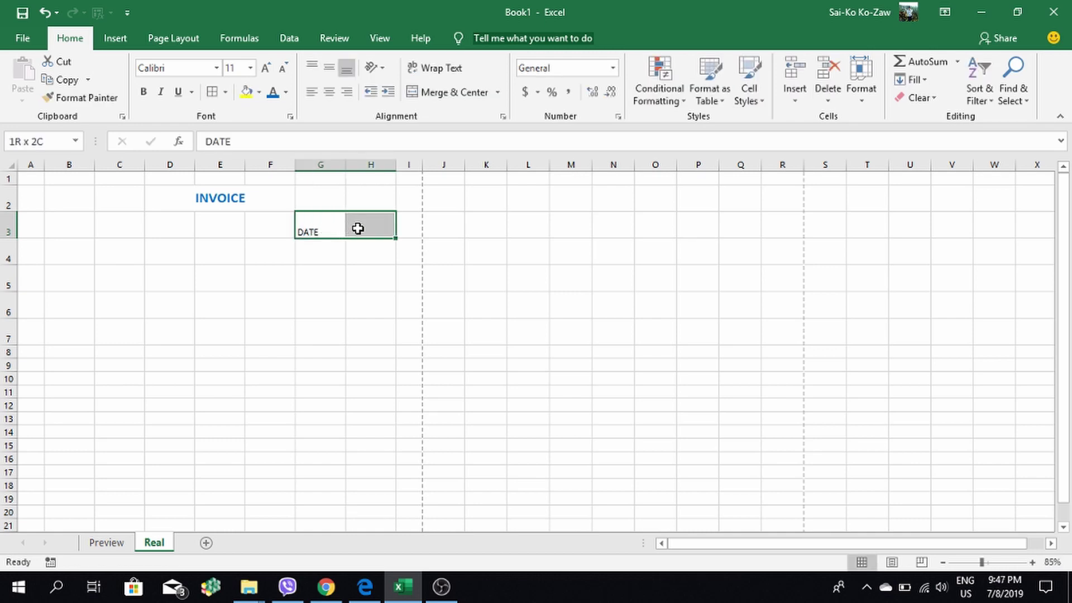
{"action": "left_click", "coordinate": [330, 94]}
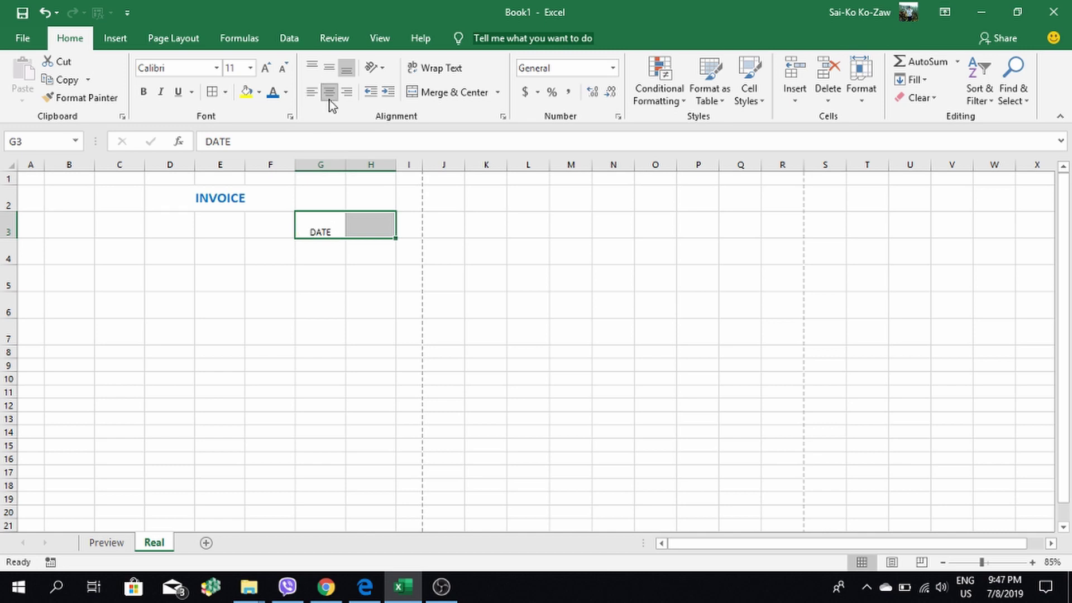
{"action": "left_click", "coordinate": [329, 68]}
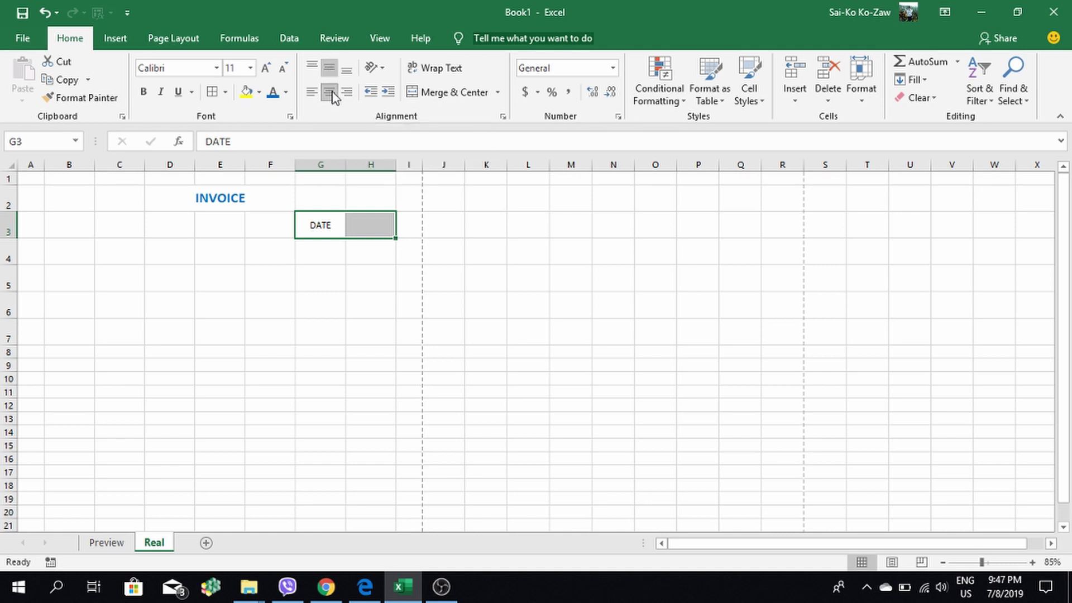
{"action": "left_click", "coordinate": [357, 226]}
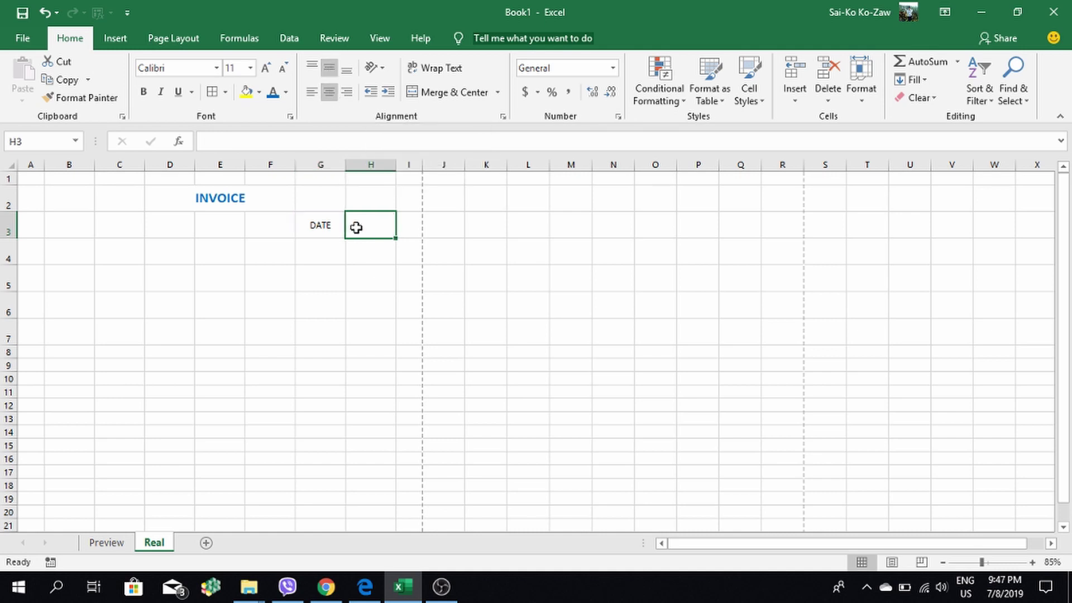
Merge and centre B4:D4, then copy the merged layout down through row 7
{"action": "left_click", "coordinate": [59, 252]}
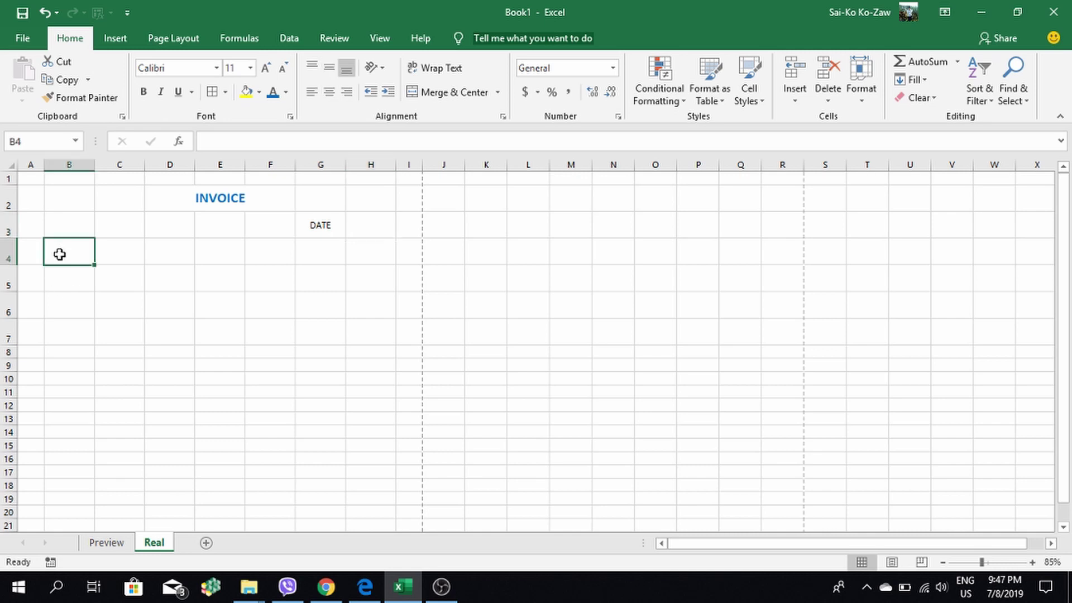
{"action": "left_click_drag", "start_coordinate": [60, 254], "coordinate": [165, 249]}
{"action": "left_click_drag", "start_coordinate": [77, 252], "coordinate": [170, 247]}
{"action": "left_click", "coordinate": [428, 99]}
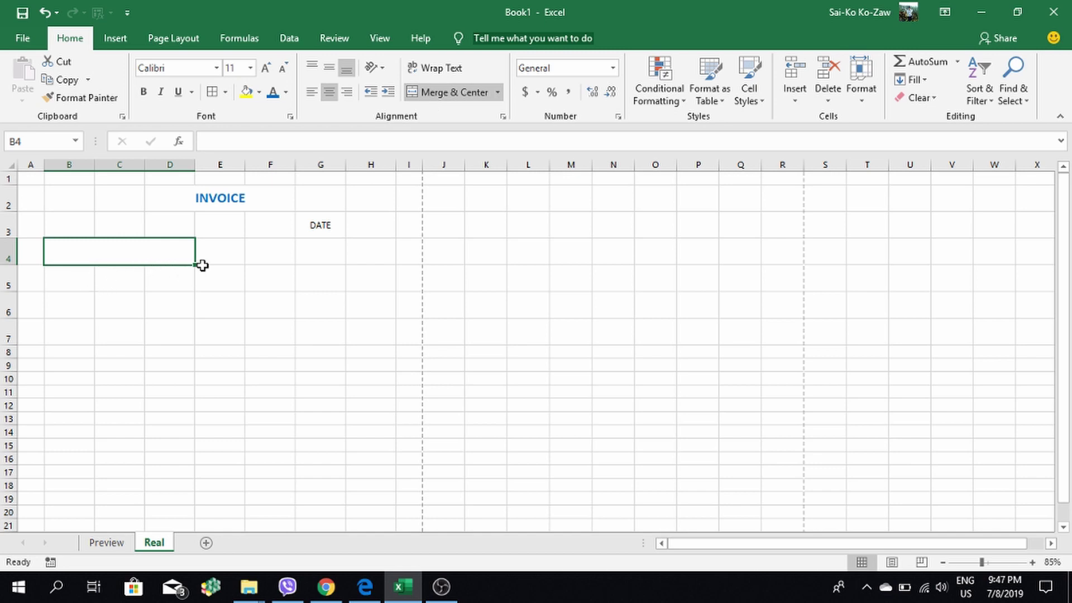
{"action": "left_click_drag", "start_coordinate": [197, 267], "coordinate": [188, 336]}
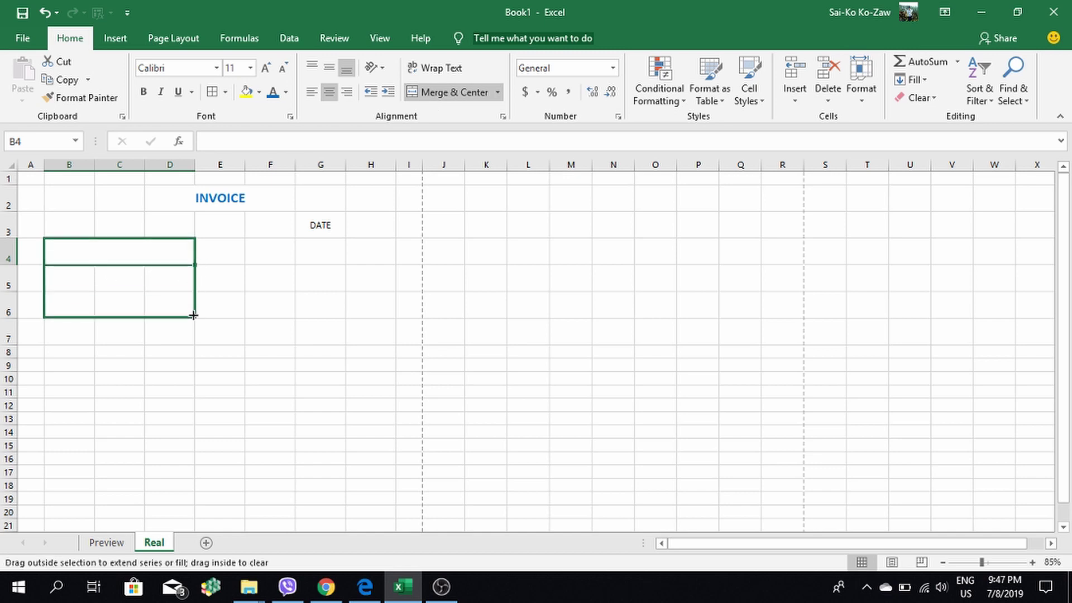
Enter invoice number 100001, 'A Company Limited' and the company phone number in rows 4–6
{"action": "left_click", "coordinate": [161, 261]}
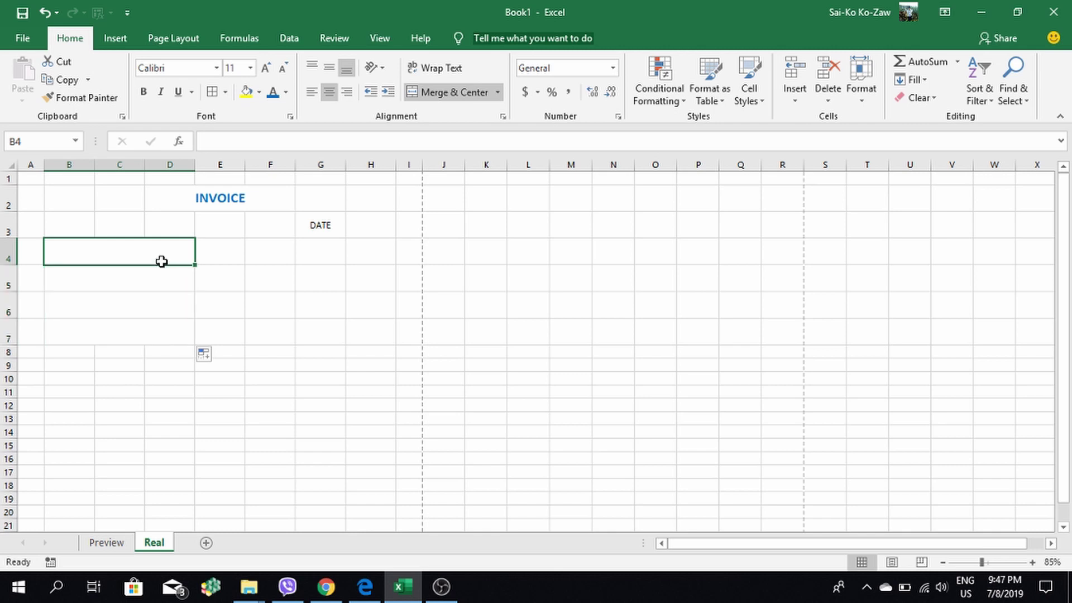
{"action": "type", "text": "1"}
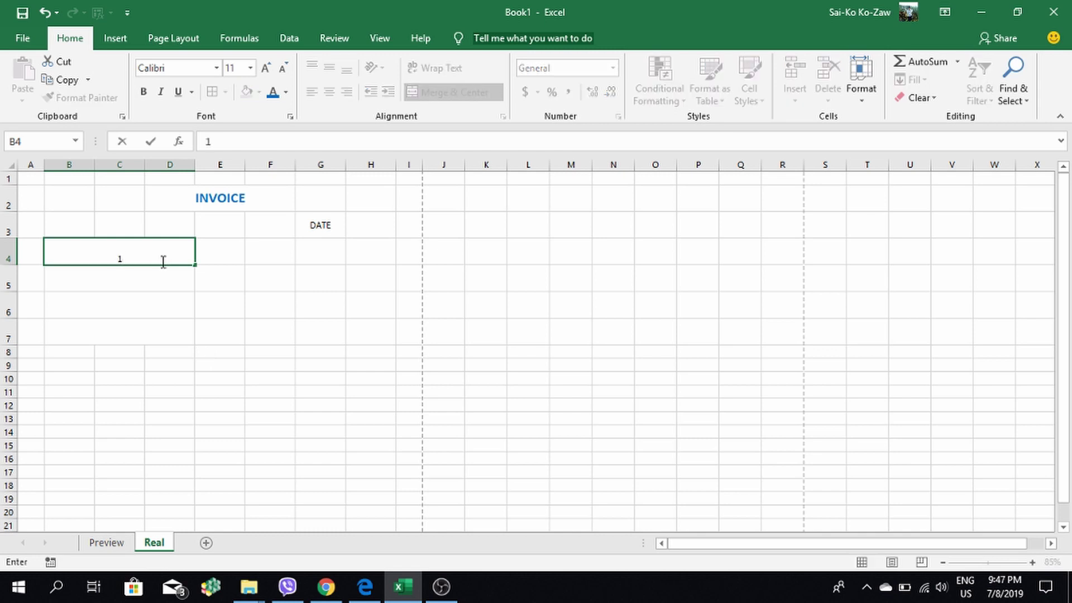
{"action": "type", "text": "00001"}
{"action": "key", "text": "Return"}
{"action": "left_click", "coordinate": [115, 244]}
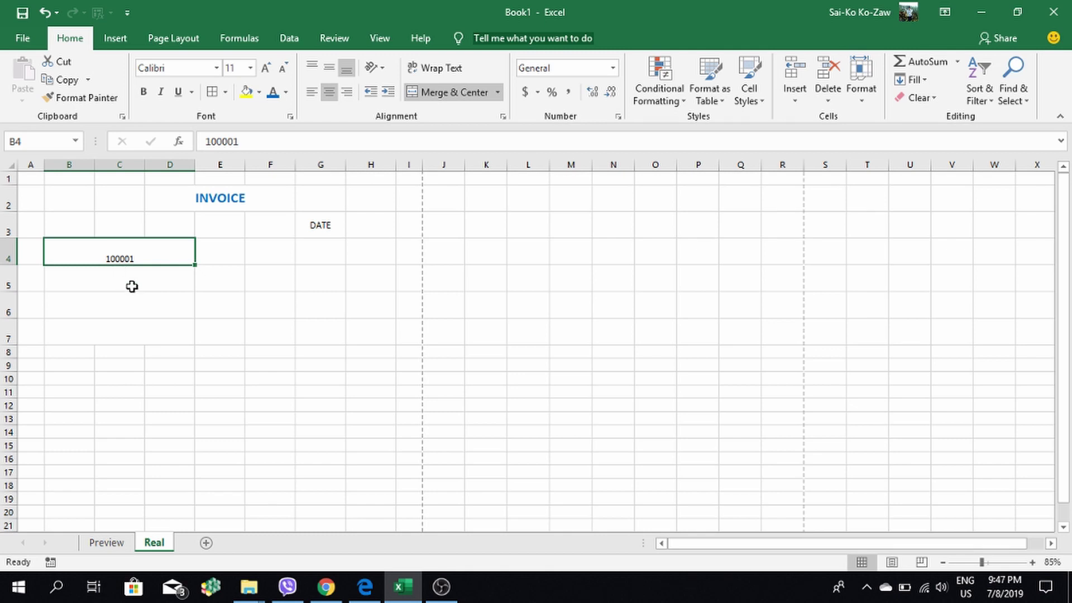
{"action": "left_click", "coordinate": [132, 286]}
{"action": "type", "text": "A"}
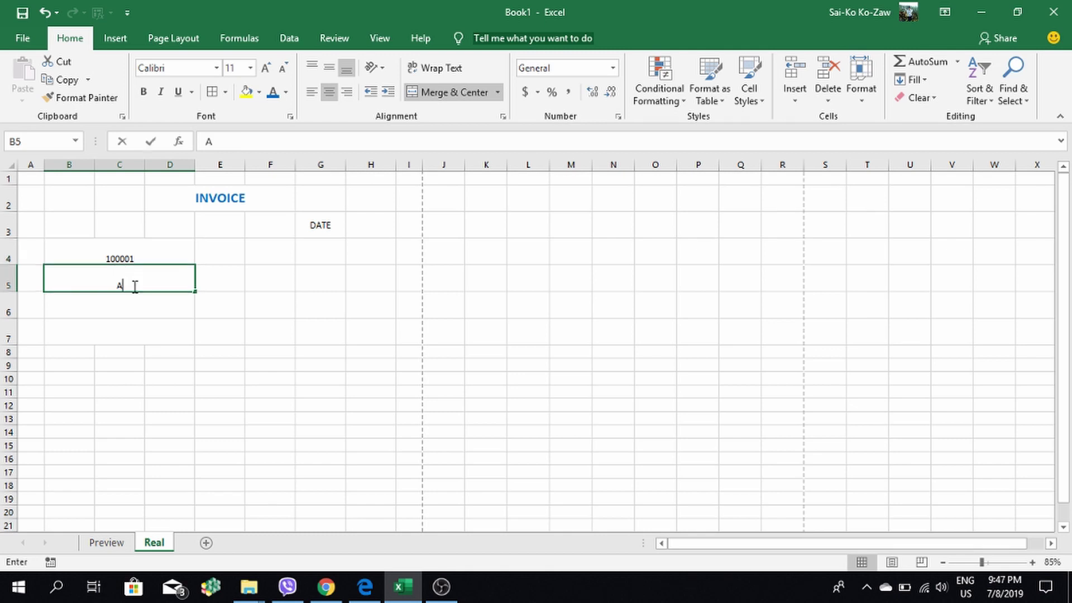
{"action": "type", "text": " Company Limited"}
{"action": "key", "text": "Return"}
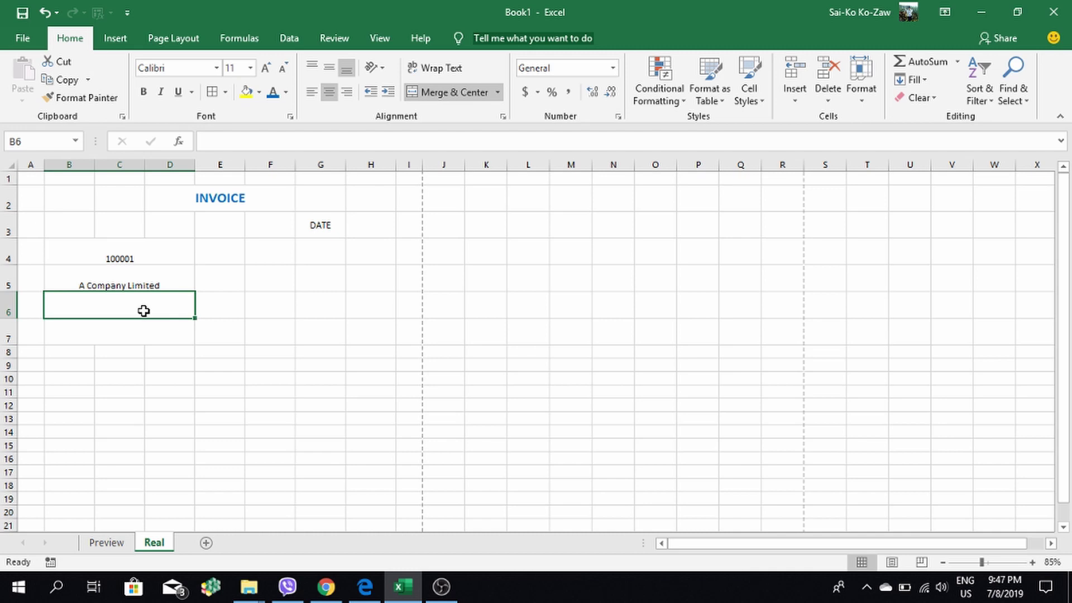
{"action": "type", "text": "+959"}
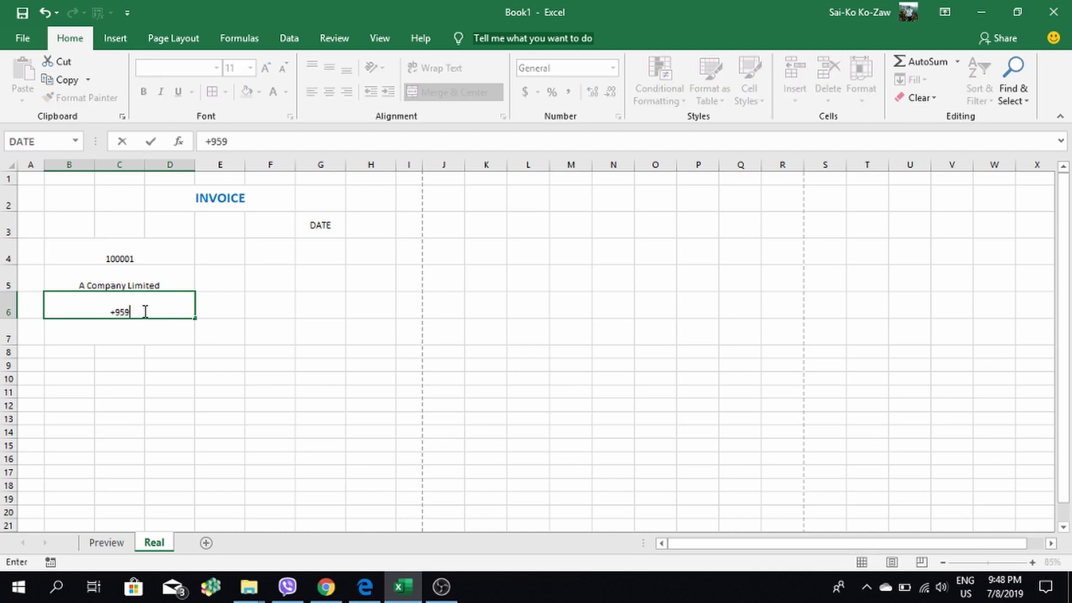
{"action": "type", "text": " 12"}
{"action": "type", "text": "3 456"}
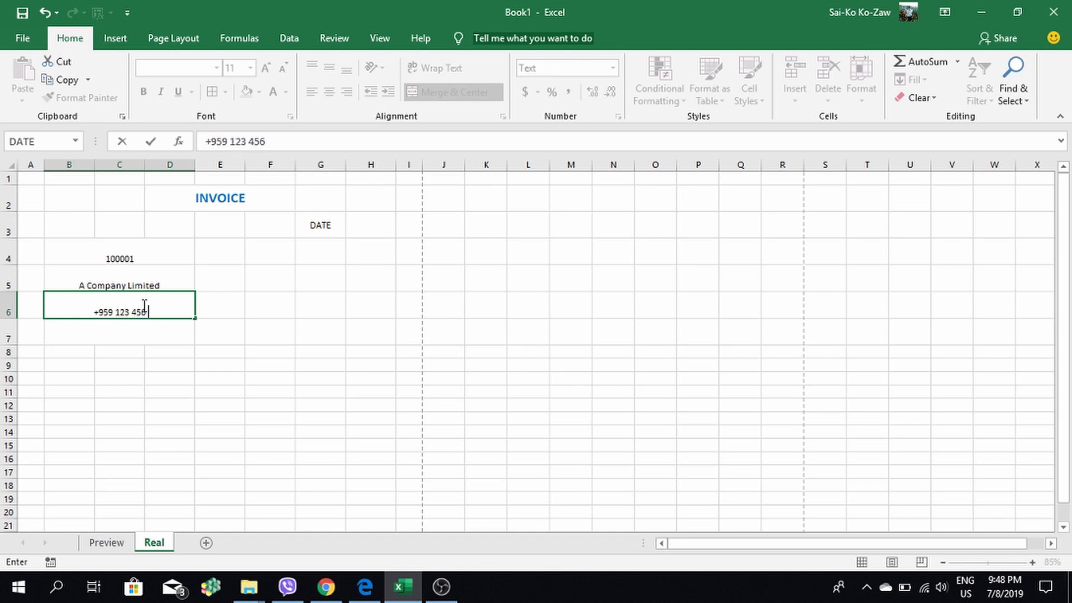
{"action": "type", "text": " 789"}
{"action": "key", "text": "Return"}
{"action": "left_click", "coordinate": [120, 304]}
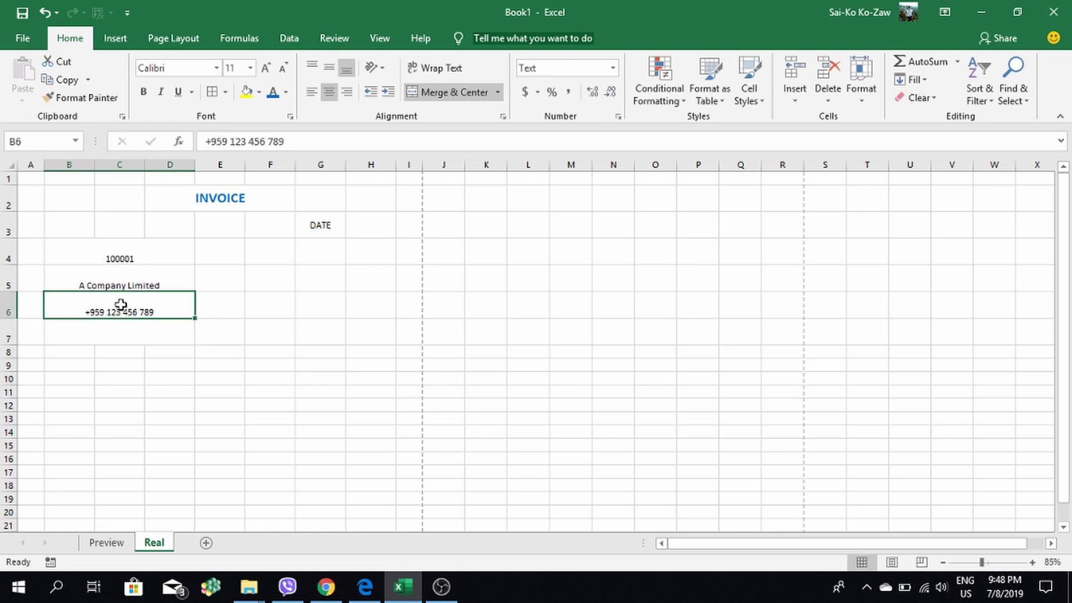
{"action": "left_click", "coordinate": [100, 332]}
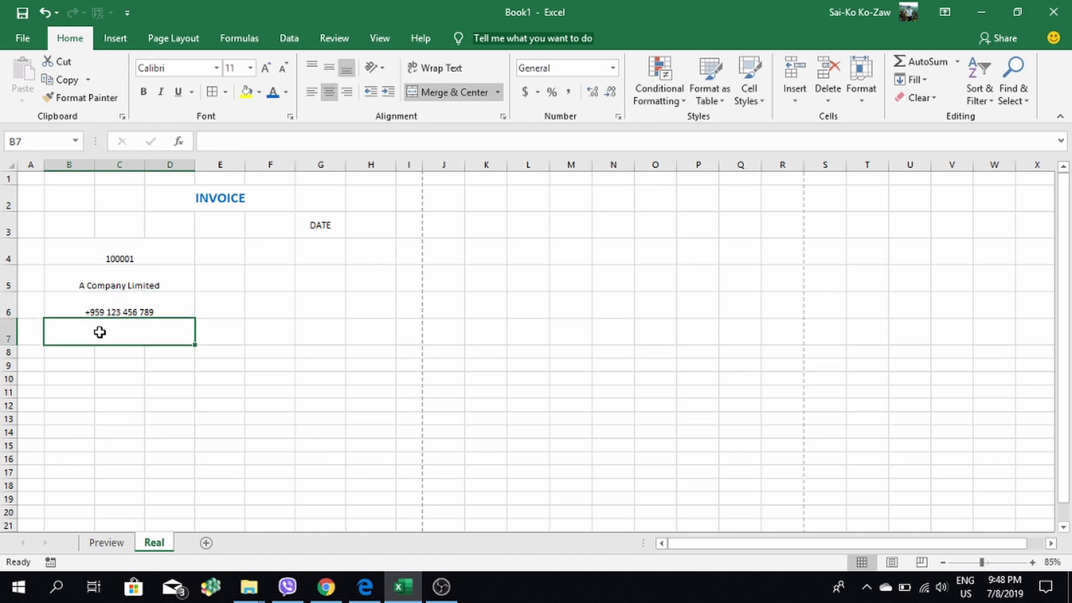
Type the company's street address into the merged B–D cell of row 7
{"action": "type", "text": "No. "}
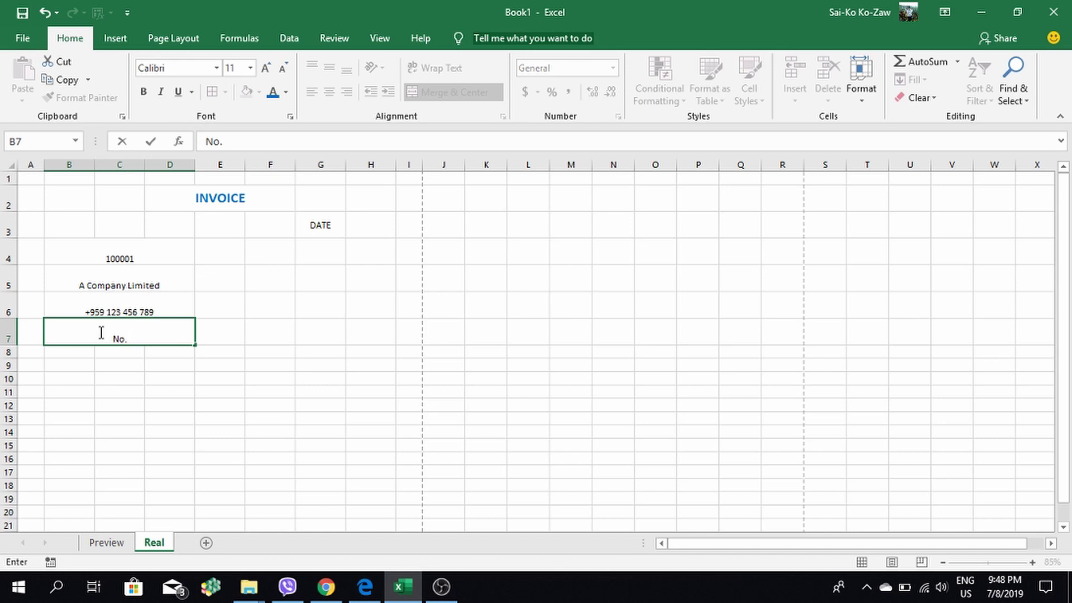
{"action": "type", "text": "50, "}
{"action": "type", "text": "R"}
{"action": "type", "text": "m"}
{"action": "type", "text": ". "}
{"action": "type", "text": "222, M"}
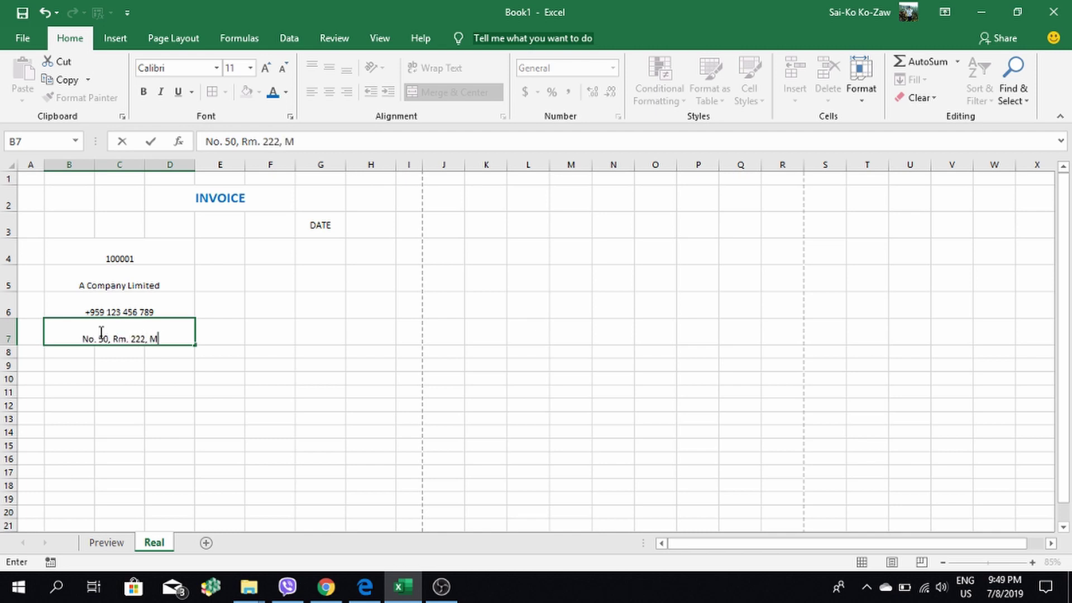
{"action": "type", "text": "ingalar "}
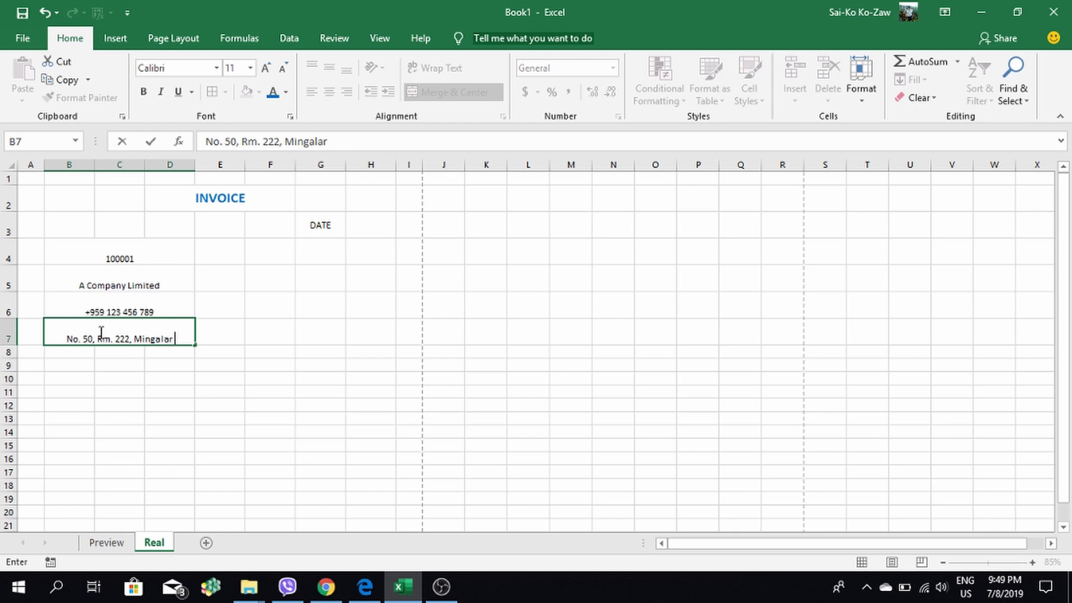
{"action": "type", "text": "Condo"}
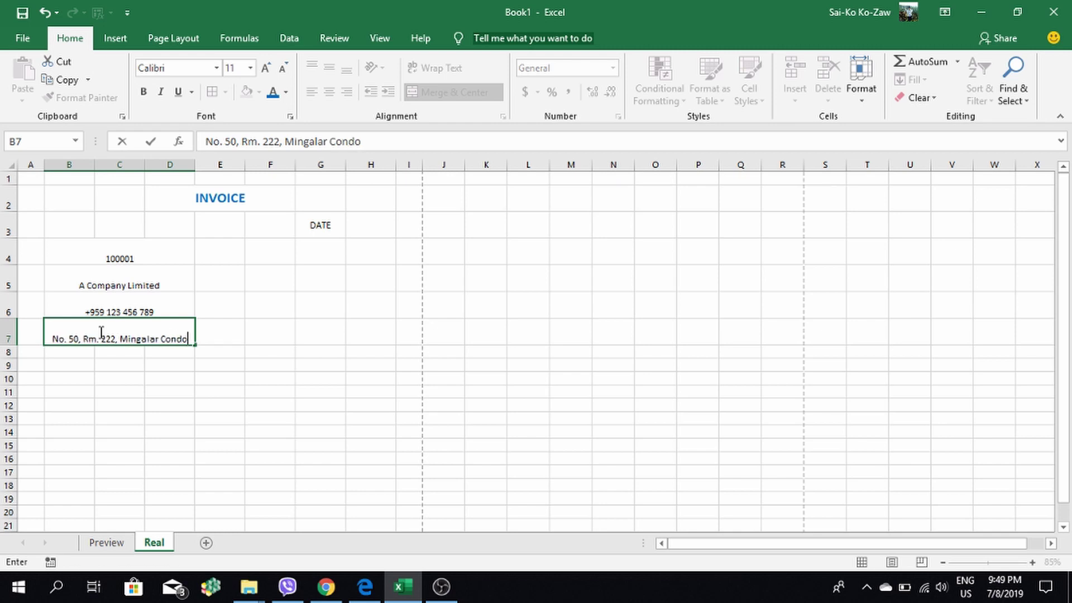
{"action": "type", "text": ","}
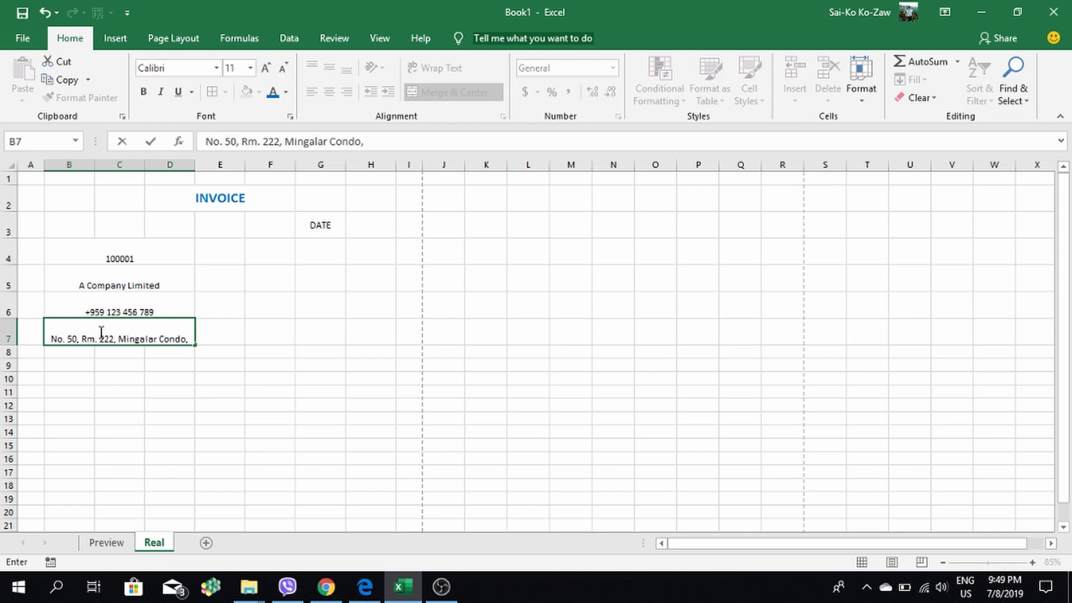
{"action": "type", "text": " Bahan "}
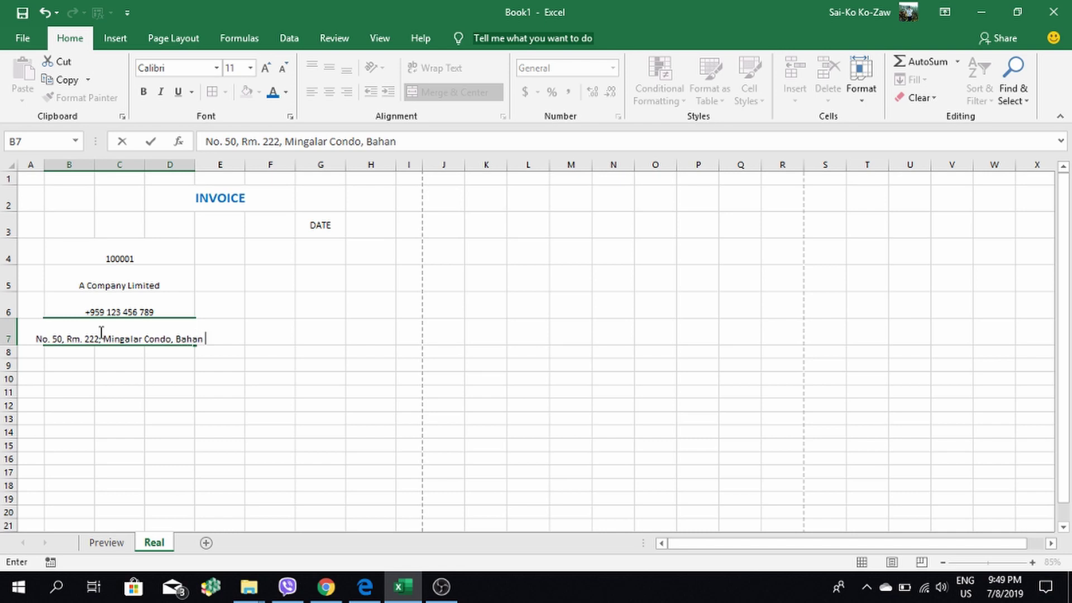
{"action": "type", "text": "Tsp,"}
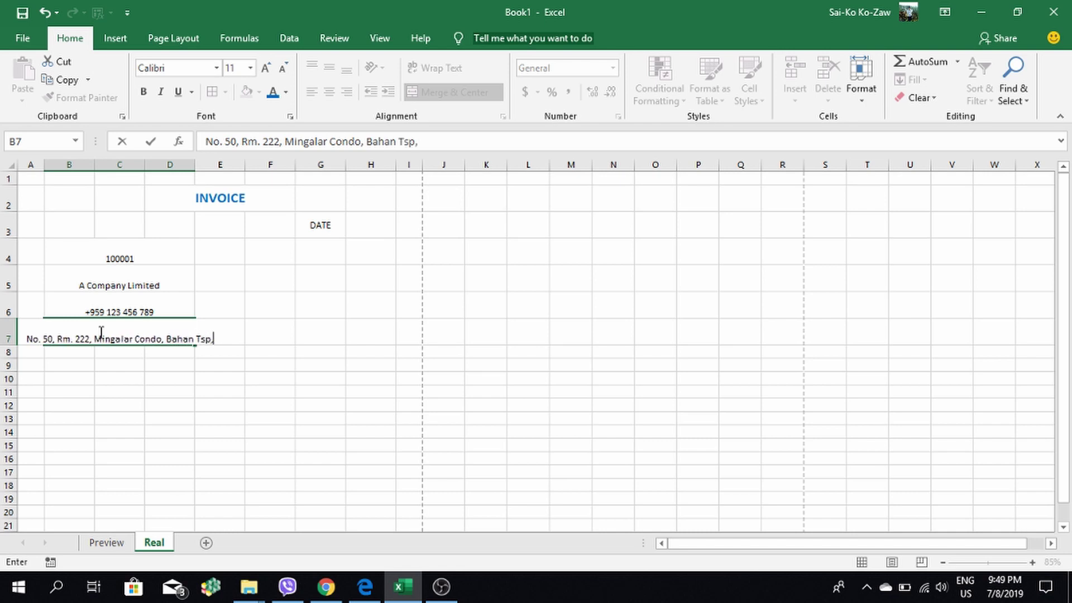
{"action": "type", "text": " Yangon"}
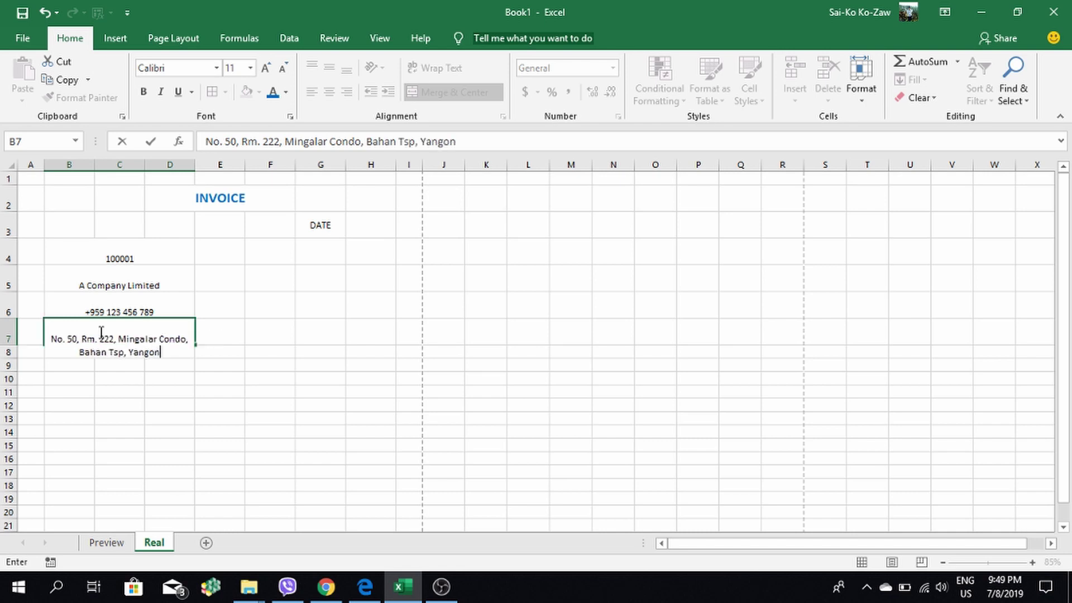
{"action": "left_click", "coordinate": [240, 353]}
Left-align and middle-align the company details block B4:D7
{"action": "left_click", "coordinate": [164, 338]}
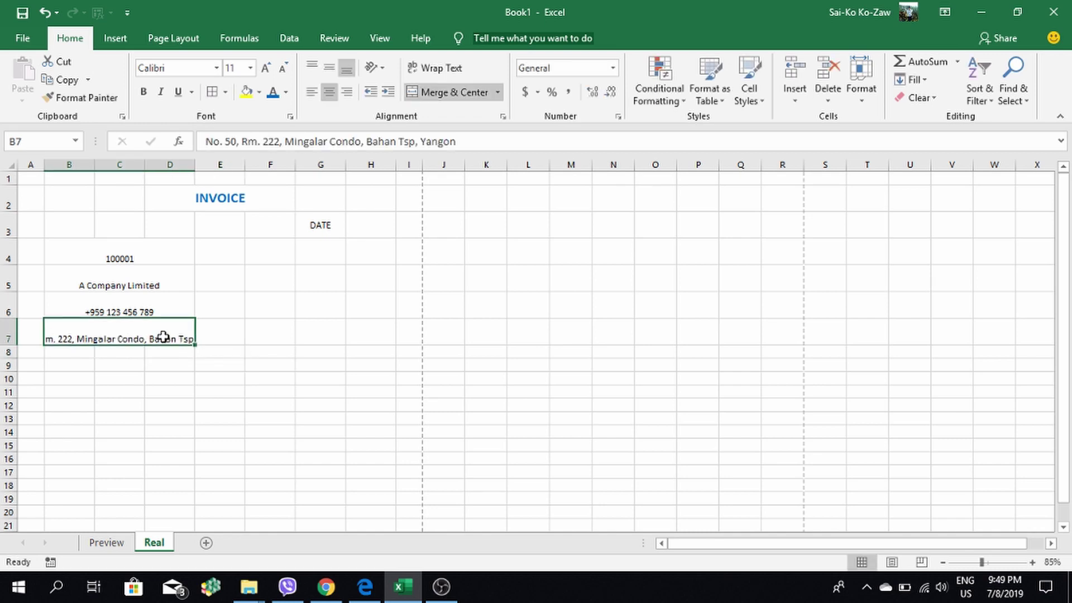
{"action": "left_click_drag", "start_coordinate": [82, 245], "coordinate": [107, 337]}
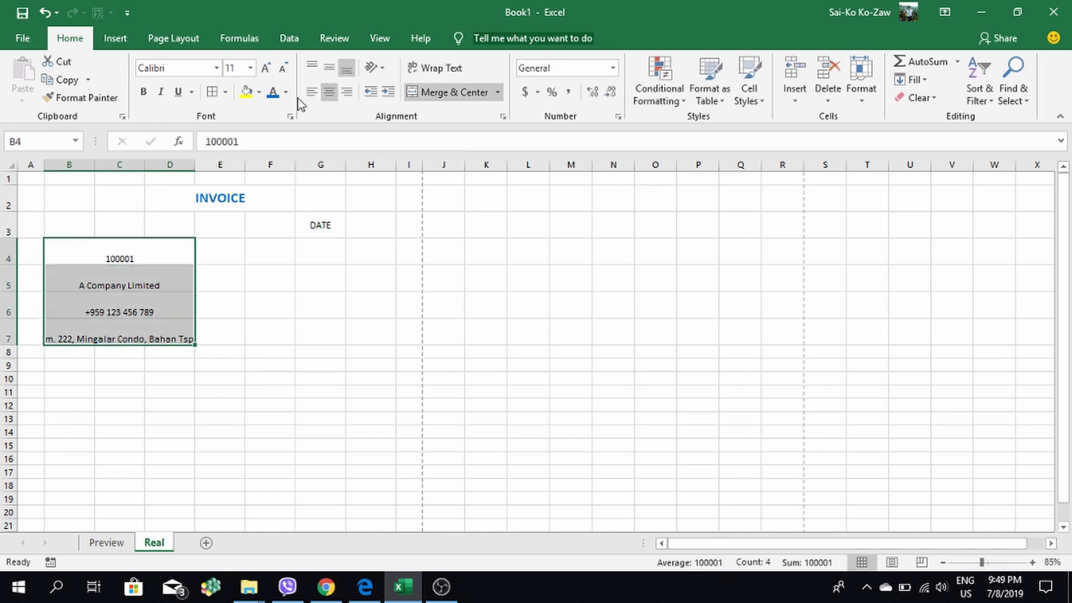
{"action": "left_click", "coordinate": [311, 92]}
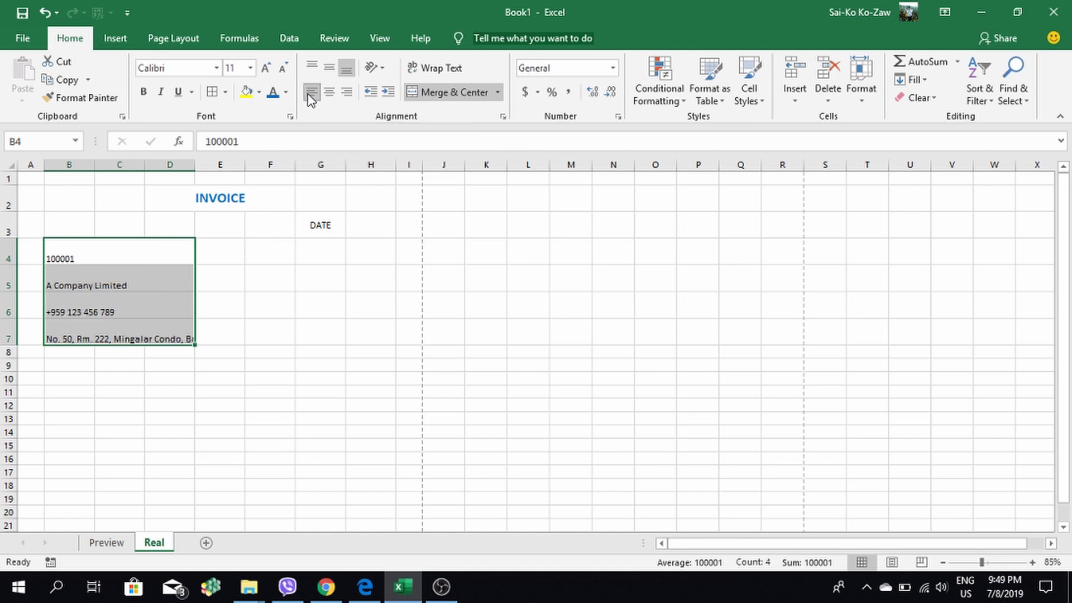
{"action": "left_click", "coordinate": [252, 324]}
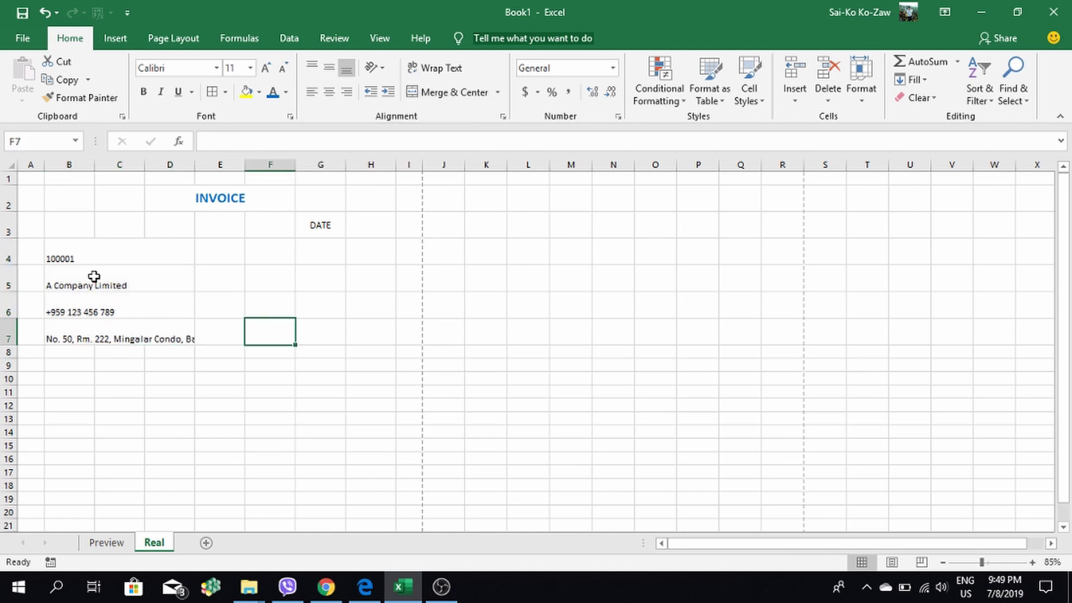
{"action": "left_click_drag", "start_coordinate": [92, 252], "coordinate": [105, 326]}
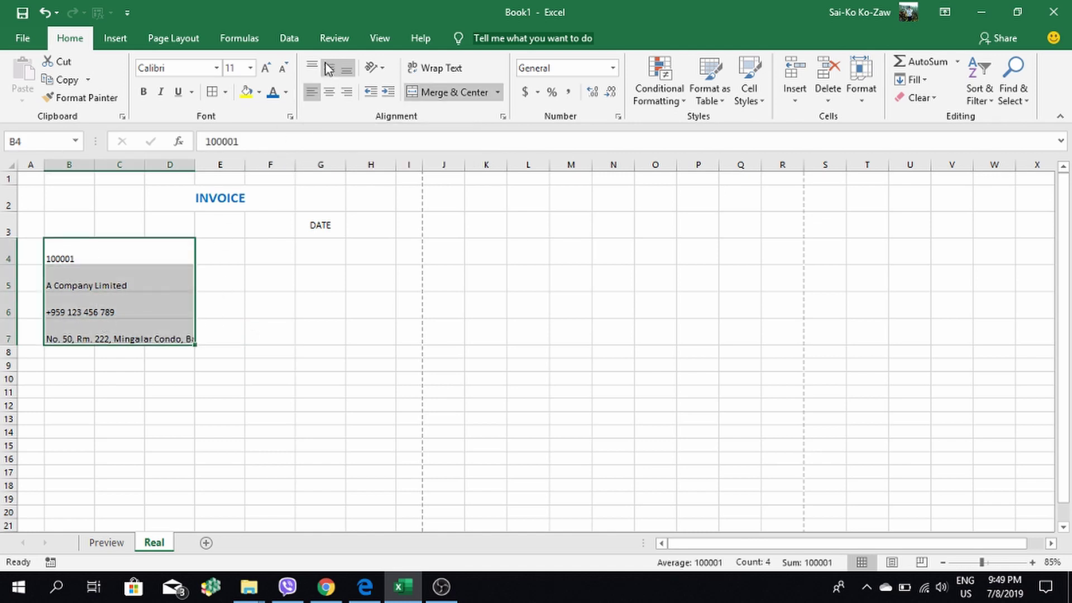
{"action": "left_click", "coordinate": [329, 67]}
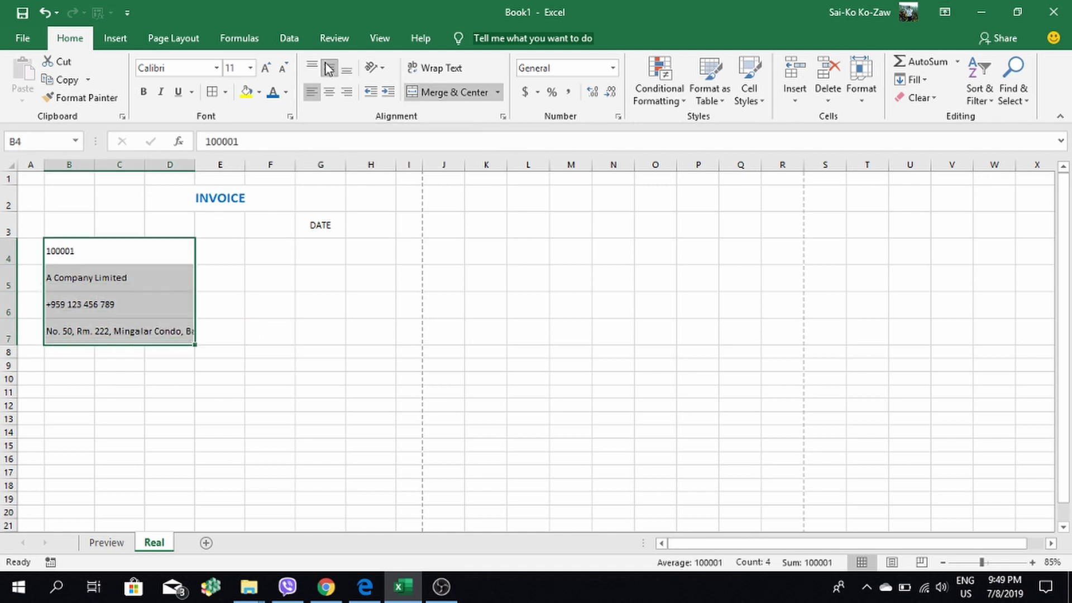
{"action": "left_click", "coordinate": [155, 336]}
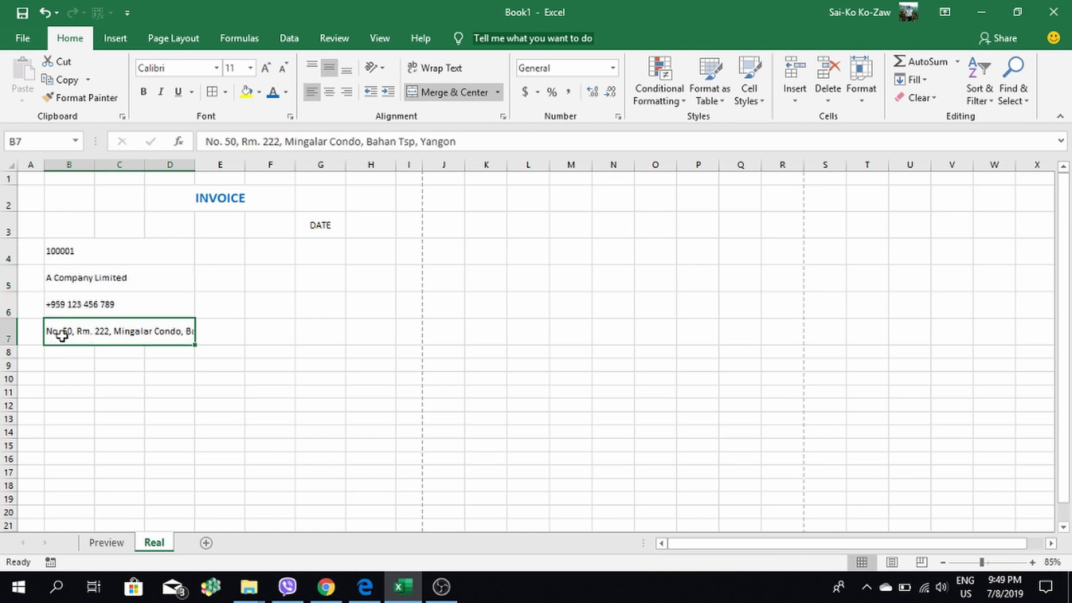
Merge the address across B7:E7, left-align it, and wrap B7:F7 onto two lines
{"action": "left_click_drag", "start_coordinate": [62, 335], "coordinate": [215, 326]}
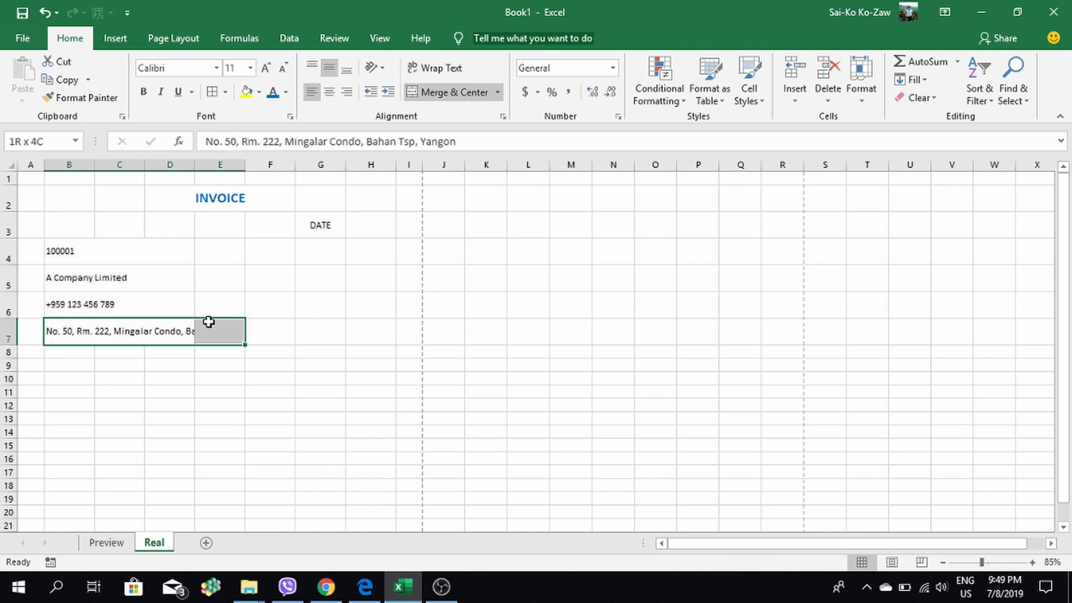
{"action": "left_click", "coordinate": [440, 90]}
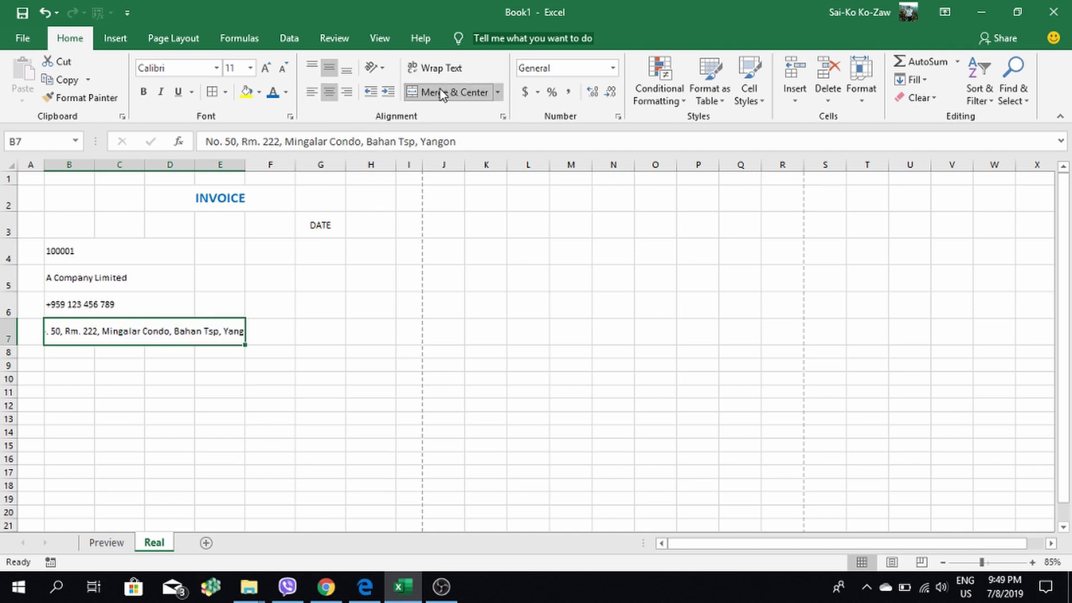
{"action": "left_click", "coordinate": [279, 328]}
{"action": "left_click", "coordinate": [89, 333]}
{"action": "left_click", "coordinate": [313, 92]}
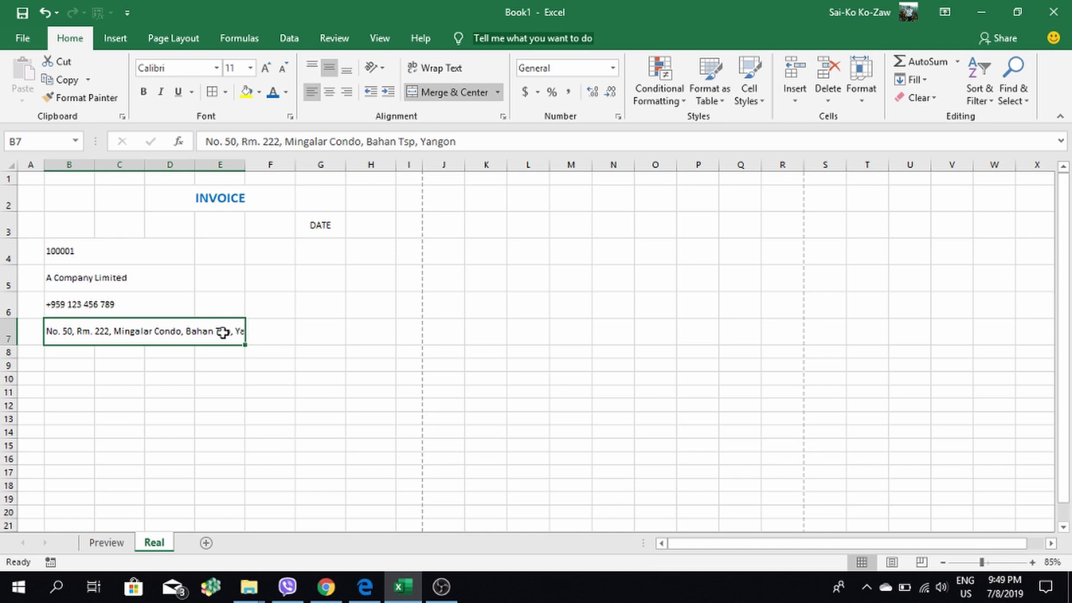
{"action": "left_click_drag", "start_coordinate": [109, 332], "coordinate": [249, 319]}
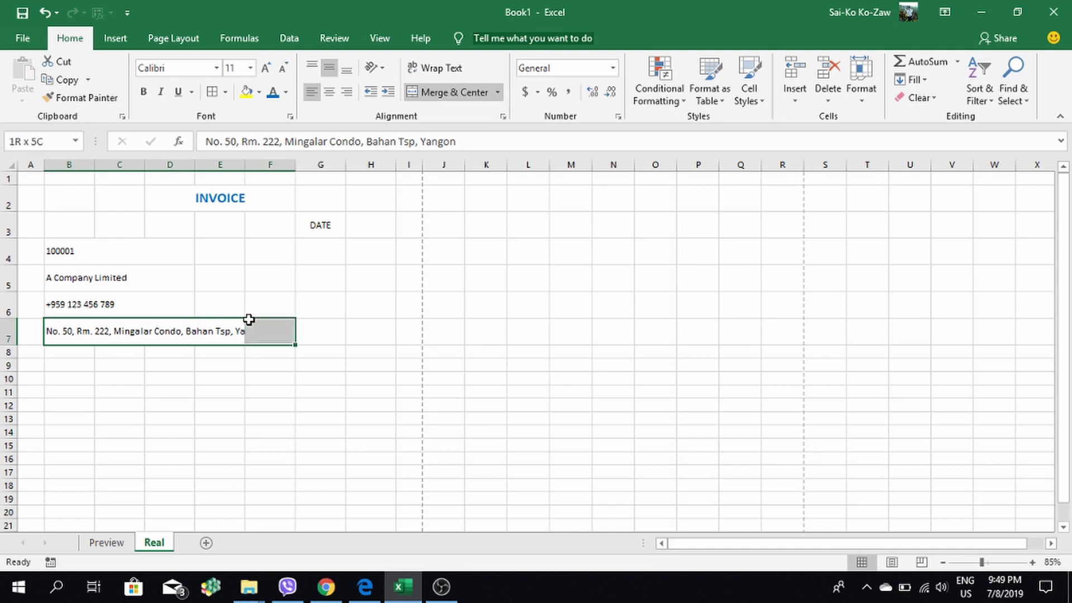
{"action": "left_click", "coordinate": [449, 69]}
{"action": "left_click", "coordinate": [323, 309]}
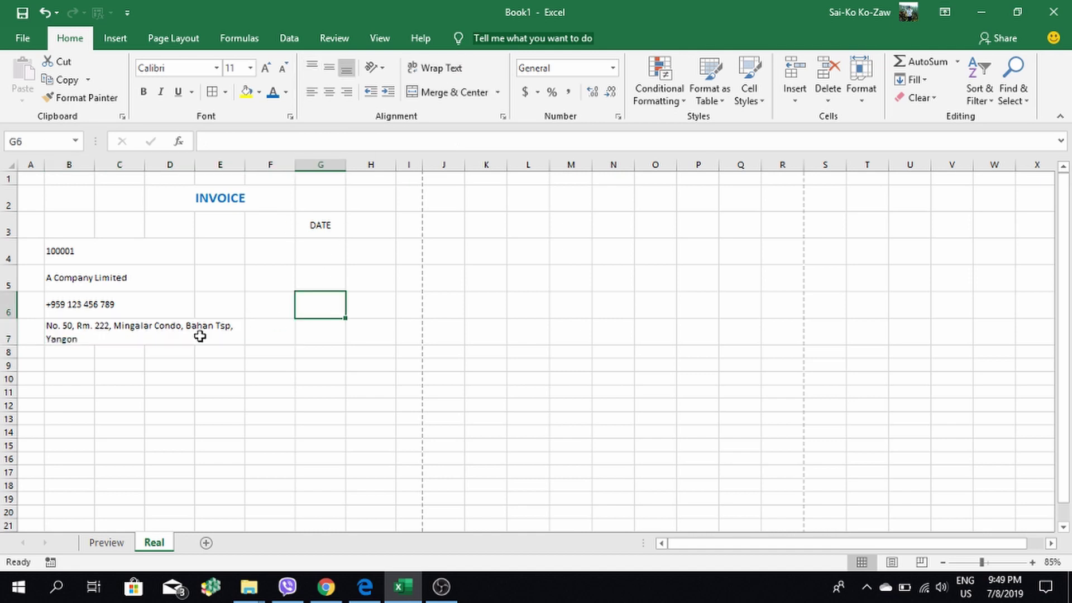
{"action": "left_click", "coordinate": [200, 335]}
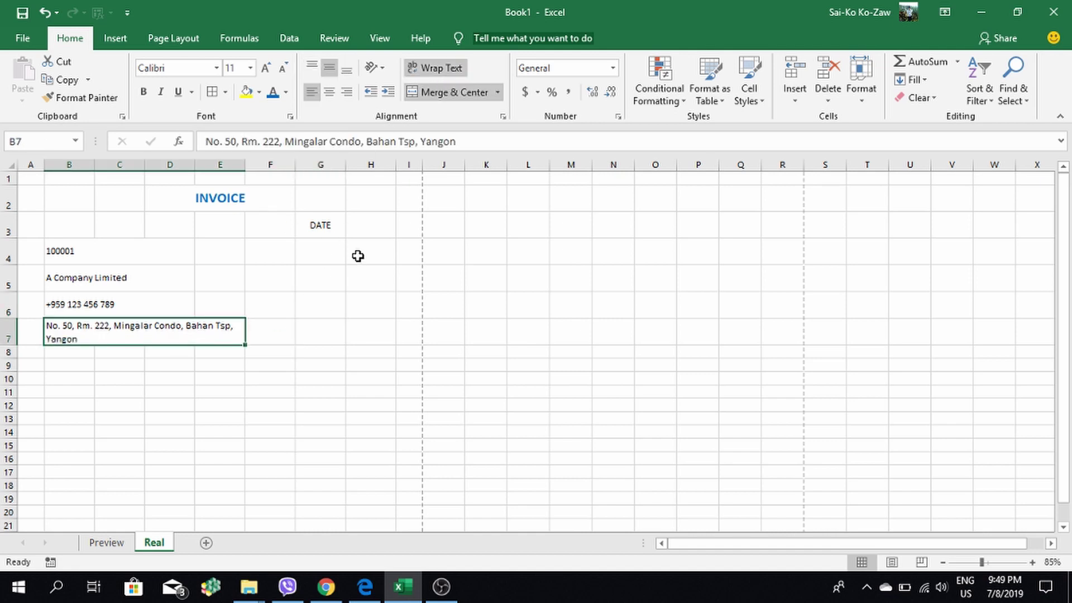
{"action": "left_click", "coordinate": [324, 301]}
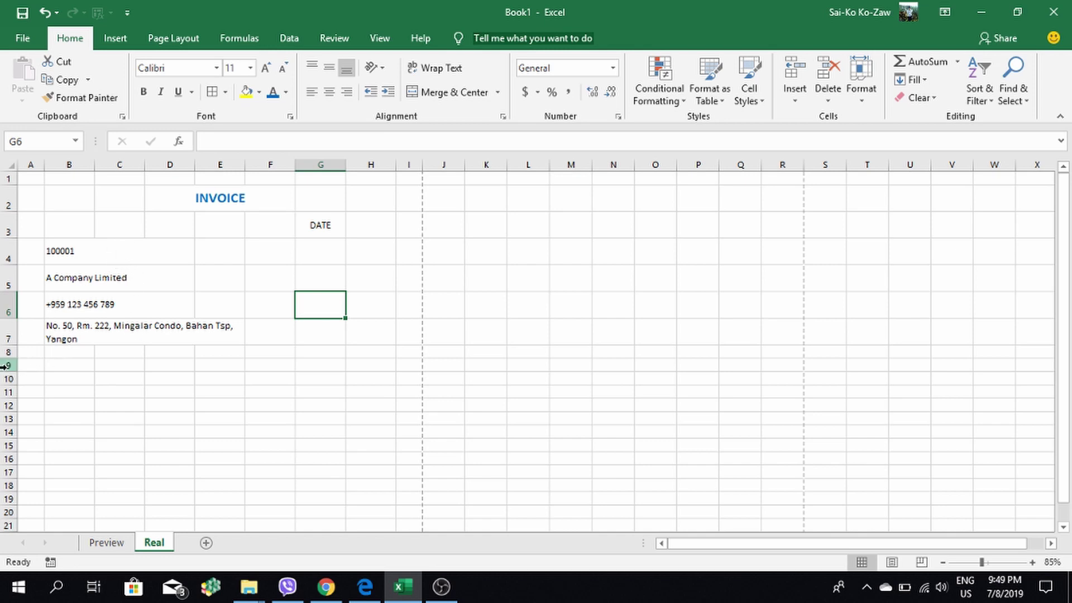
{"action": "left_click", "coordinate": [107, 543]}
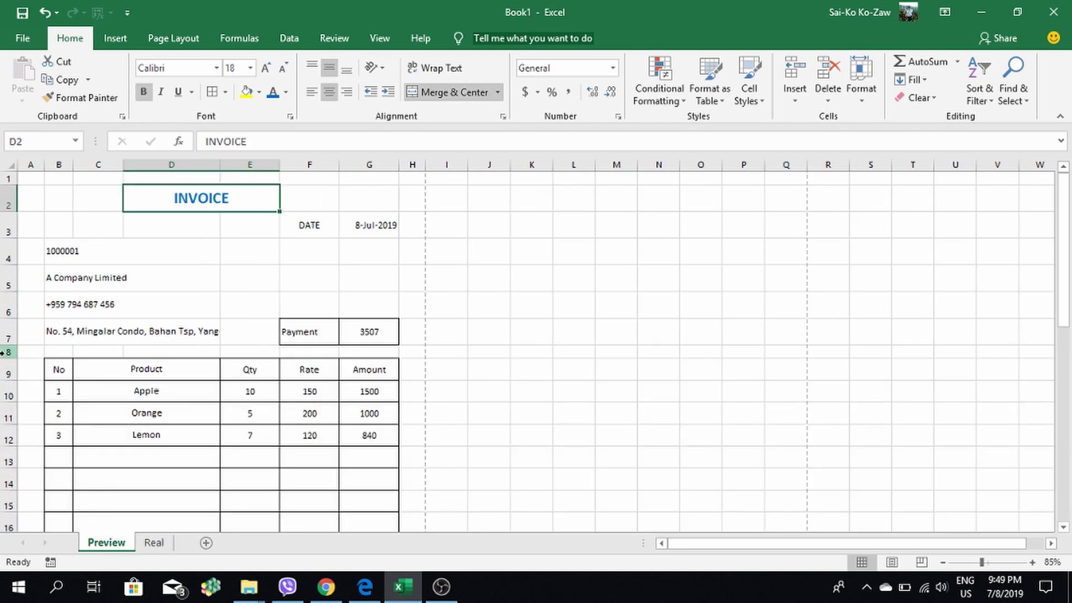
{"action": "left_click", "coordinate": [153, 543]}
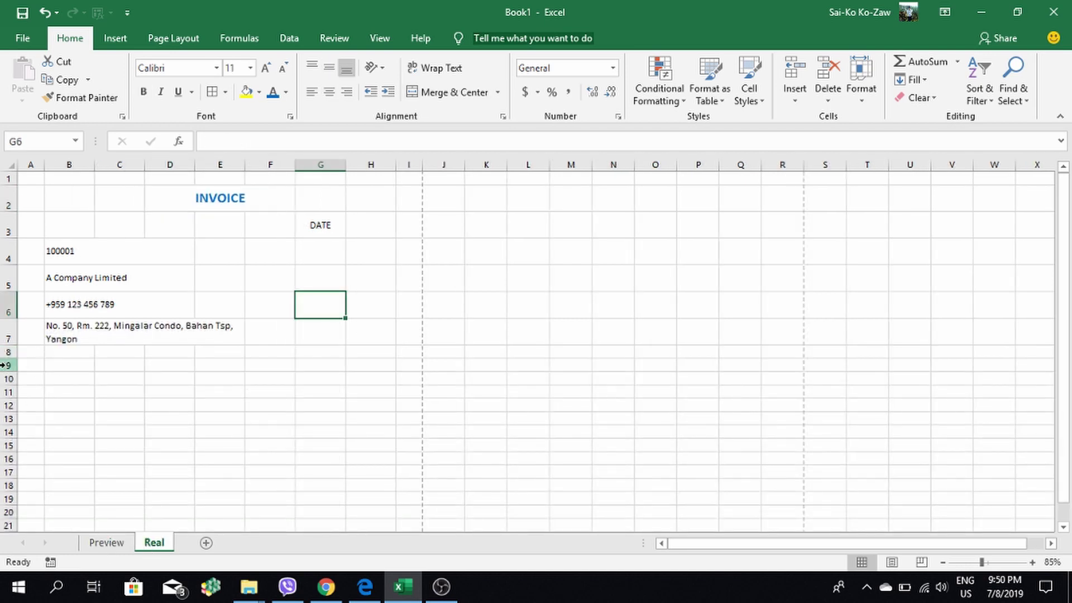
{"action": "left_click", "coordinate": [106, 542]}
{"action": "scroll", "coordinate": [110, 464], "scroll_direction": "down", "scroll_amount": 1}
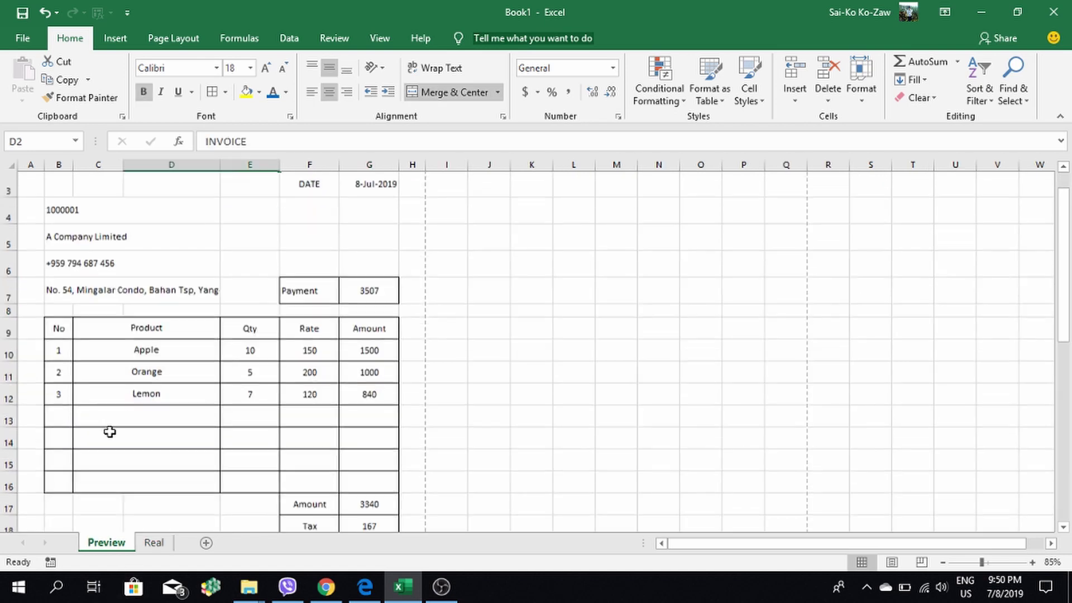
{"action": "scroll", "coordinate": [106, 425], "scroll_direction": "down", "scroll_amount": 1}
{"action": "left_click", "coordinate": [154, 543]}
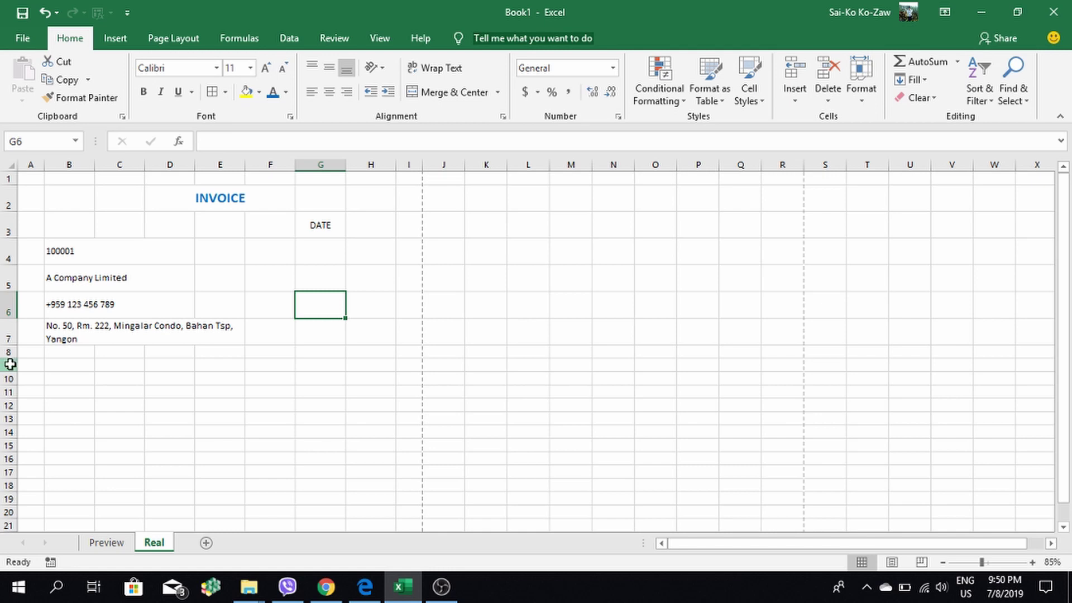
Set the height of rows 9–16 to 30 via Row Height
{"action": "mouse_move", "coordinate": [10, 365]}
{"action": "left_mouse_down"}
{"action": "mouse_move", "coordinate": [6, 495]}
{"action": "mouse_move", "coordinate": [5, 455]}
{"action": "left_mouse_up"}
{"action": "right_click", "coordinate": [3, 445]}
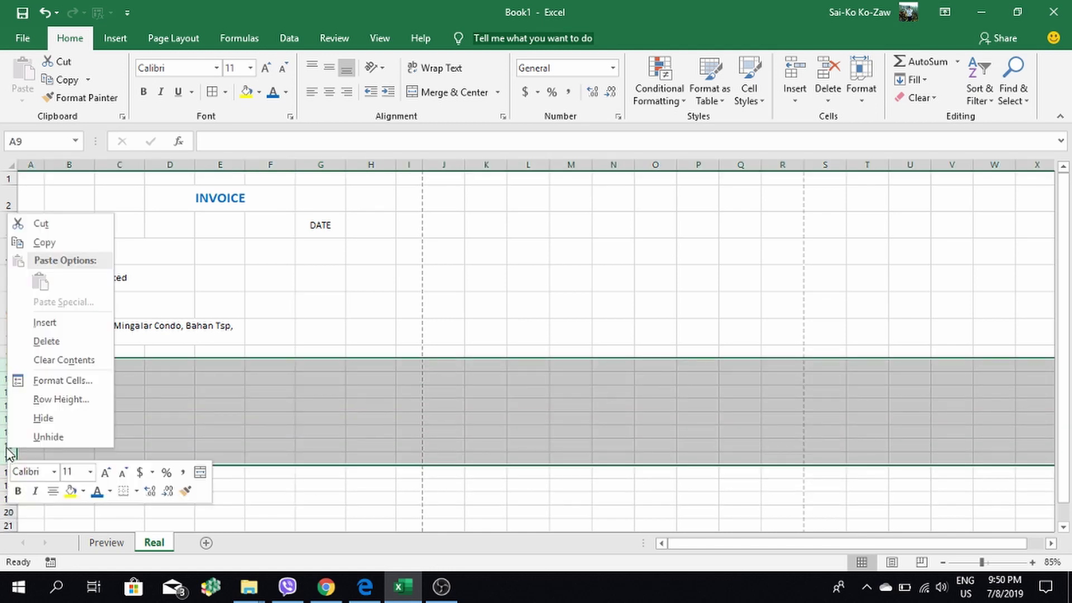
{"action": "left_click", "coordinate": [43, 397]}
{"action": "type", "text": "30"}
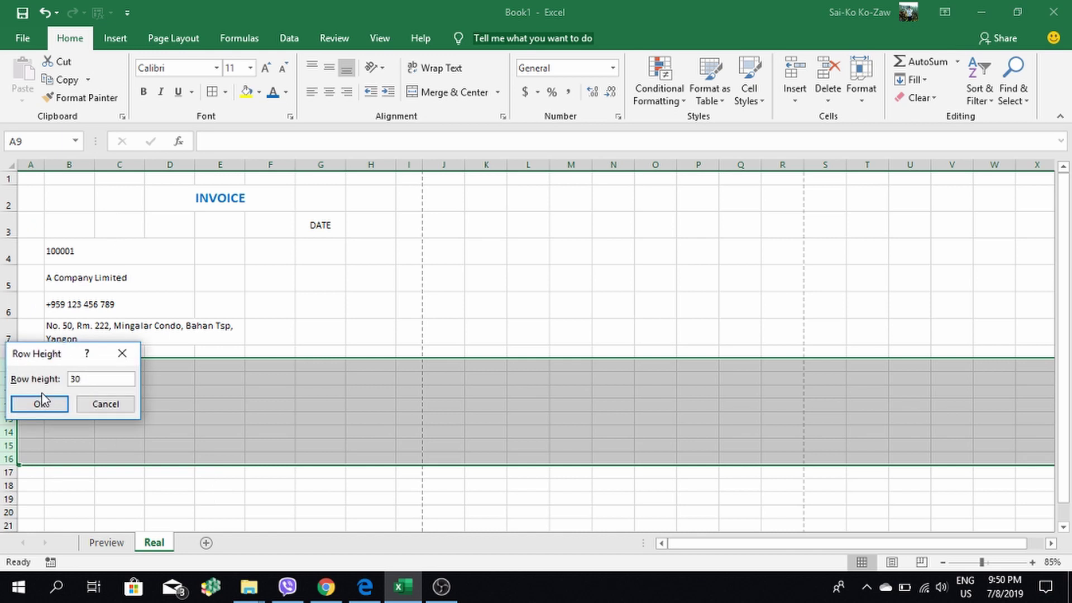
{"action": "left_click", "coordinate": [42, 399]}
{"action": "left_click", "coordinate": [211, 419]}
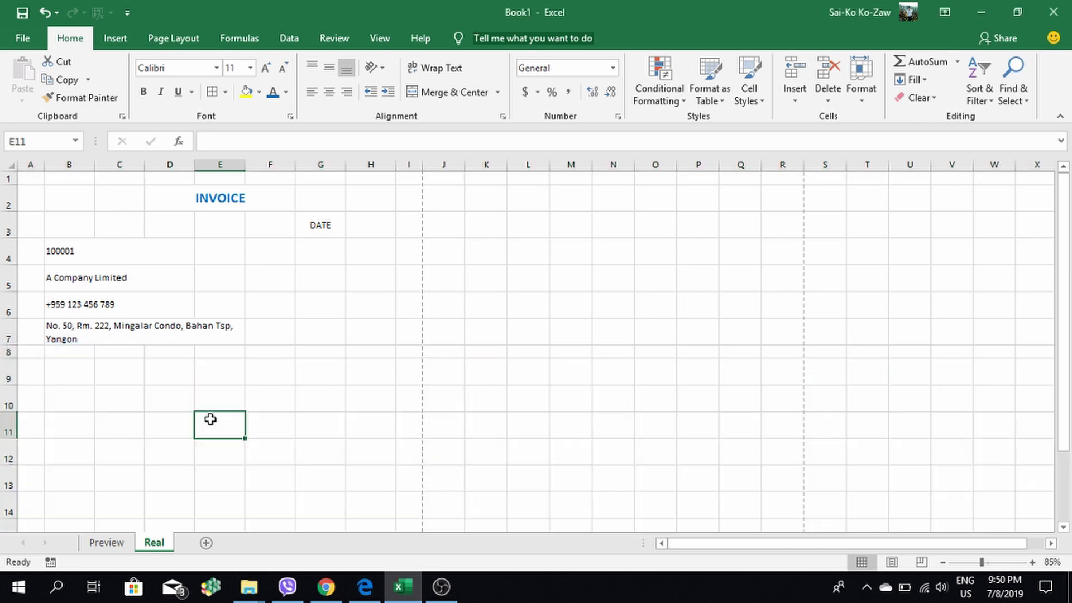
Scroll the Real sheet, then bring up the Preview sheet for comparison
{"action": "scroll", "coordinate": [210, 419], "scroll_direction": "down", "scroll_amount": 1}
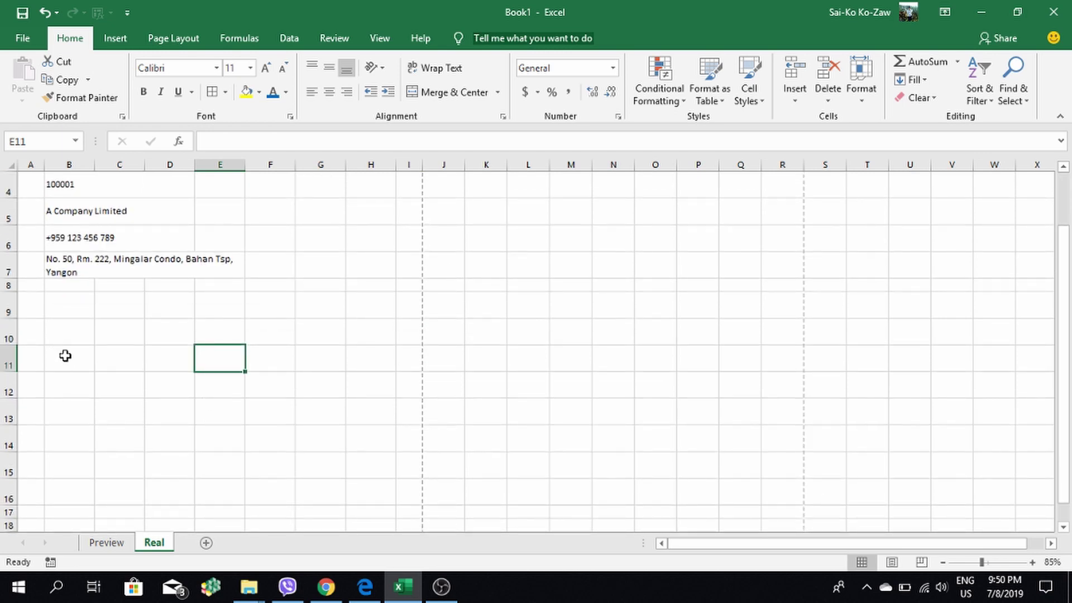
{"action": "scroll", "coordinate": [69, 360], "scroll_direction": "up", "scroll_amount": 1}
{"action": "scroll", "coordinate": [84, 368], "scroll_direction": "down", "scroll_amount": 2}
{"action": "scroll", "coordinate": [195, 436], "scroll_direction": "up", "scroll_amount": 1}
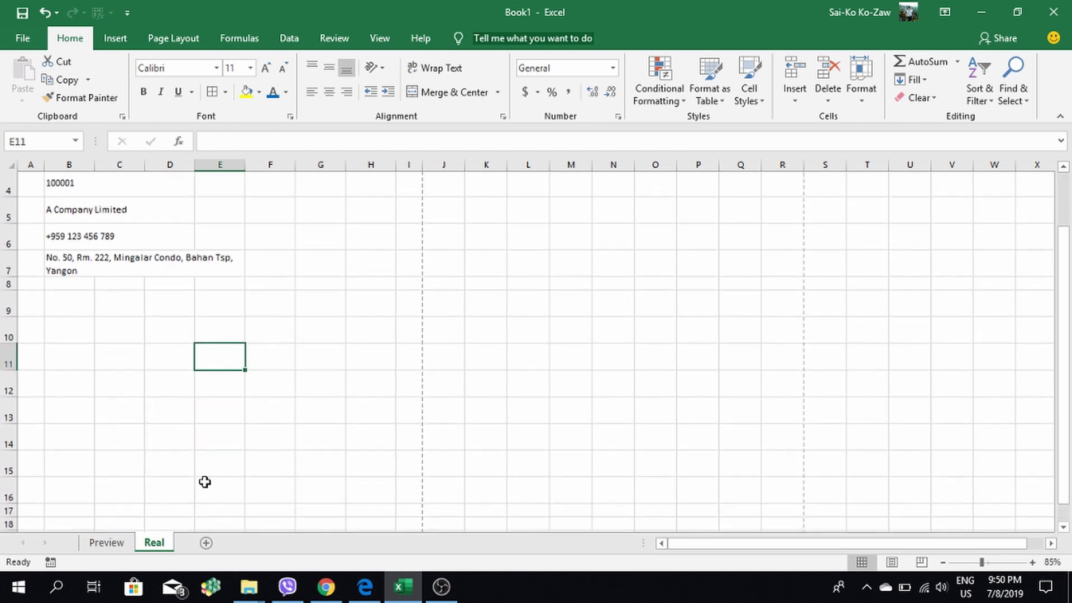
{"action": "left_click", "coordinate": [98, 542]}
{"action": "scroll", "coordinate": [102, 241], "scroll_direction": "up", "scroll_amount": 1}
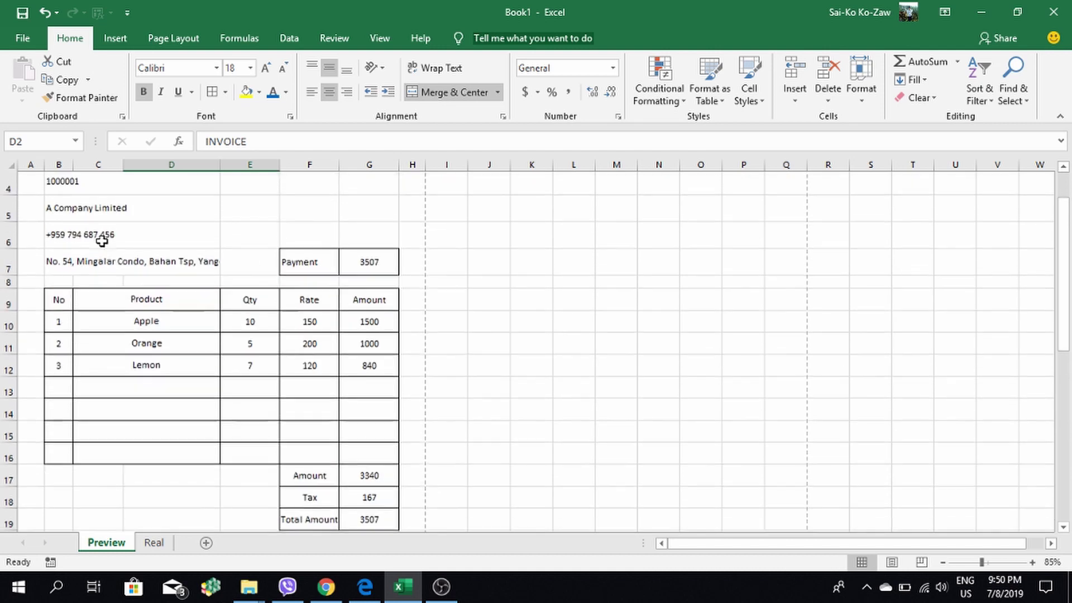
Inspect the Preview sheet's No, Product, Qty, Rate and Amount header cells
{"action": "left_click", "coordinate": [61, 303]}
{"action": "left_click", "coordinate": [112, 297]}
{"action": "left_click", "coordinate": [254, 300]}
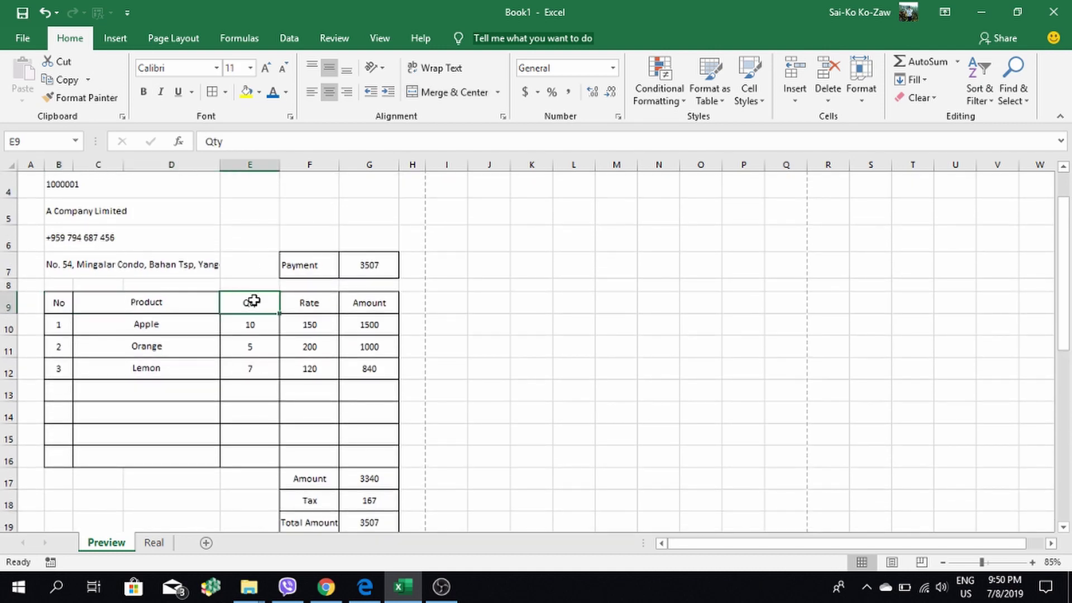
{"action": "left_click", "coordinate": [304, 304]}
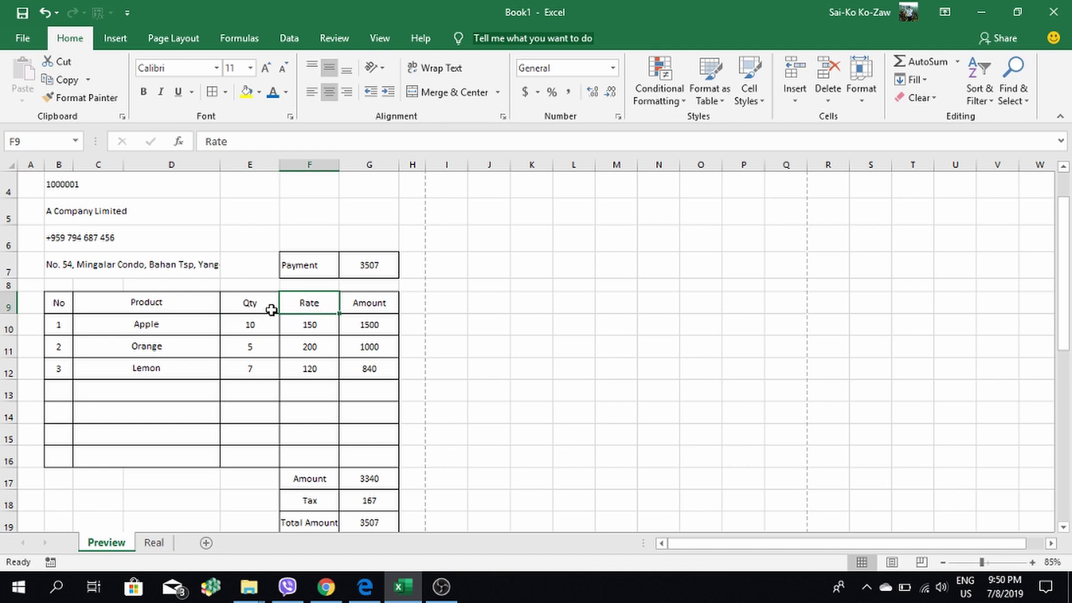
{"action": "left_click", "coordinate": [363, 304]}
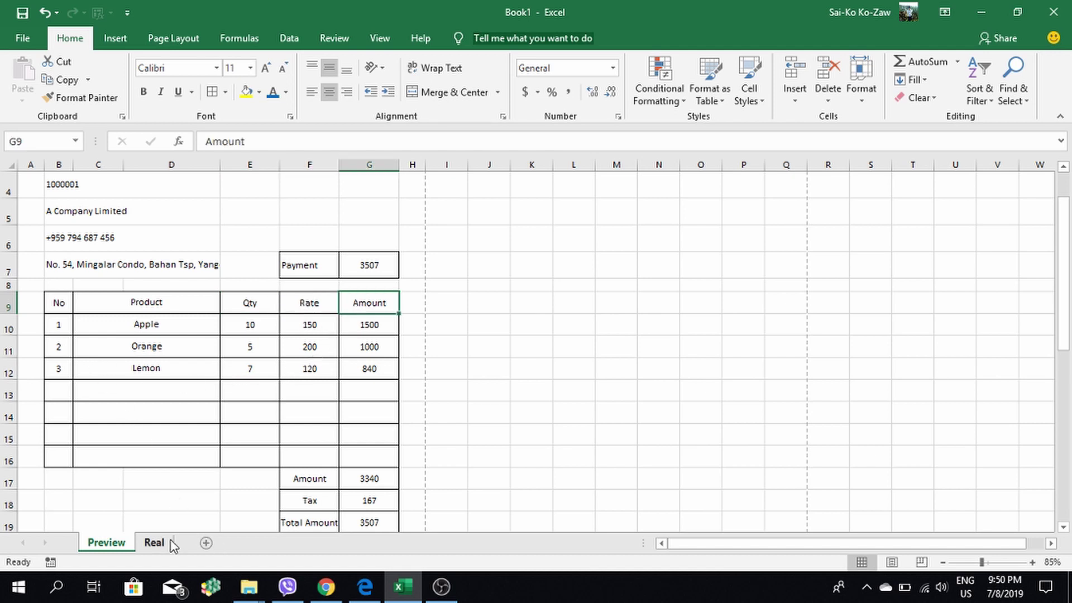
{"action": "left_click", "coordinate": [62, 303]}
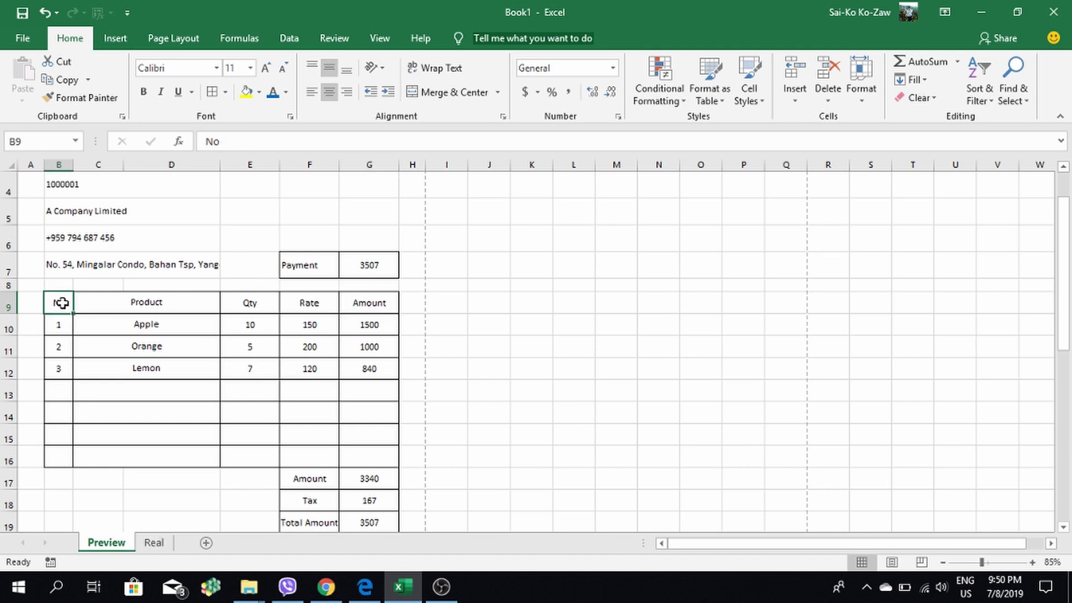
{"action": "left_click", "coordinate": [112, 302]}
{"action": "left_click", "coordinate": [67, 300]}
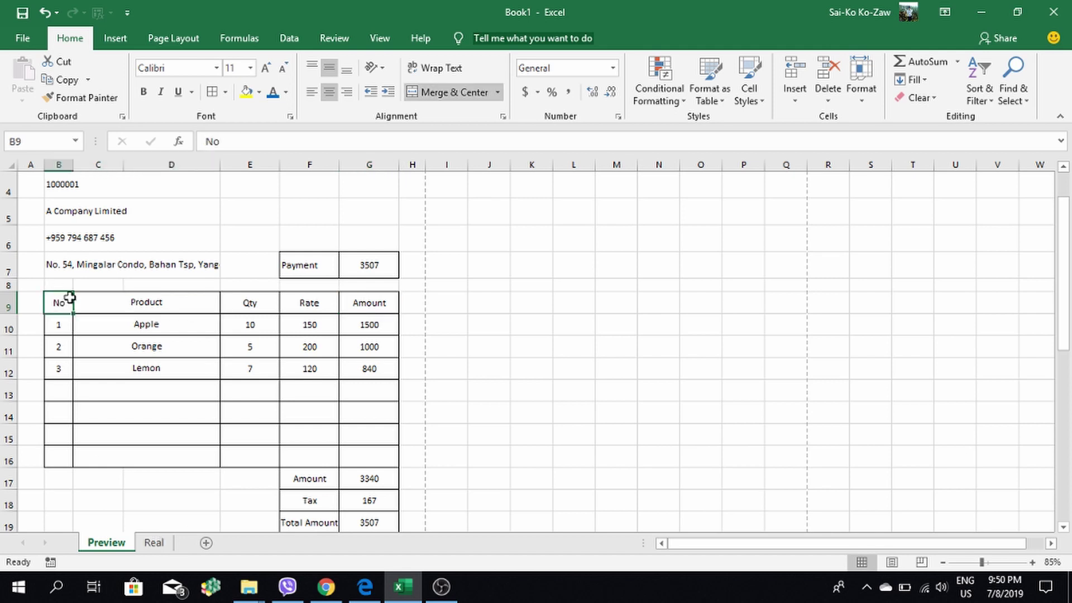
{"action": "left_click", "coordinate": [116, 308]}
{"action": "left_click", "coordinate": [240, 302]}
{"action": "left_click", "coordinate": [313, 297]}
{"action": "left_click", "coordinate": [356, 298]}
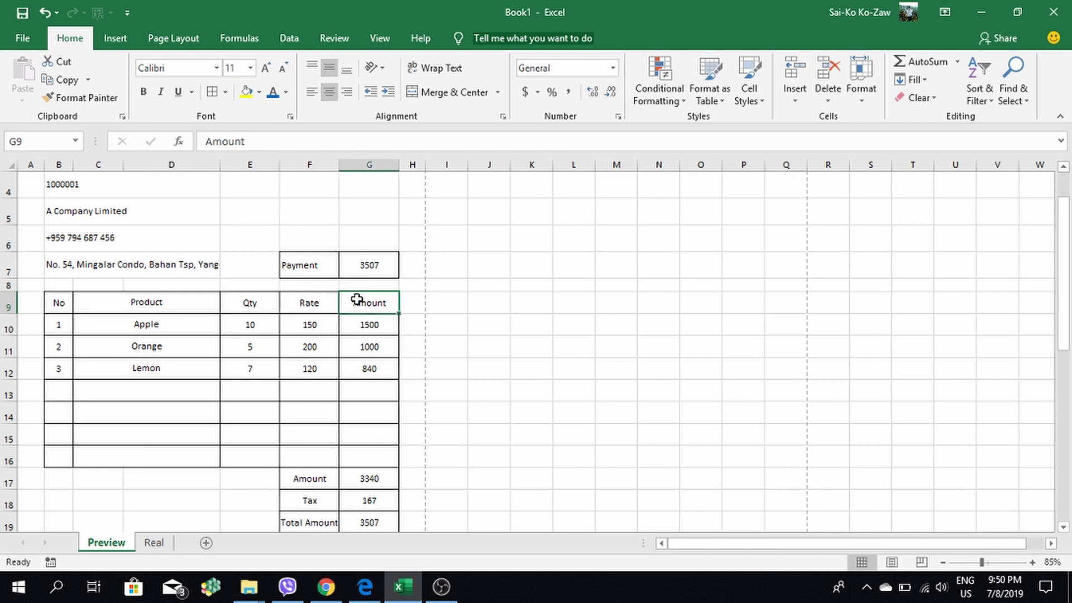
Compare cells B9 through H9 on the Real sheet
{"action": "left_click", "coordinate": [154, 542]}
{"action": "left_click", "coordinate": [65, 313]}
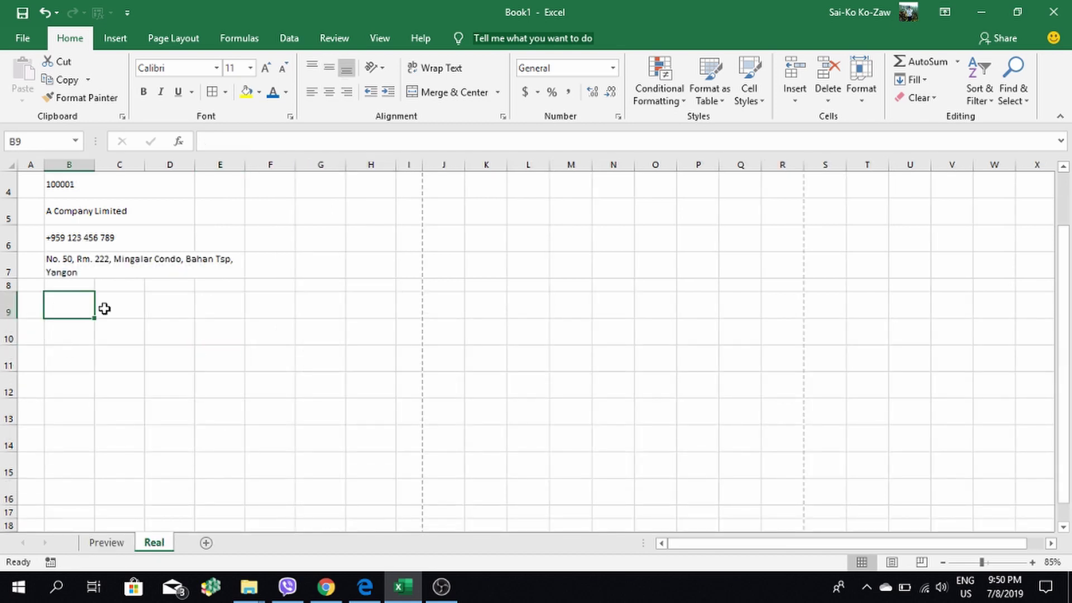
{"action": "left_click", "coordinate": [120, 307]}
{"action": "left_click", "coordinate": [173, 305]}
{"action": "left_click", "coordinate": [222, 301]}
{"action": "left_click", "coordinate": [276, 304]}
{"action": "left_click", "coordinate": [326, 303]}
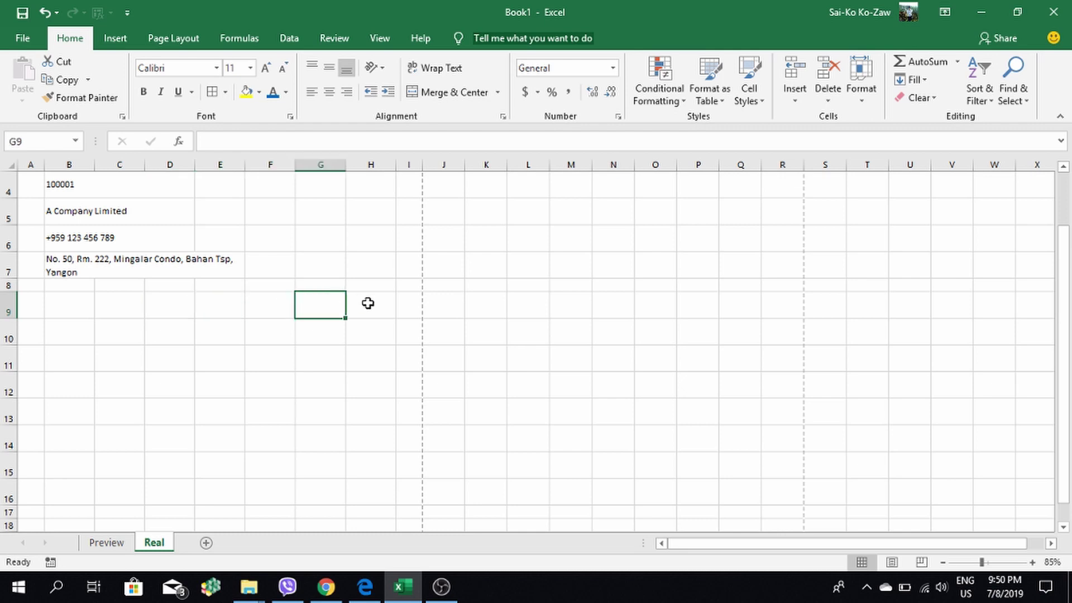
{"action": "left_click", "coordinate": [366, 302]}
{"action": "scroll", "coordinate": [148, 346], "scroll_direction": "up", "scroll_amount": 1}
{"action": "scroll", "coordinate": [147, 346], "scroll_direction": "up", "scroll_amount": 1}
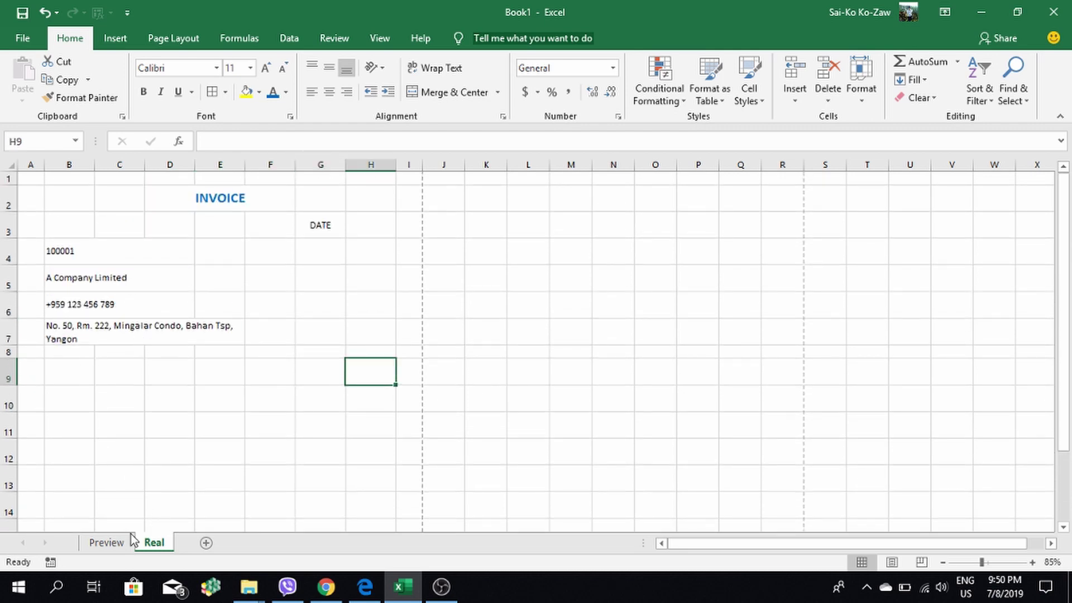
Check column B's width of 5.43 on the Preview sheet
{"action": "left_click", "coordinate": [106, 542]}
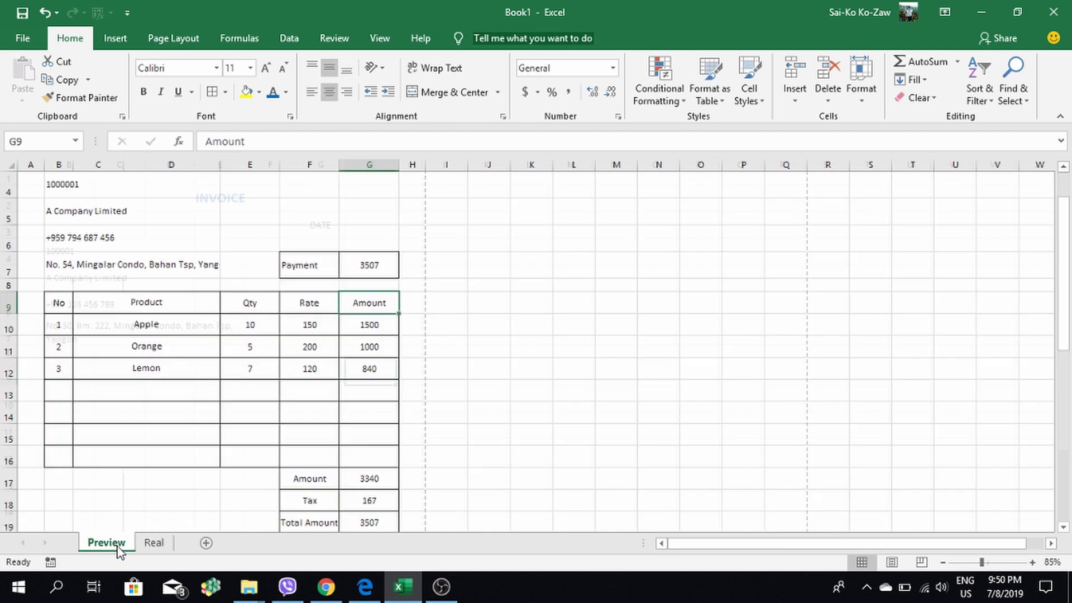
{"action": "left_click", "coordinate": [60, 165]}
{"action": "right_click", "coordinate": [62, 169]}
{"action": "left_click", "coordinate": [137, 351]}
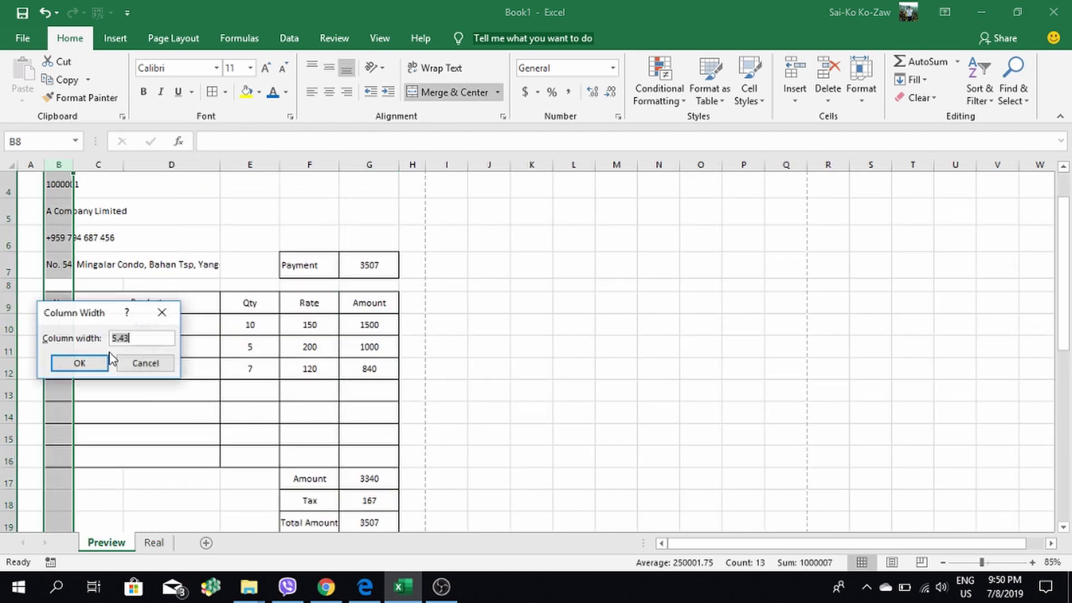
{"action": "left_click", "coordinate": [125, 358]}
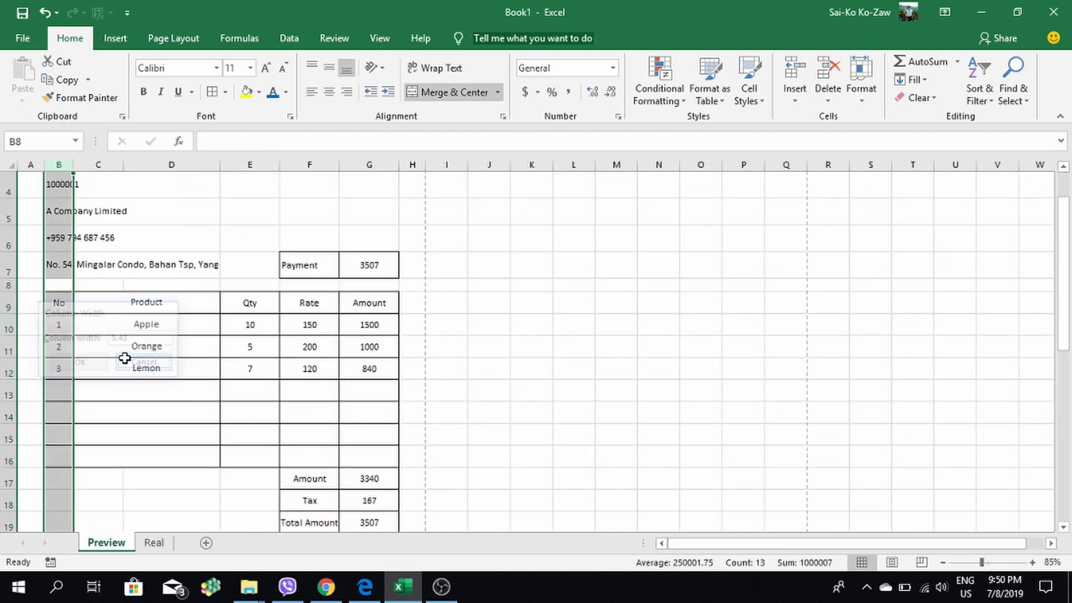
{"action": "right_click", "coordinate": [54, 165]}
{"action": "left_click", "coordinate": [111, 355]}
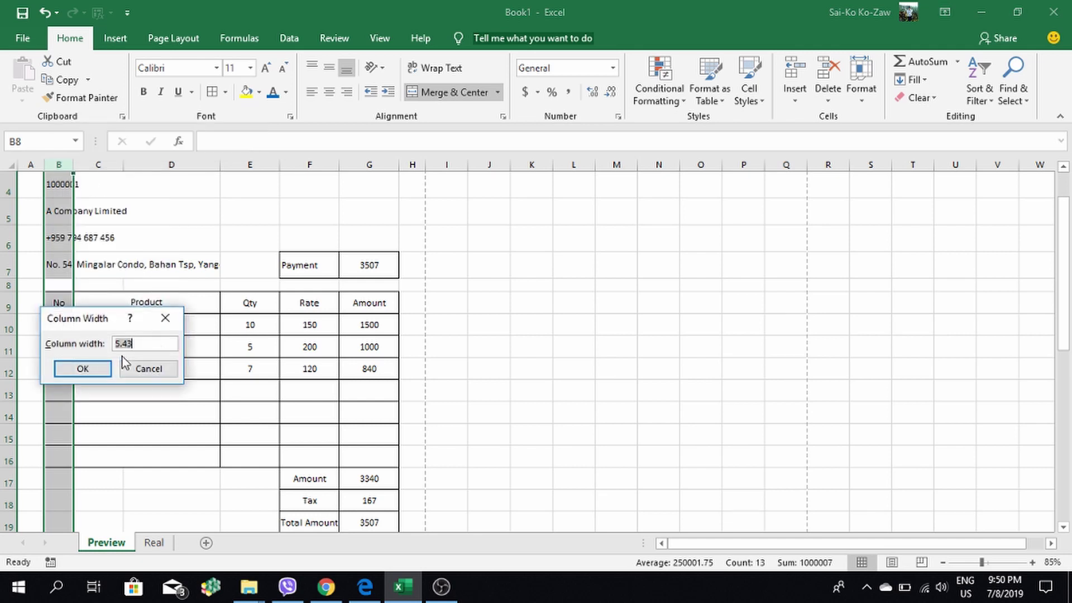
{"action": "type", "text": "6"}
{"action": "left_click", "coordinate": [92, 370]}
{"action": "left_click", "coordinate": [97, 370]}
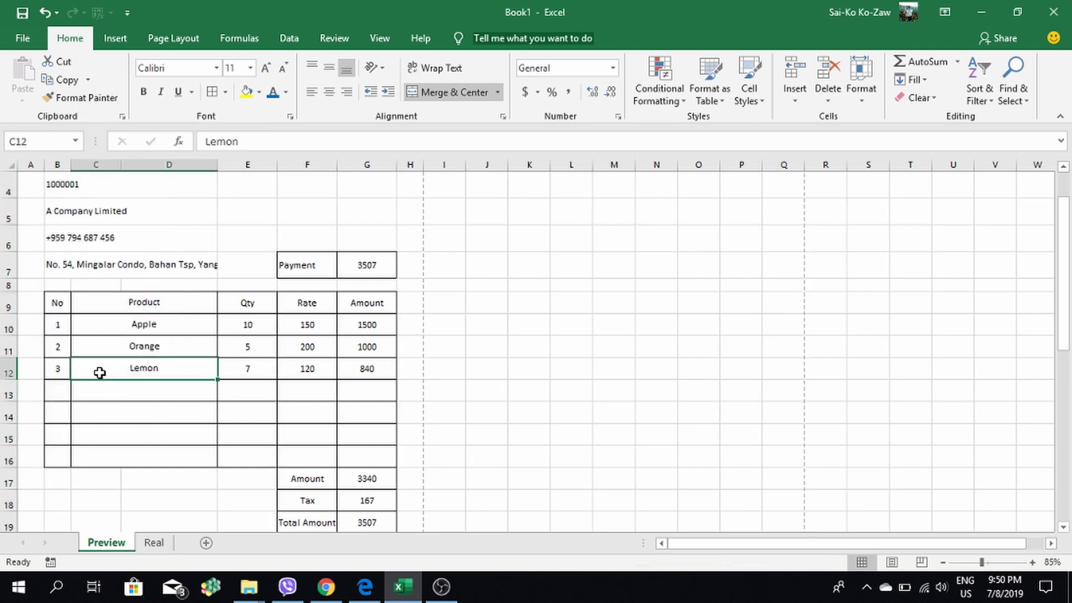
Narrow column B on the Real sheet to width 5 and select B9
{"action": "left_click", "coordinate": [153, 542]}
{"action": "left_click", "coordinate": [55, 167]}
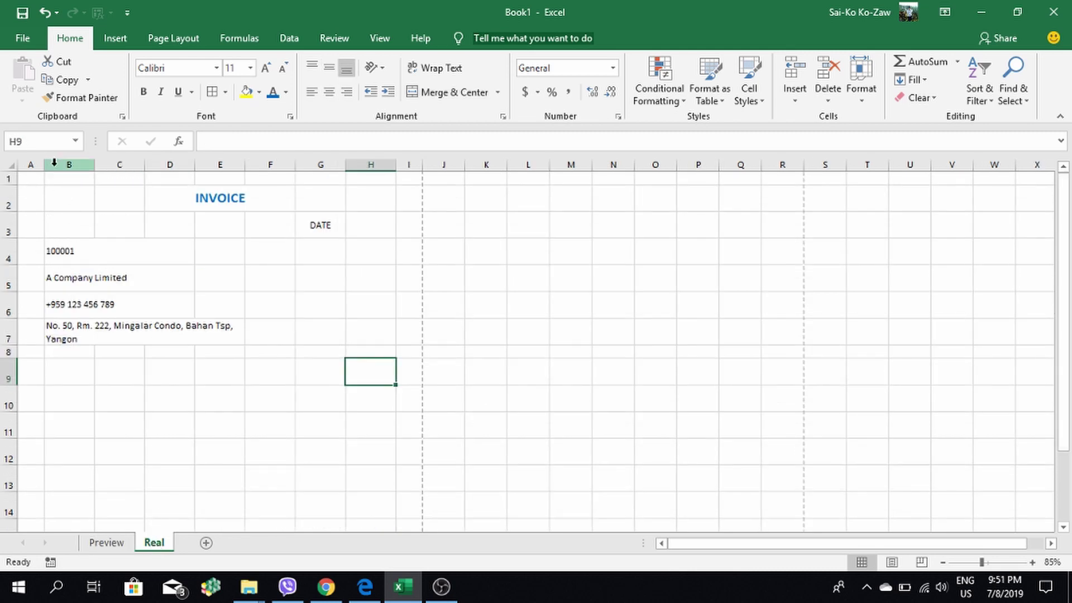
{"action": "right_click", "coordinate": [56, 167]}
{"action": "left_click", "coordinate": [114, 353]}
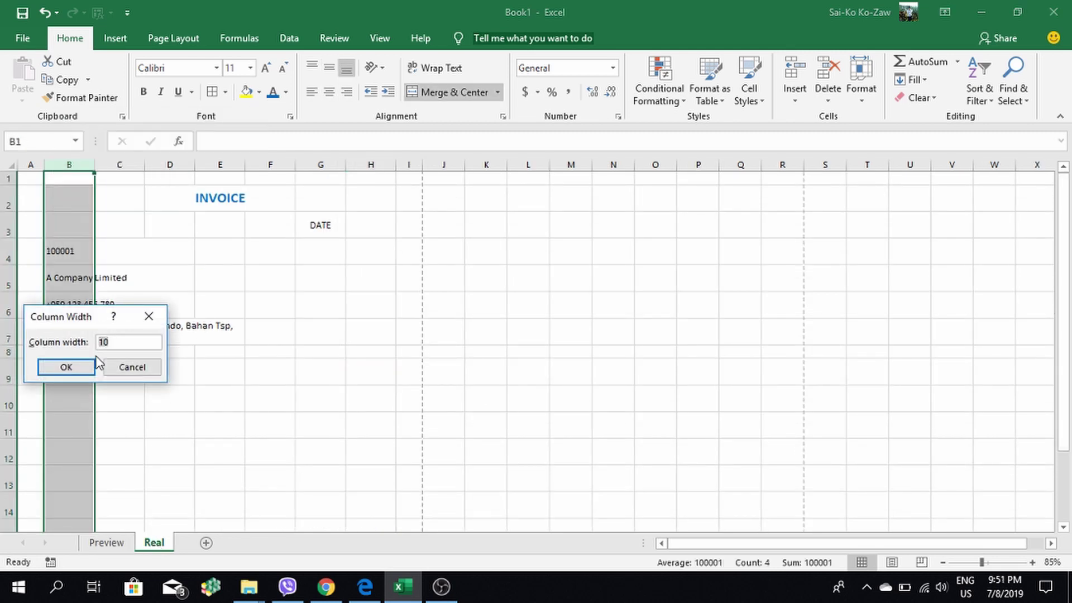
{"action": "left_click", "coordinate": [79, 369]}
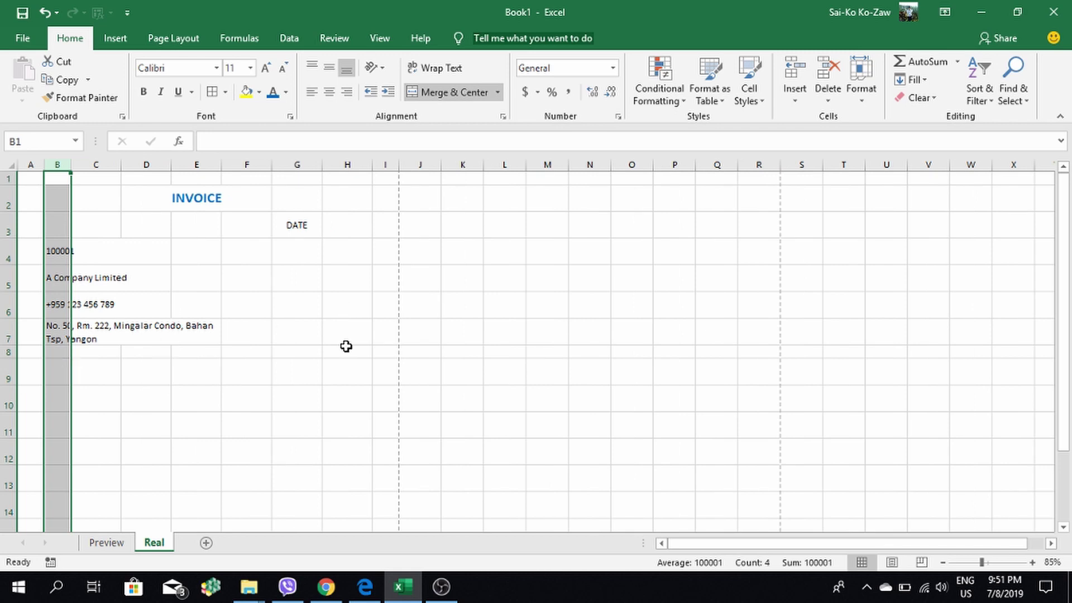
{"action": "left_click", "coordinate": [59, 363]}
Type the row 9 headings No, Product, Qty, Rate and Amount
{"action": "type", "text": "No"}
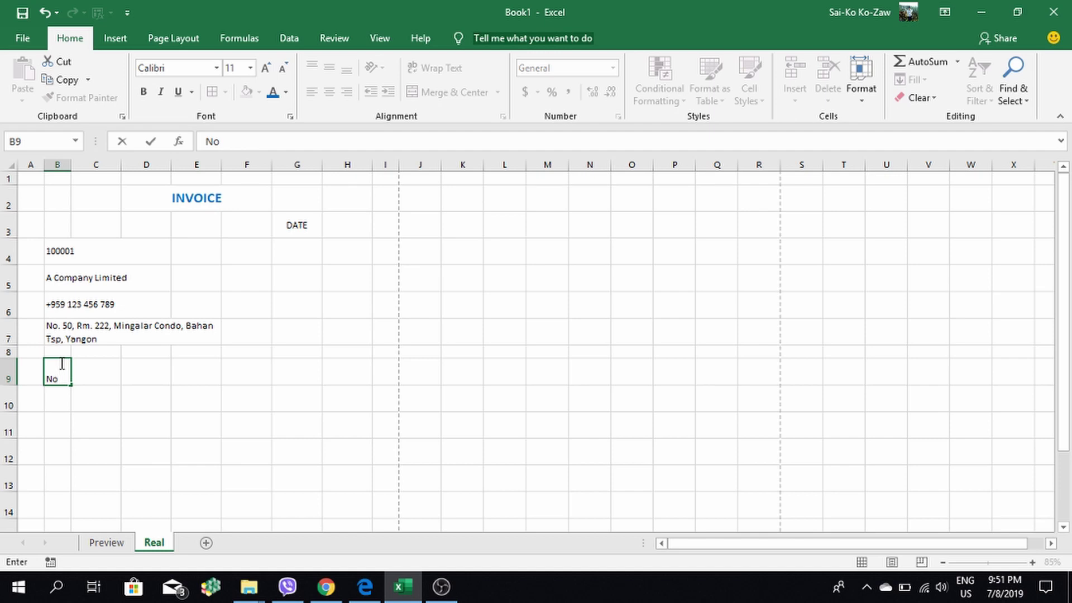
{"action": "key", "text": "Tab"}
{"action": "type", "text": "Prod"}
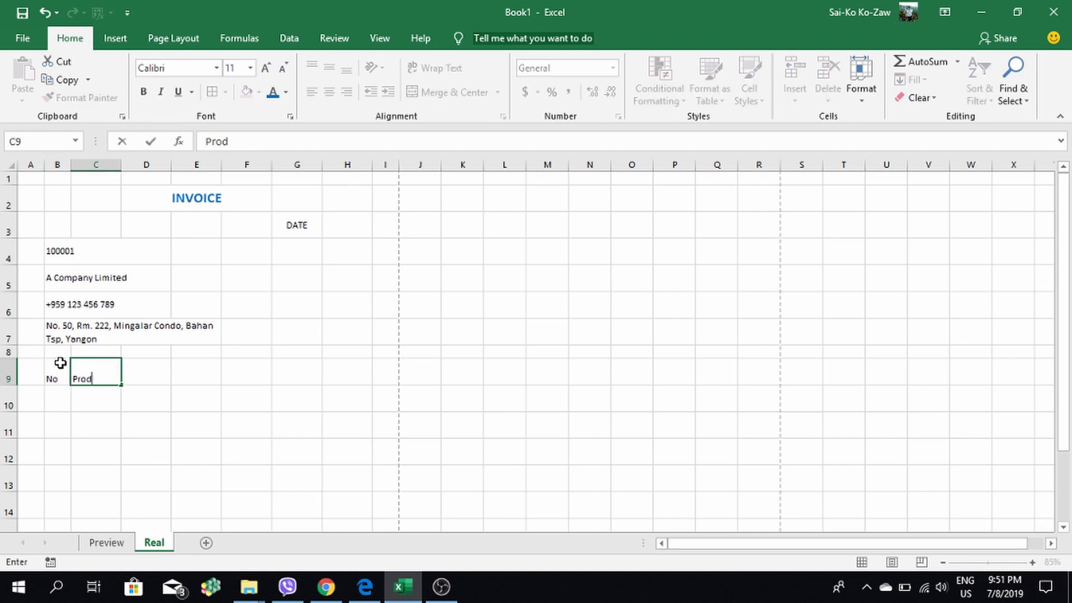
{"action": "type", "text": "cut"}
{"action": "key", "text": "Tab"}
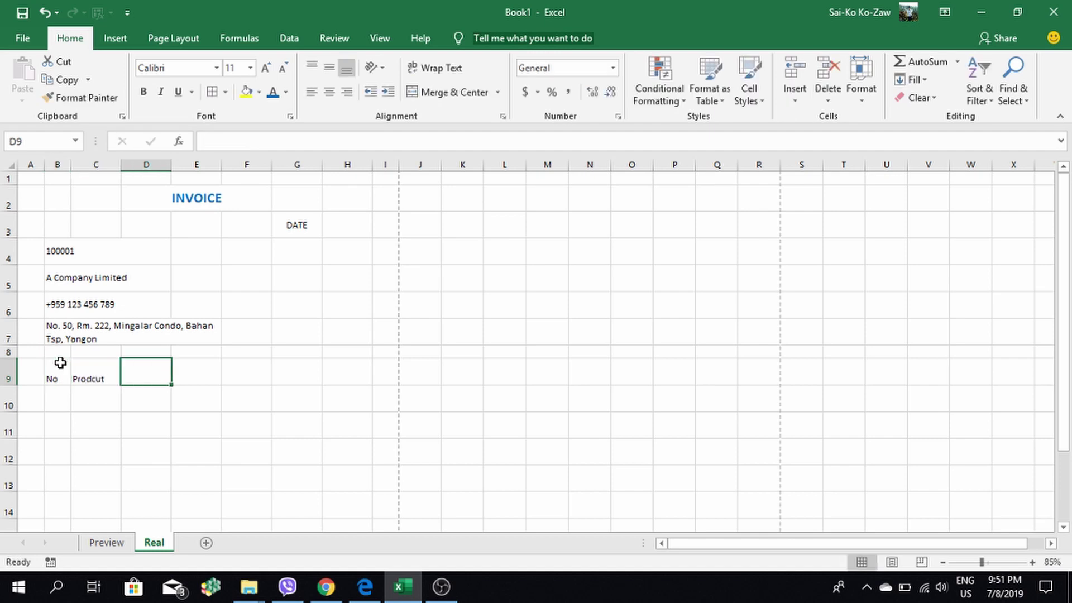
{"action": "left_click", "coordinate": [354, 377]}
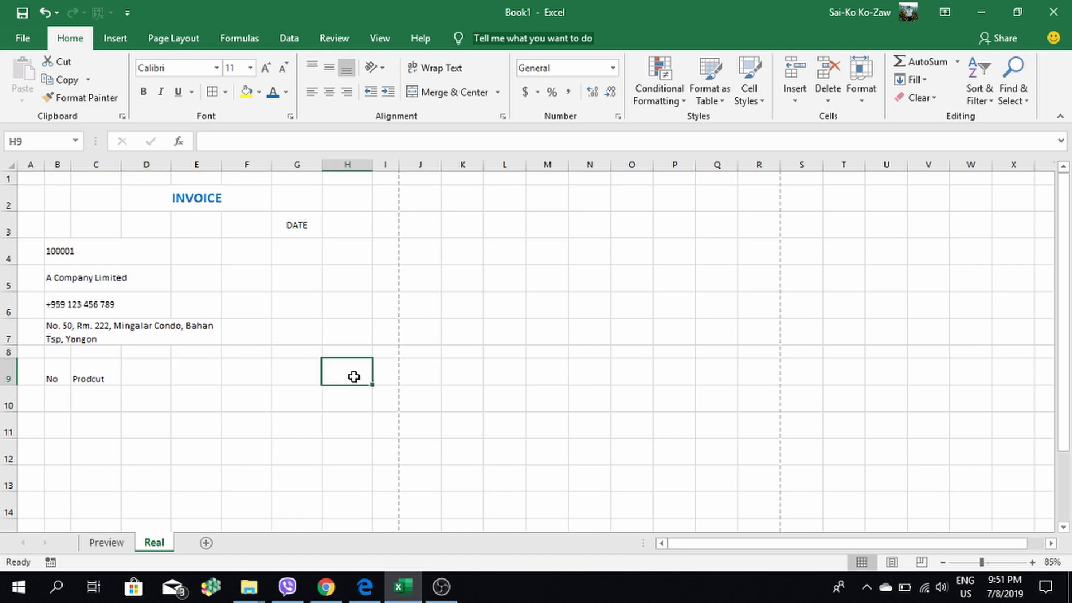
{"action": "type", "text": "Amount"}
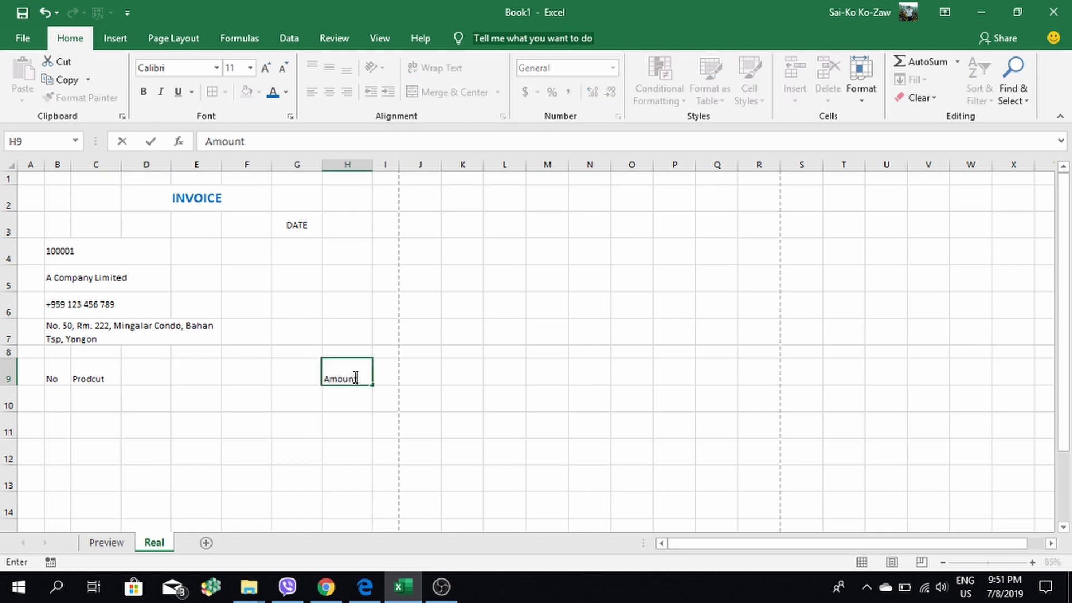
{"action": "left_click", "coordinate": [292, 371]}
{"action": "type", "text": "Rate"}
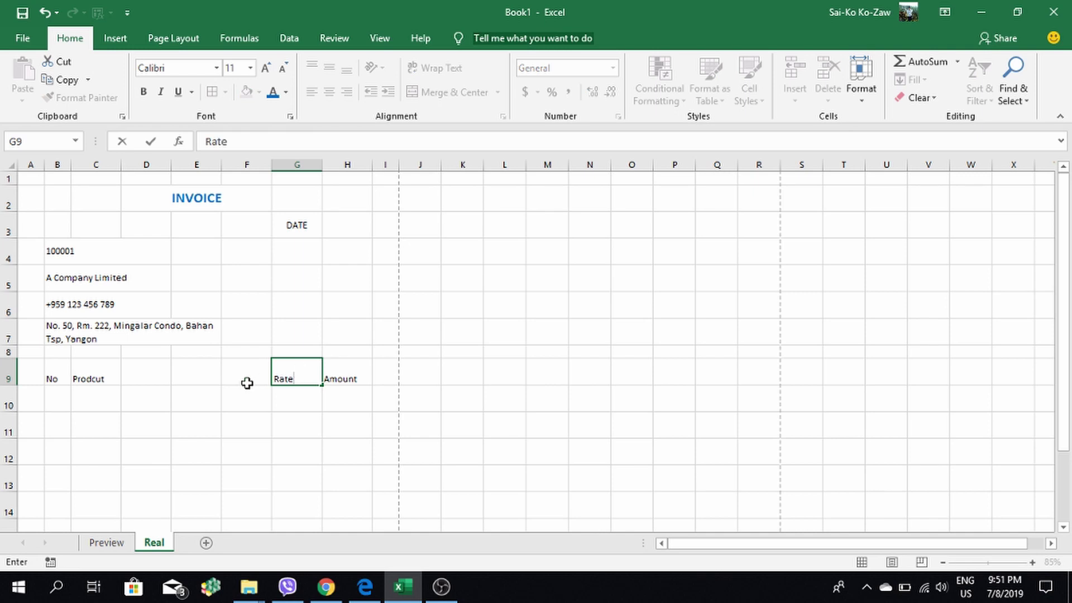
{"action": "left_click", "coordinate": [247, 383]}
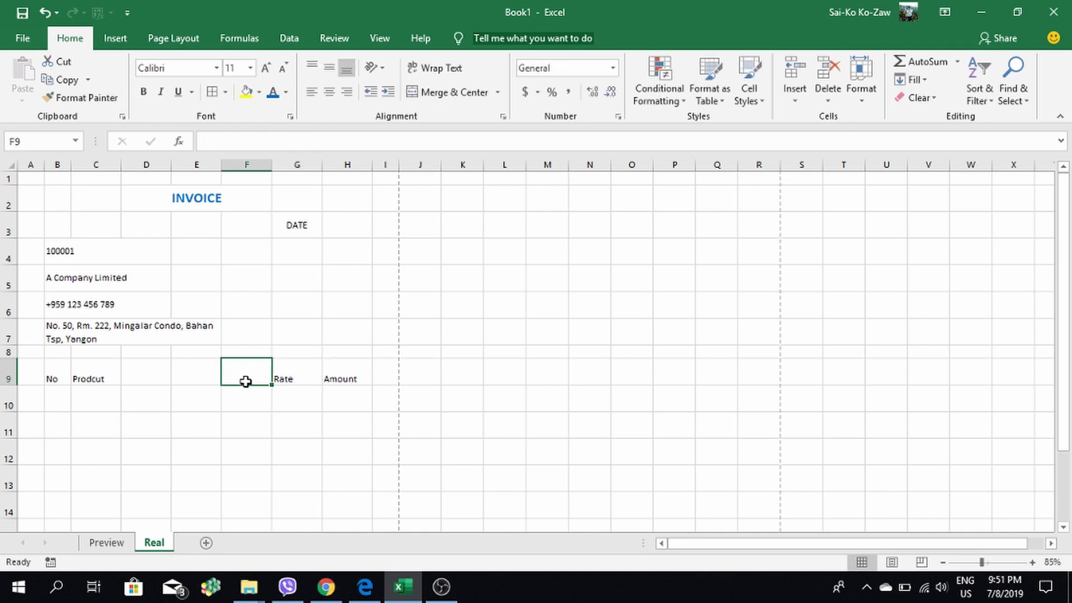
{"action": "type", "text": "Qty"}
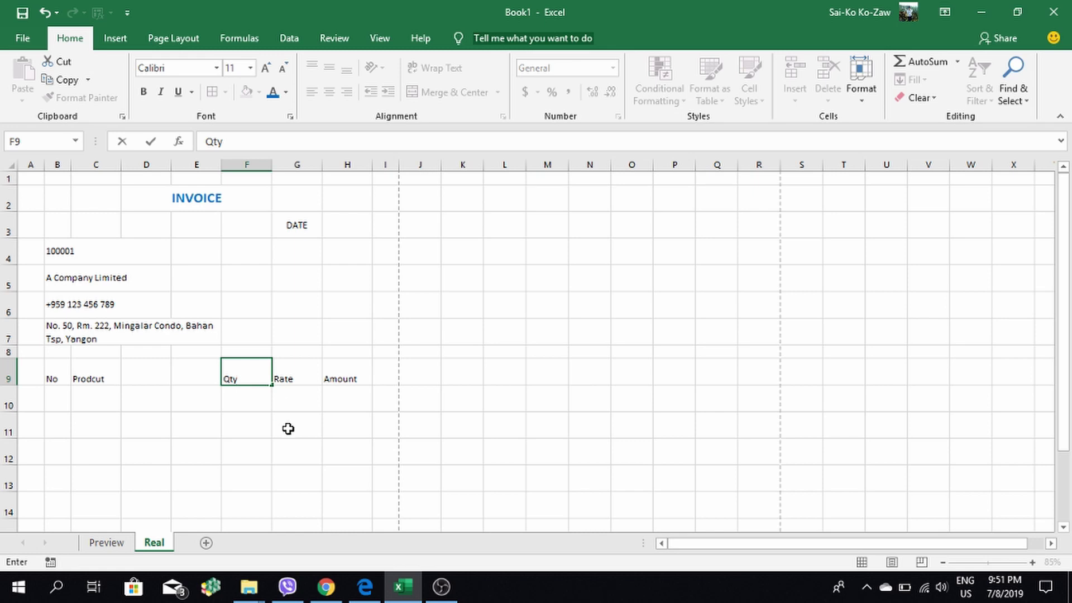
{"action": "left_click", "coordinate": [289, 429]}
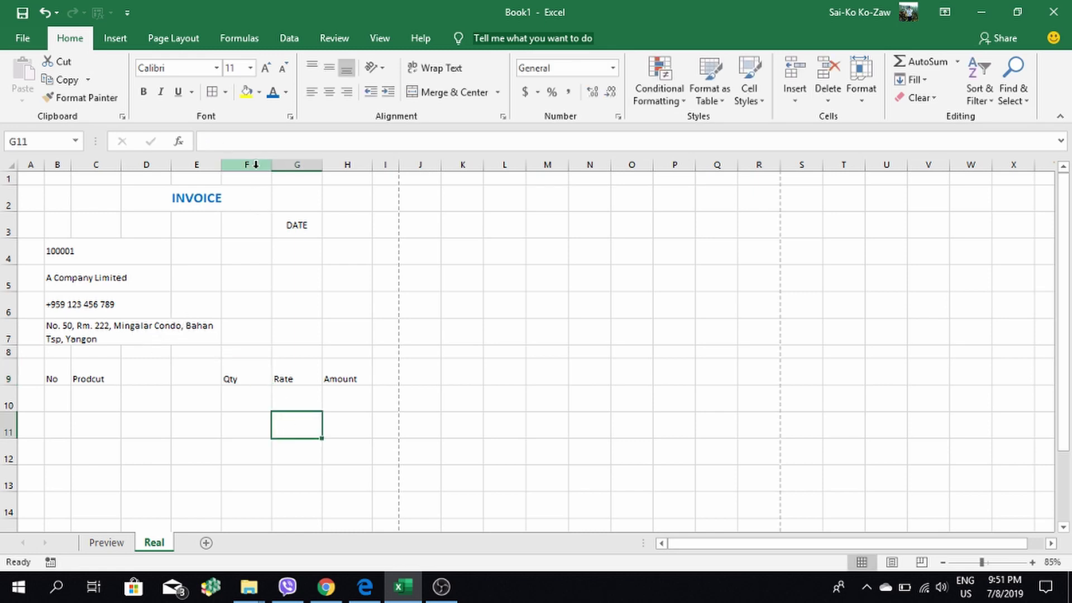
Centre the Qty, Rate and Amount headings horizontally and vertically
{"action": "left_click_drag", "start_coordinate": [253, 166], "coordinate": [344, 163]}
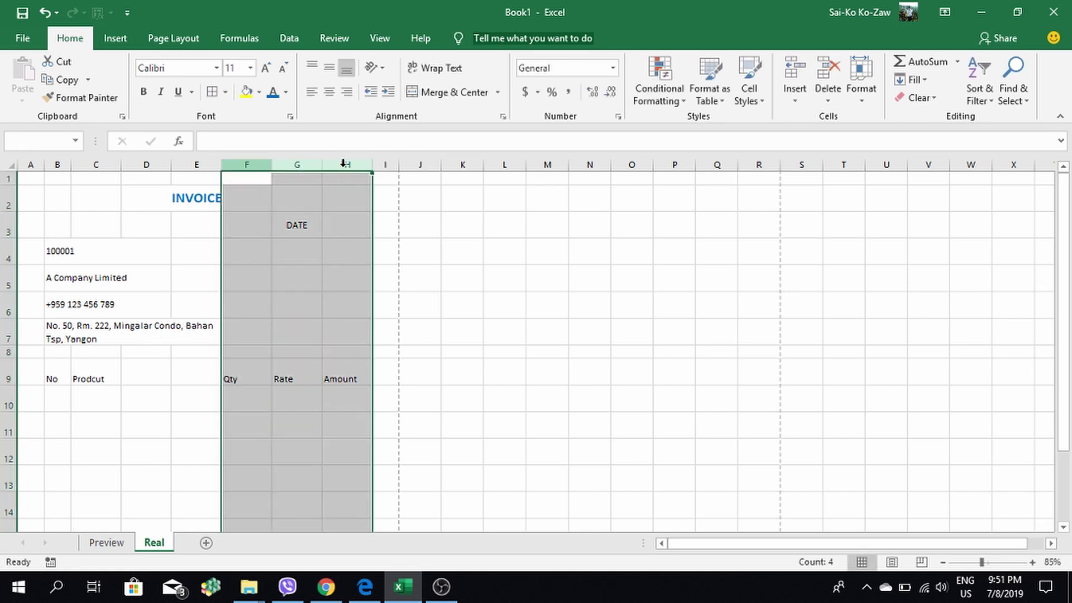
{"action": "left_click", "coordinate": [91, 370]}
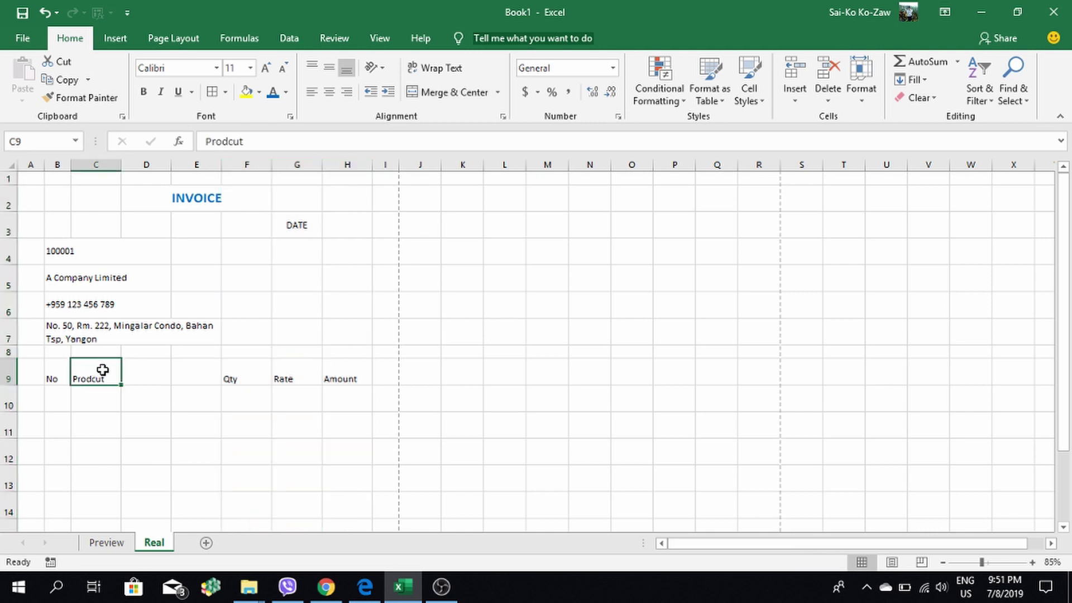
{"action": "left_click", "coordinate": [135, 368]}
{"action": "left_click", "coordinate": [200, 374]}
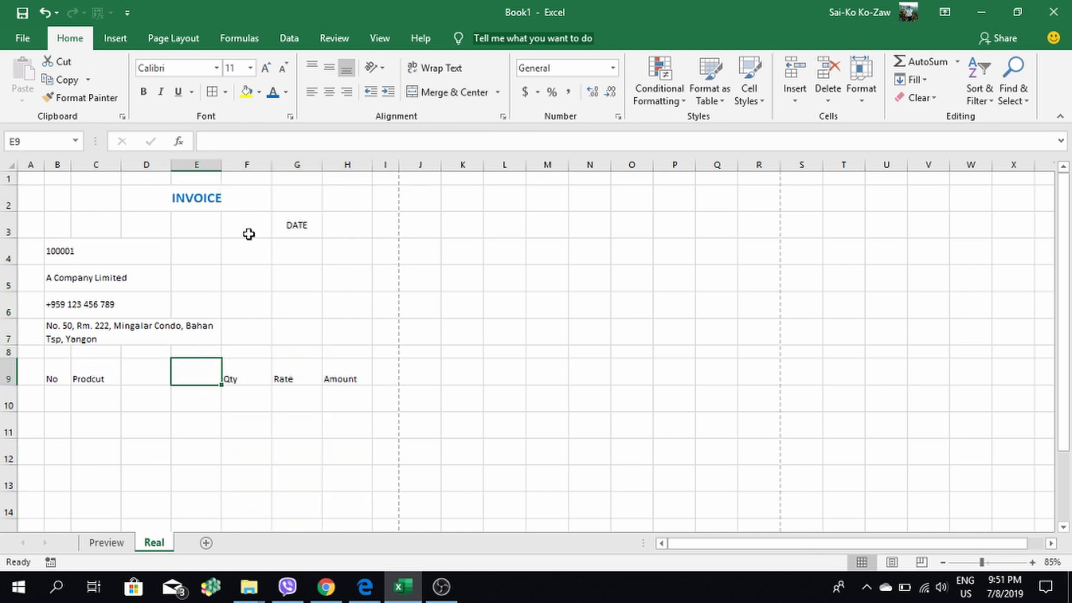
{"action": "left_click_drag", "start_coordinate": [246, 164], "coordinate": [338, 167]}
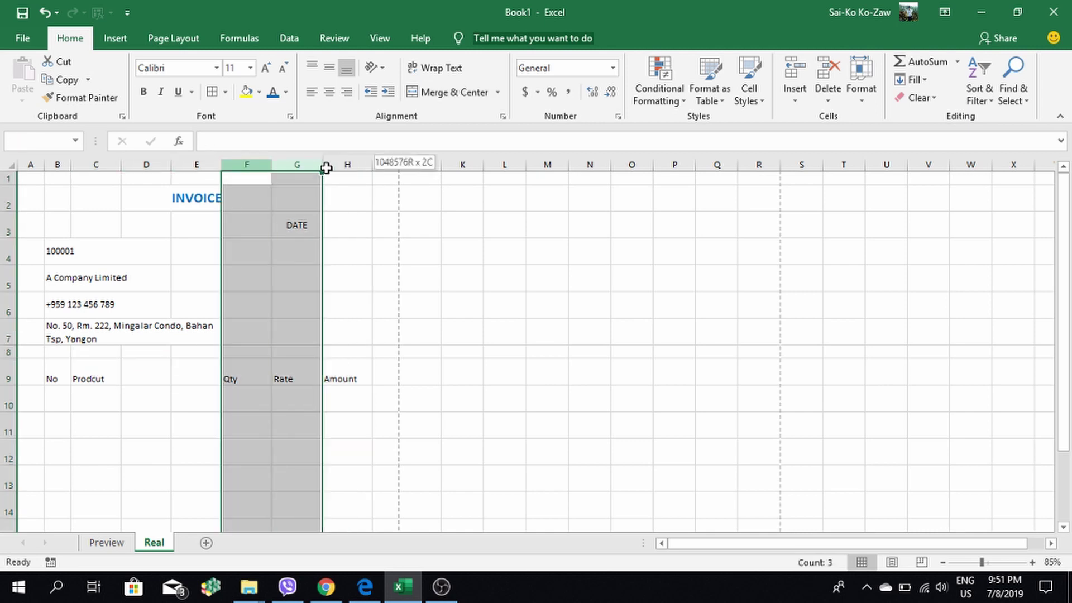
{"action": "right_click", "coordinate": [336, 175]}
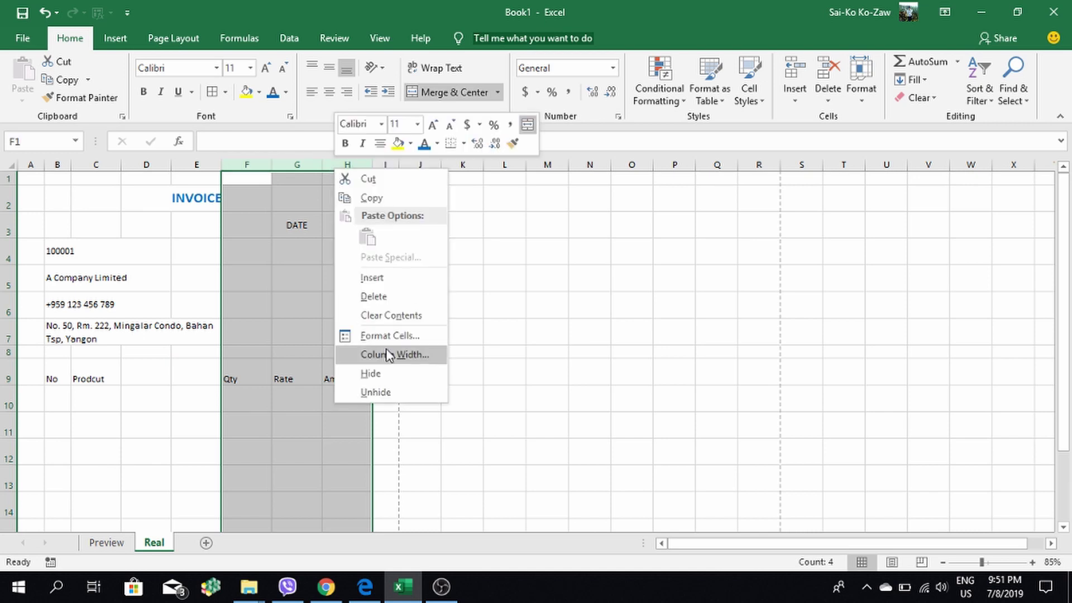
{"action": "left_click", "coordinate": [263, 385]}
{"action": "left_click_drag", "start_coordinate": [263, 385], "coordinate": [345, 375]}
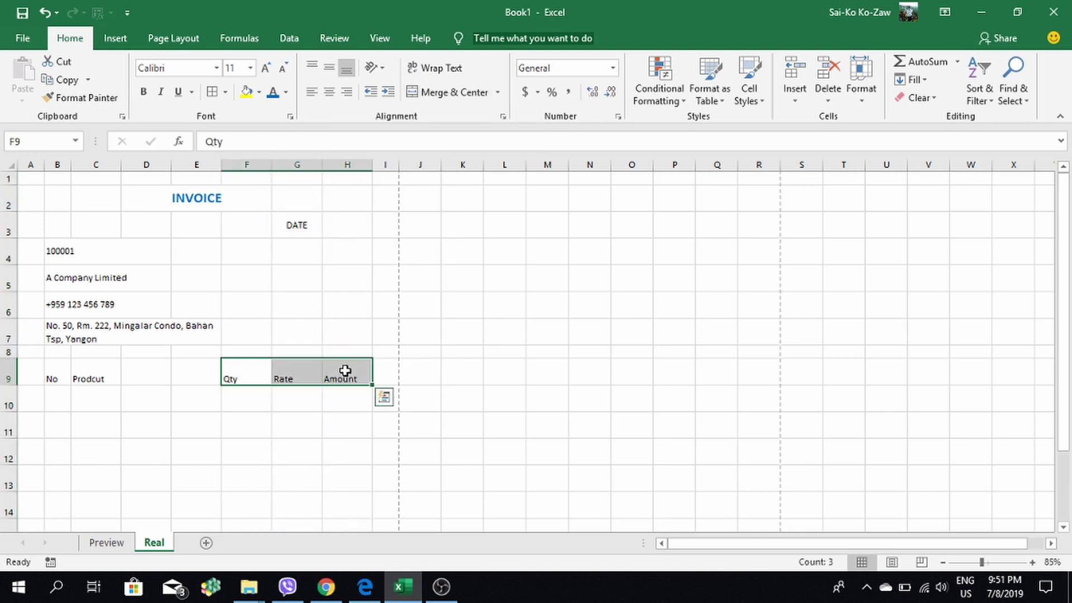
{"action": "left_click", "coordinate": [332, 99]}
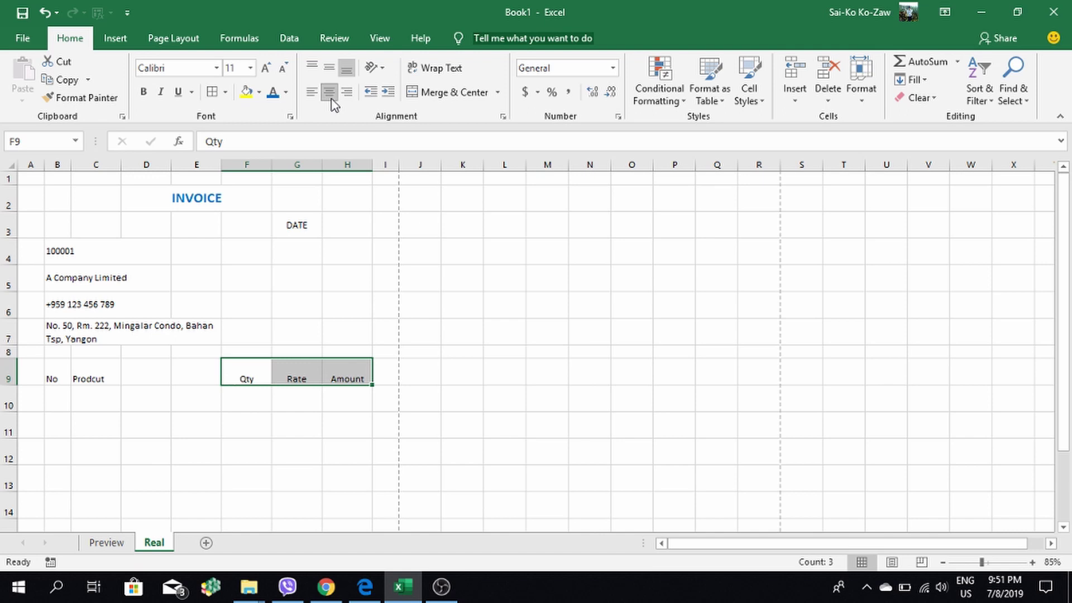
{"action": "left_click", "coordinate": [329, 72]}
{"action": "left_click", "coordinate": [430, 366]}
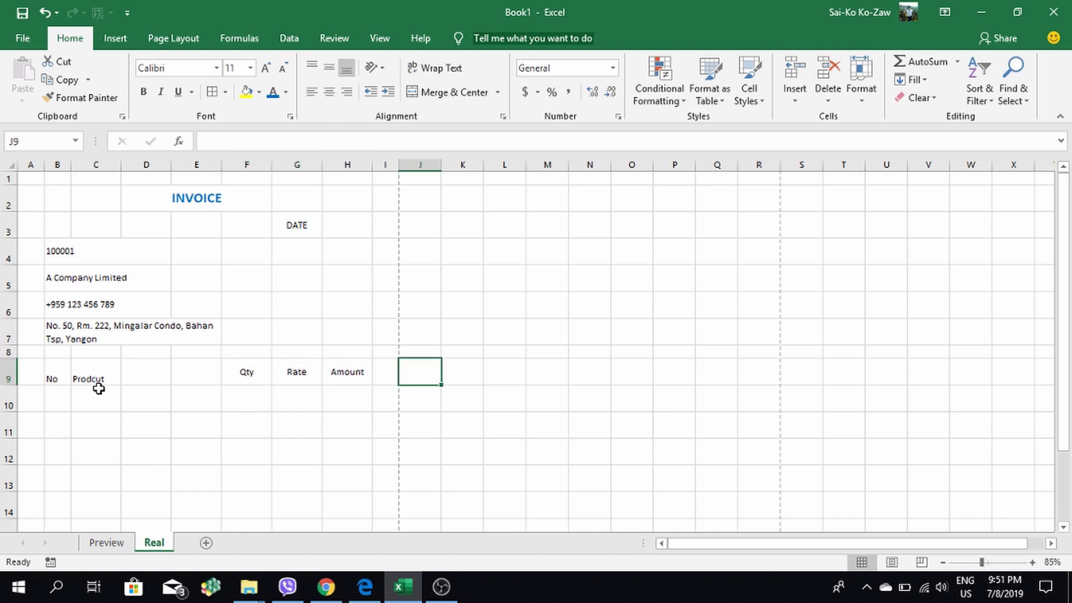
Centre the whole heading row B9:H9 horizontally and vertically
{"action": "left_click", "coordinate": [66, 376]}
{"action": "left_click_drag", "start_coordinate": [65, 375], "coordinate": [337, 368]}
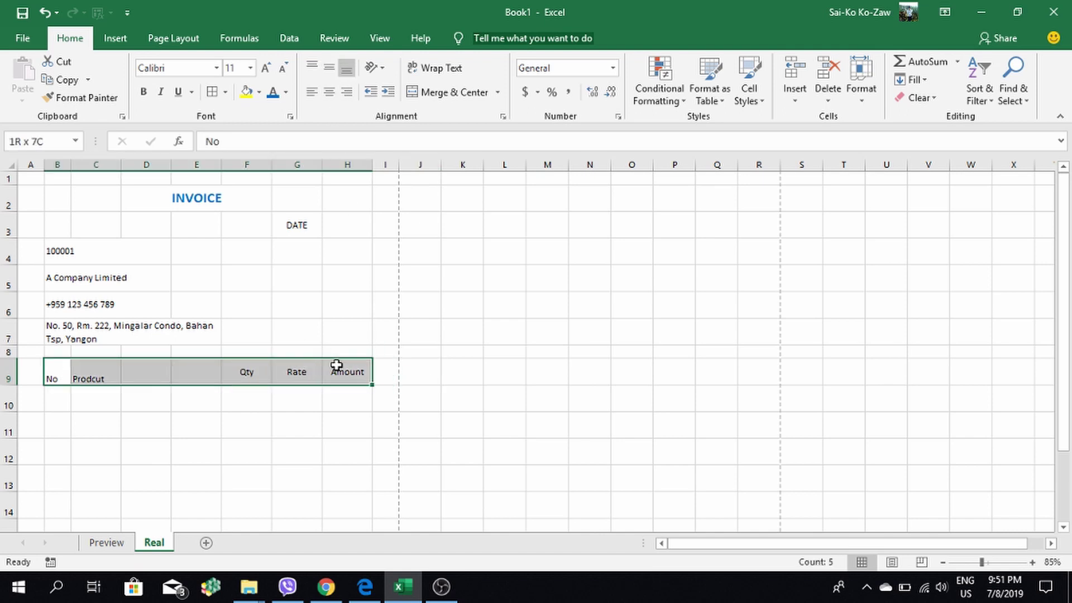
{"action": "left_click", "coordinate": [330, 100]}
{"action": "left_click", "coordinate": [329, 68]}
{"action": "left_click", "coordinate": [124, 388]}
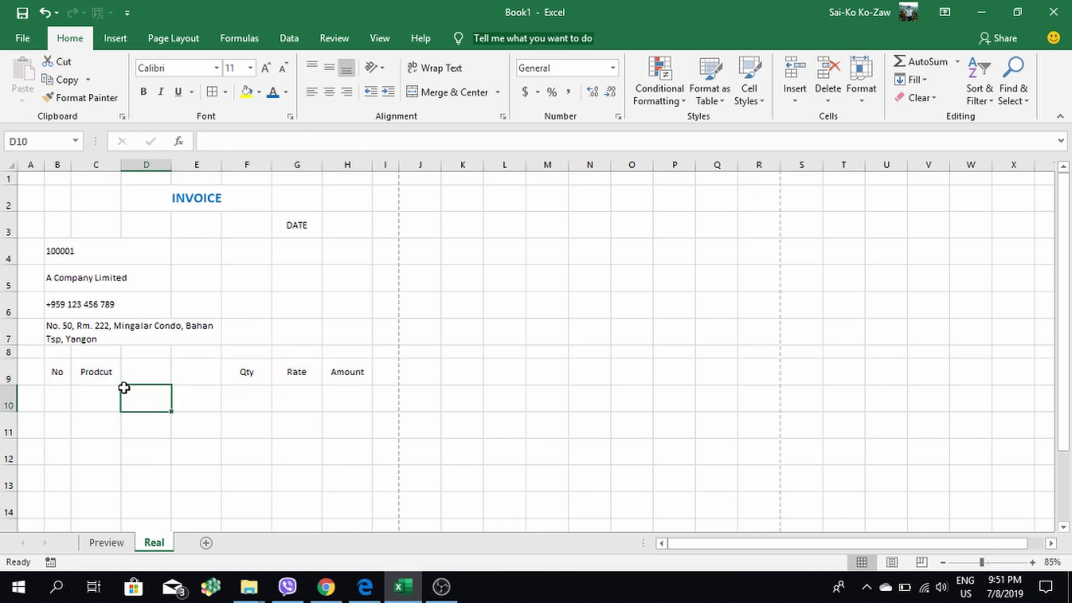
{"action": "left_click_drag", "start_coordinate": [106, 370], "coordinate": [194, 371]}
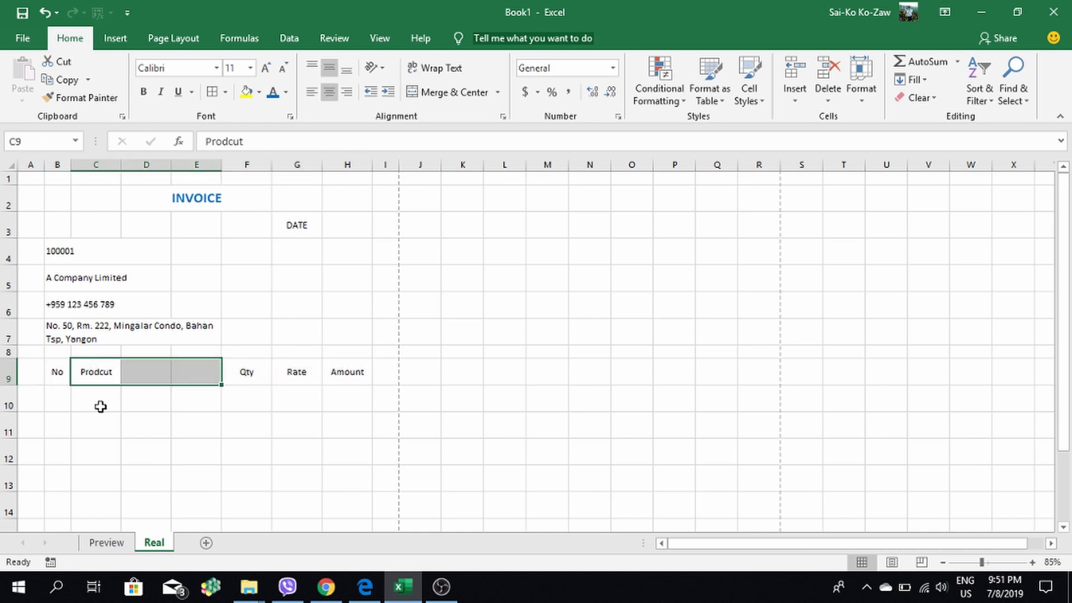
{"action": "left_click", "coordinate": [115, 378]}
{"action": "left_click", "coordinate": [124, 393]}
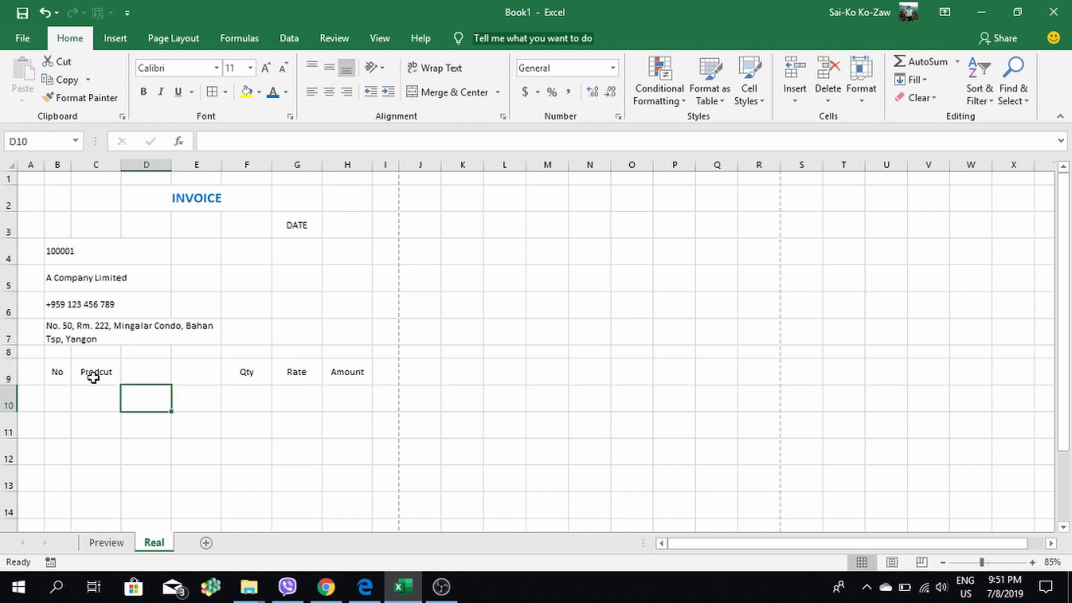
Correct the misspelled 'Prodcut' heading to 'Product'
{"action": "double_click", "coordinate": [105, 373]}
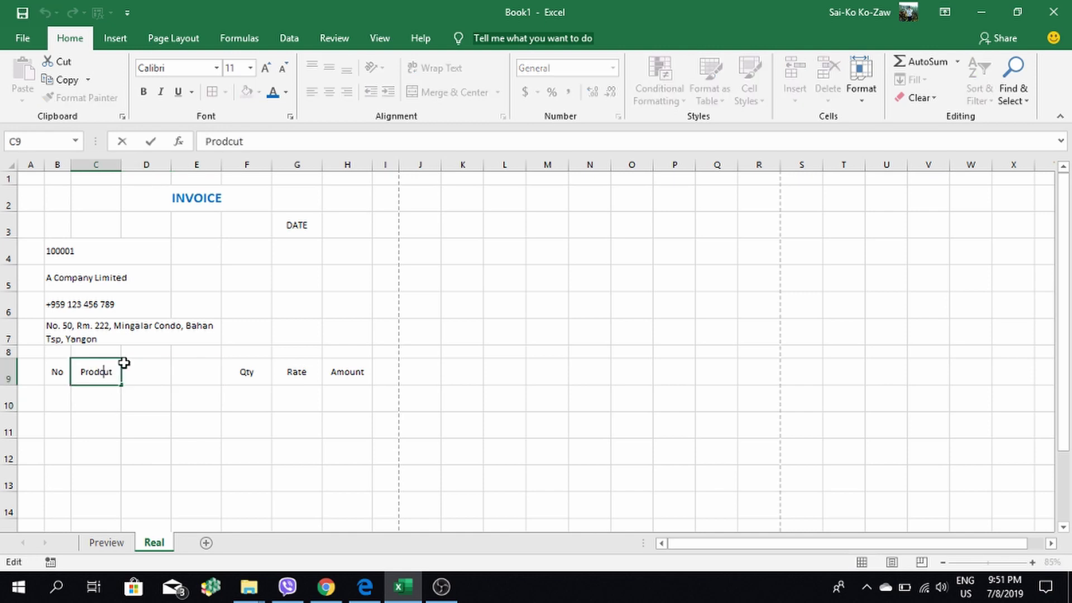
{"action": "key", "text": "BackSpace"}
{"action": "key", "text": "BackSpace"}
{"action": "type", "text": "du"}
{"action": "type", "text": "c"}
{"action": "key", "text": "BackSpace"}
{"action": "left_click", "coordinate": [188, 377]}
Merge and centre C9:E9 for Product, then merge C10:E10 below it
{"action": "left_click_drag", "start_coordinate": [84, 371], "coordinate": [218, 371]}
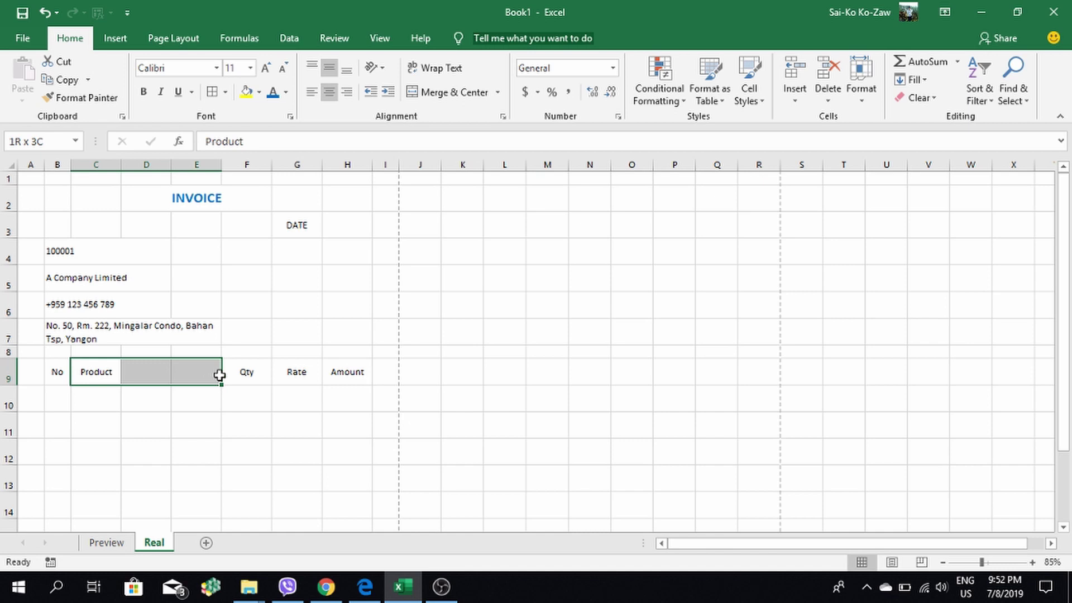
{"action": "left_click", "coordinate": [447, 92]}
{"action": "left_click", "coordinate": [247, 368]}
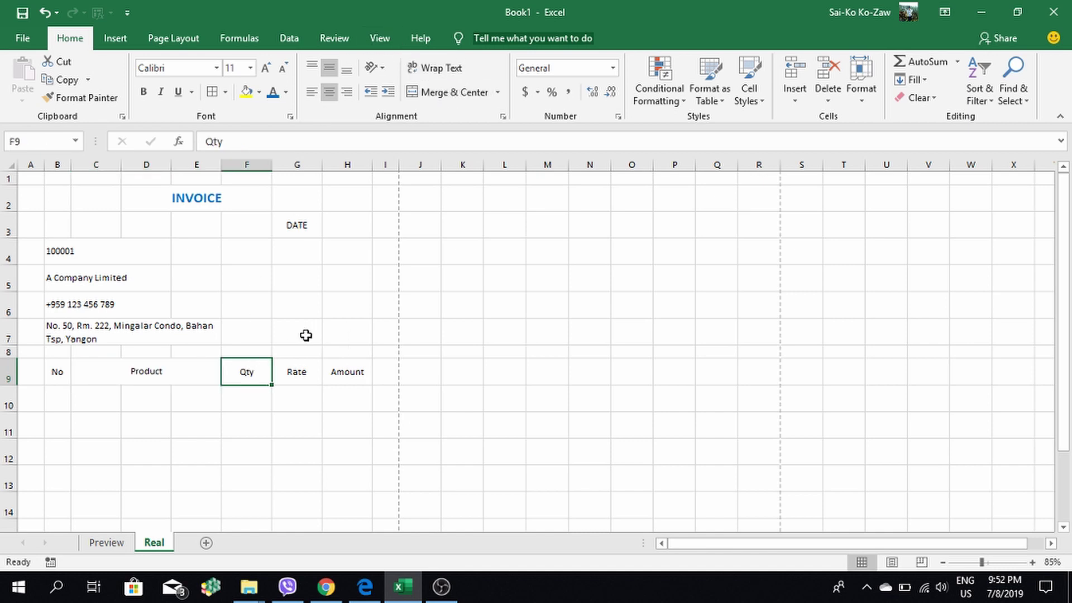
{"action": "left_click_drag", "start_coordinate": [96, 397], "coordinate": [215, 401]}
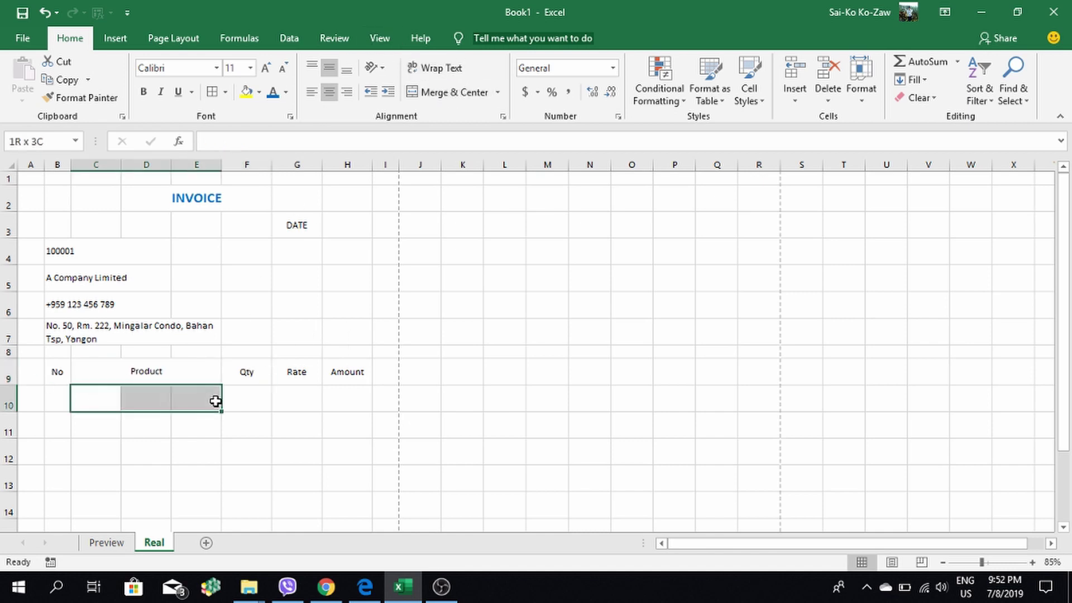
{"action": "left_click", "coordinate": [440, 95]}
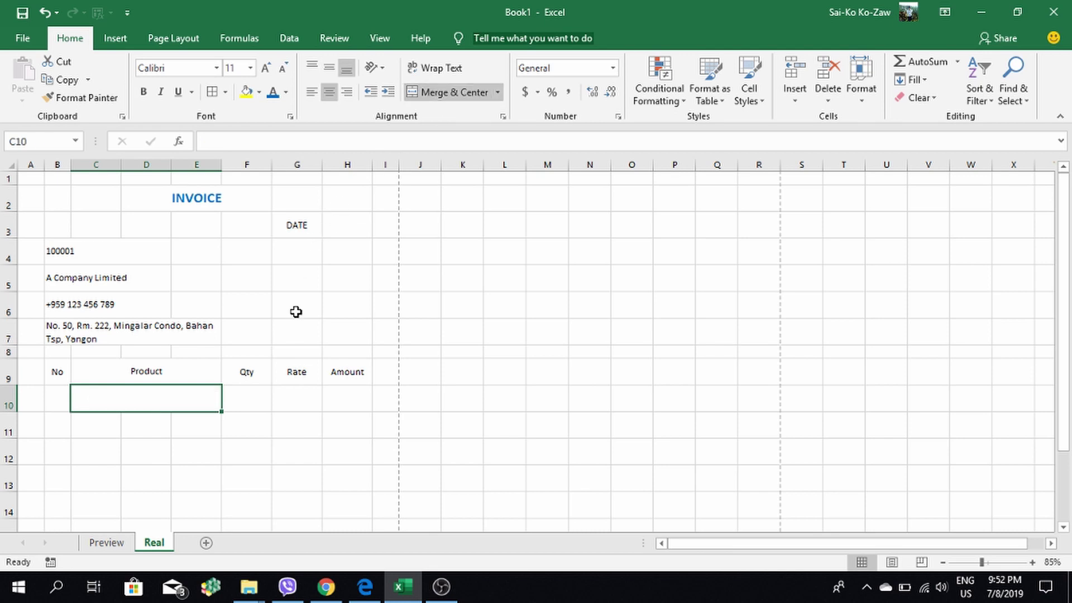
Reselect the merged Product cell C10 and compare with the finished invoice on the Preview sheet
{"action": "left_click", "coordinate": [251, 395]}
{"action": "scroll", "coordinate": [256, 391], "scroll_direction": "down", "scroll_amount": 2}
{"action": "left_click", "coordinate": [126, 256]}
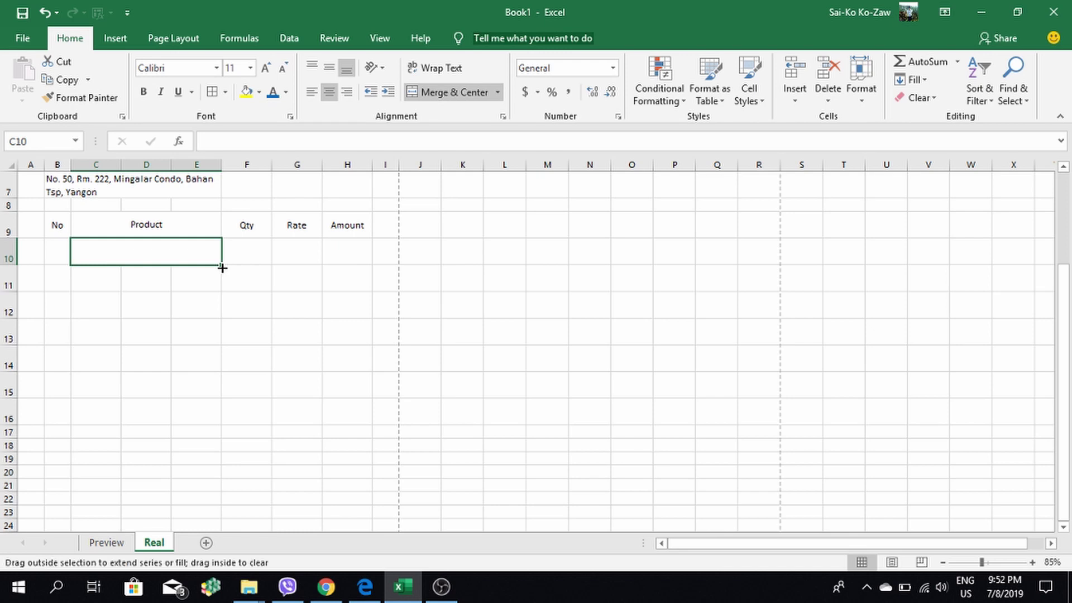
{"action": "left_click", "coordinate": [119, 542]}
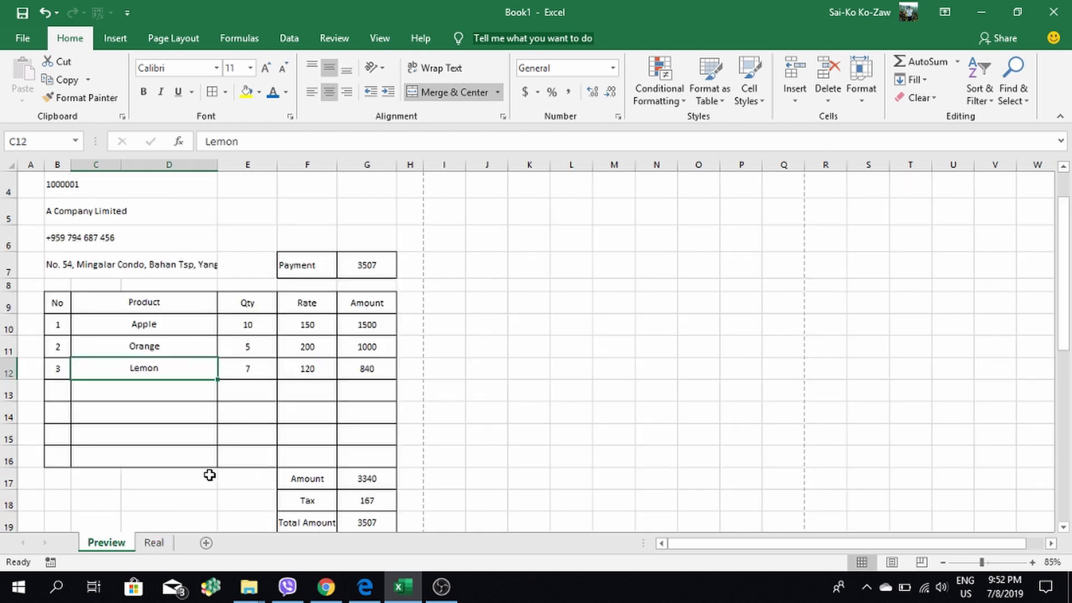
{"action": "left_click", "coordinate": [150, 545]}
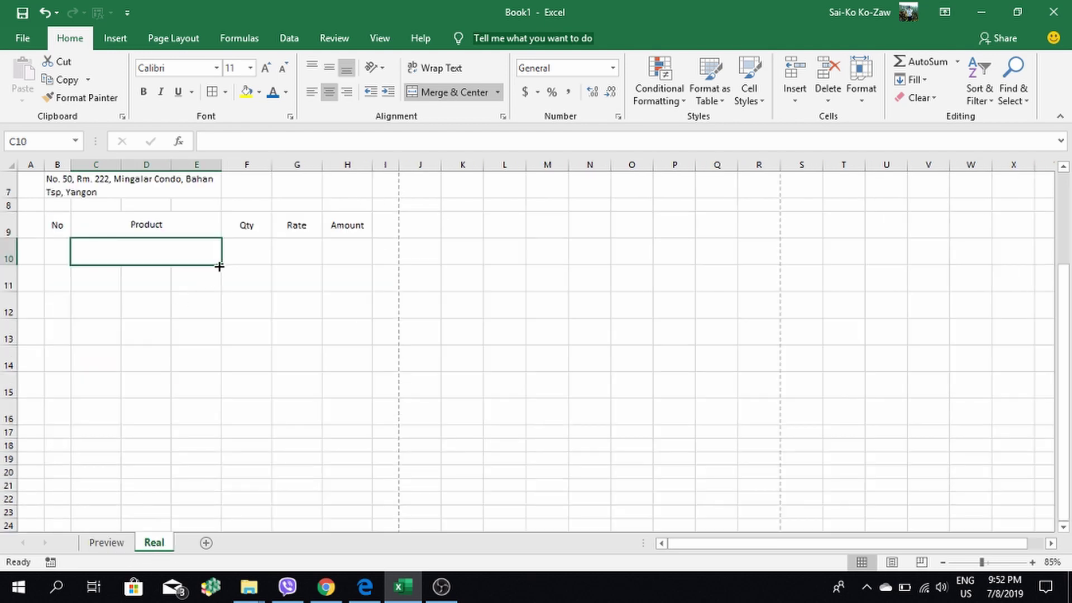
Fill the merged Product cell C10:E10 down through row 16
{"action": "left_click_drag", "start_coordinate": [219, 266], "coordinate": [225, 420]}
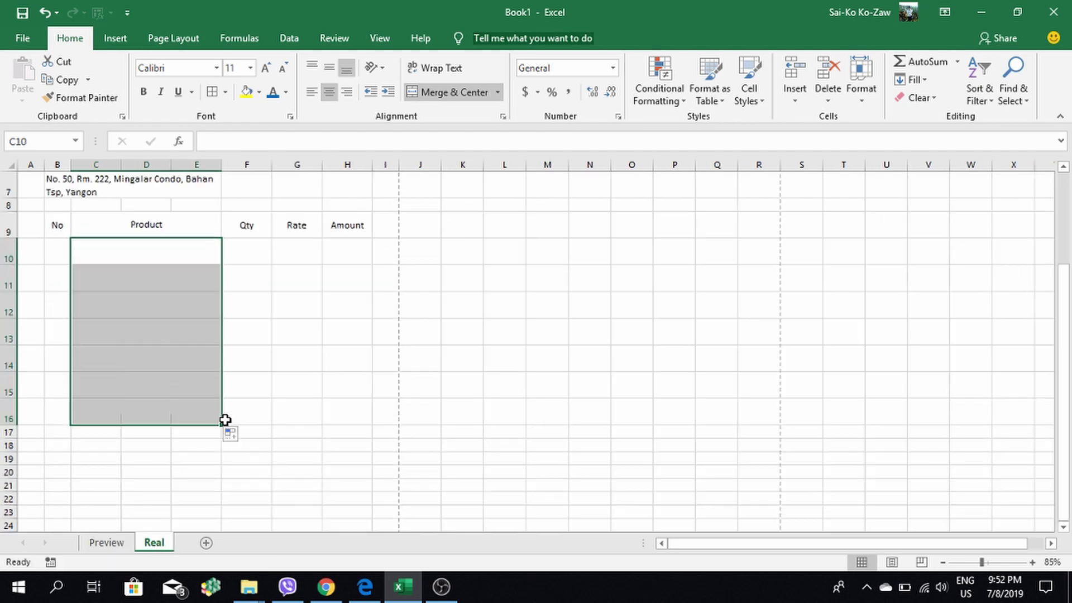
{"action": "key", "text": "ctrl+z"}
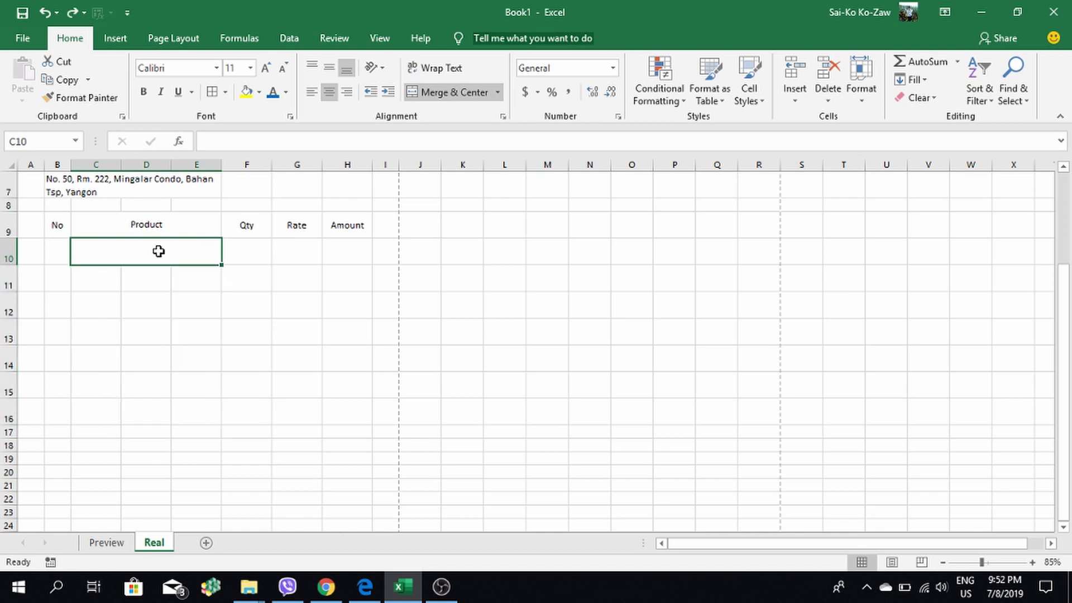
{"action": "left_click", "coordinate": [232, 274]}
{"action": "left_click", "coordinate": [117, 285]}
{"action": "left_click", "coordinate": [142, 281]}
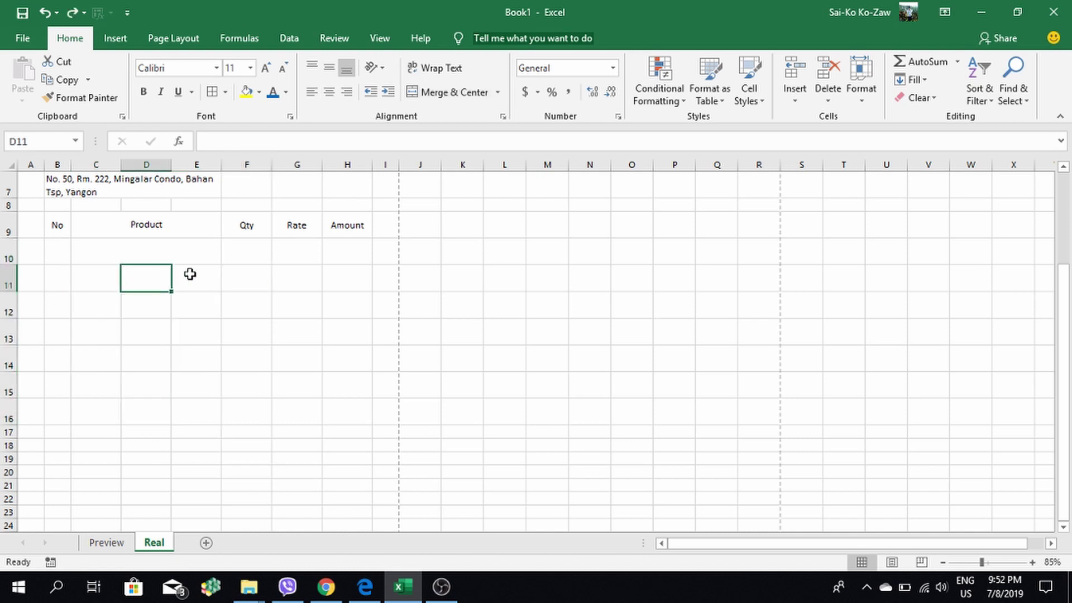
{"action": "left_click", "coordinate": [148, 252]}
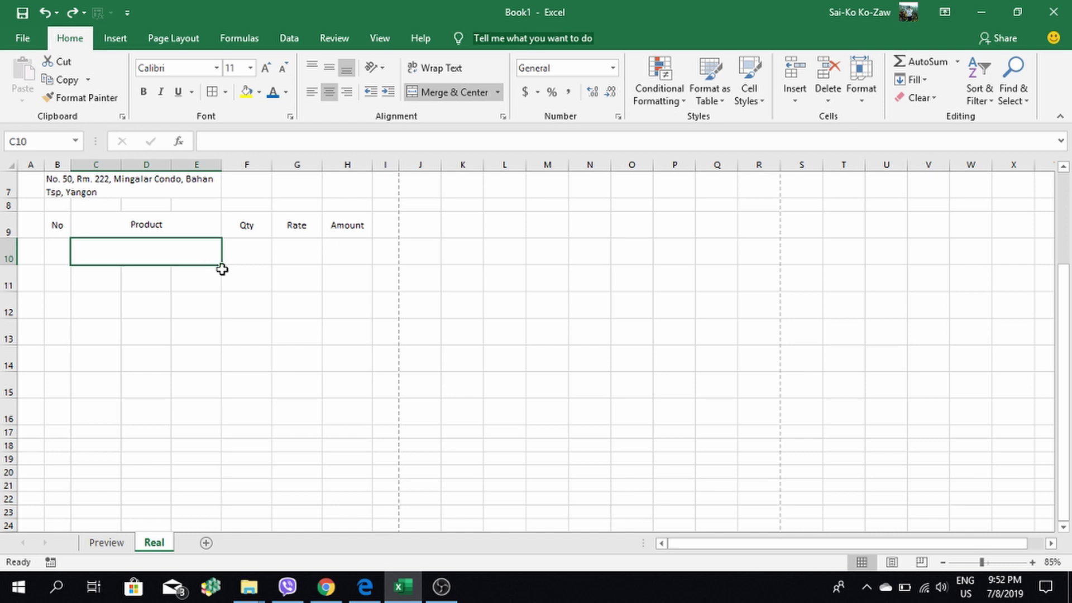
{"action": "left_click_drag", "start_coordinate": [224, 266], "coordinate": [221, 422]}
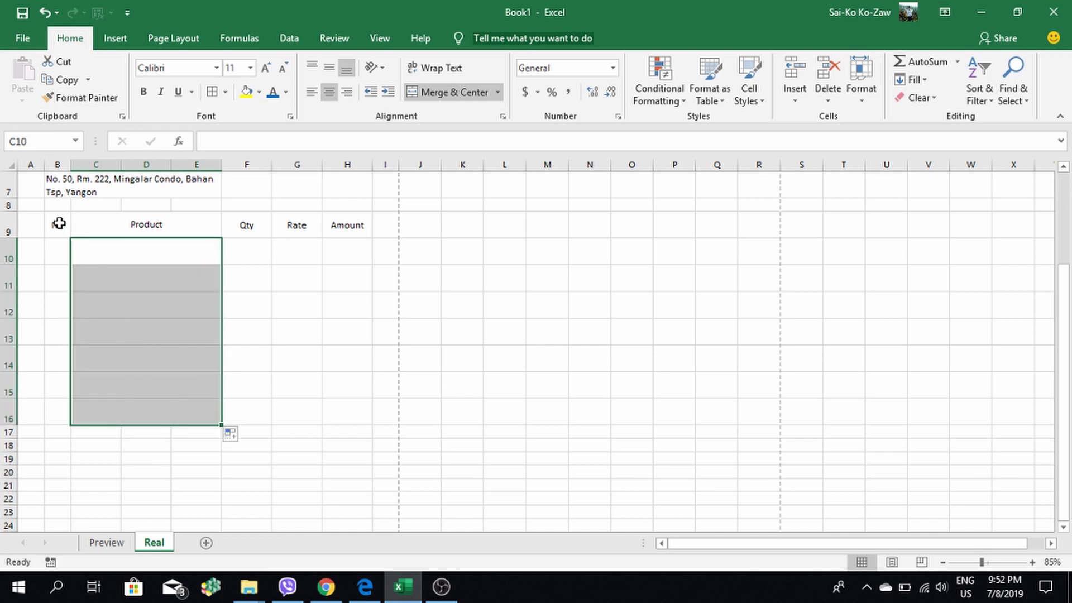
Apply All Borders to every cell of the B9:H16 item table
{"action": "left_click_drag", "start_coordinate": [59, 224], "coordinate": [347, 408]}
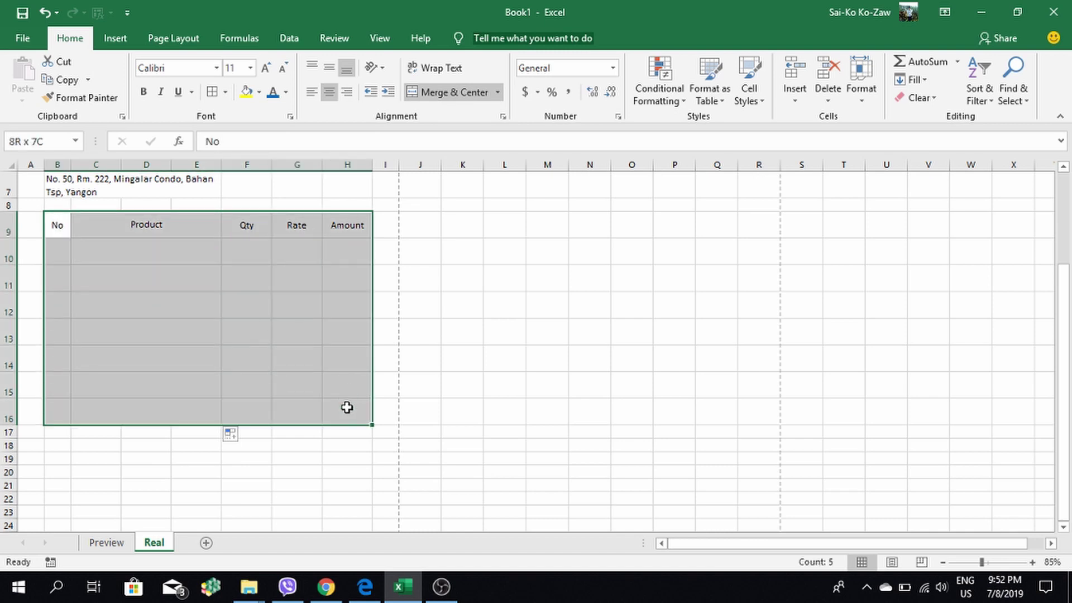
{"action": "left_click", "coordinate": [216, 99]}
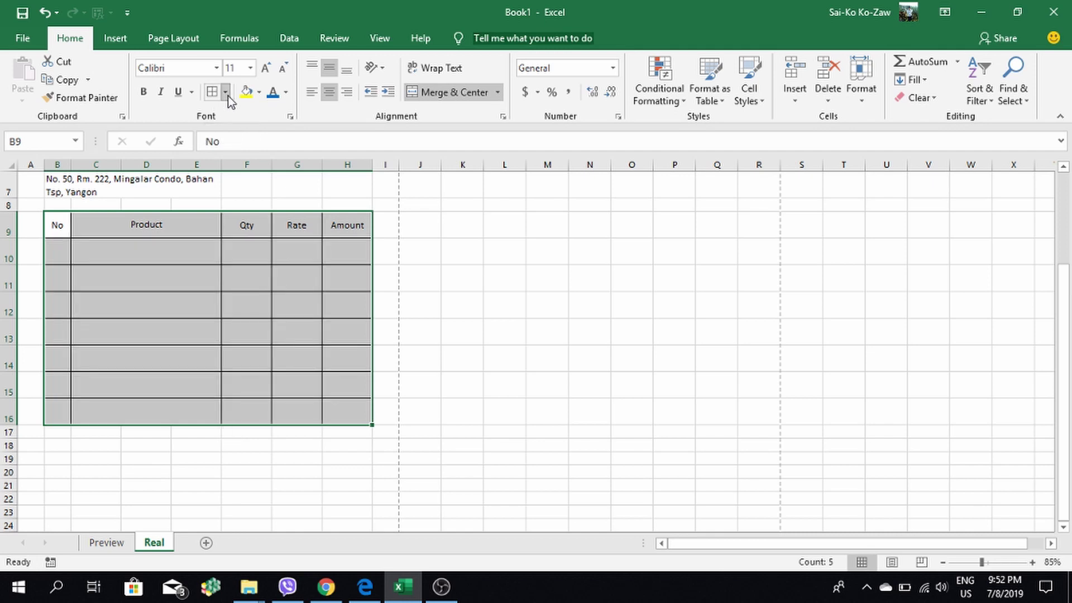
{"action": "left_click", "coordinate": [229, 96]}
{"action": "left_click", "coordinate": [244, 228]}
{"action": "left_click", "coordinate": [244, 232]}
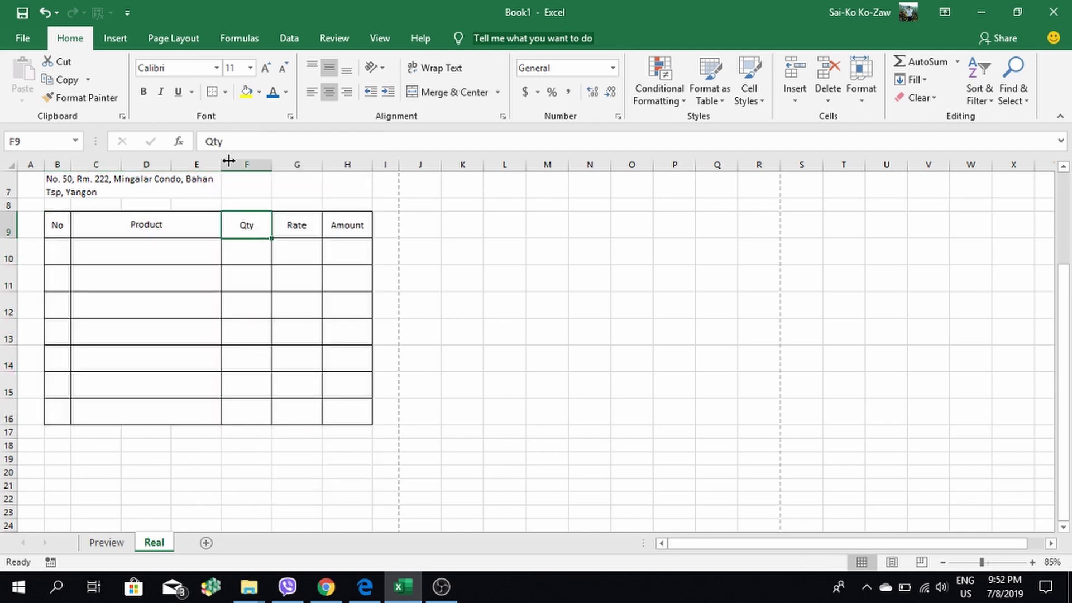
{"action": "key", "text": "ctrl+z"}
{"action": "left_click", "coordinate": [225, 92]}
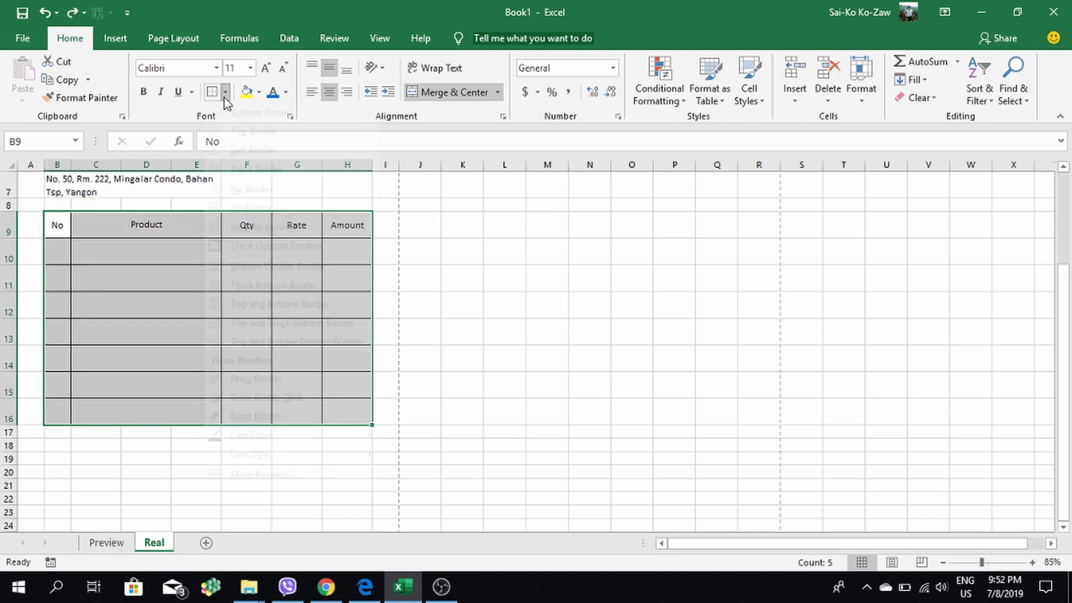
{"action": "left_click", "coordinate": [236, 223]}
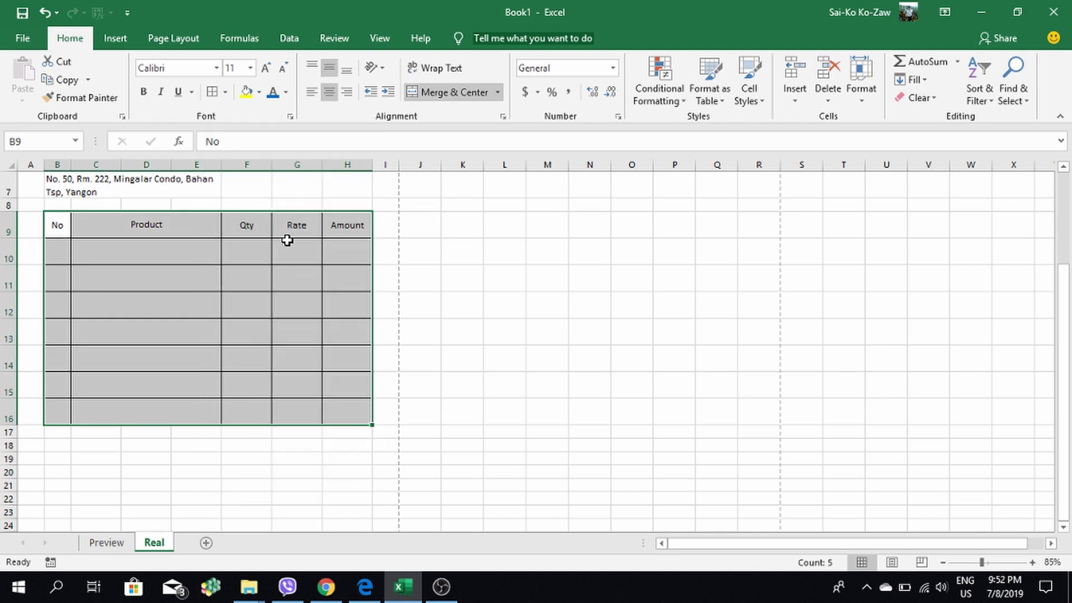
{"action": "left_click", "coordinate": [386, 288]}
Enter 'Payment' in G7, centred horizontally and vertically
{"action": "scroll", "coordinate": [330, 347], "scroll_direction": "up", "scroll_amount": 2}
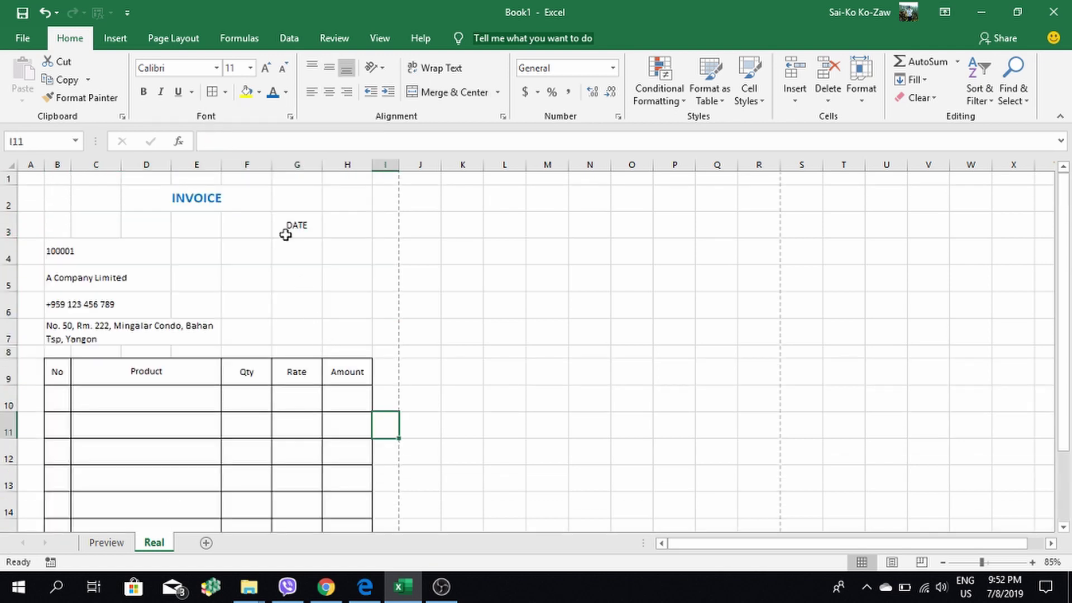
{"action": "left_click", "coordinate": [304, 325]}
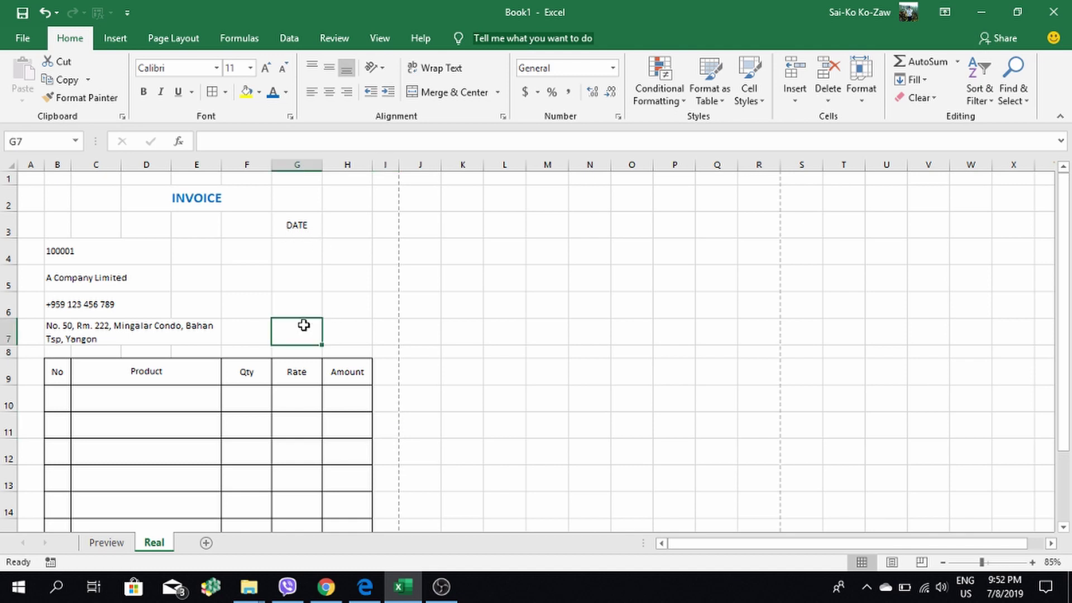
{"action": "type", "text": "Payment"}
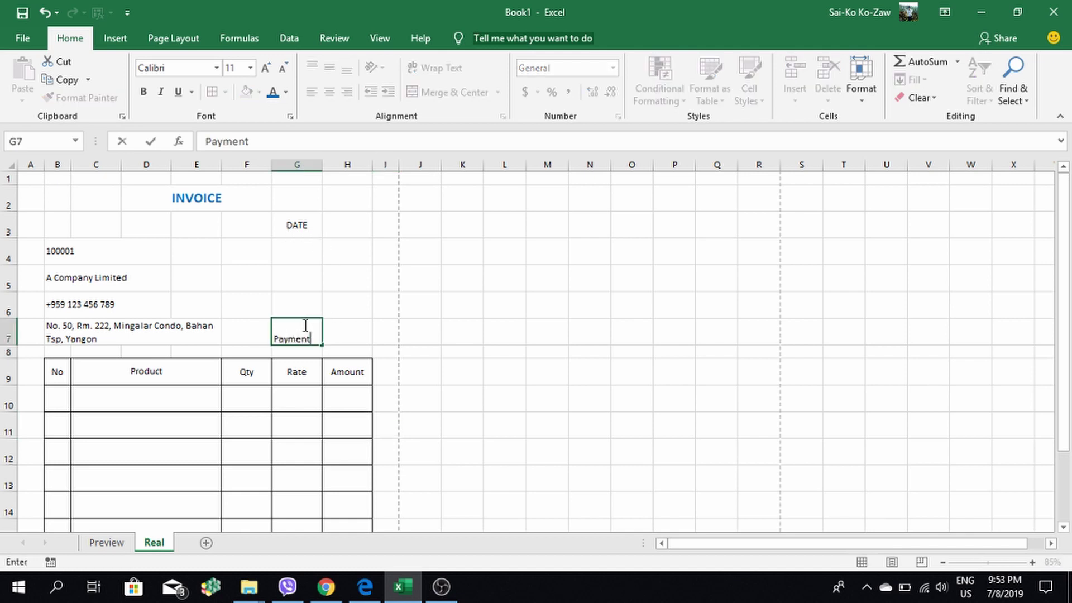
{"action": "key", "text": "Tab"}
{"action": "left_click", "coordinate": [310, 331]}
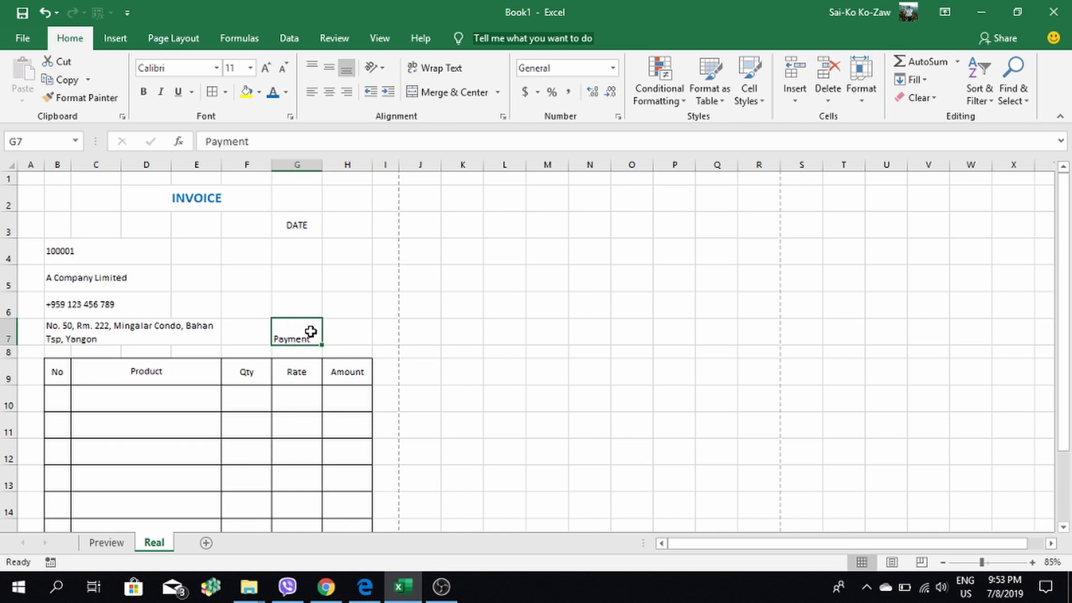
{"action": "left_click", "coordinate": [330, 94]}
{"action": "left_click", "coordinate": [328, 70]}
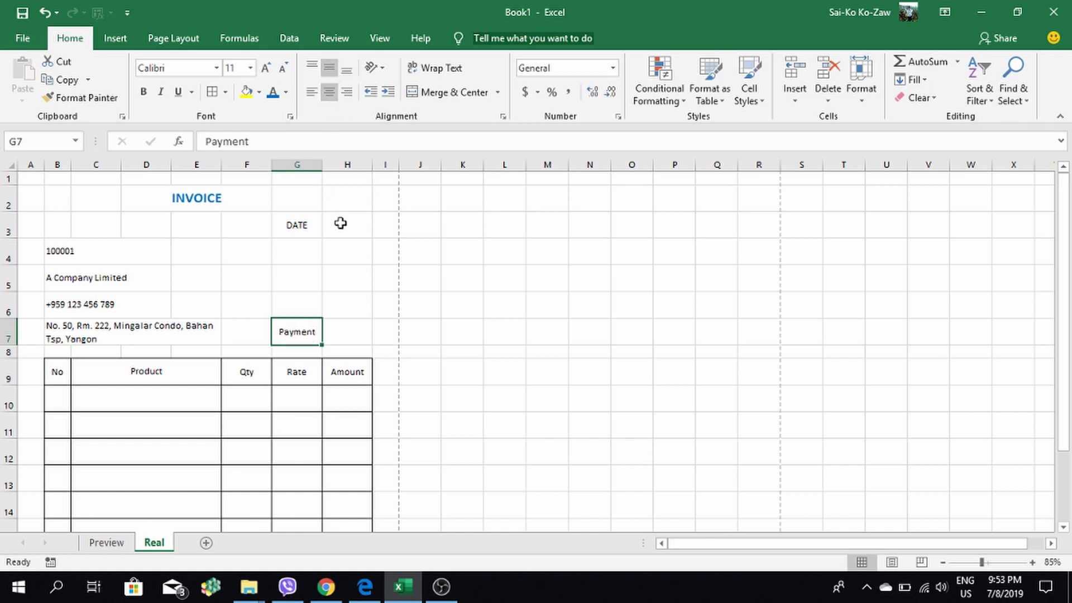
Put All Borders around G7:H7 to form the payment box
{"action": "left_click", "coordinate": [338, 330]}
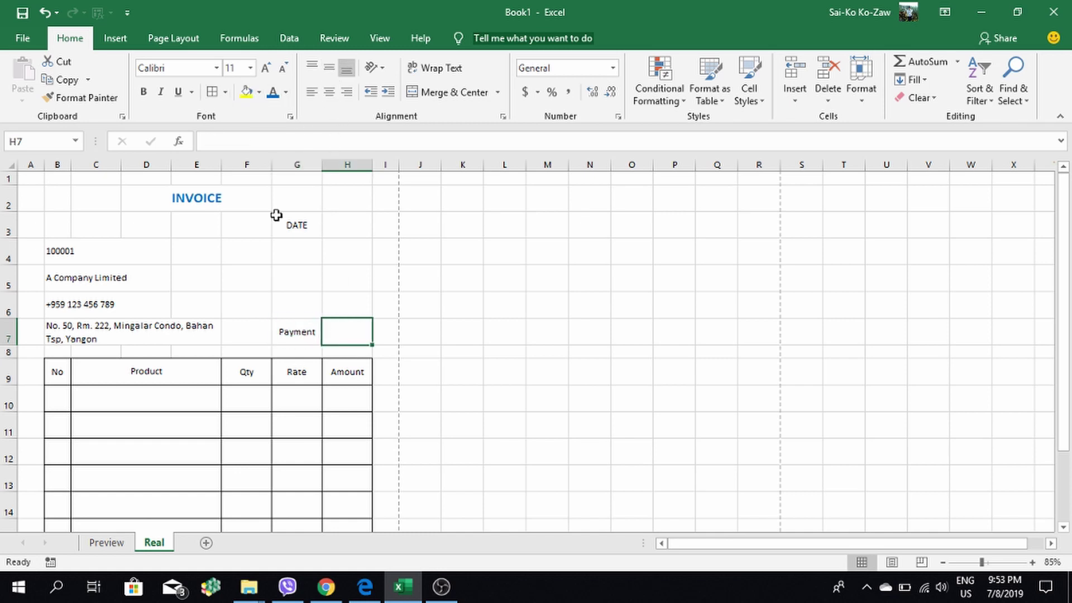
{"action": "left_click_drag", "start_coordinate": [304, 331], "coordinate": [335, 327]}
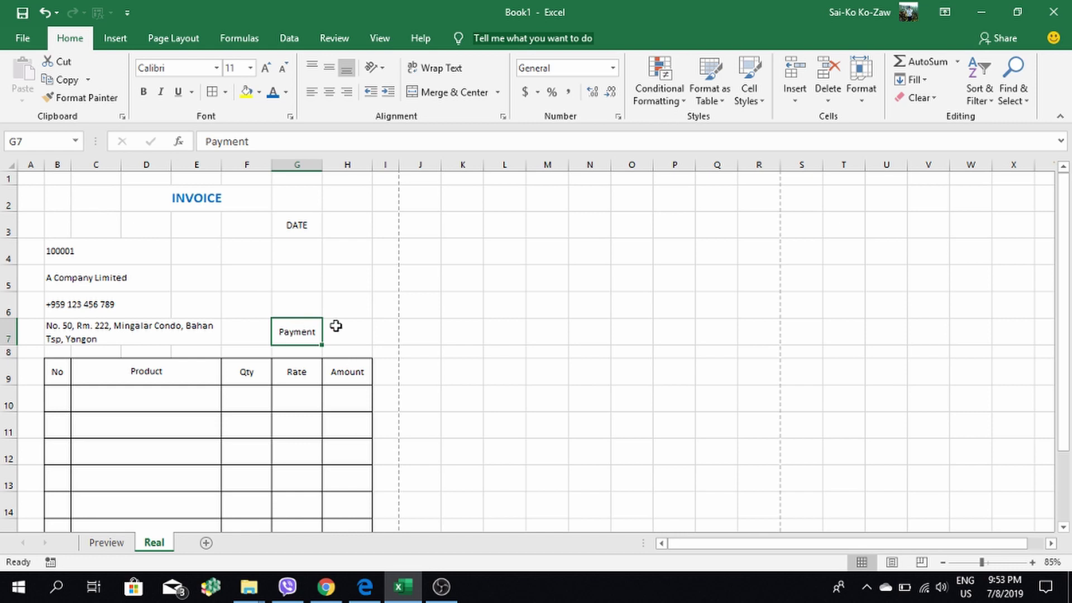
{"action": "left_click", "coordinate": [214, 101]}
{"action": "left_click", "coordinate": [418, 331]}
Compare the payment box against the layout on the Preview sheet
{"action": "left_click", "coordinate": [352, 338]}
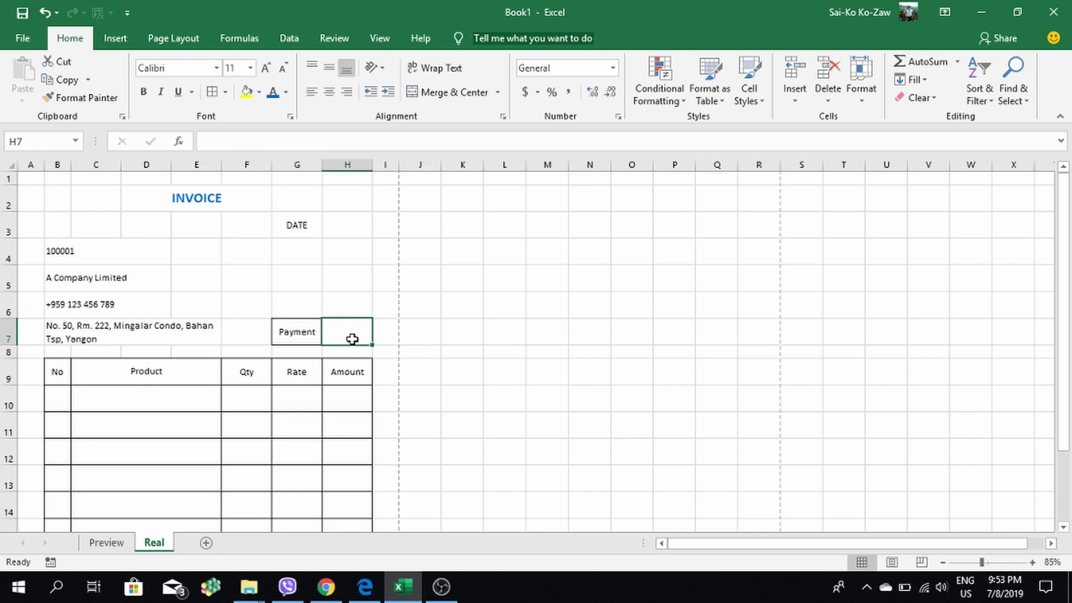
{"action": "scroll", "coordinate": [352, 339], "scroll_direction": "down", "scroll_amount": 2}
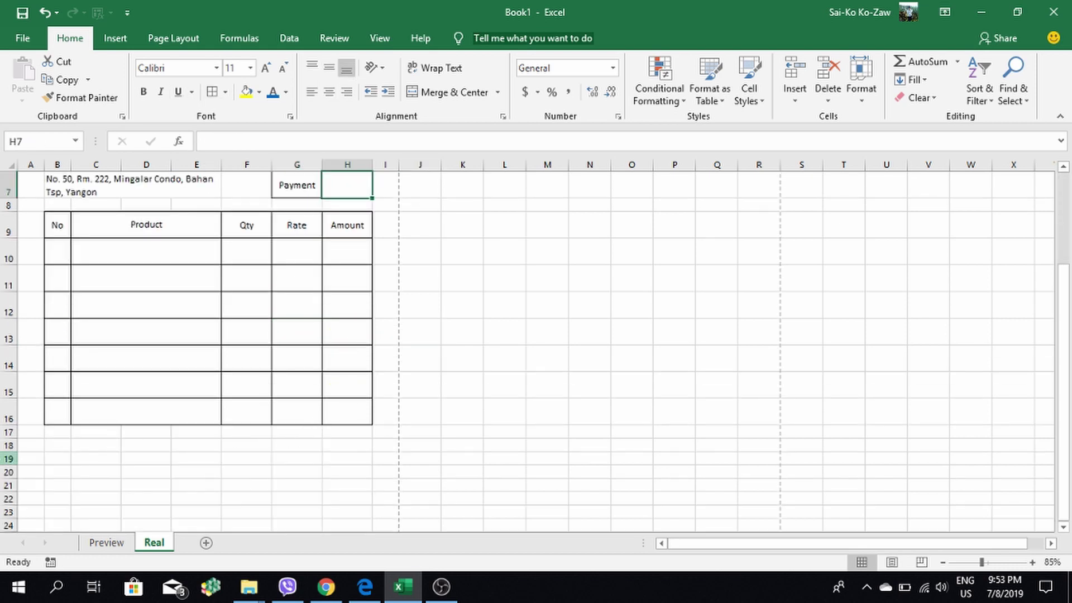
{"action": "left_click", "coordinate": [95, 544]}
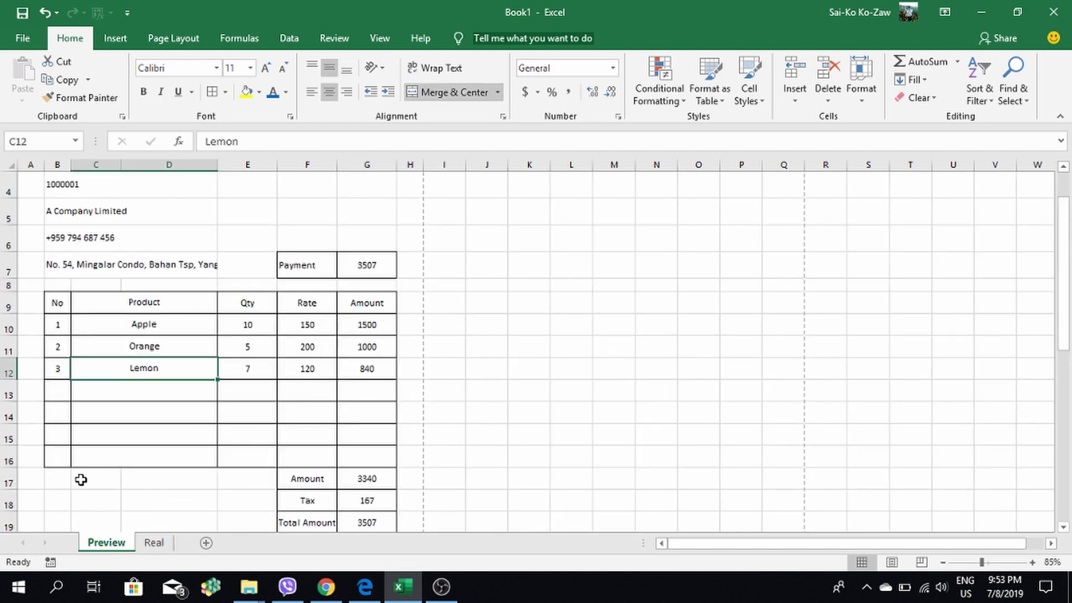
{"action": "left_click", "coordinate": [152, 543]}
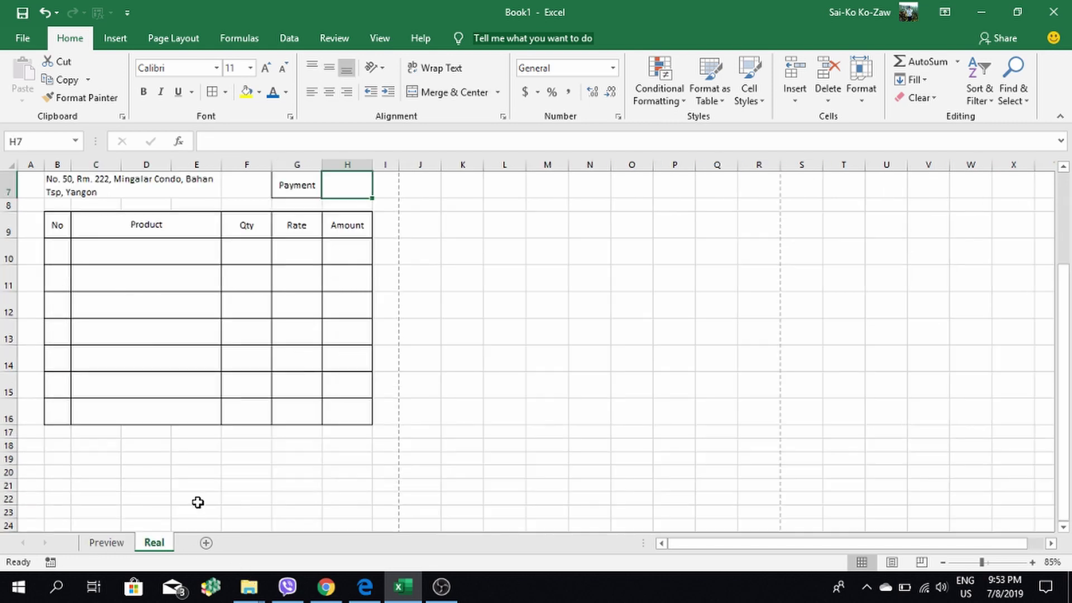
{"action": "scroll", "coordinate": [199, 503], "scroll_direction": "down", "scroll_amount": 1}
Set rows 17–19 to the same 30-point height as the item-table rows
{"action": "left_click_drag", "start_coordinate": [7, 366], "coordinate": [7, 385]}
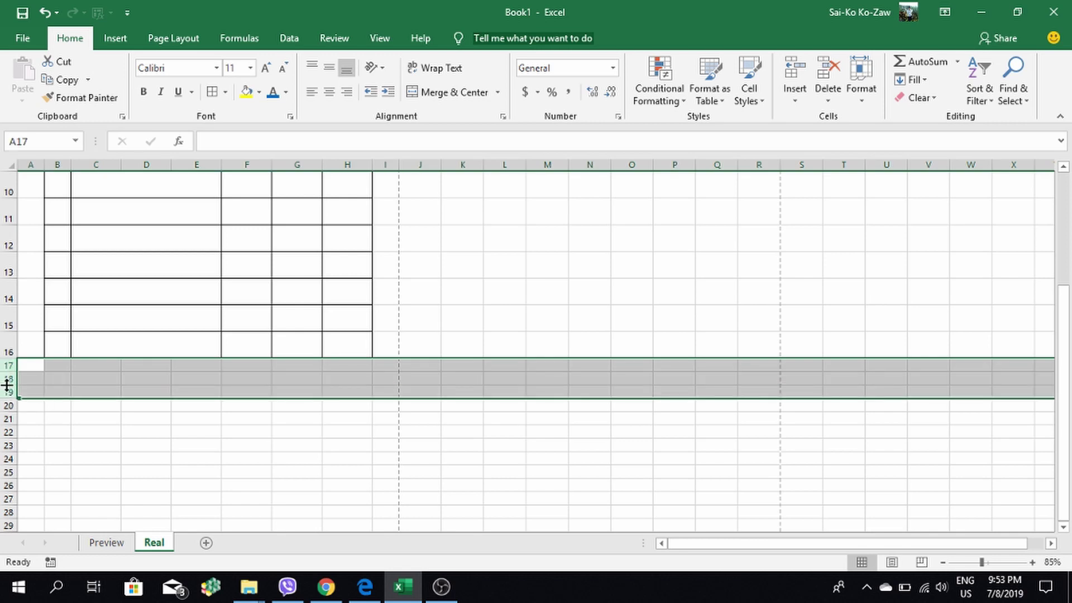
{"action": "right_click", "coordinate": [4, 391]}
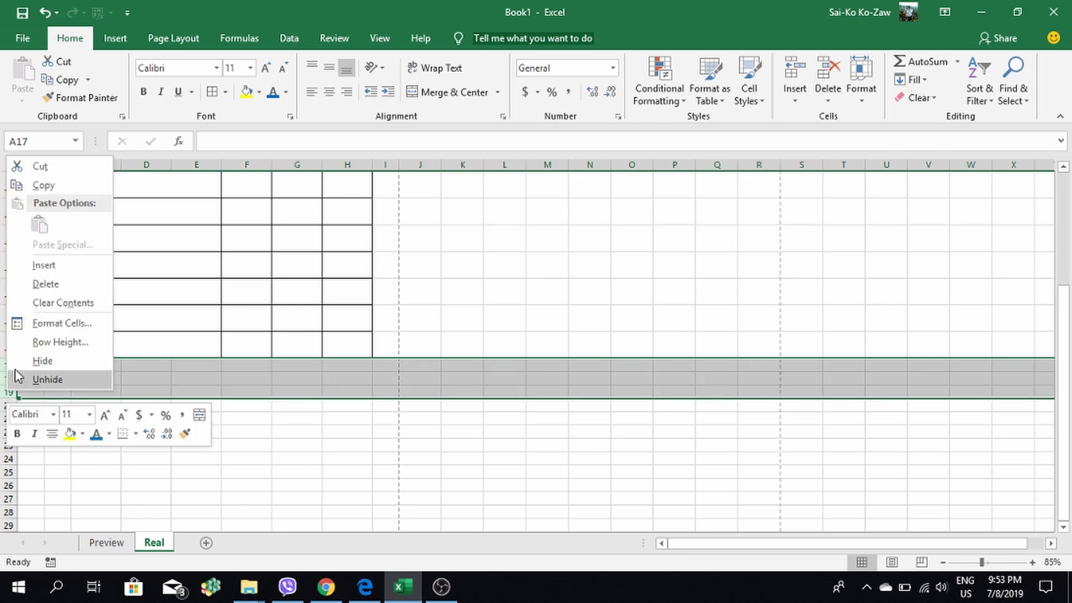
{"action": "left_click", "coordinate": [27, 341]}
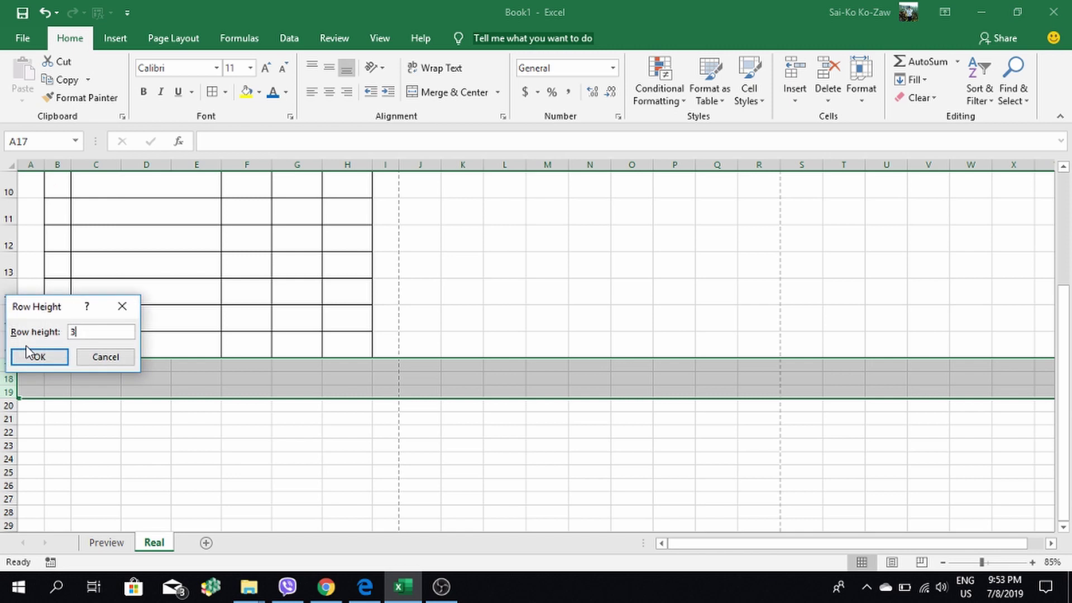
{"action": "left_click", "coordinate": [27, 352]}
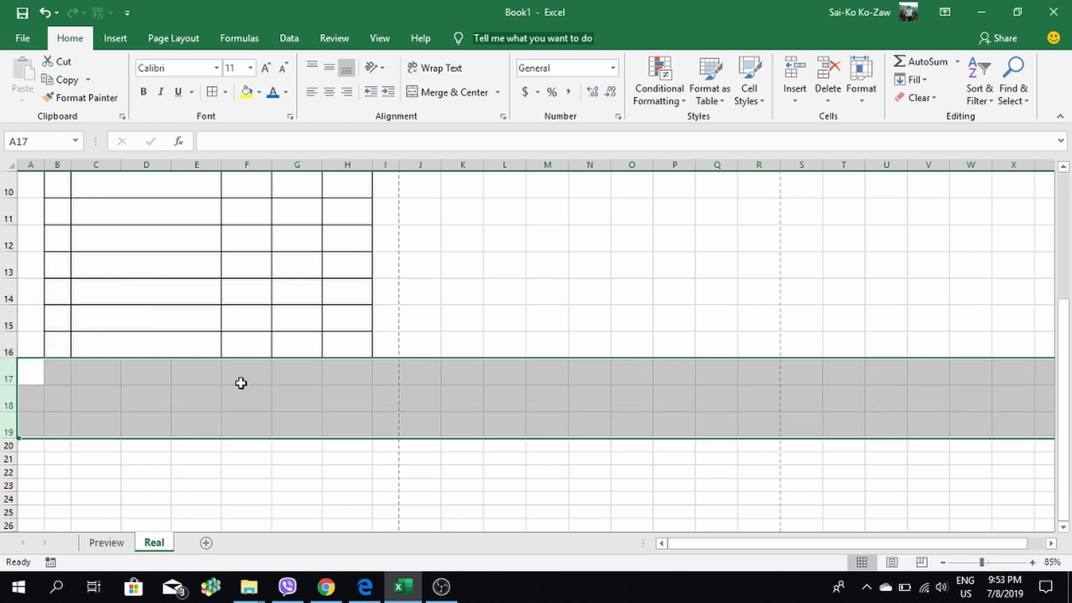
{"action": "left_click", "coordinate": [328, 376]}
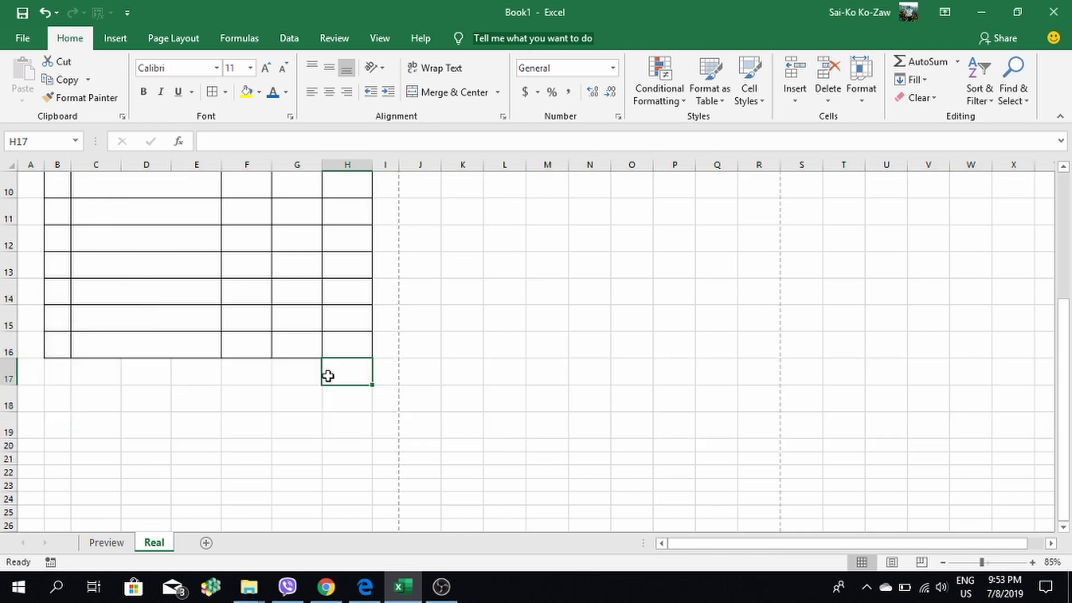
{"action": "left_click", "coordinate": [286, 377]}
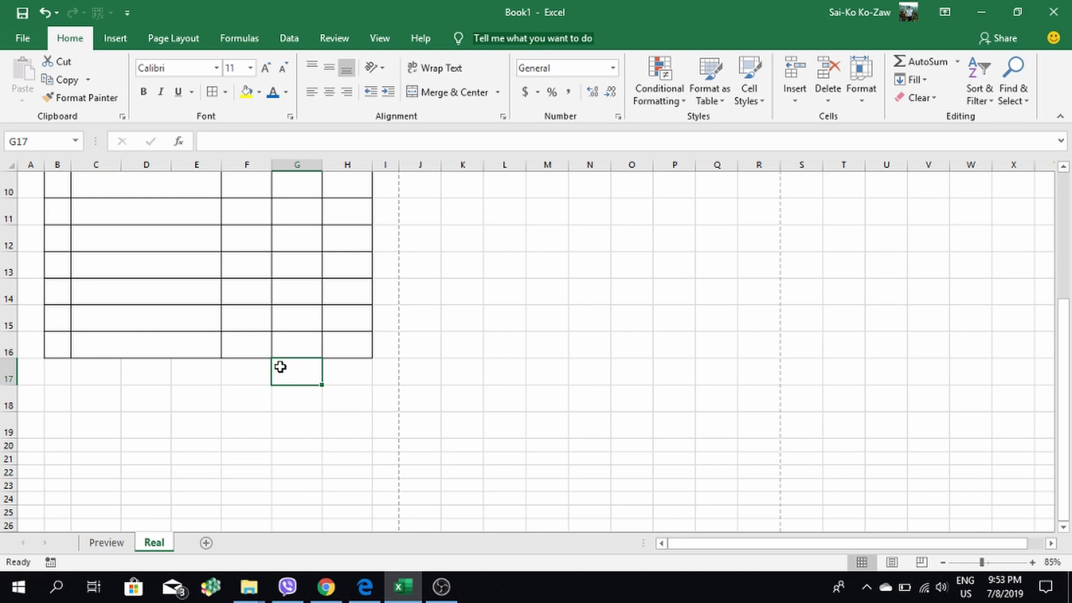
Enter the Amount label in G17 and centre it vertically and horizontally
{"action": "type", "text": "Amount"}
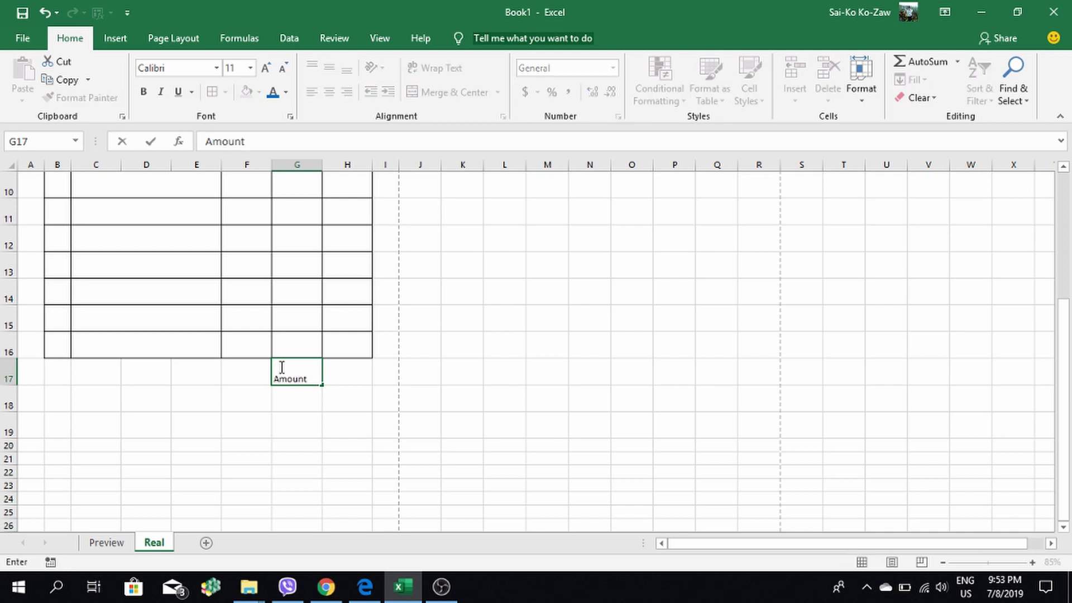
{"action": "left_click", "coordinate": [343, 376]}
{"action": "left_click", "coordinate": [297, 378]}
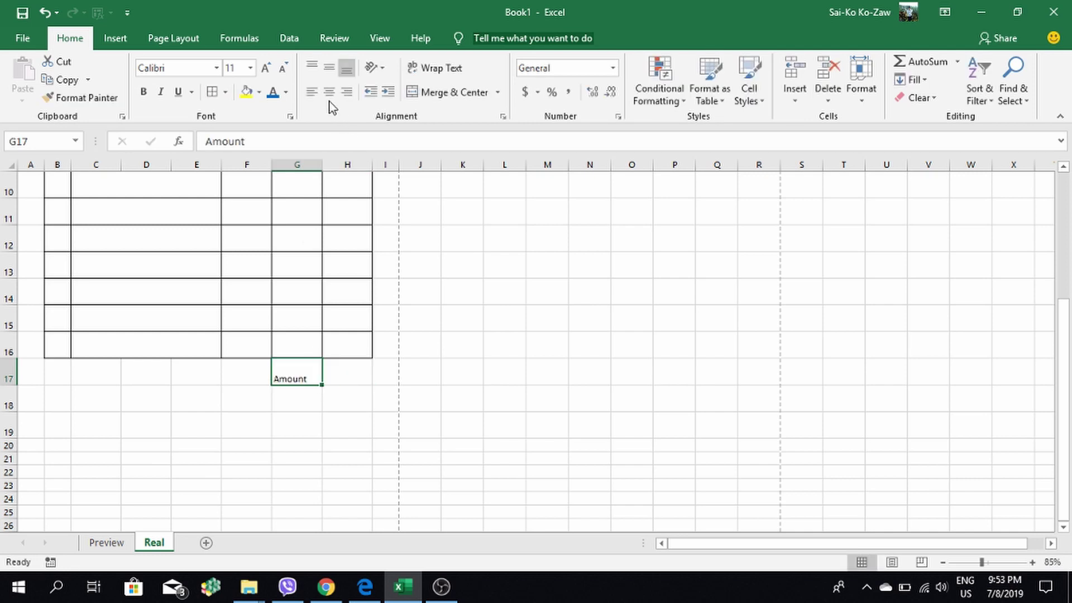
{"action": "left_click", "coordinate": [329, 92]}
{"action": "left_click", "coordinate": [330, 67]}
Add the Tax and Total Amount labels in G18 and G19
{"action": "left_click", "coordinate": [286, 401]}
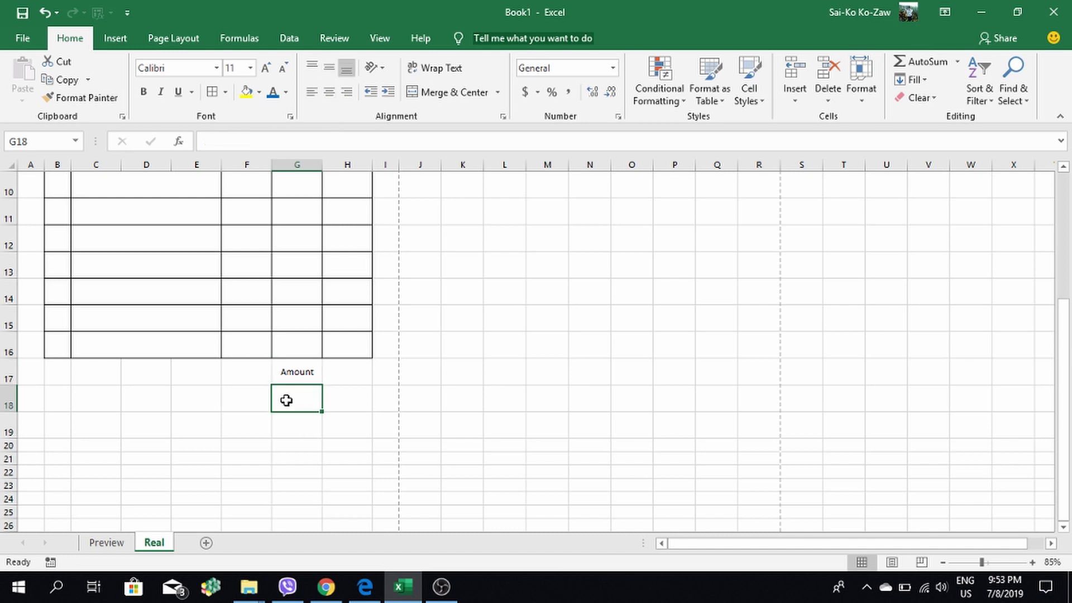
{"action": "type", "text": "Tax"}
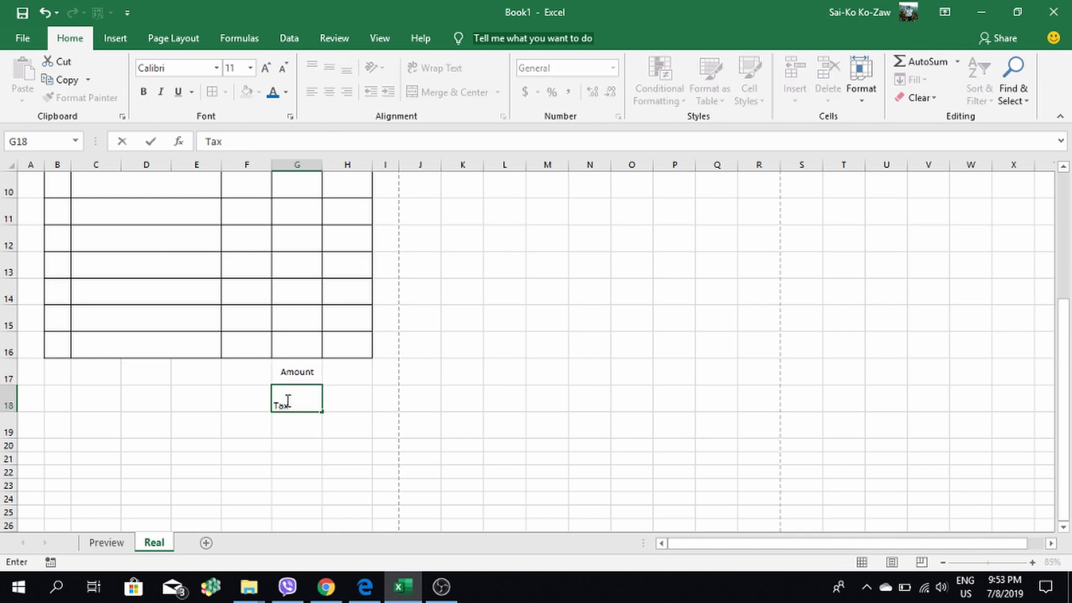
{"action": "left_click", "coordinate": [352, 400]}
{"action": "left_click", "coordinate": [295, 400]}
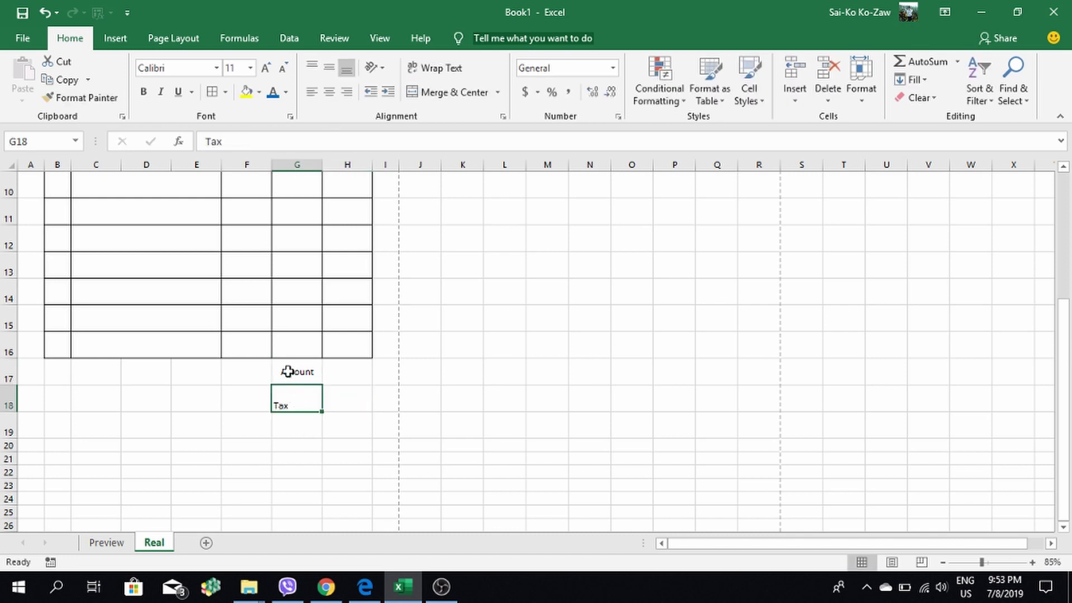
{"action": "left_click", "coordinate": [296, 435]}
{"action": "type", "text": "Total A"}
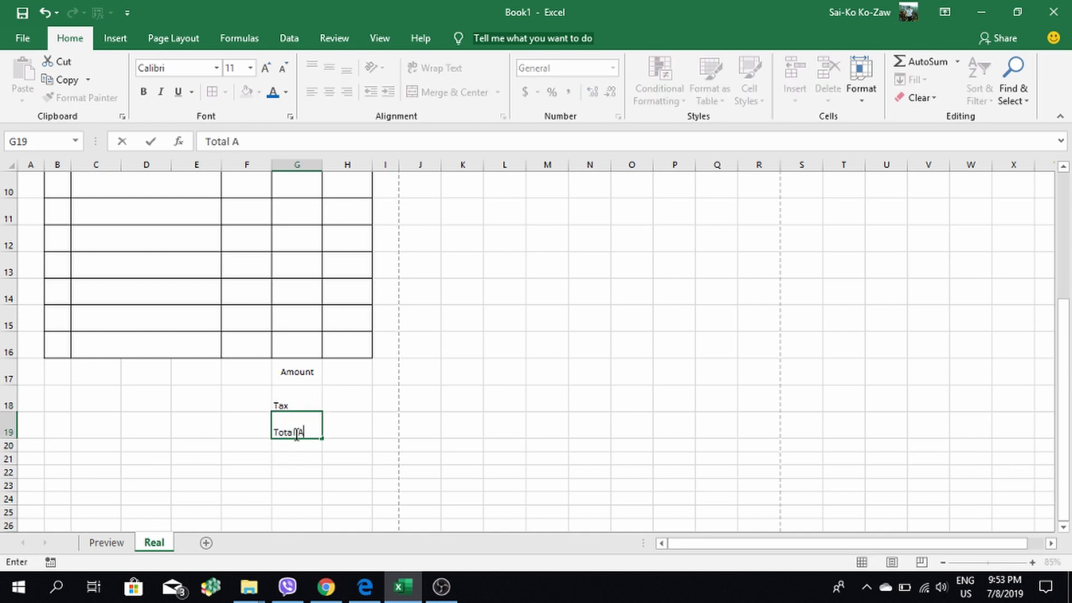
{"action": "type", "text": "mount"}
{"action": "left_click", "coordinate": [435, 403]}
{"action": "left_click", "coordinate": [283, 422]}
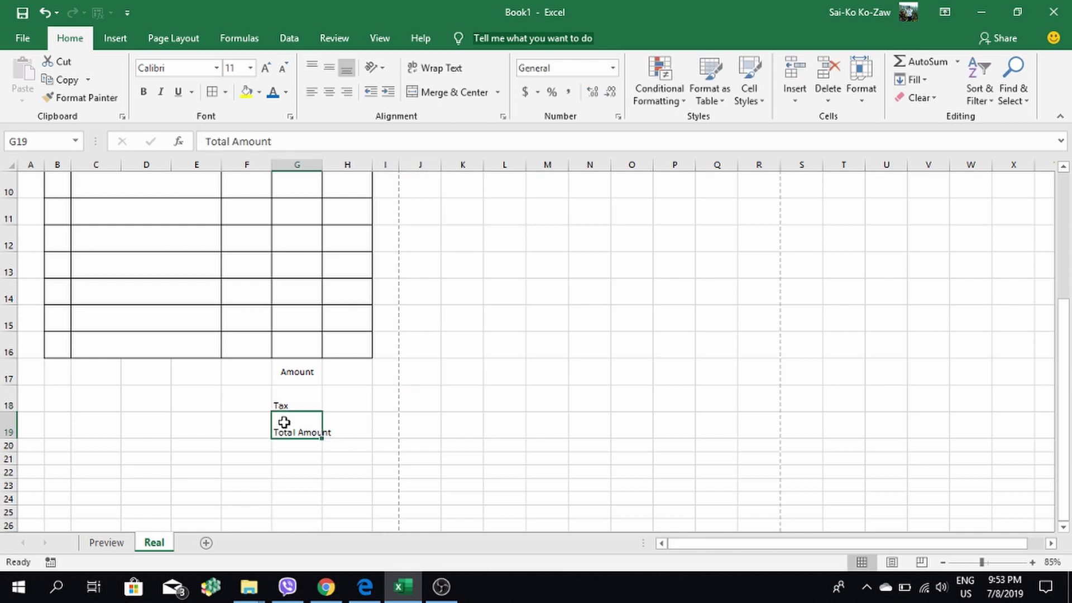
{"action": "scroll", "coordinate": [266, 305], "scroll_direction": "up", "scroll_amount": 3}
{"action": "scroll", "coordinate": [326, 373], "scroll_direction": "down", "scroll_amount": 1}
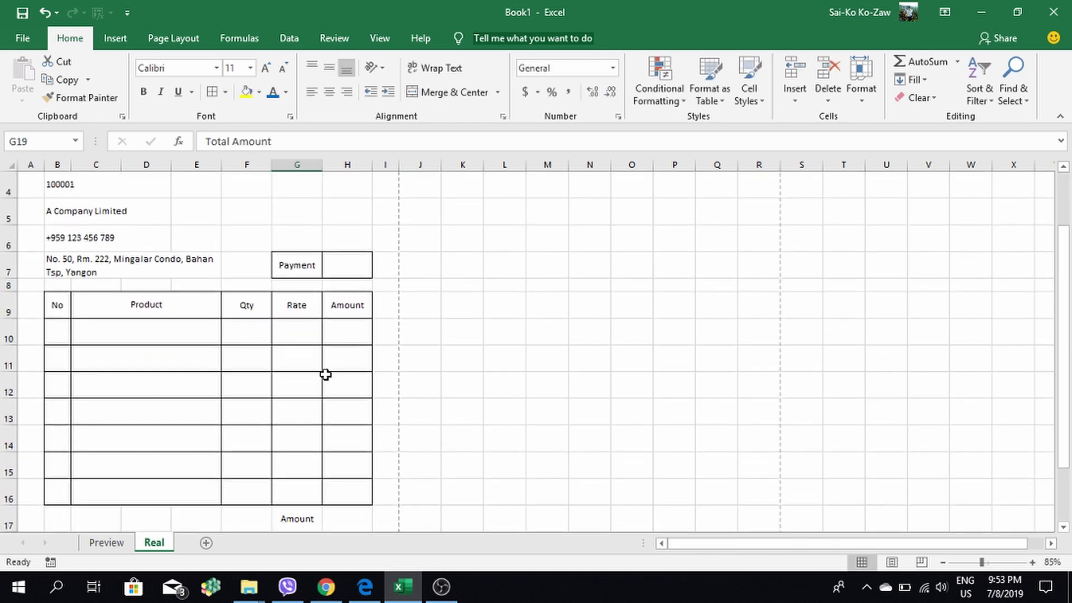
Widen columns F through H using Column Width
{"action": "left_click_drag", "start_coordinate": [258, 162], "coordinate": [335, 165]}
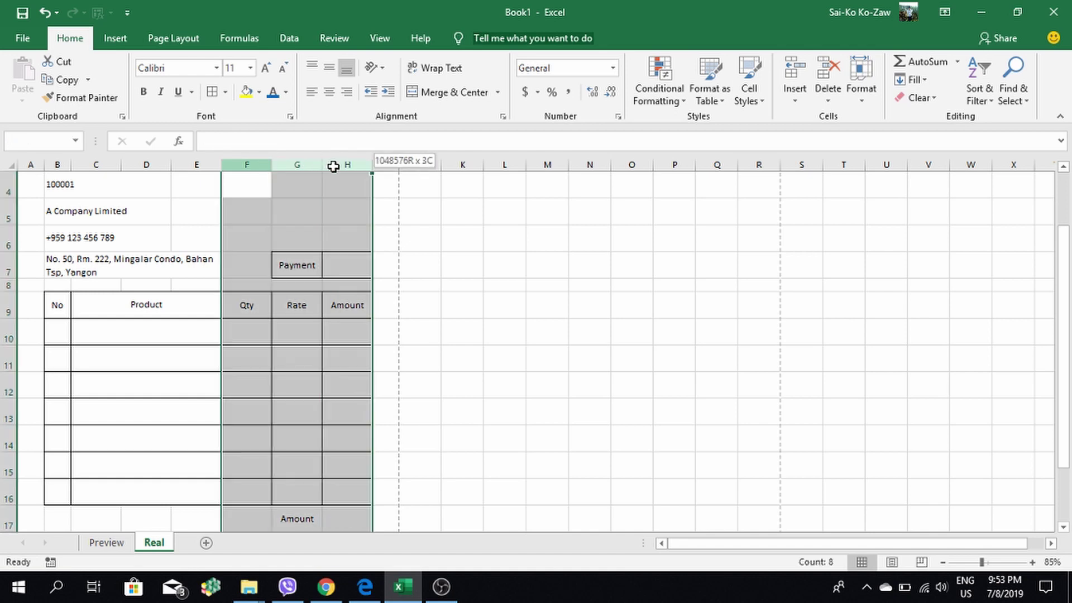
{"action": "right_click", "coordinate": [339, 165]}
{"action": "left_click", "coordinate": [410, 352]}
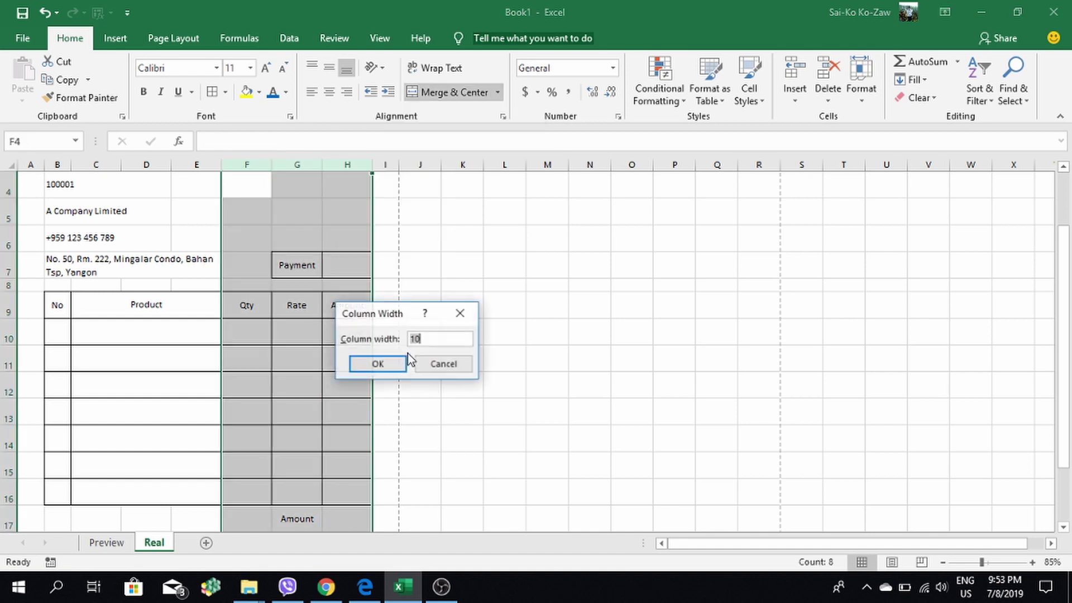
{"action": "key", "text": "Return"}
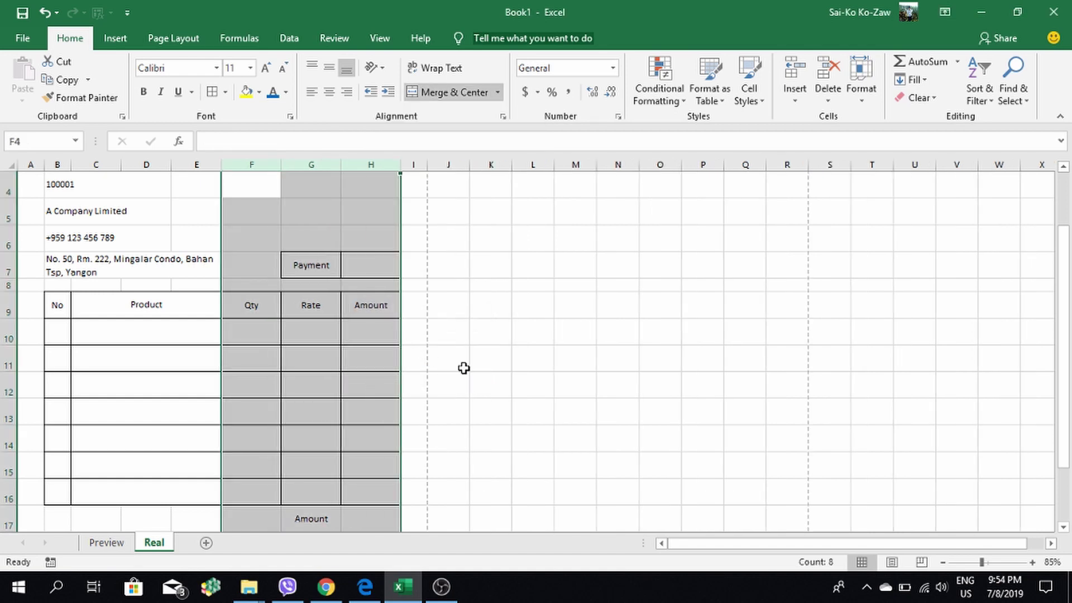
{"action": "left_click", "coordinate": [462, 368]}
{"action": "scroll", "coordinate": [455, 390], "scroll_direction": "down", "scroll_amount": 2}
{"action": "scroll", "coordinate": [454, 390], "scroll_direction": "down", "scroll_amount": 1}
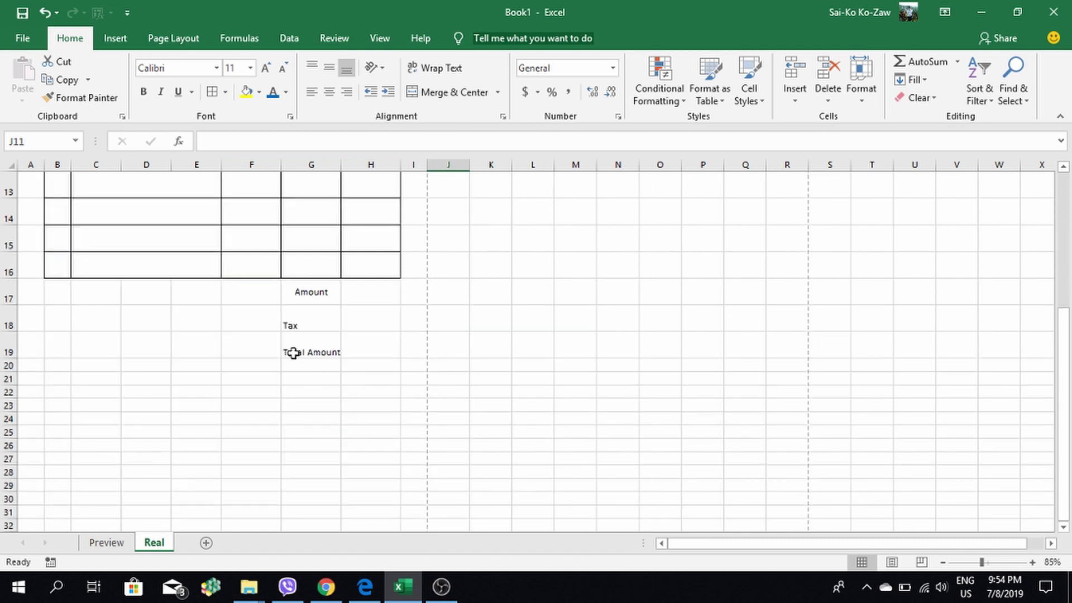
Left-align the Amount, Tax and Total Amount labels in G17:G19
{"action": "left_click", "coordinate": [297, 286]}
{"action": "left_click_drag", "start_coordinate": [297, 286], "coordinate": [296, 342]}
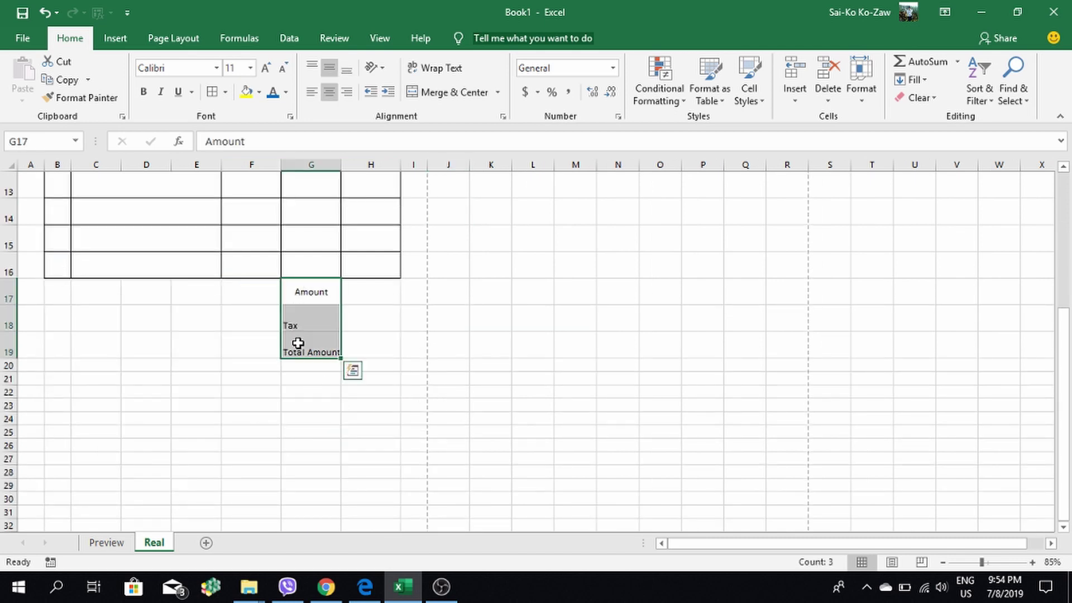
{"action": "left_click", "coordinate": [313, 92]}
{"action": "left_click", "coordinate": [370, 352]}
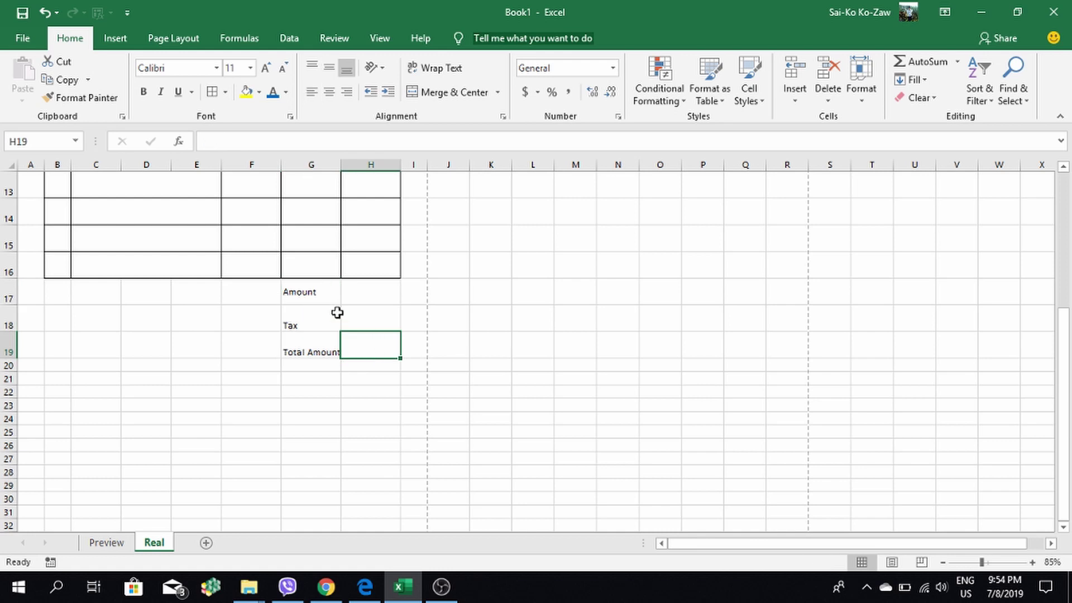
{"action": "left_click", "coordinate": [368, 299]}
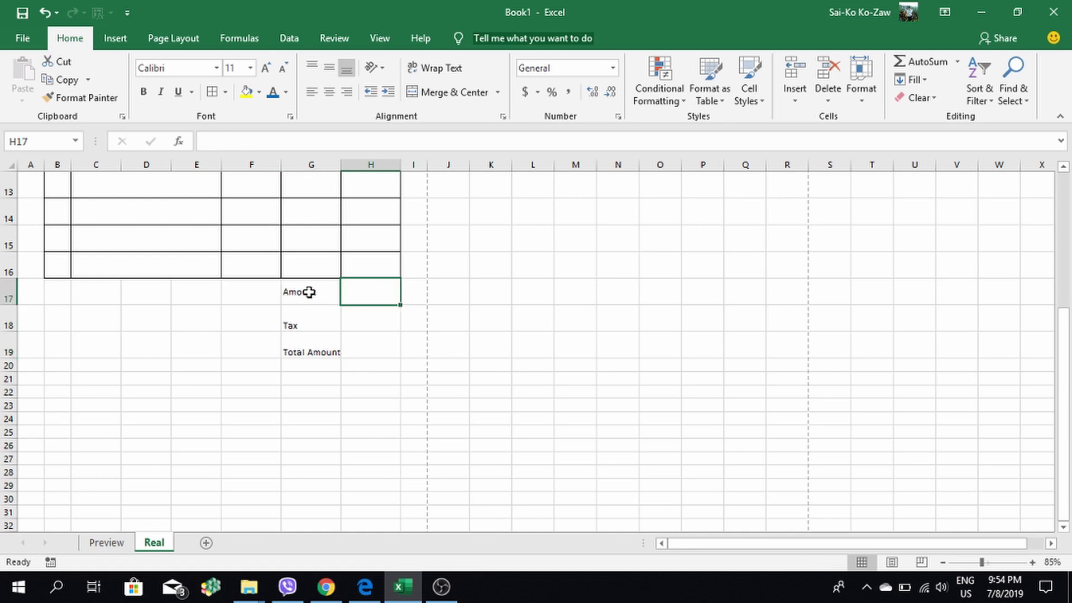
Apply All Borders to the totals block G17:H19
{"action": "left_click_drag", "start_coordinate": [309, 292], "coordinate": [365, 340]}
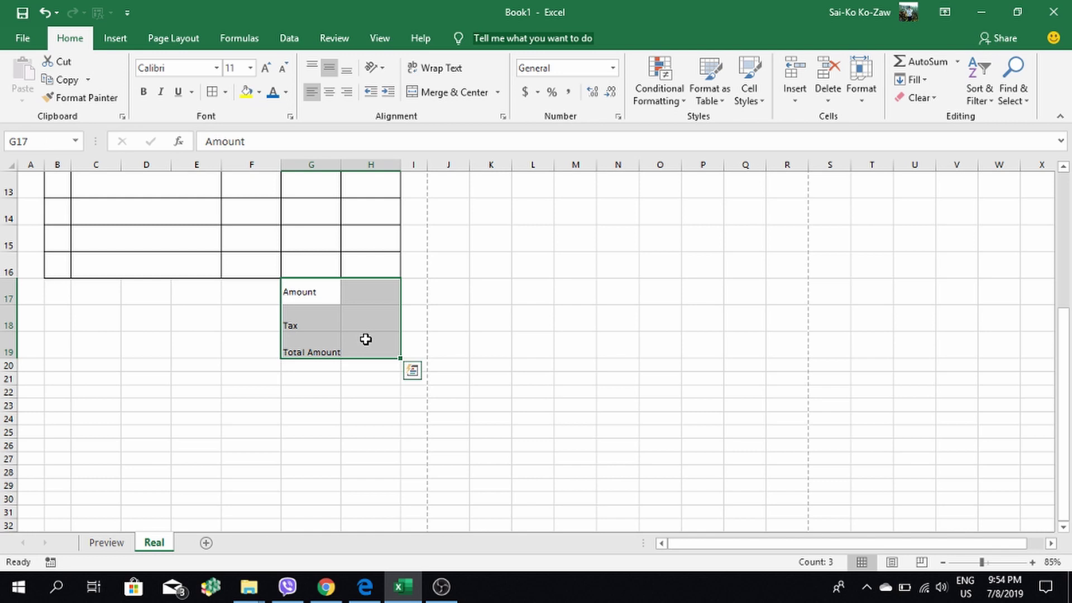
{"action": "left_click", "coordinate": [225, 93]}
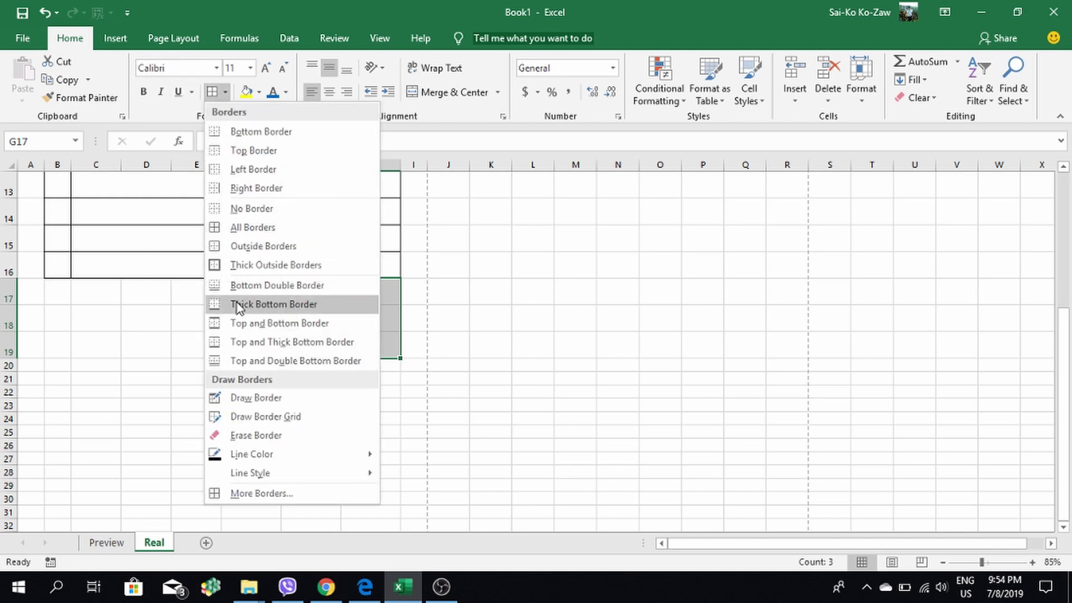
{"action": "left_click", "coordinate": [240, 227]}
{"action": "left_click", "coordinate": [418, 346]}
Select the DATE label and value cells G3:H3, then the first No cell B10
{"action": "scroll", "coordinate": [418, 347], "scroll_direction": "up", "scroll_amount": 1}
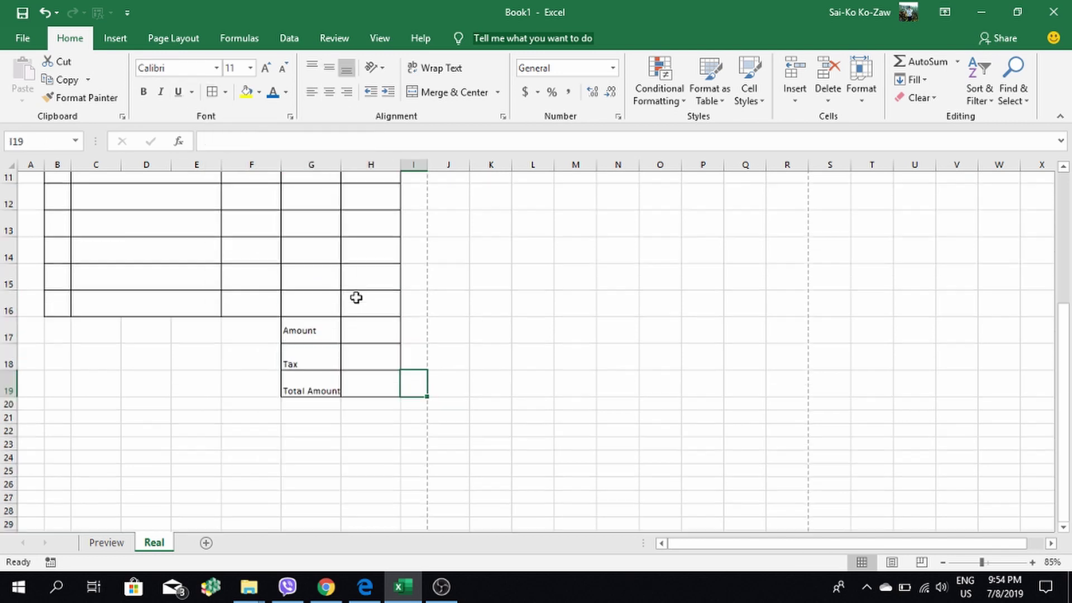
{"action": "scroll", "coordinate": [354, 297], "scroll_direction": "up", "scroll_amount": 1}
{"action": "scroll", "coordinate": [364, 376], "scroll_direction": "up", "scroll_amount": 2}
{"action": "scroll", "coordinate": [347, 349], "scroll_direction": "down", "scroll_amount": 1}
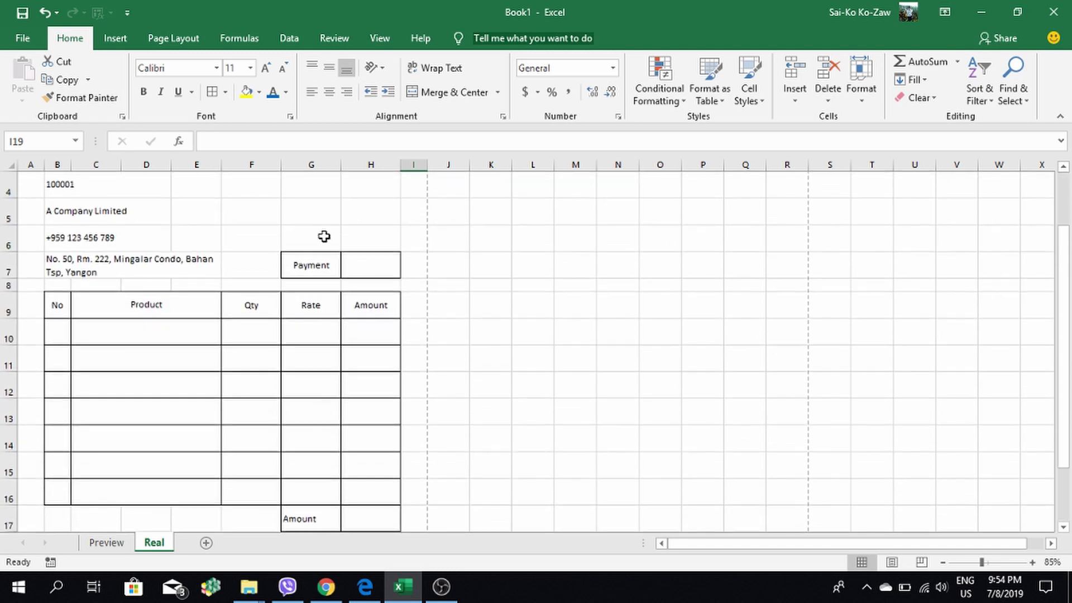
{"action": "scroll", "coordinate": [326, 233], "scroll_direction": "up", "scroll_amount": 1}
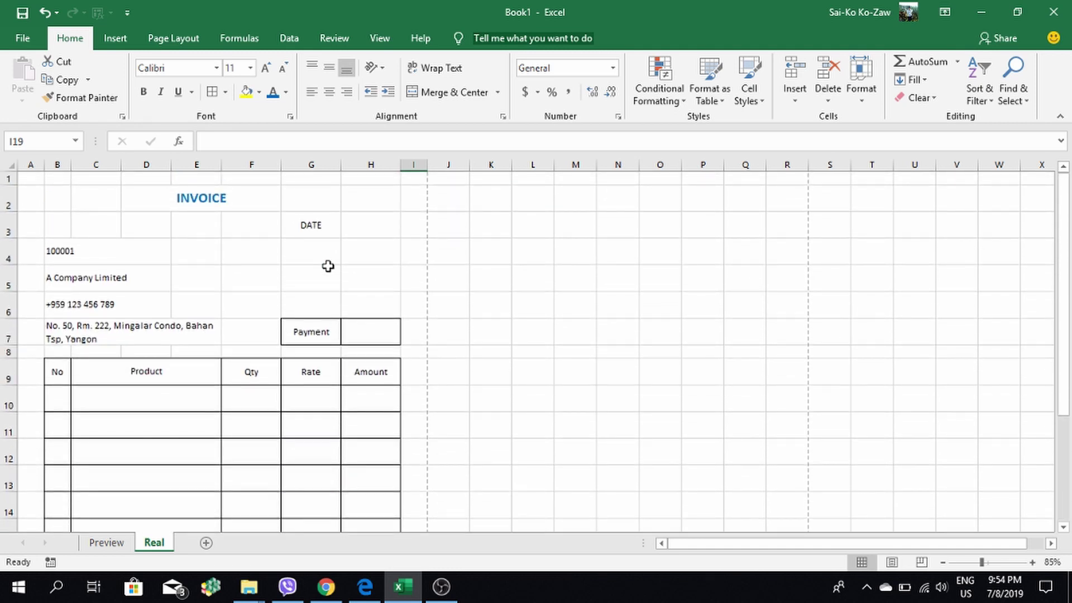
{"action": "mouse_move", "coordinate": [306, 224]}
{"action": "left_mouse_down"}
{"action": "mouse_move", "coordinate": [387, 242]}
{"action": "mouse_move", "coordinate": [378, 229]}
{"action": "left_mouse_up"}
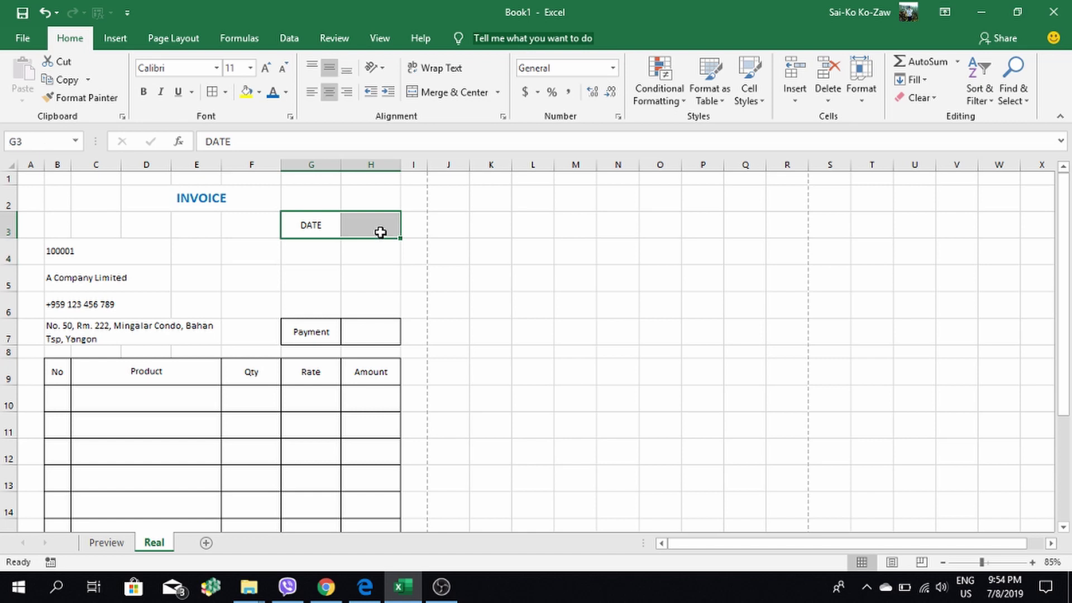
{"action": "left_click", "coordinate": [62, 397]}
Enter 1 in B10, centre it, and fill the series 1, 2, 3 down to B12
{"action": "type", "text": "1"}
{"action": "key", "text": "ctrl+Return"}
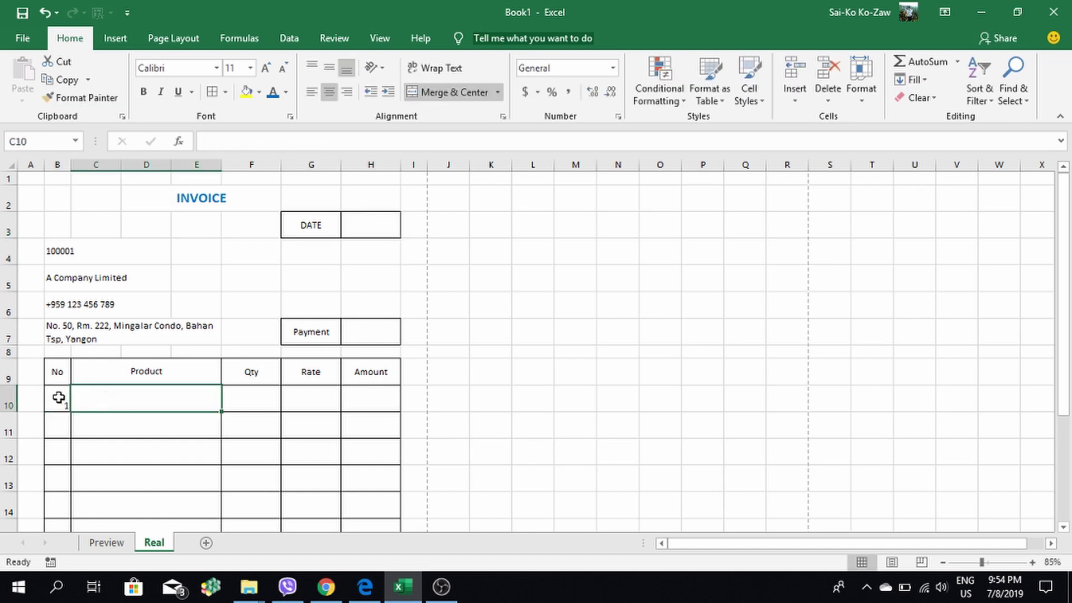
{"action": "left_click", "coordinate": [327, 67]}
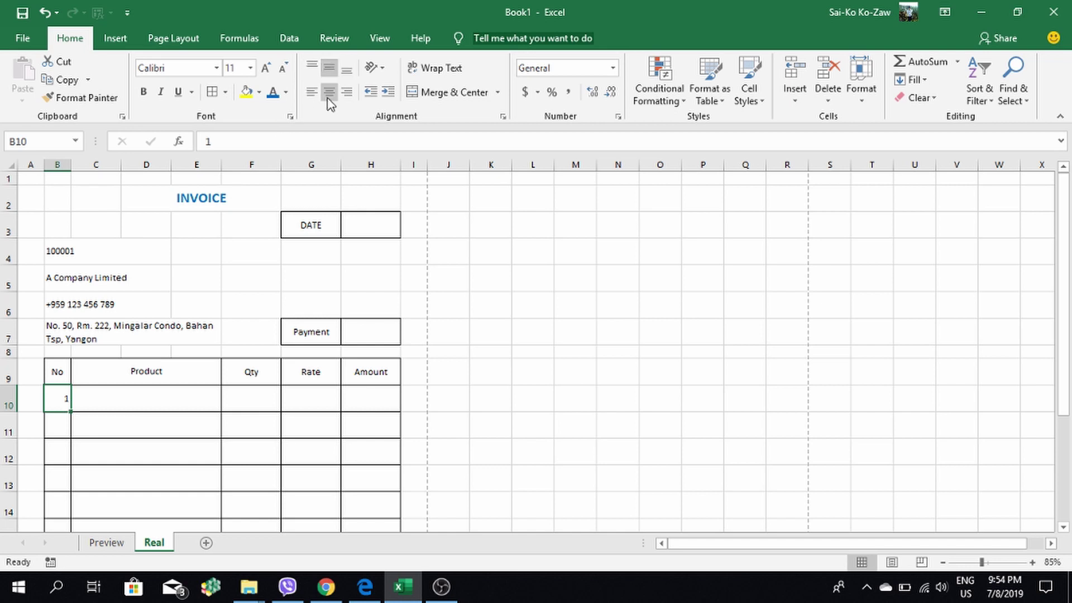
{"action": "left_click", "coordinate": [329, 91]}
{"action": "left_click", "coordinate": [65, 418]}
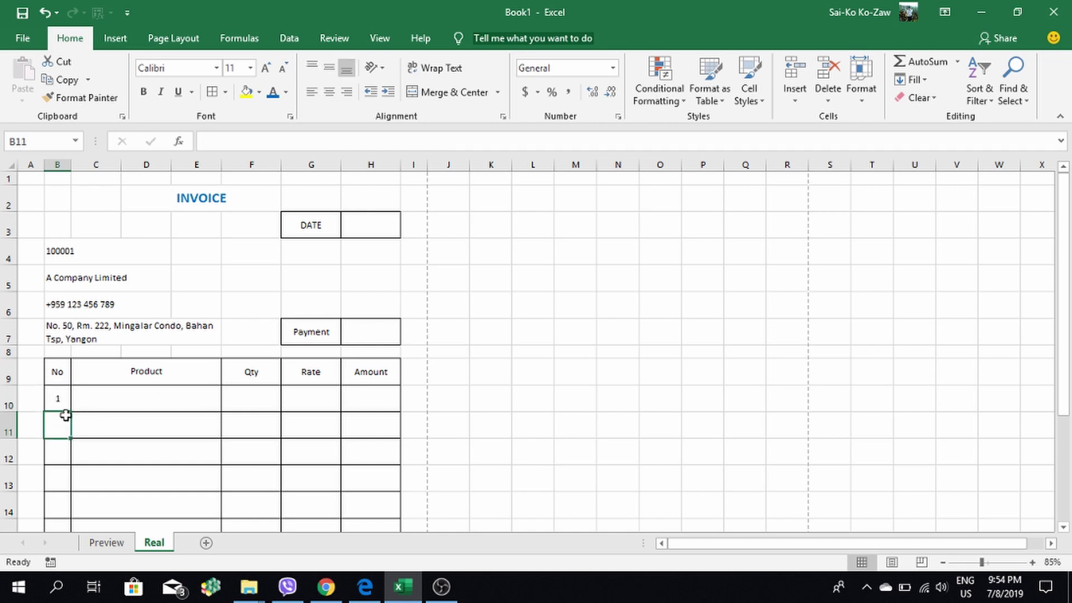
{"action": "left_click", "coordinate": [67, 405]}
{"action": "left_click_drag", "start_coordinate": [73, 412], "coordinate": [68, 469]}
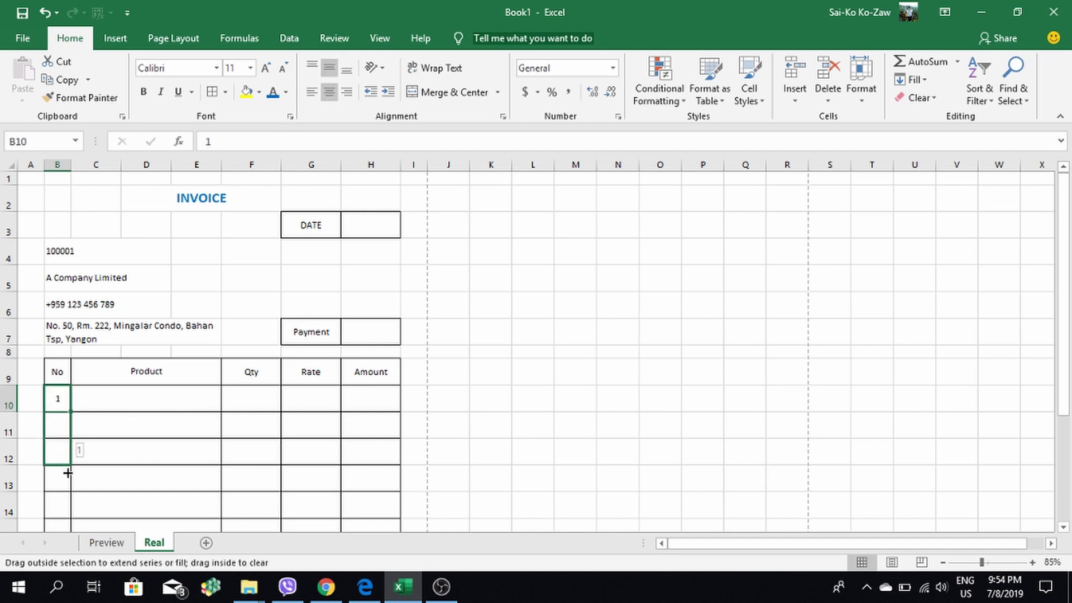
{"action": "left_click", "coordinate": [82, 475]}
{"action": "left_click", "coordinate": [104, 401]}
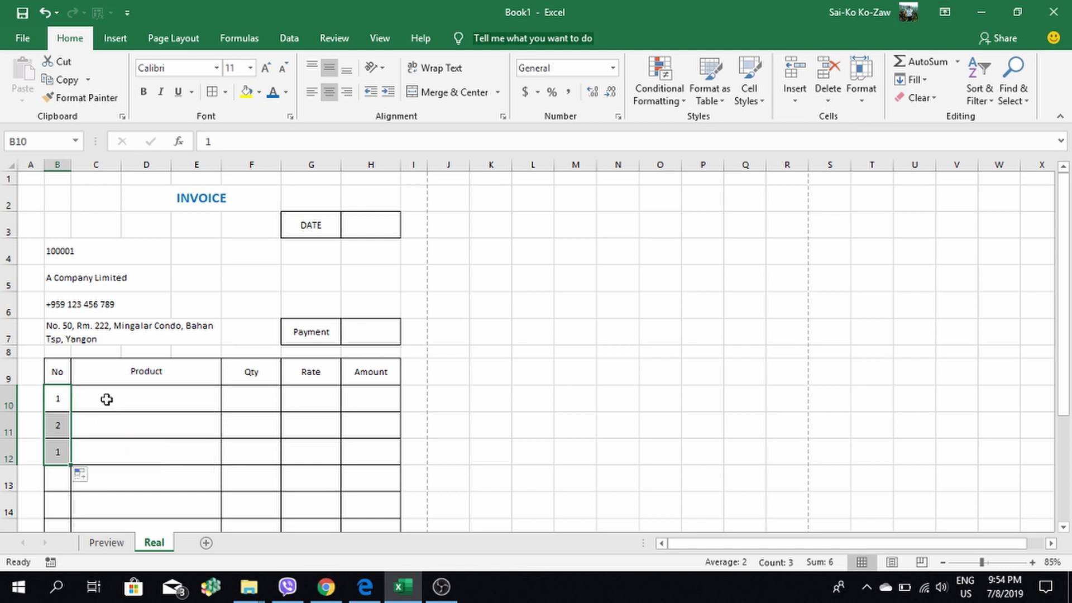
Enter the products Apple, Orange and Lemon in C10:C12
{"action": "left_click", "coordinate": [107, 399]}
{"action": "type", "text": "Apple"}
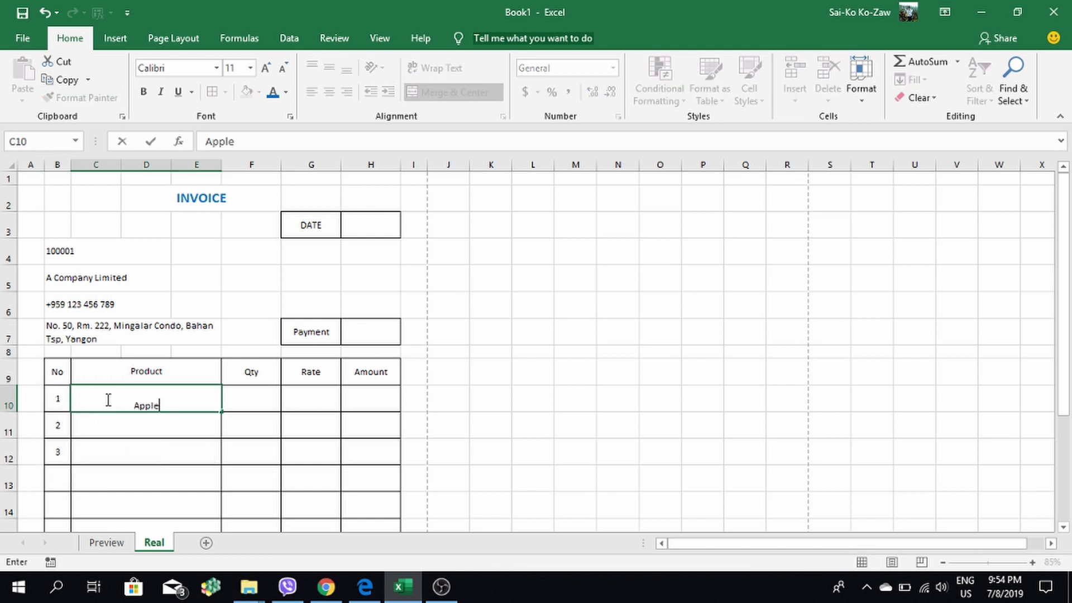
{"action": "left_click", "coordinate": [140, 424]}
{"action": "type", "text": "O"}
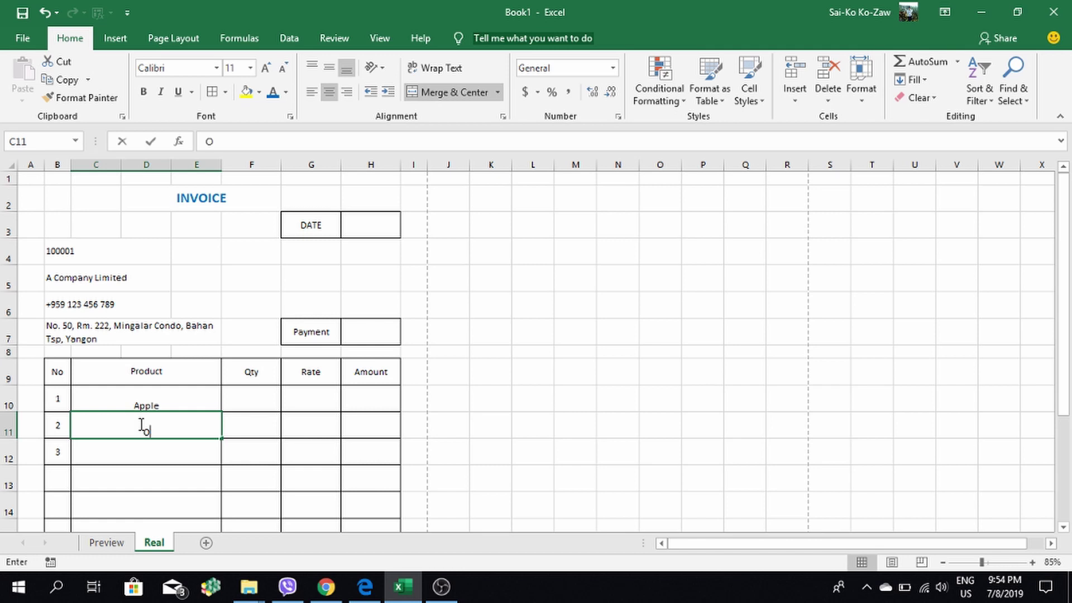
{"action": "type", "text": "range"}
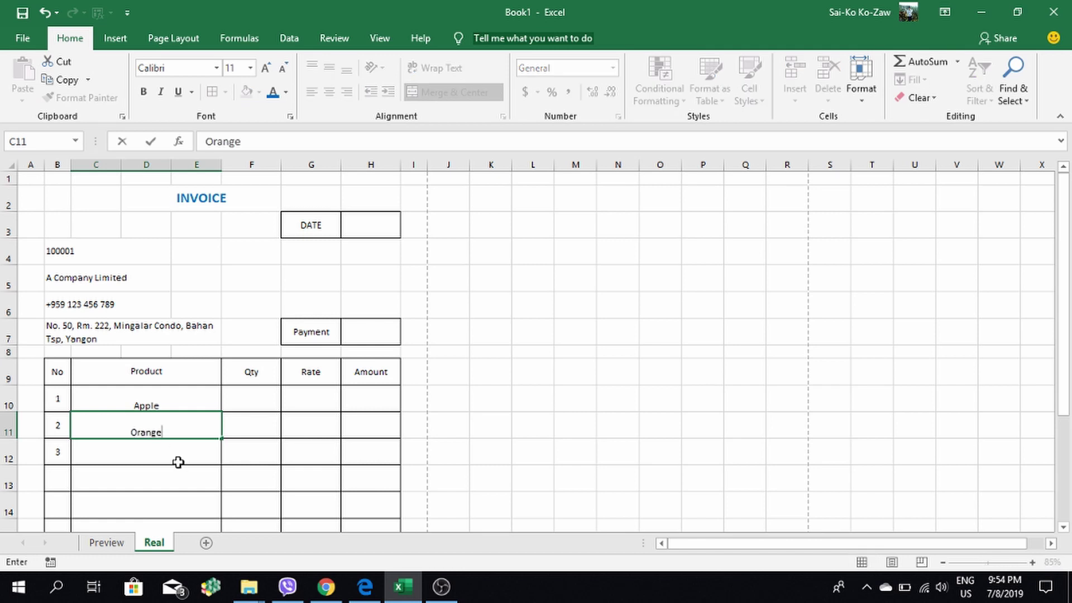
{"action": "left_click", "coordinate": [173, 455]}
{"action": "type", "text": "Lemo"}
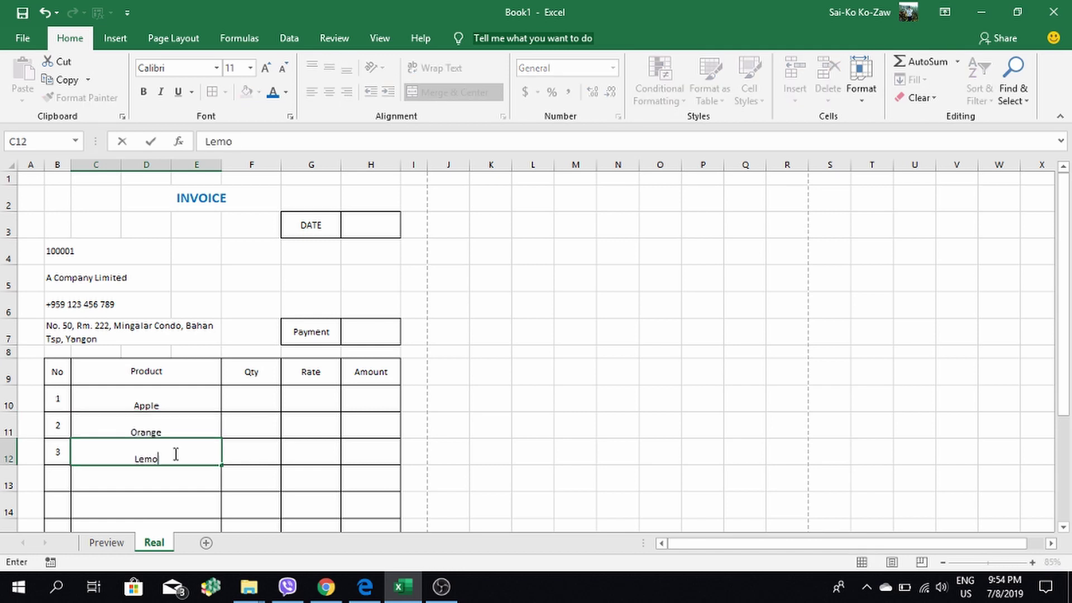
{"action": "type", "text": "n"}
Enter quantities 10, 8 and 12 in F10:F12
{"action": "left_click", "coordinate": [229, 398]}
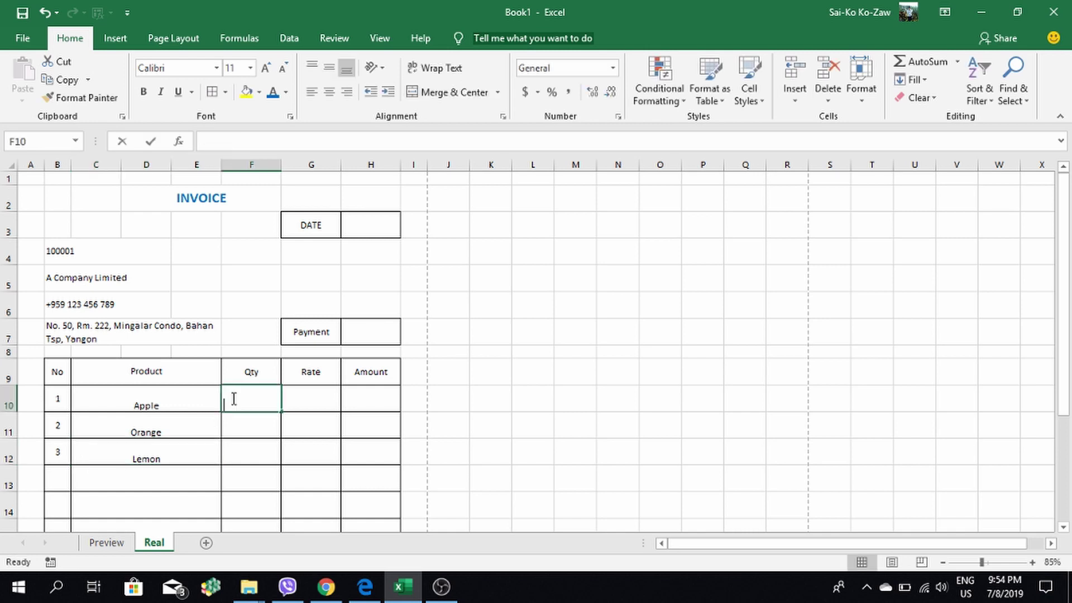
{"action": "type", "text": "10"}
{"action": "left_click", "coordinate": [259, 425]}
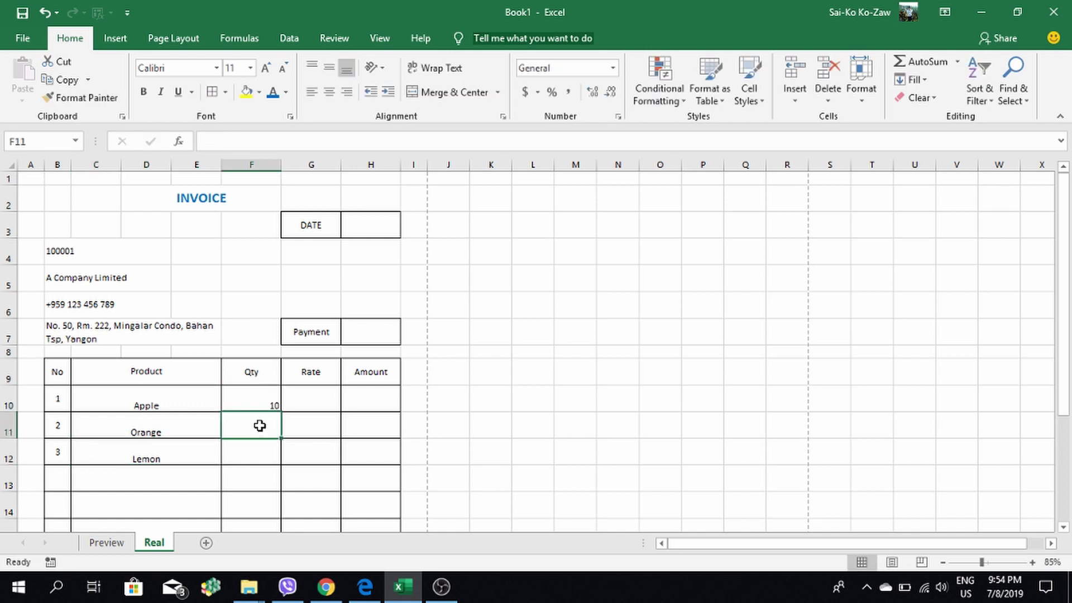
{"action": "type", "text": "8"}
{"action": "left_click", "coordinate": [237, 451]}
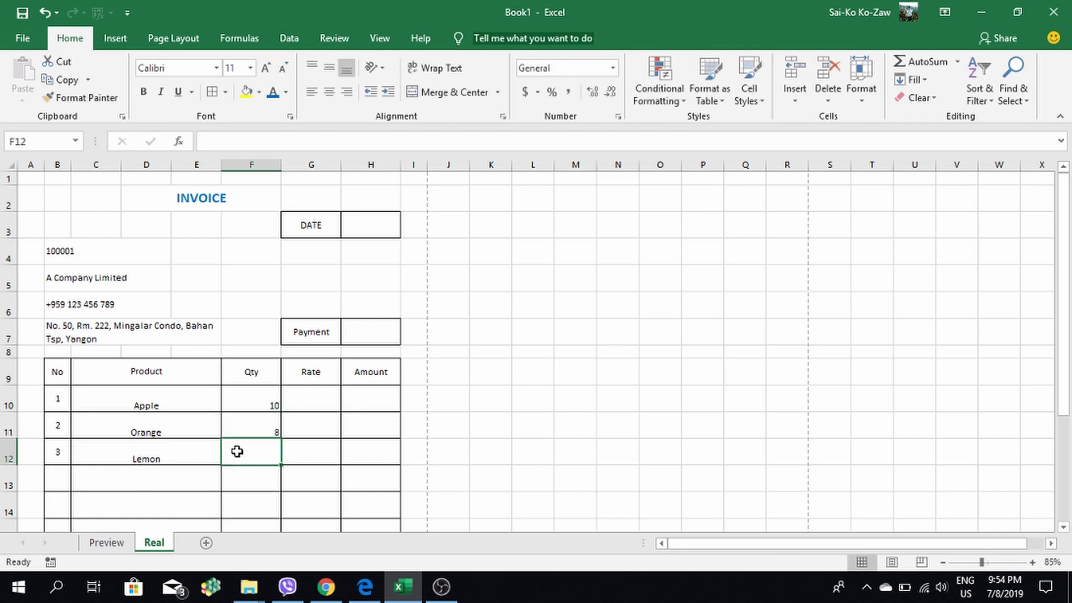
{"action": "type", "text": "12"}
{"action": "left_click", "coordinate": [306, 453]}
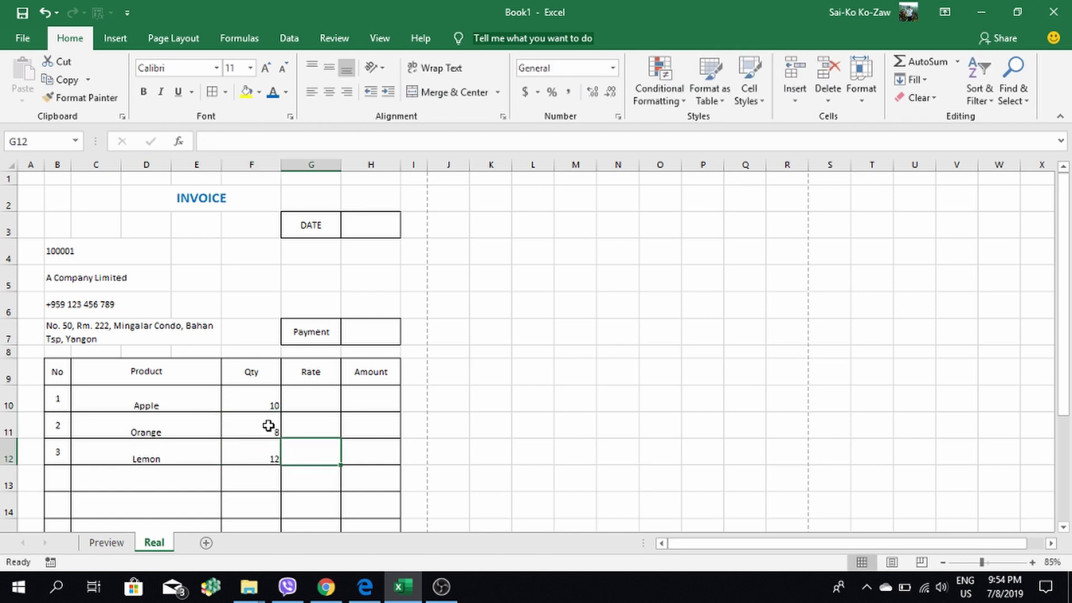
Apply Middle Align and Center to the item rows C10:H12
{"action": "left_click_drag", "start_coordinate": [121, 397], "coordinate": [363, 433]}
{"action": "left_click_drag", "start_coordinate": [368, 452], "coordinate": [368, 452]}
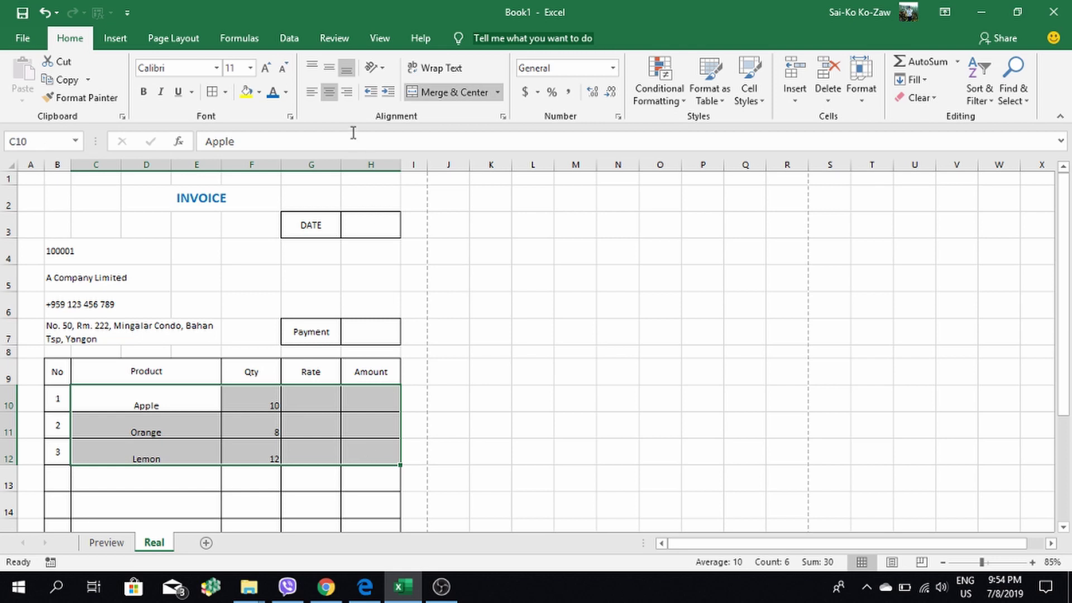
{"action": "left_click", "coordinate": [329, 68]}
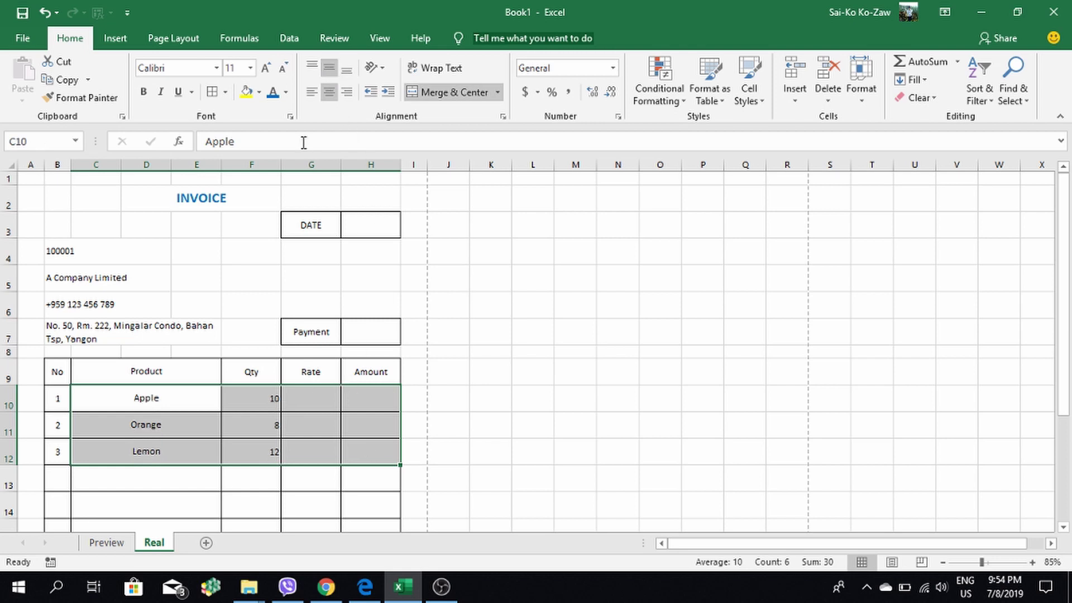
{"action": "left_click", "coordinate": [333, 96]}
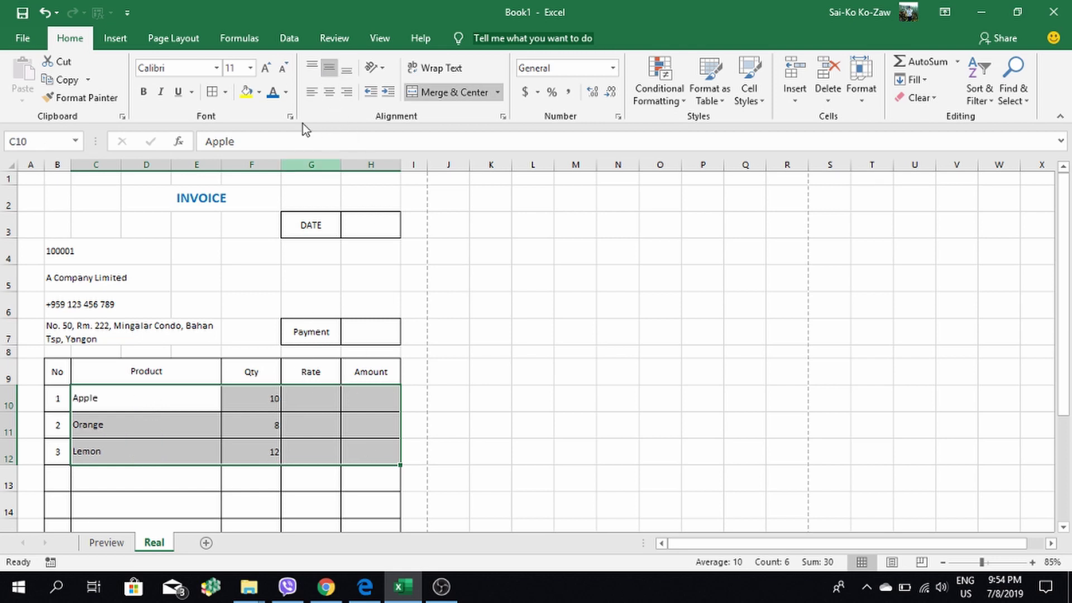
{"action": "left_click", "coordinate": [330, 94]}
{"action": "left_click", "coordinate": [314, 402]}
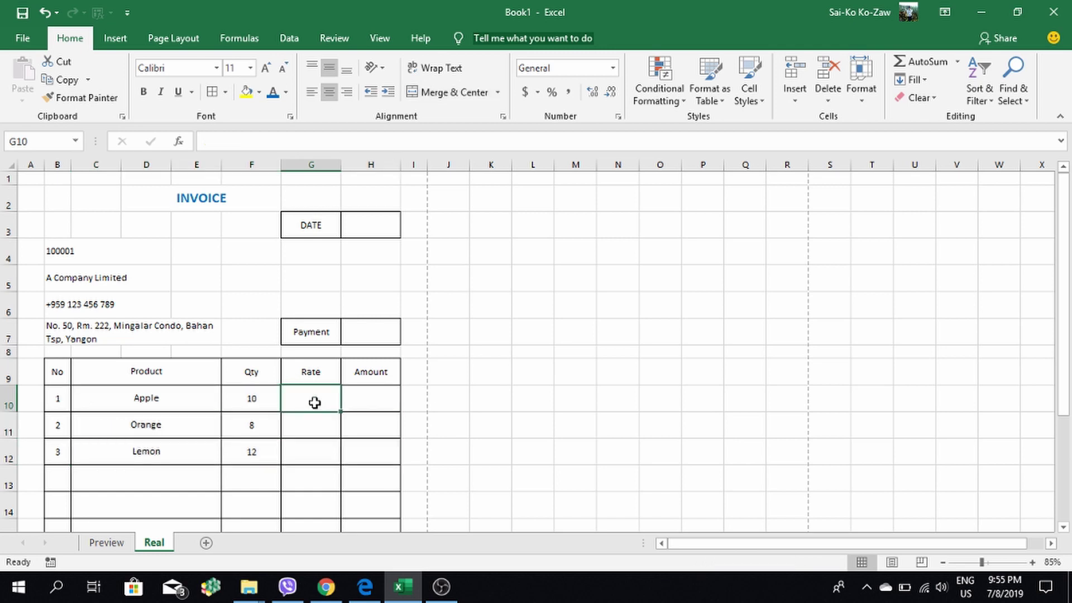
Enter rates 100, 180 and 75 in G10:G12 and check Apple's quantity in F10
{"action": "type", "text": "100"}
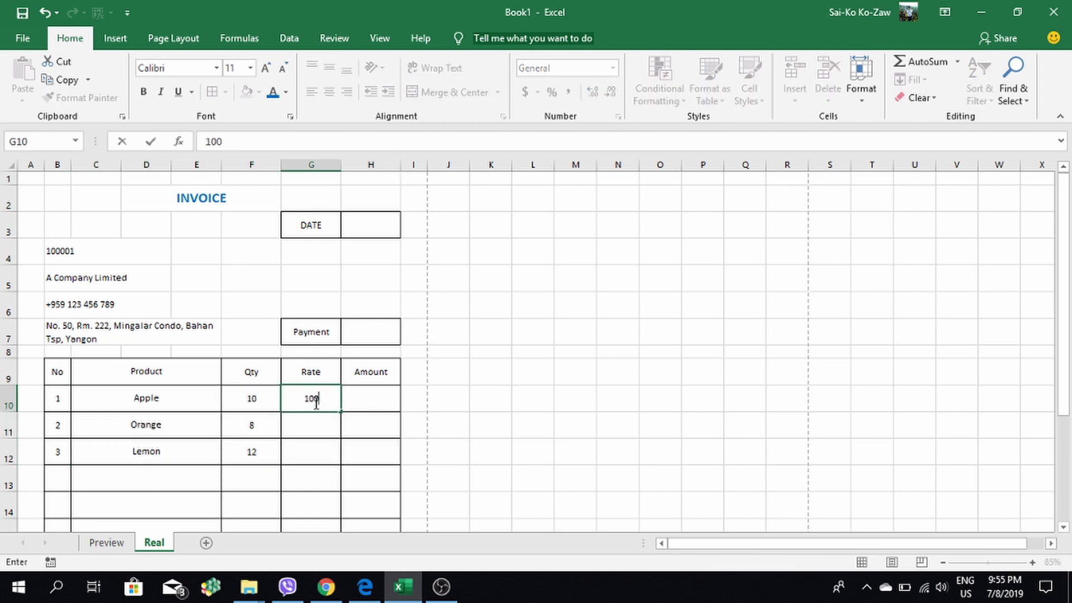
{"action": "key", "text": "Return"}
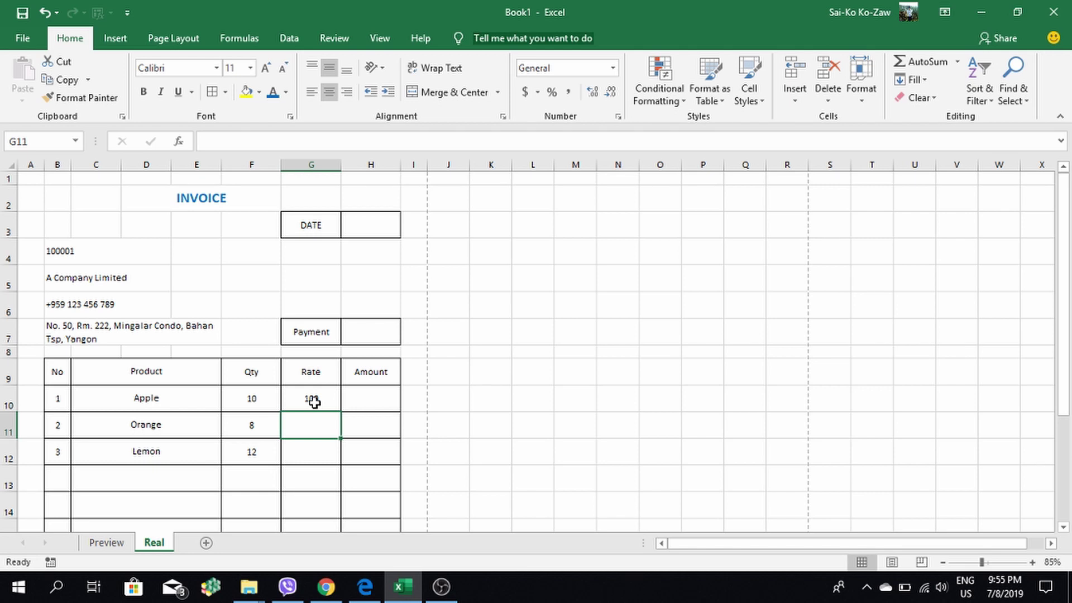
{"action": "type", "text": "180"}
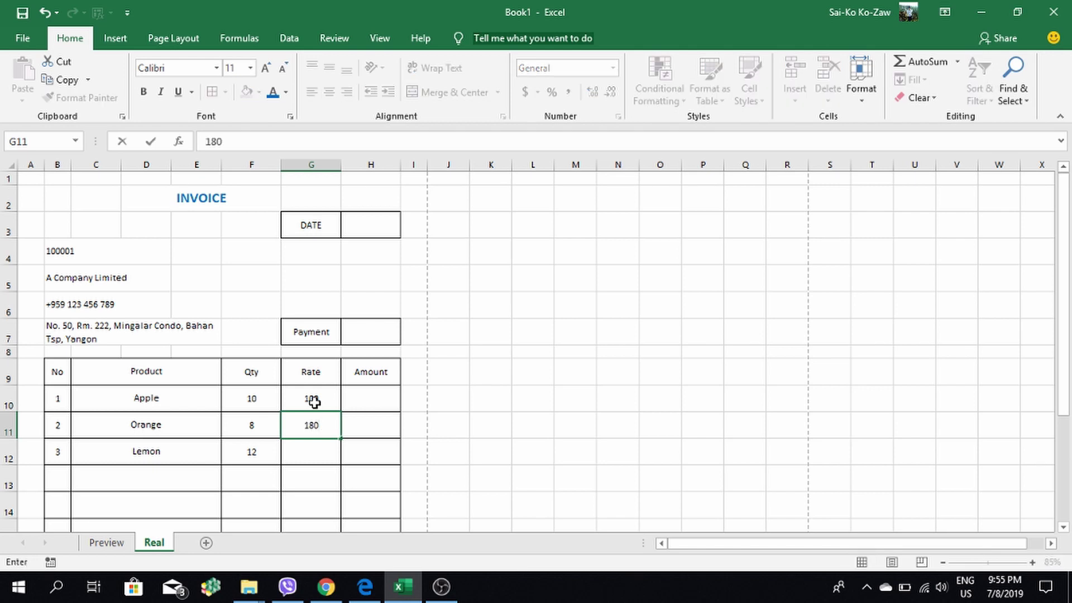
{"action": "key", "text": "Return"}
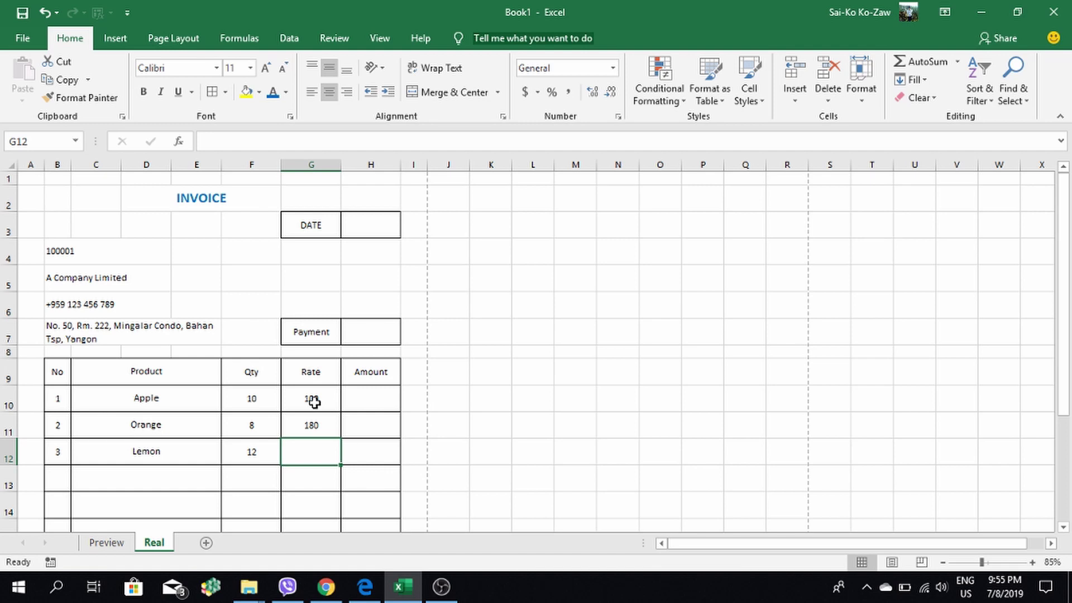
{"action": "type", "text": "75"}
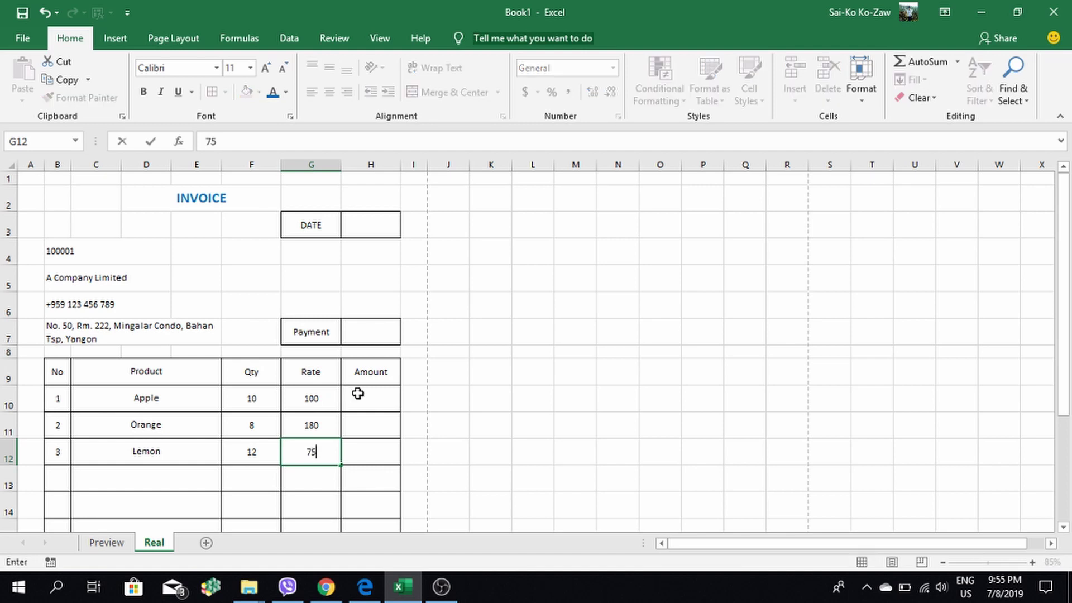
{"action": "left_click", "coordinate": [315, 399]}
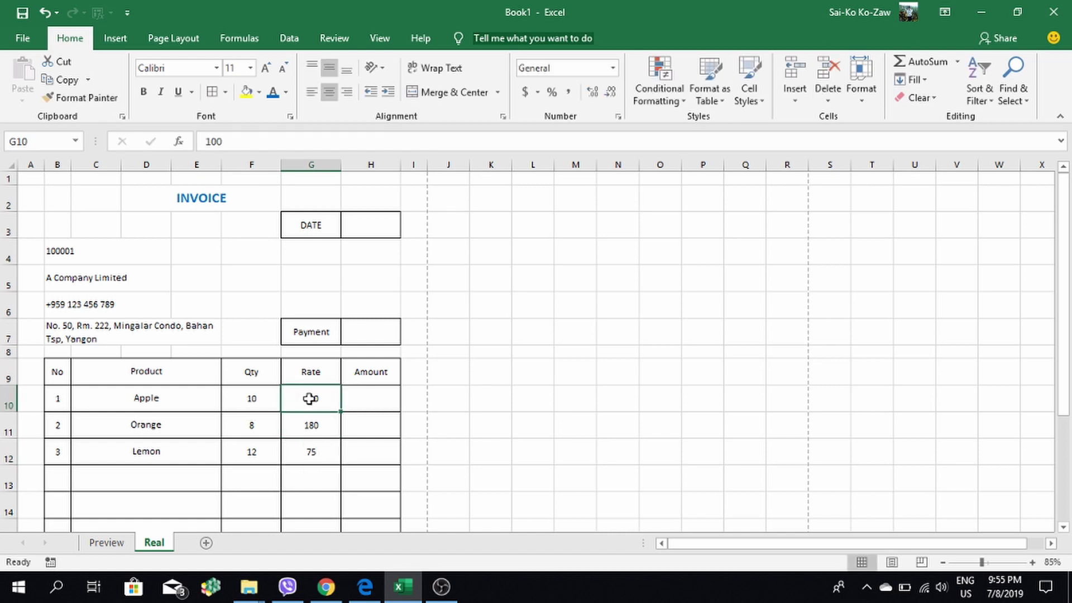
{"action": "left_click", "coordinate": [260, 400]}
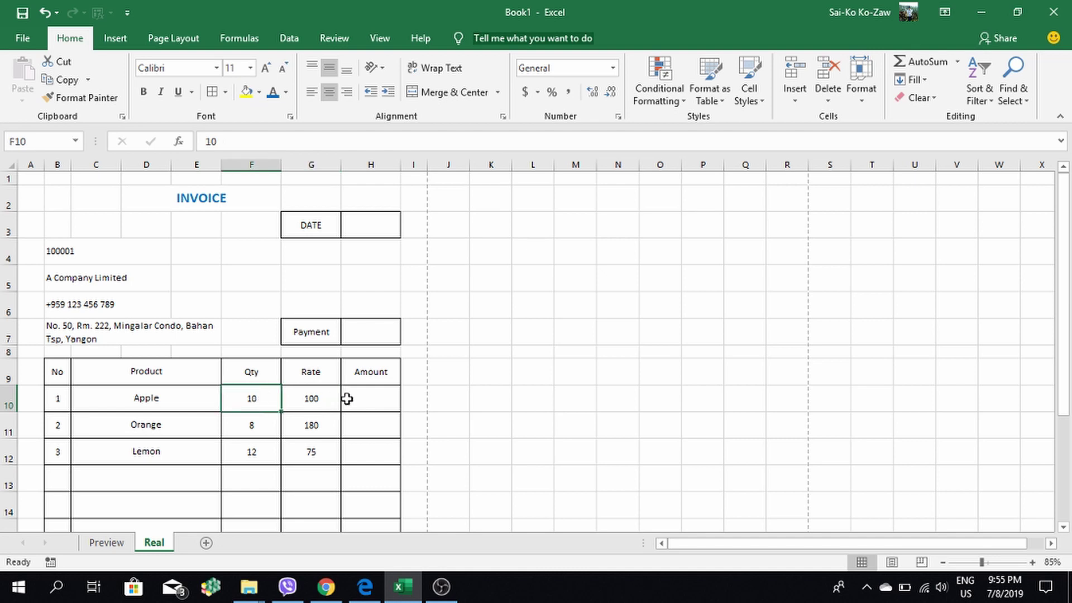
{"action": "left_click", "coordinate": [348, 398]}
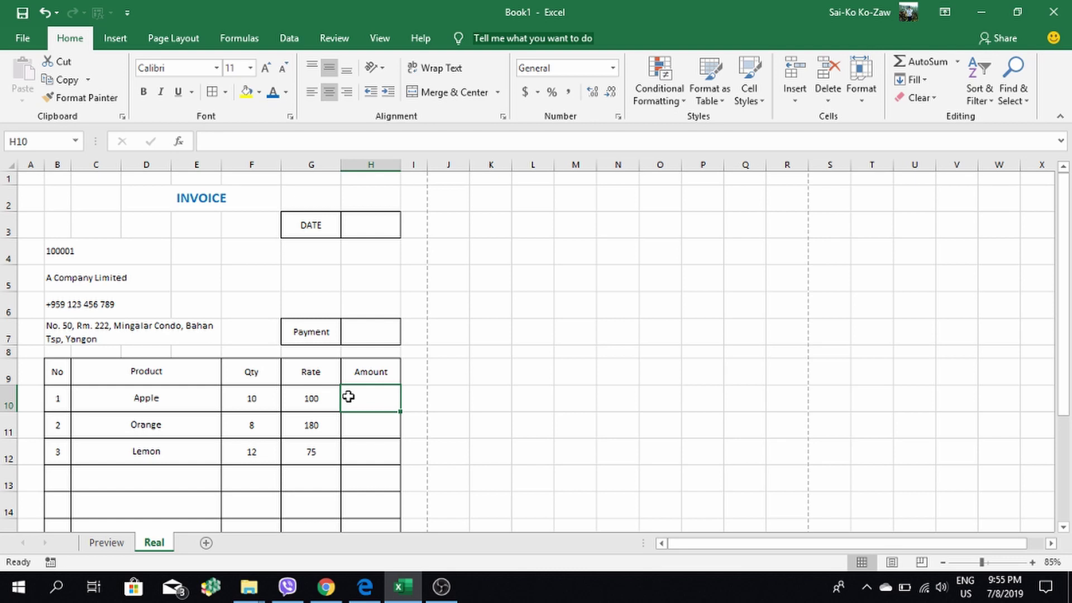
Enter =G10*F10 in H10 so Apple's amount shows 1000
{"action": "type", "text": "="}
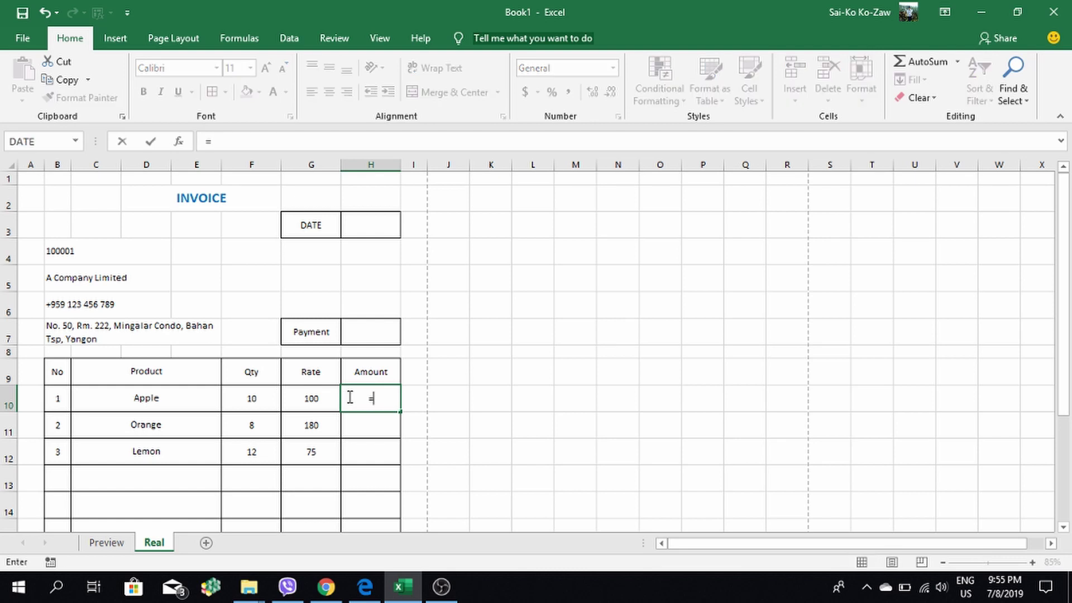
{"action": "left_click", "coordinate": [309, 400]}
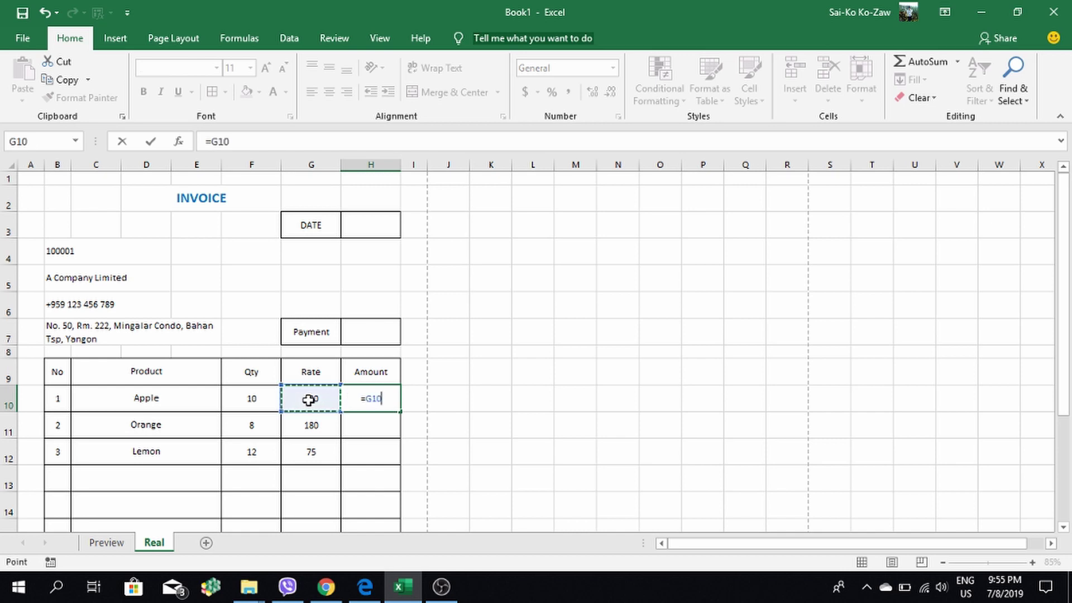
{"action": "type", "text": "*"}
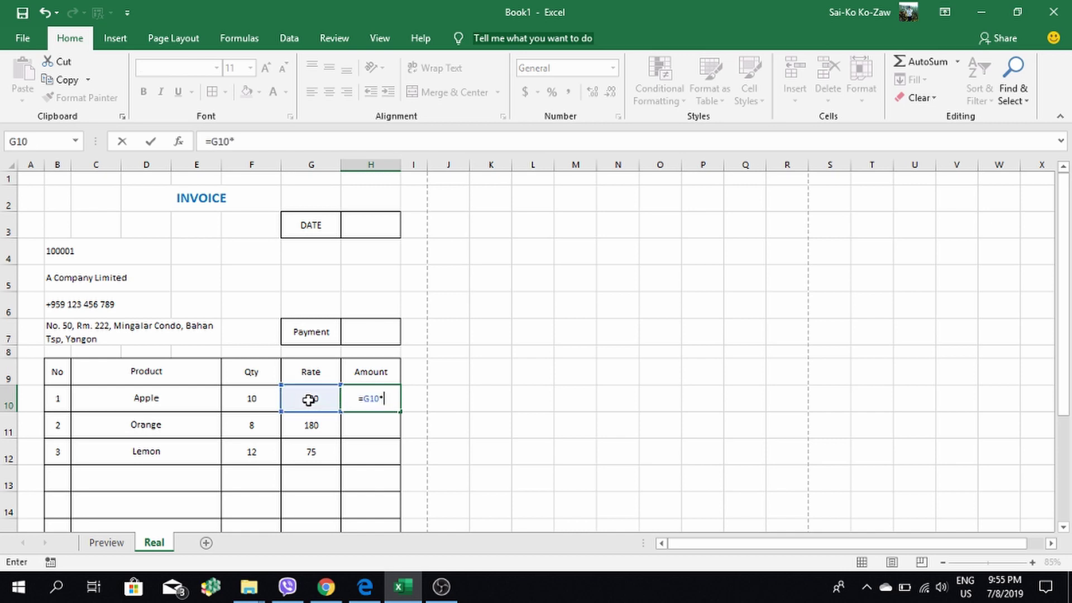
{"action": "key", "text": "BackSpace"}
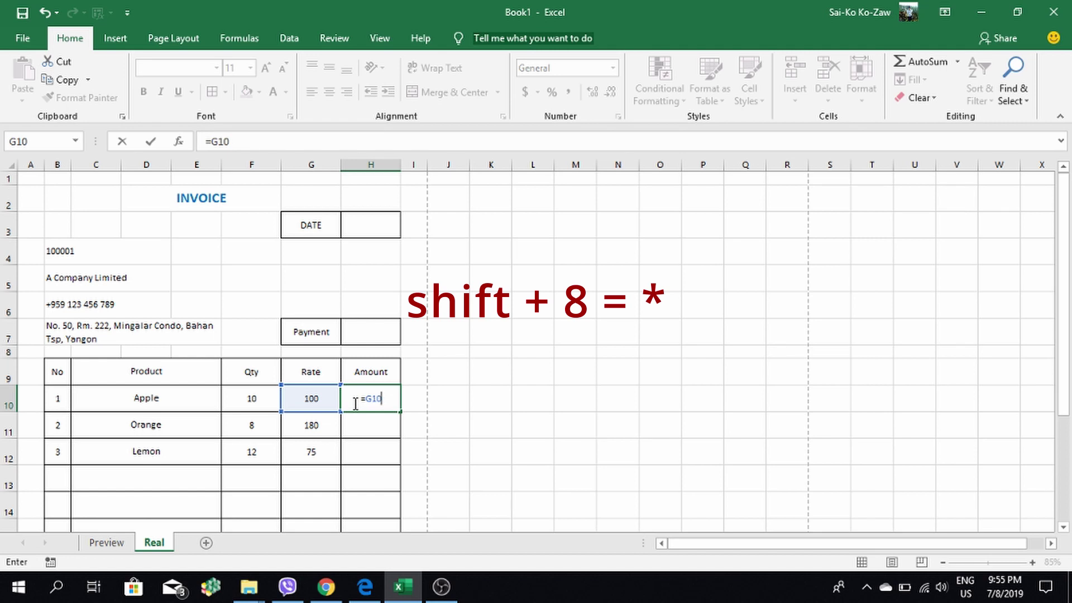
{"action": "type", "text": "*"}
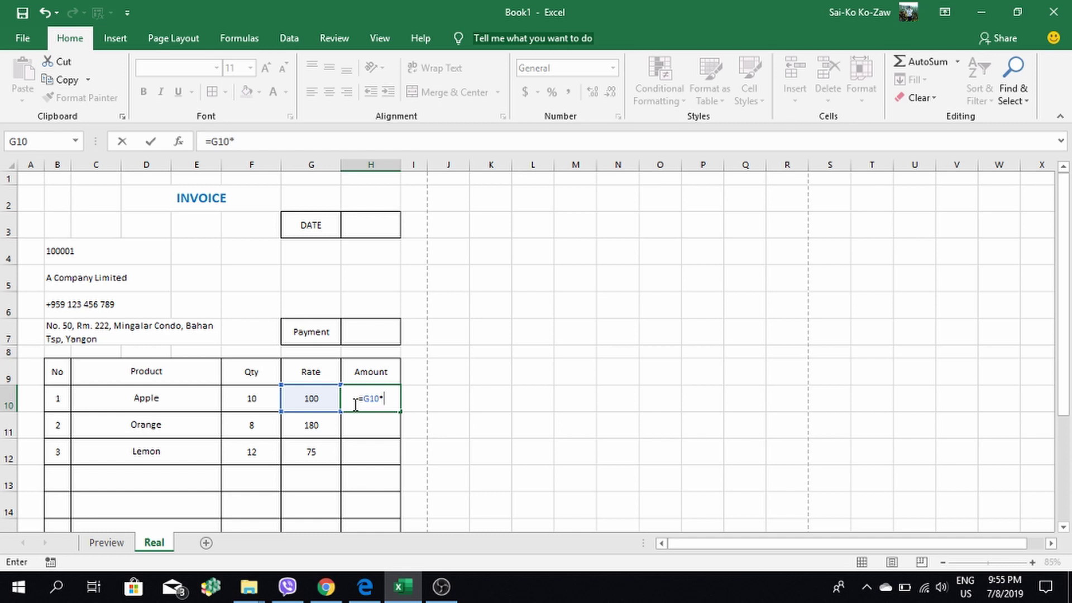
{"action": "left_click", "coordinate": [250, 402]}
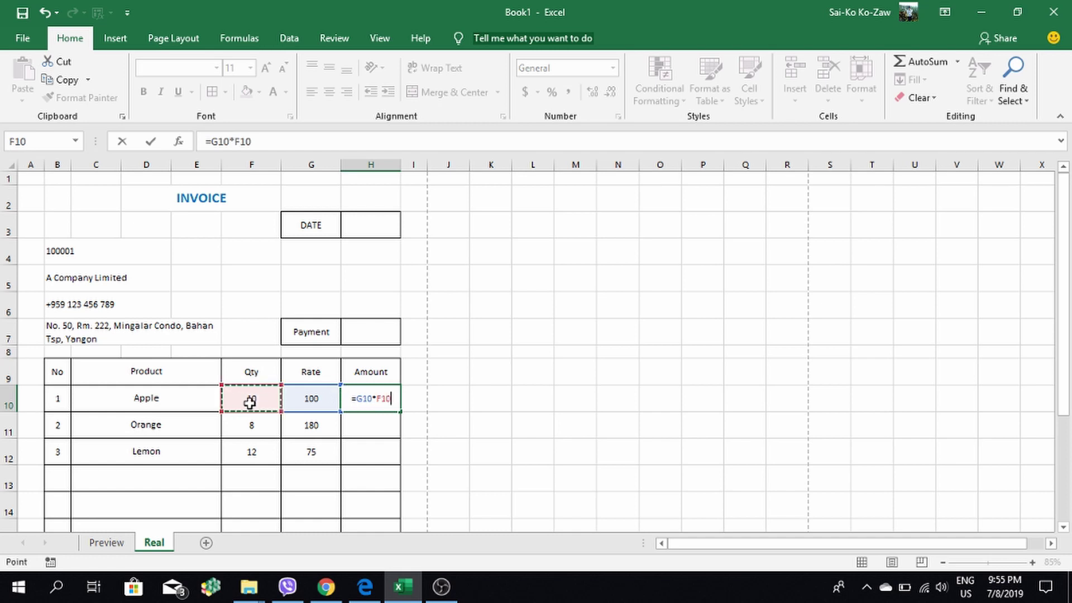
{"action": "key", "text": "Return"}
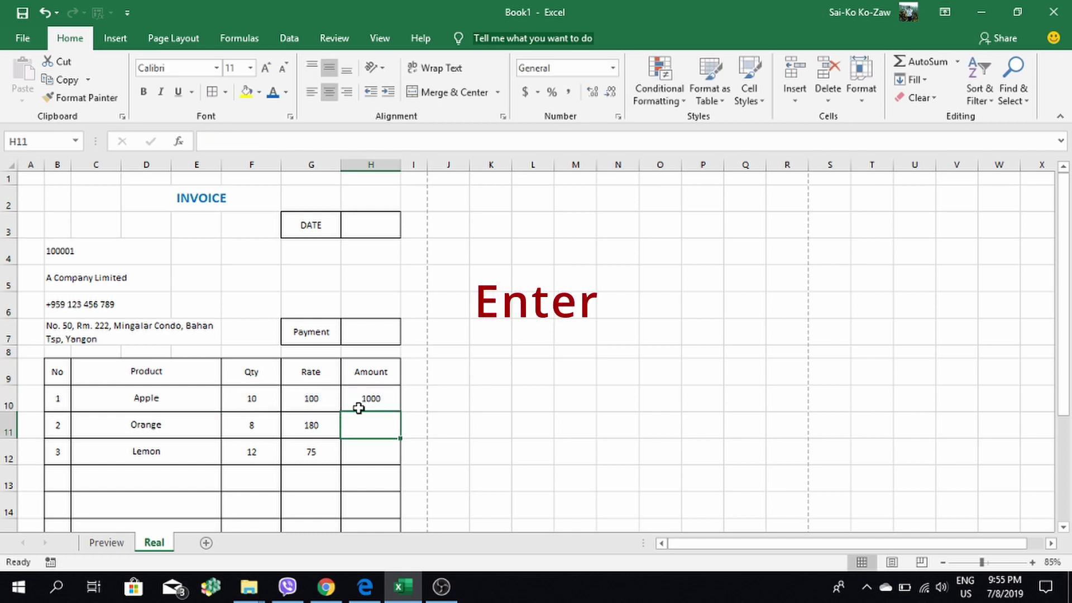
{"action": "left_click", "coordinate": [368, 401]}
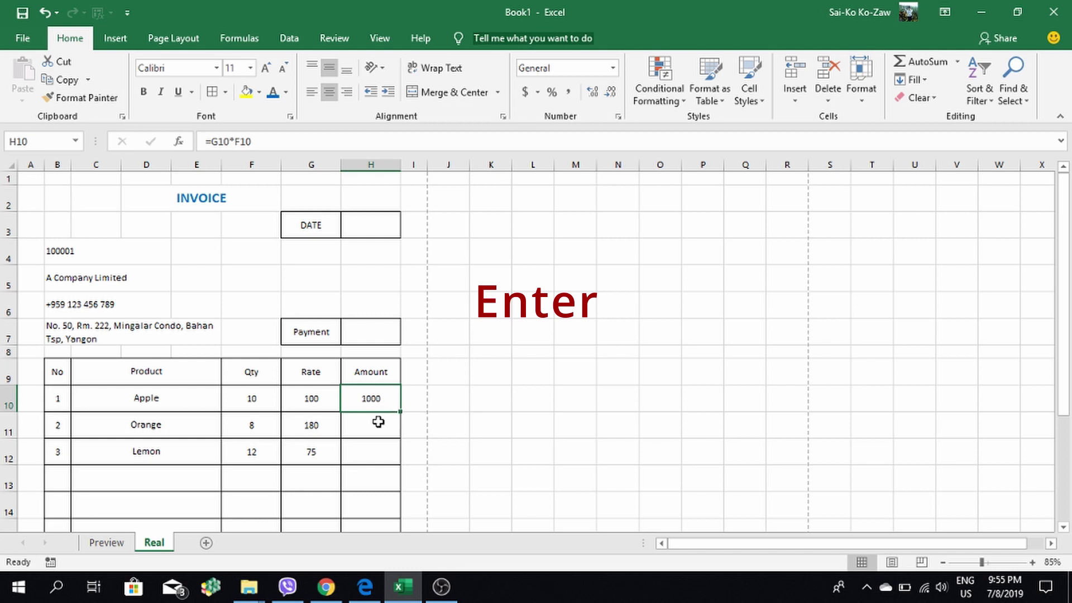
Enter =G11*F11 in H11 and fill it down to H12, giving 1440 and 900
{"action": "left_click", "coordinate": [378, 422]}
{"action": "type", "text": "="}
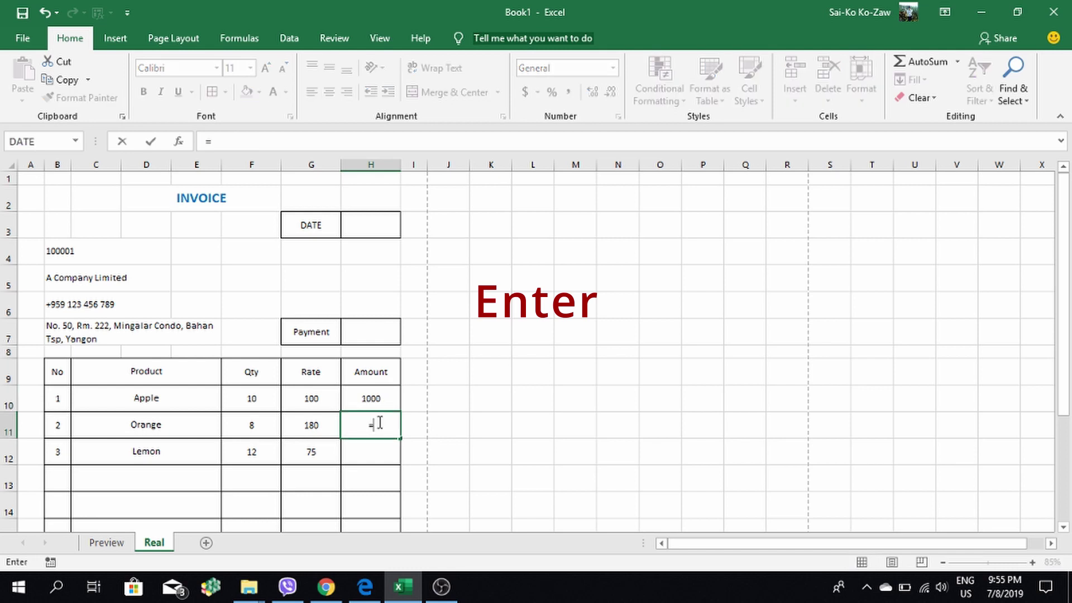
{"action": "left_click", "coordinate": [300, 428]}
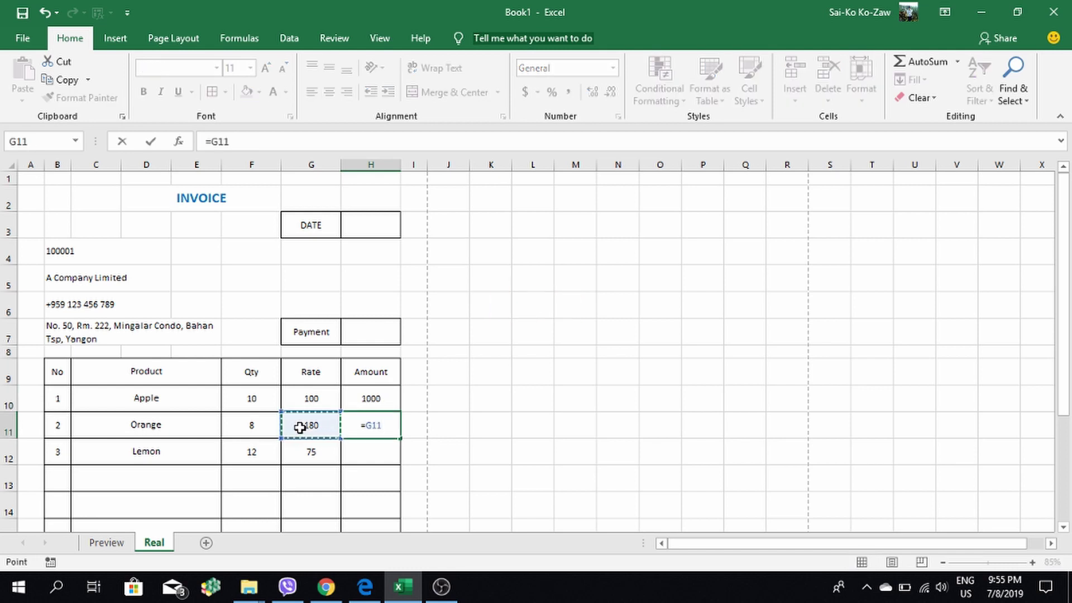
{"action": "type", "text": "*"}
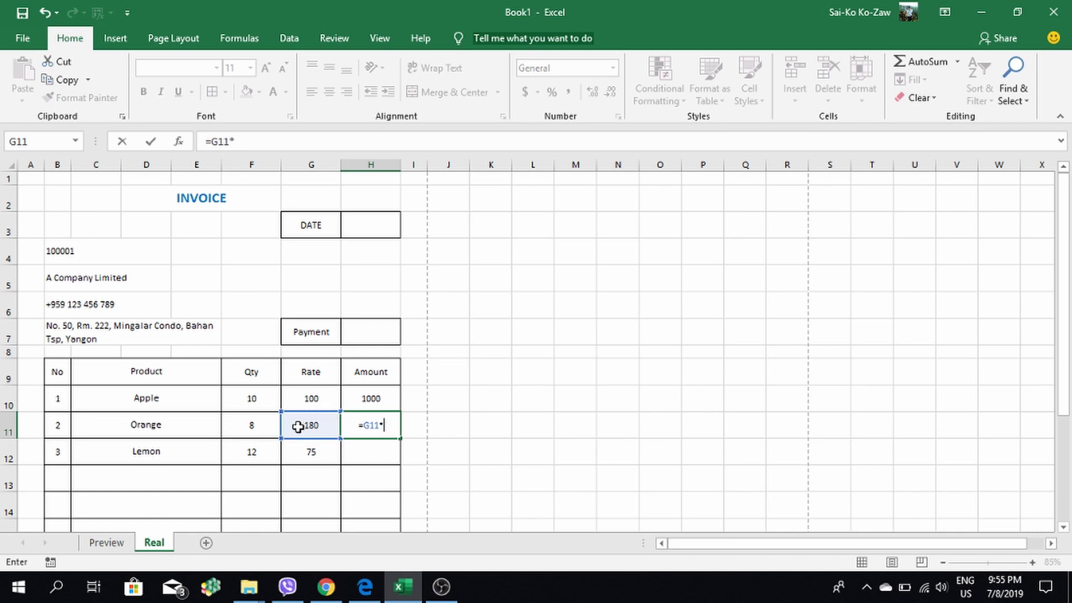
{"action": "left_click", "coordinate": [260, 429]}
{"action": "key", "text": "Return"}
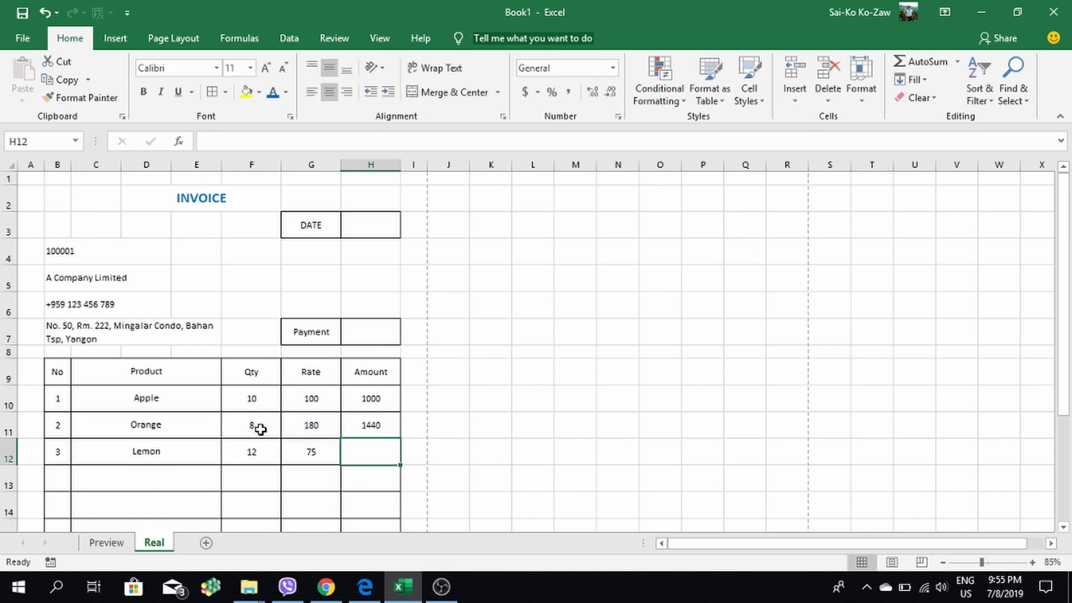
{"action": "left_click", "coordinate": [375, 428]}
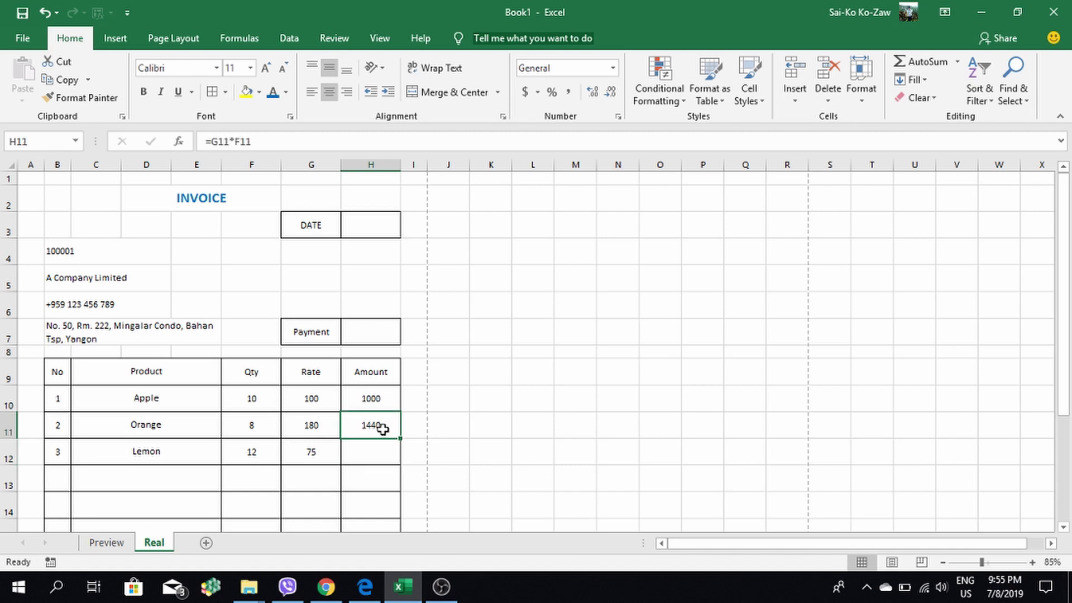
{"action": "left_click_drag", "start_coordinate": [396, 439], "coordinate": [397, 457]}
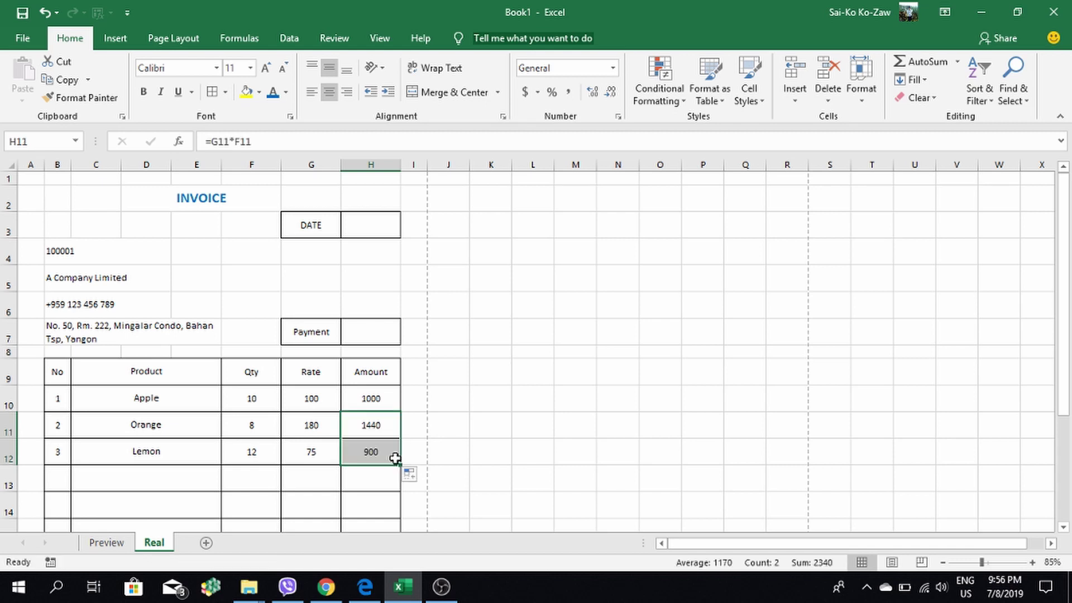
{"action": "scroll", "coordinate": [383, 454], "scroll_direction": "down", "scroll_amount": 1}
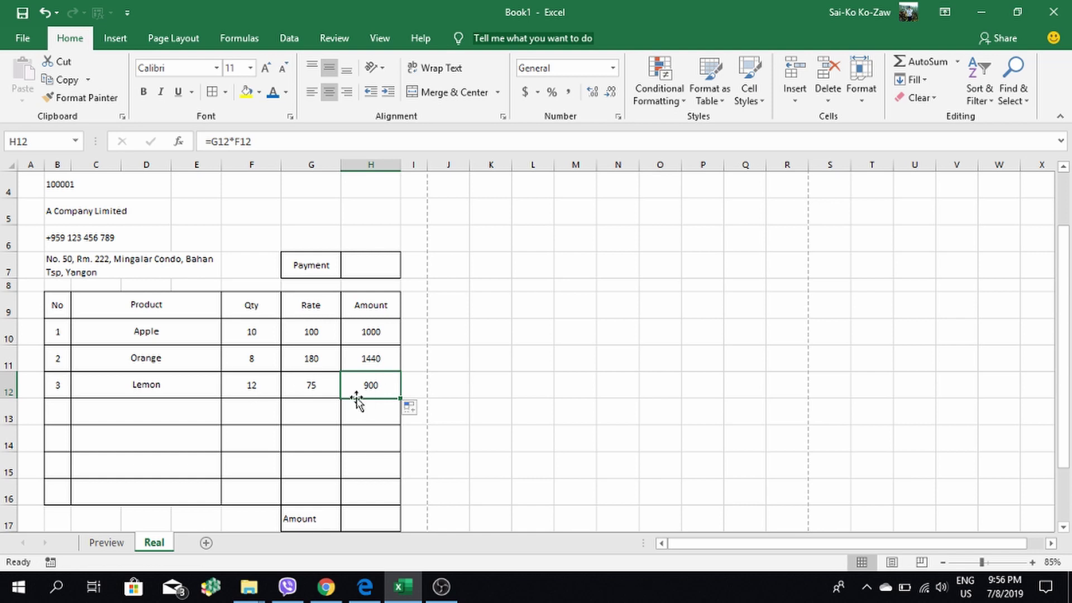
{"action": "scroll", "coordinate": [354, 385], "scroll_direction": "down", "scroll_amount": 1}
Enter =SUM(H10:H16) in H17 to total the item amounts to 3340
{"action": "left_click", "coordinate": [374, 441]}
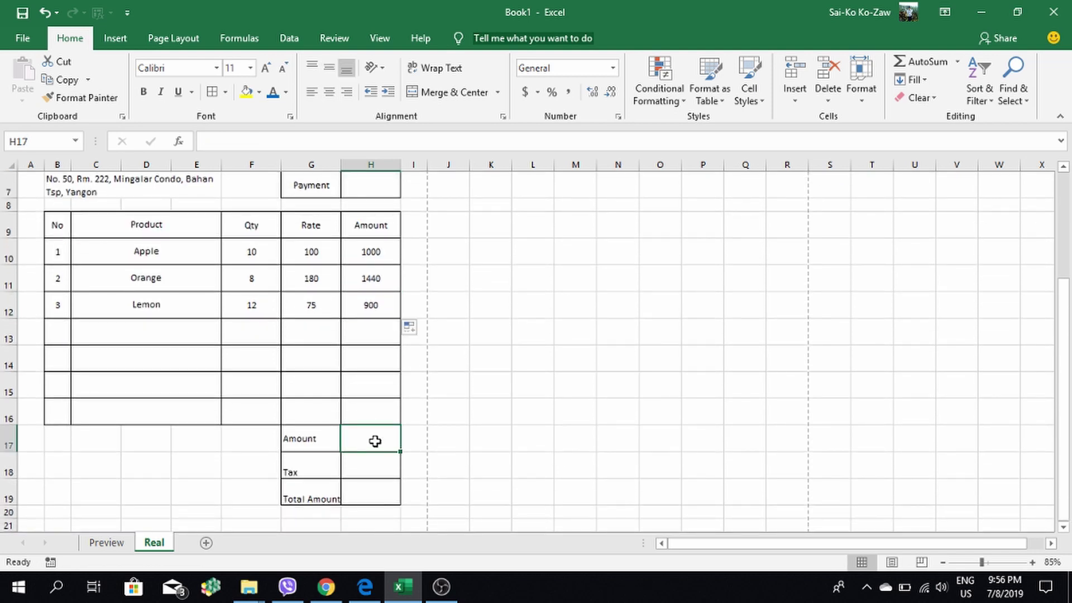
{"action": "type", "text": "="}
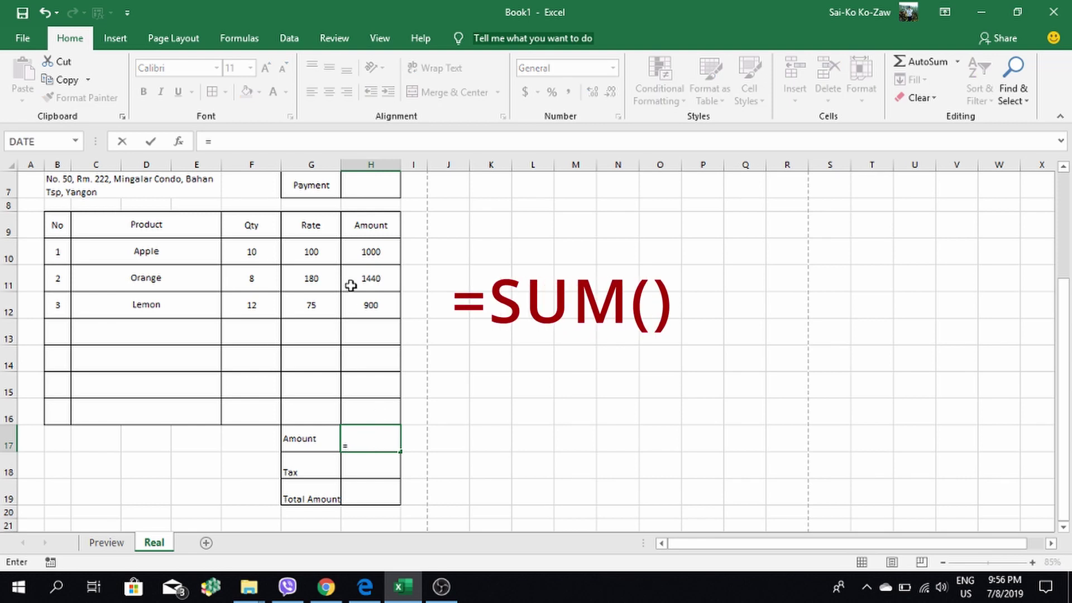
{"action": "type", "text": "SU"}
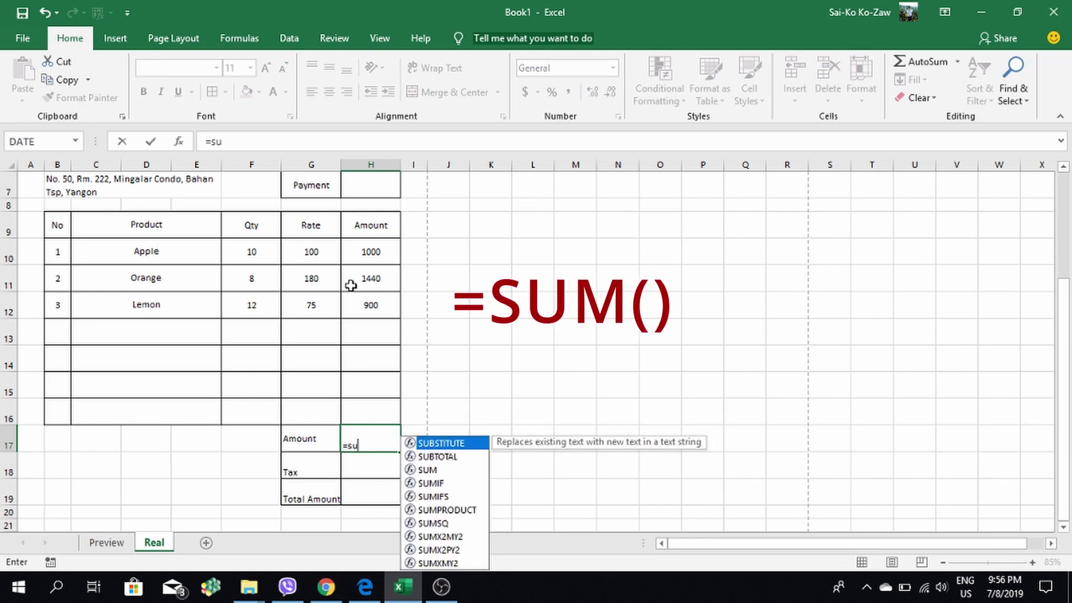
{"action": "type", "text": "M("}
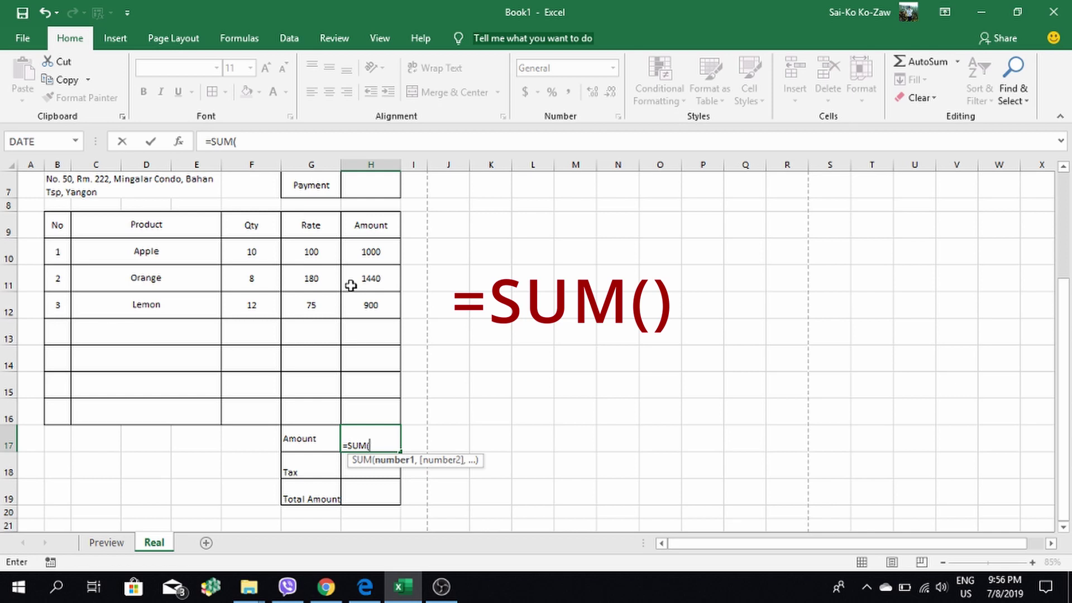
{"action": "key", "text": "BackSpace"}
{"action": "type", "text": "("}
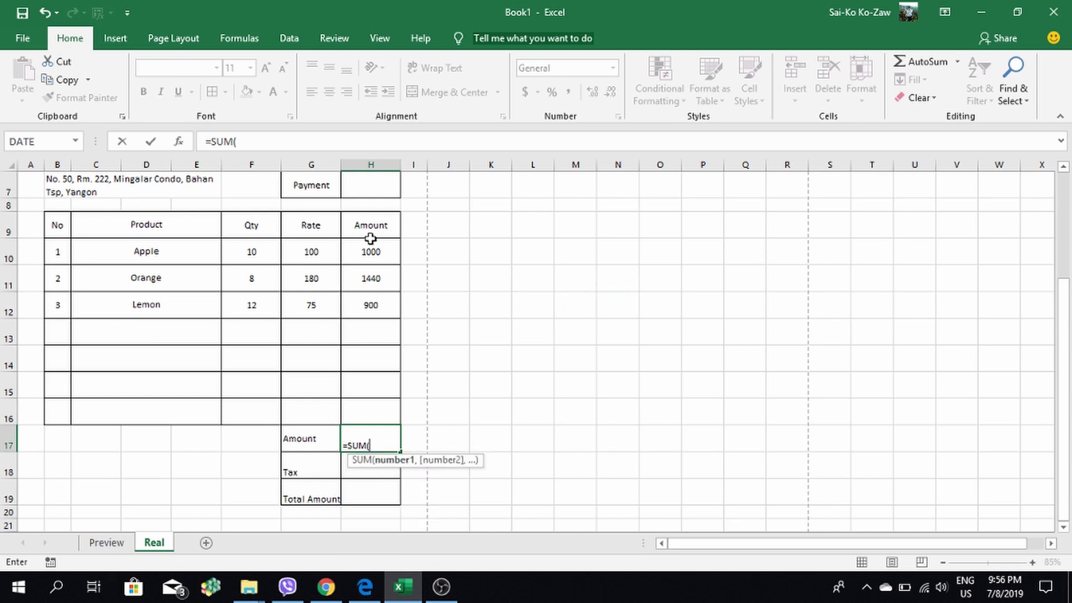
{"action": "left_click", "coordinate": [363, 261]}
{"action": "left_click_drag", "start_coordinate": [363, 261], "coordinate": [363, 419]}
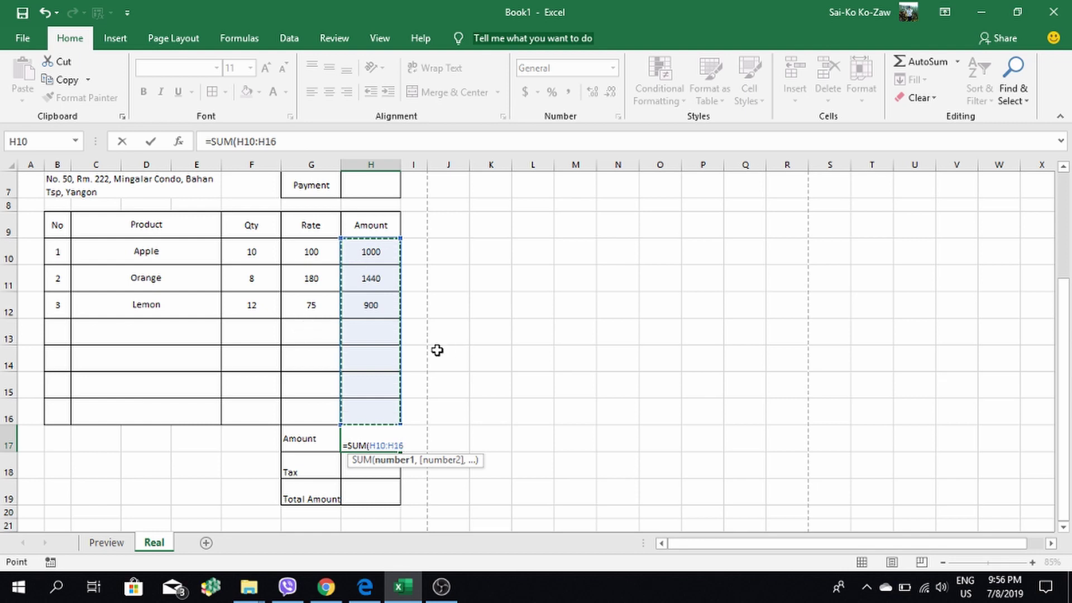
{"action": "type", "text": ")"}
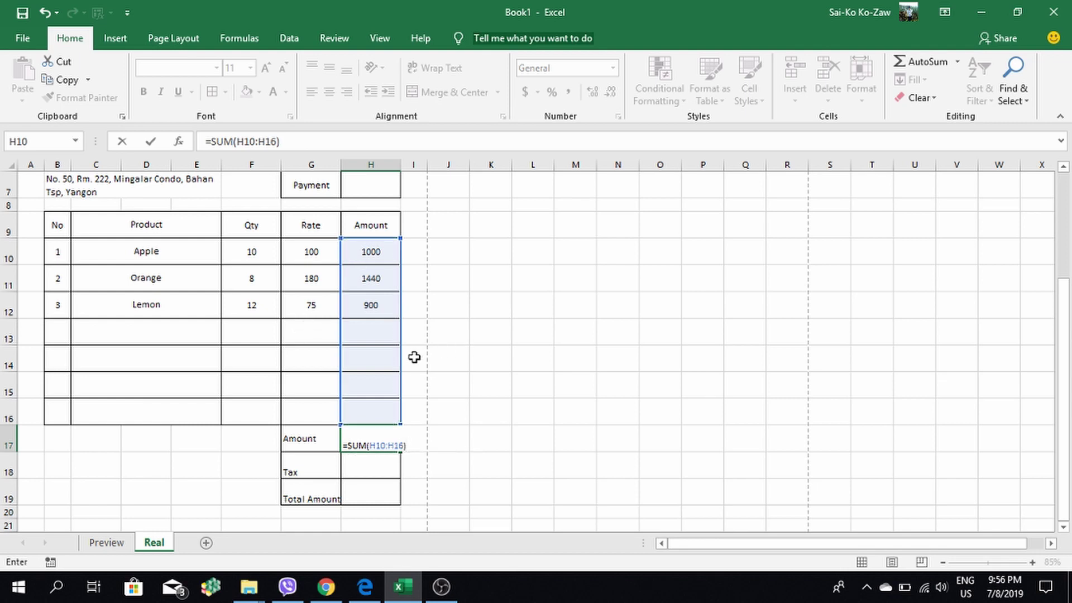
{"action": "key", "text": "Return"}
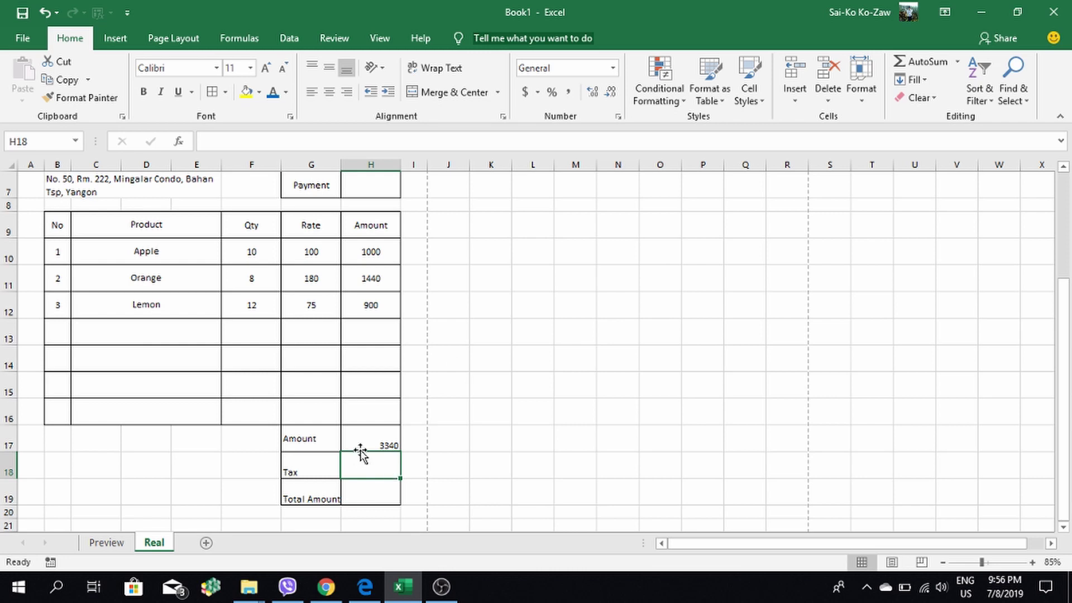
Centre the summary values H17:H19 both vertically and horizontally
{"action": "left_click", "coordinate": [361, 437]}
{"action": "left_click", "coordinate": [329, 67]}
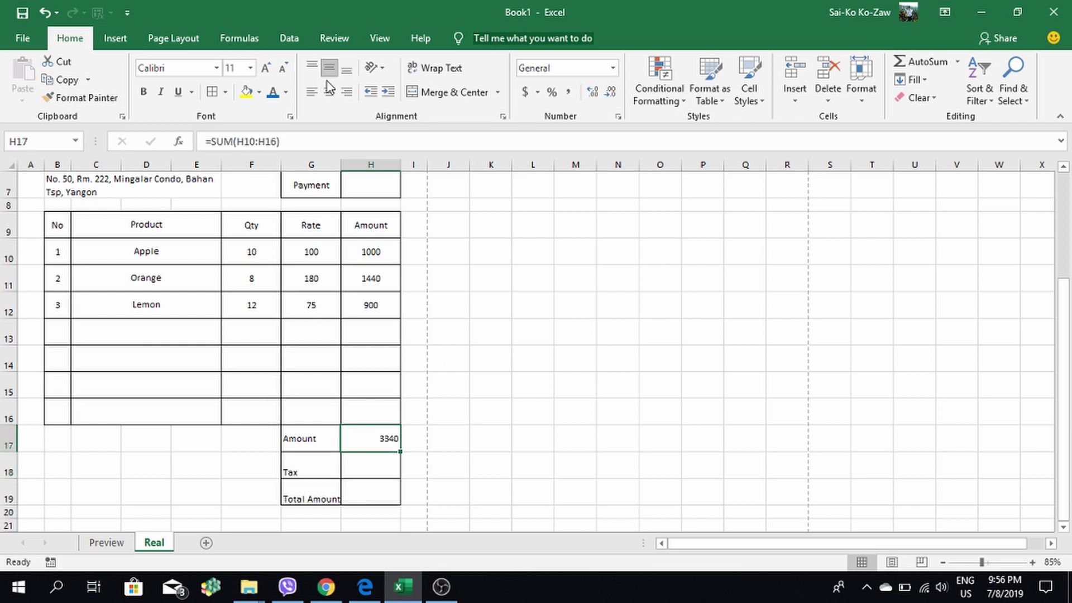
{"action": "left_click", "coordinate": [329, 92]}
{"action": "left_click_drag", "start_coordinate": [362, 436], "coordinate": [368, 488]}
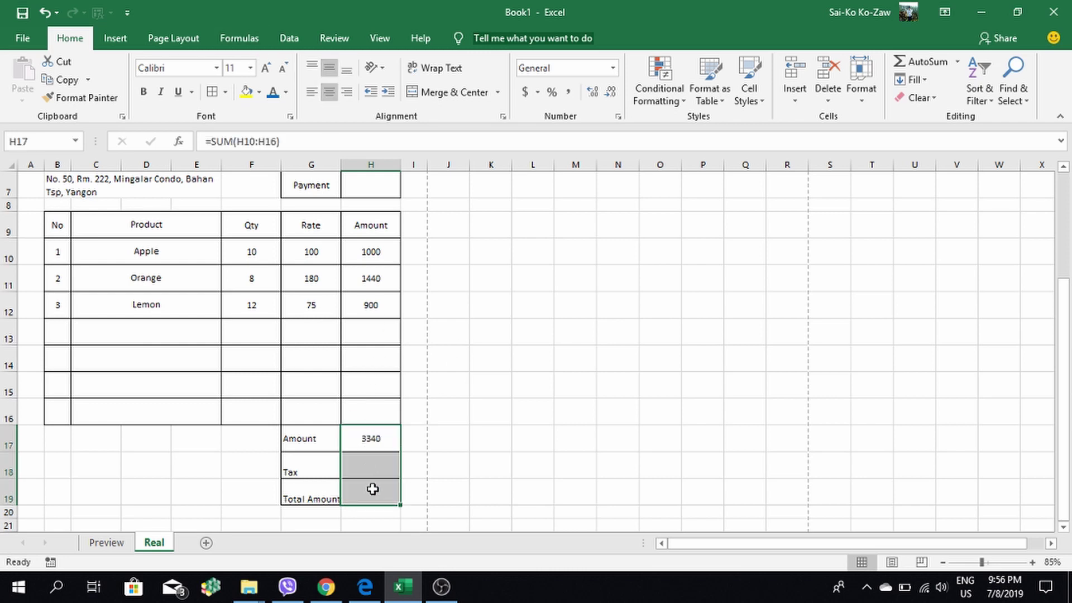
{"action": "left_click", "coordinate": [327, 96]}
{"action": "left_click", "coordinate": [328, 98]}
{"action": "left_click", "coordinate": [326, 71]}
{"action": "left_click", "coordinate": [326, 71]}
{"action": "left_click", "coordinate": [380, 466]}
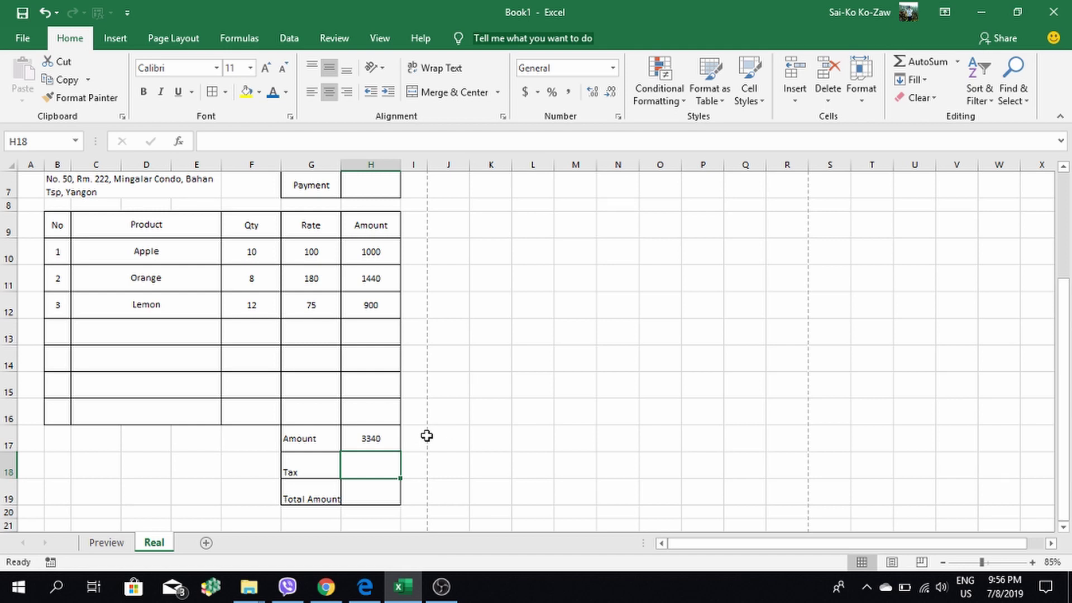
Enter =H17*0.05 in H18 so Tax shows 167
{"action": "type", "text": "="}
{"action": "left_click", "coordinate": [386, 436]}
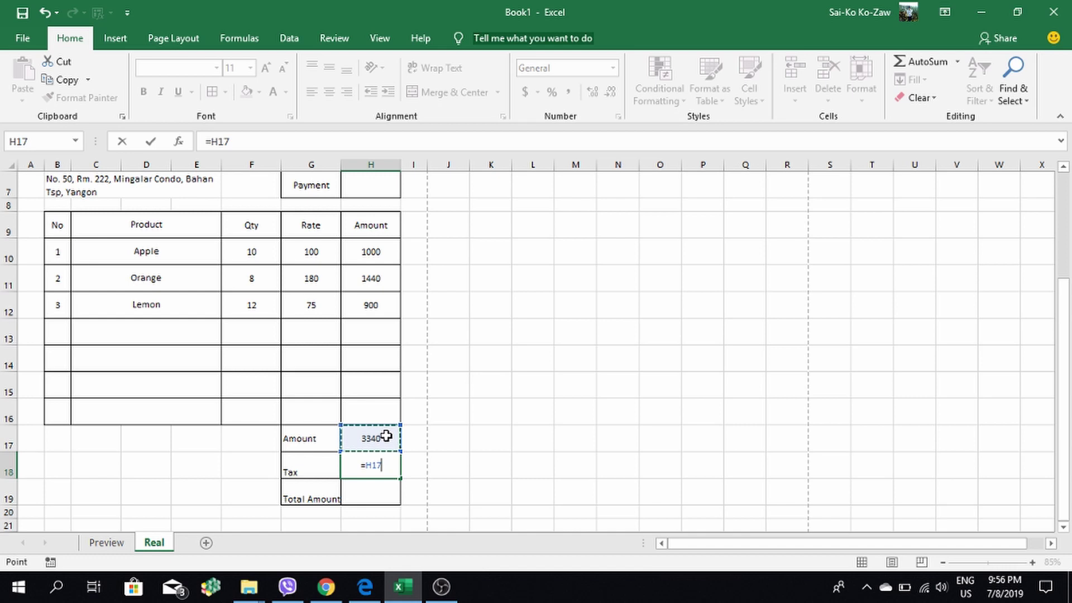
{"action": "type", "text": "*"}
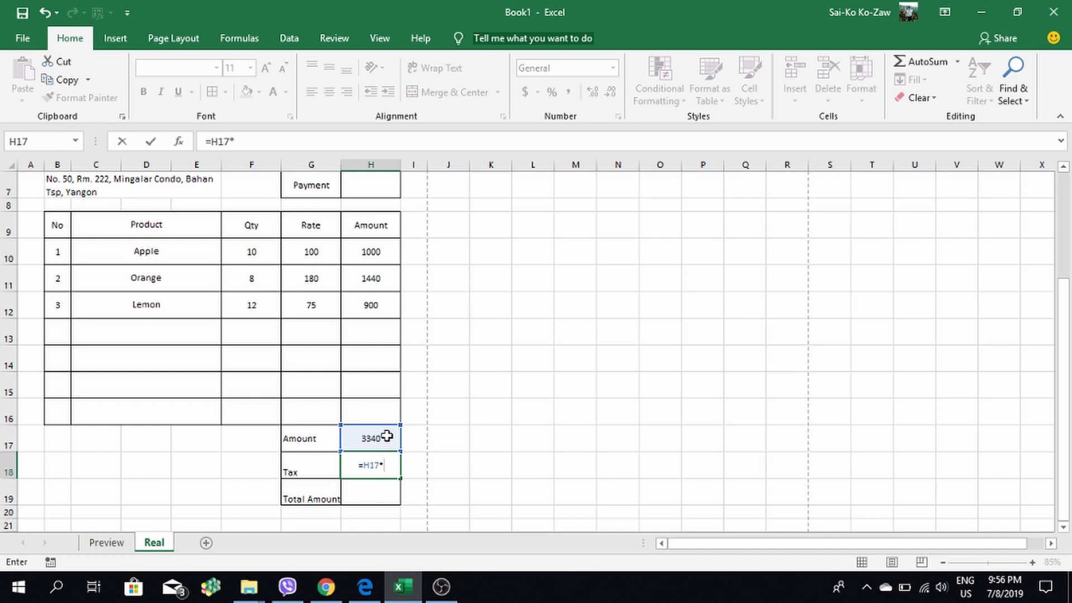
{"action": "type", "text": "0."}
{"action": "type", "text": "05"}
{"action": "key", "text": "Return"}
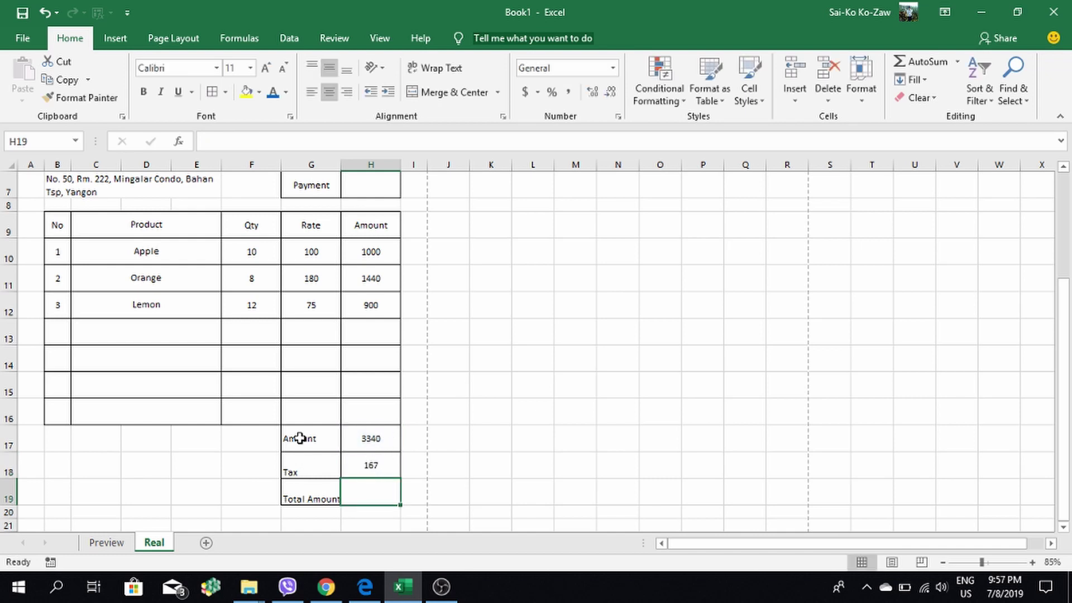
Middle-align the summary labels and values G17:H19
{"action": "left_click_drag", "start_coordinate": [299, 441], "coordinate": [363, 495]}
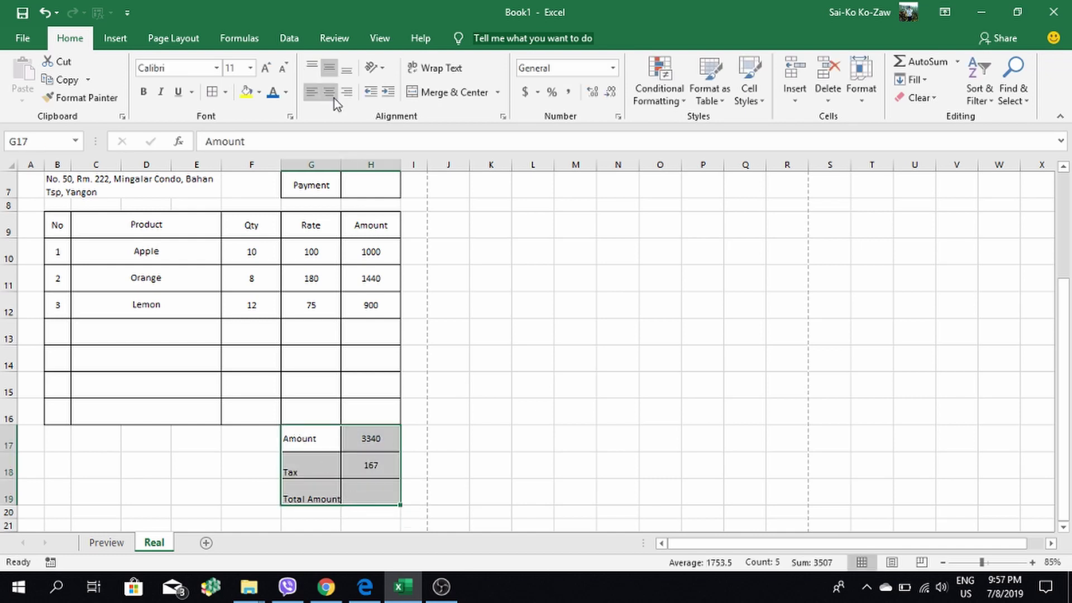
{"action": "left_click", "coordinate": [328, 68]}
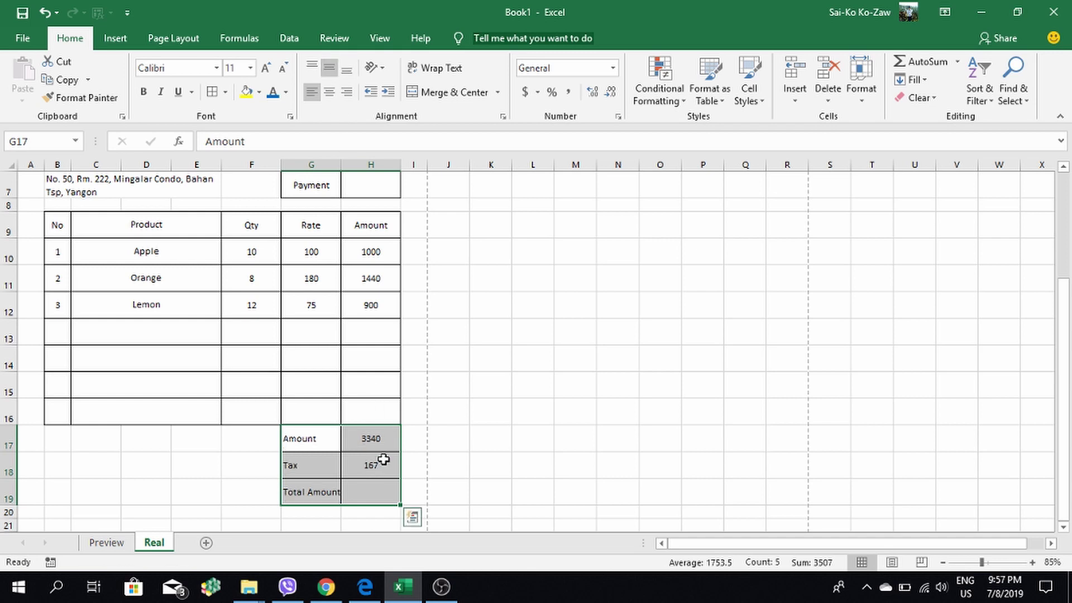
{"action": "left_click", "coordinate": [384, 482]}
Enter =SUM(H17:H18) in H19 so Total Amount shows 3507
{"action": "type", "text": "="}
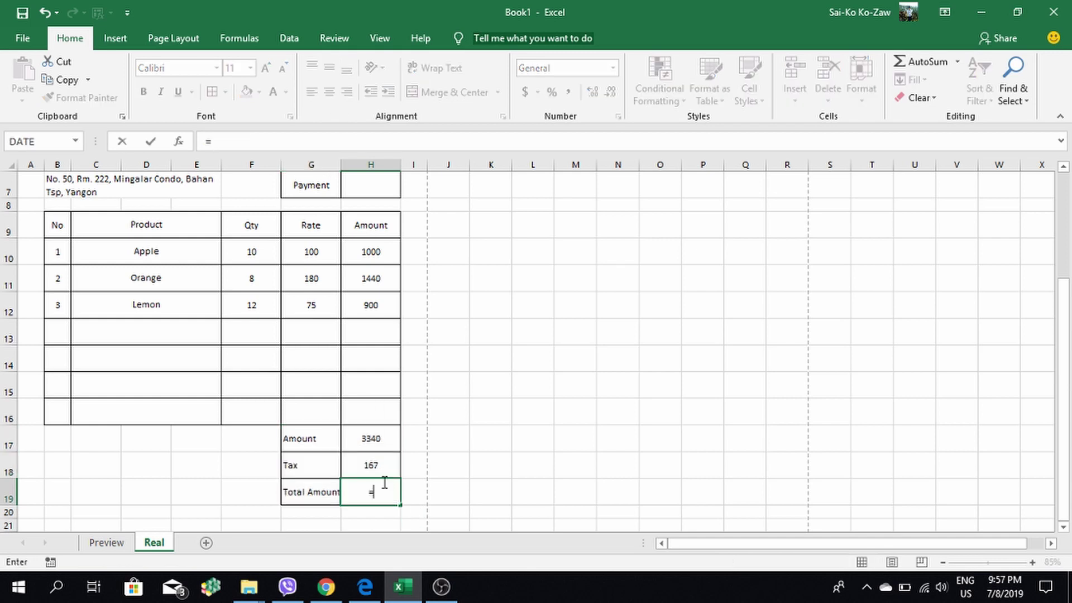
{"action": "type", "text": "sum"}
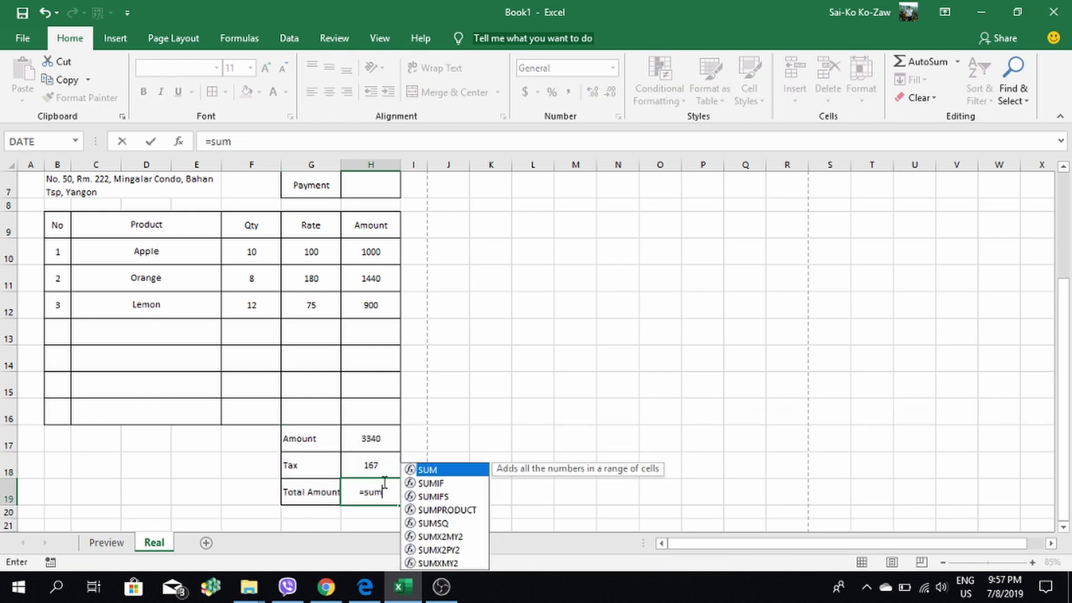
{"action": "type", "text": "("}
{"action": "left_click_drag", "start_coordinate": [366, 437], "coordinate": [364, 460]}
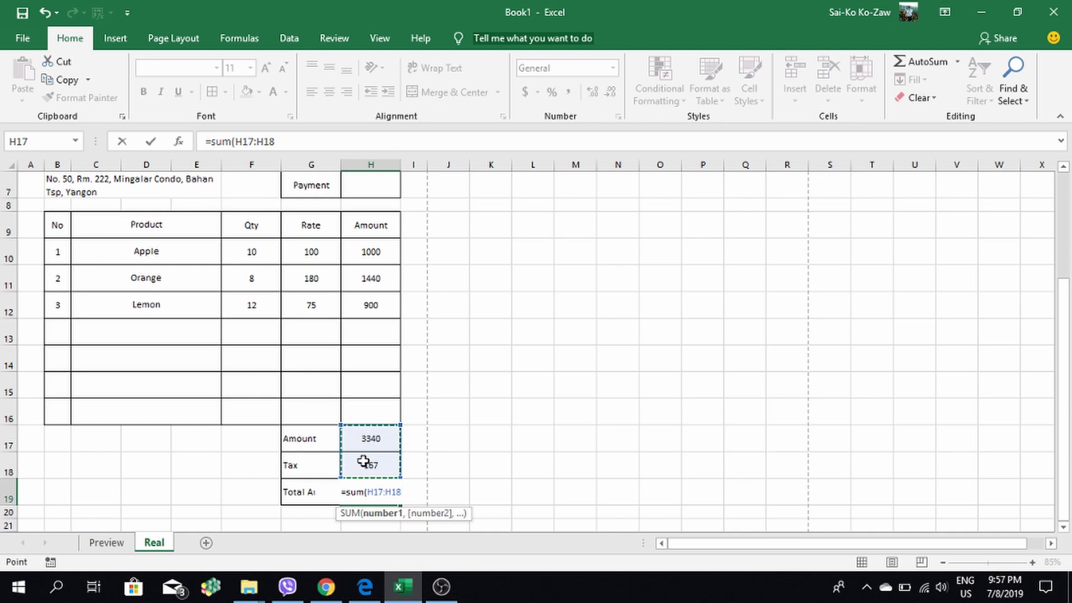
{"action": "type", "text": ")"}
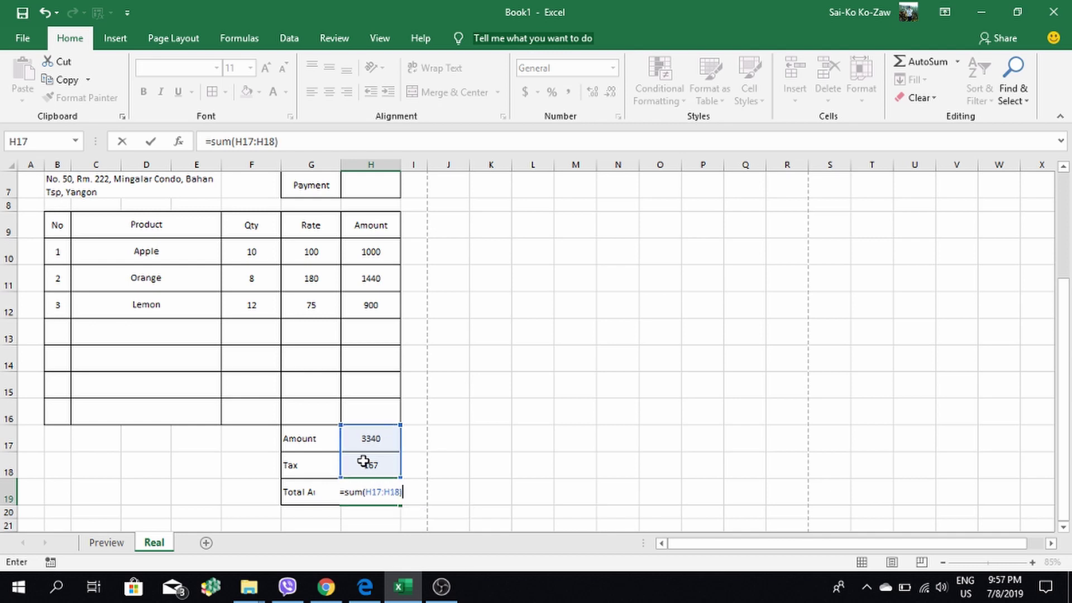
{"action": "key", "text": "Return"}
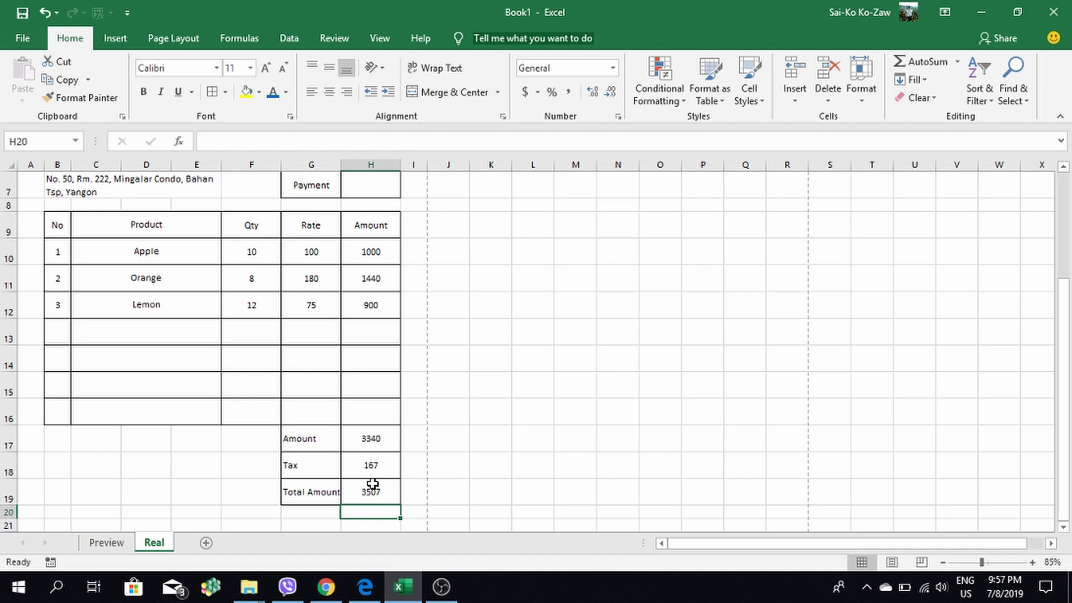
{"action": "left_click", "coordinate": [381, 492]}
Enter =H19 in the Payment cell H7 to show 3507
{"action": "scroll", "coordinate": [381, 491], "scroll_direction": "up", "scroll_amount": 2}
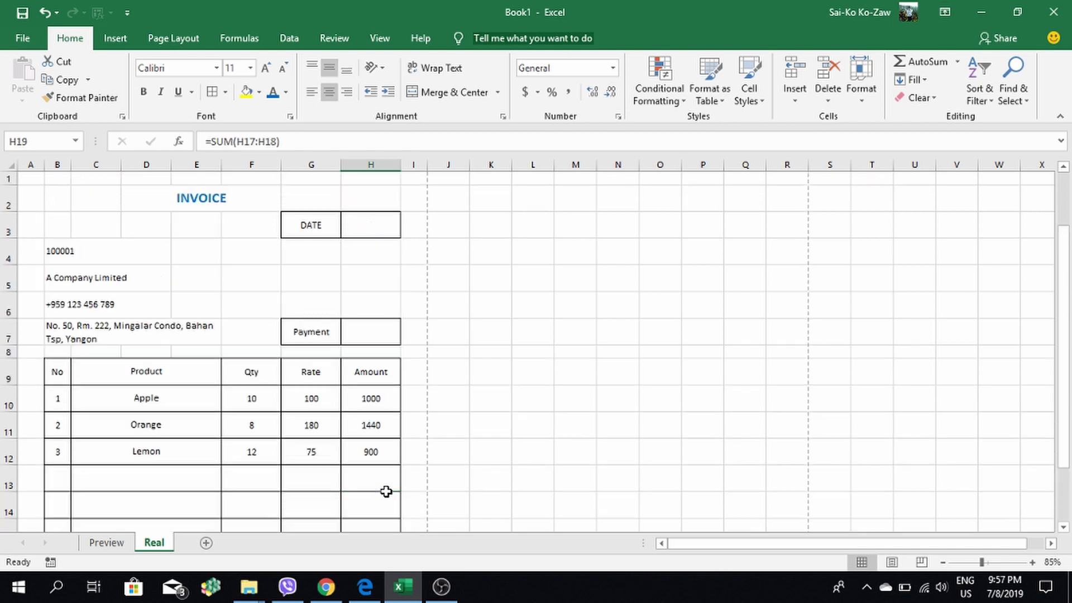
{"action": "scroll", "coordinate": [382, 491], "scroll_direction": "down", "scroll_amount": 2}
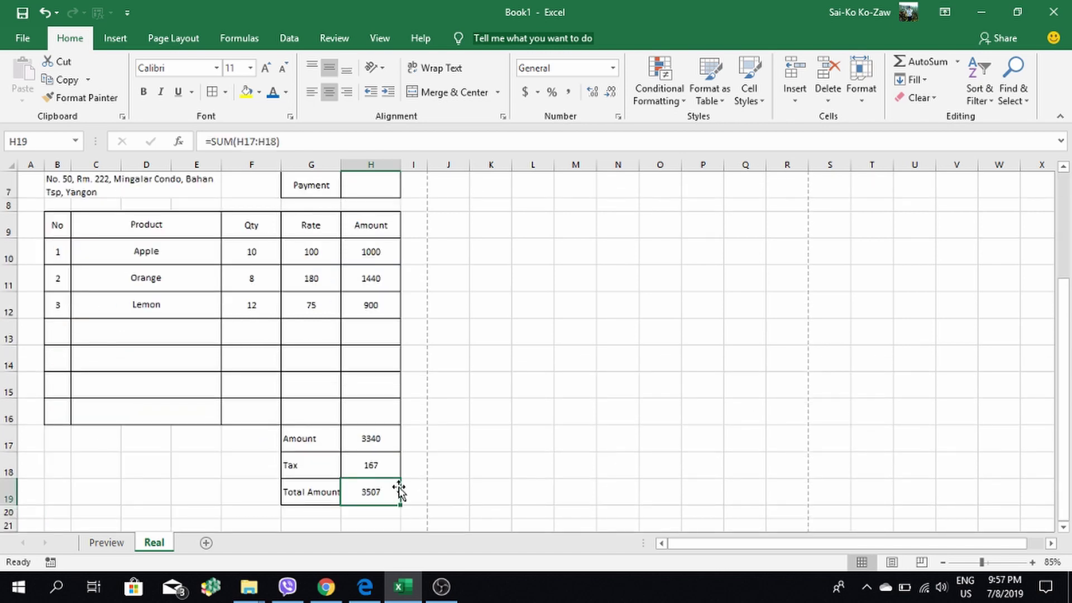
{"action": "scroll", "coordinate": [393, 506], "scroll_direction": "up", "scroll_amount": 2}
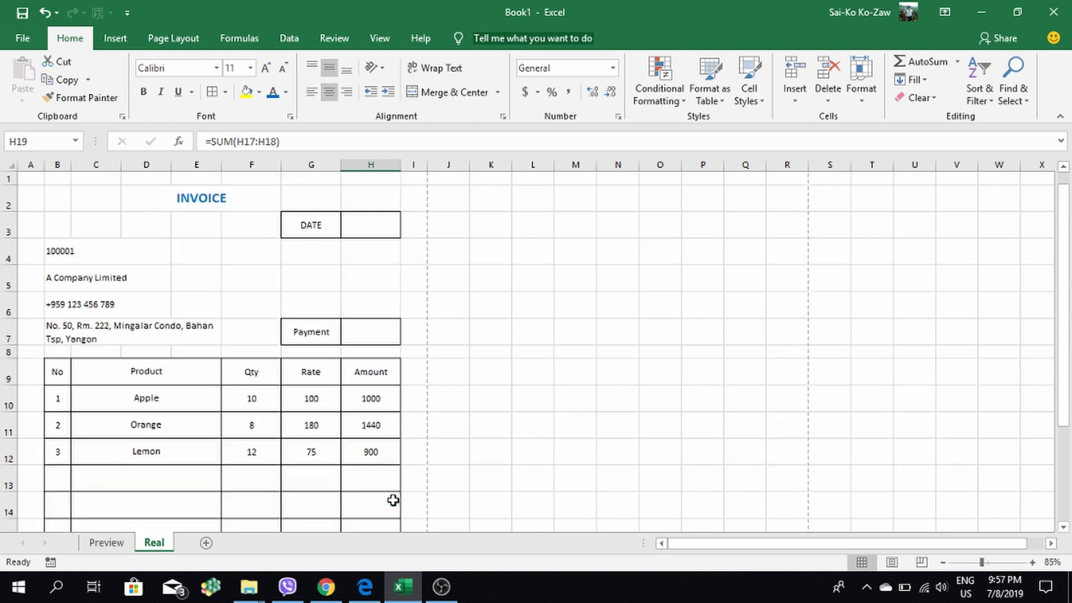
{"action": "left_click", "coordinate": [360, 331]}
{"action": "type", "text": "="}
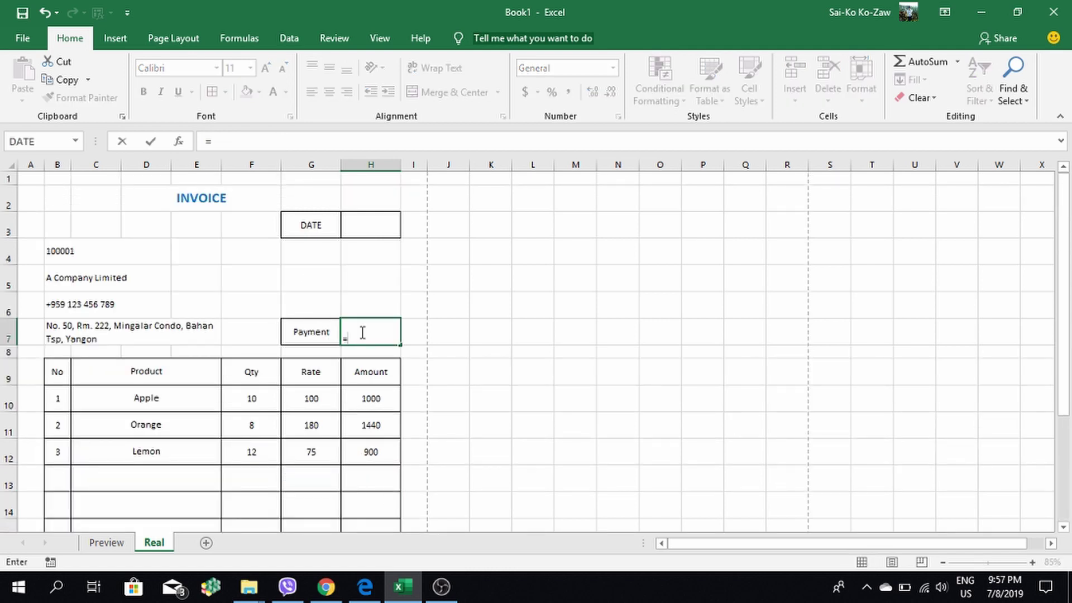
{"action": "scroll", "coordinate": [393, 346], "scroll_direction": "down", "scroll_amount": 1}
{"action": "scroll", "coordinate": [393, 357], "scroll_direction": "down", "scroll_amount": 2}
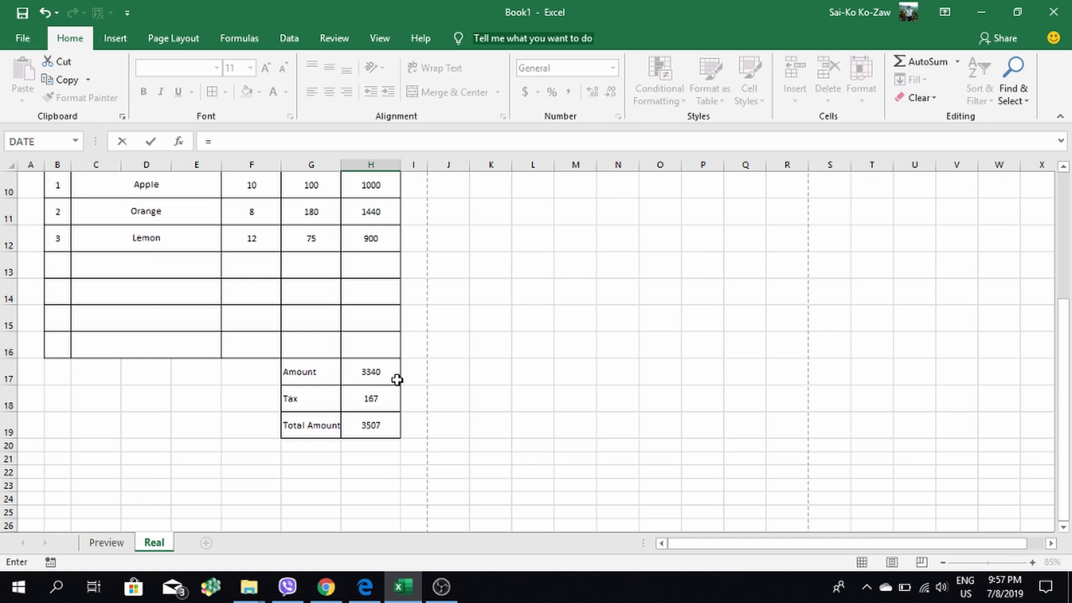
{"action": "left_click", "coordinate": [377, 422]}
{"action": "key", "text": "Return"}
Verify the formulas in the Payment cell H7 and Total Amount cell H19
{"action": "scroll", "coordinate": [438, 391], "scroll_direction": "up", "scroll_amount": 2}
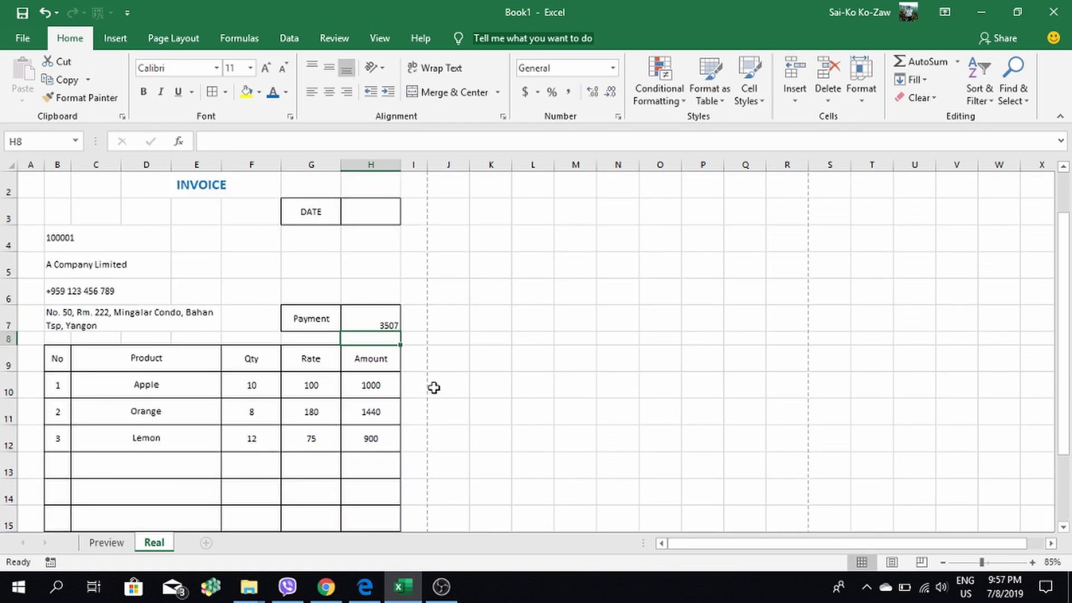
{"action": "left_click", "coordinate": [372, 311]}
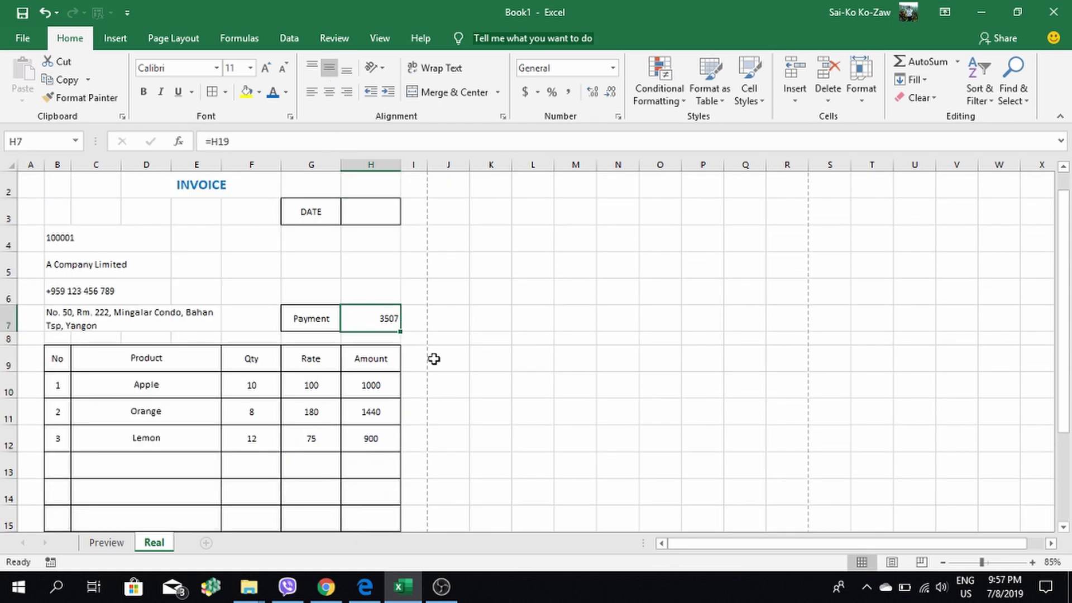
{"action": "scroll", "coordinate": [410, 378], "scroll_direction": "down", "scroll_amount": 3}
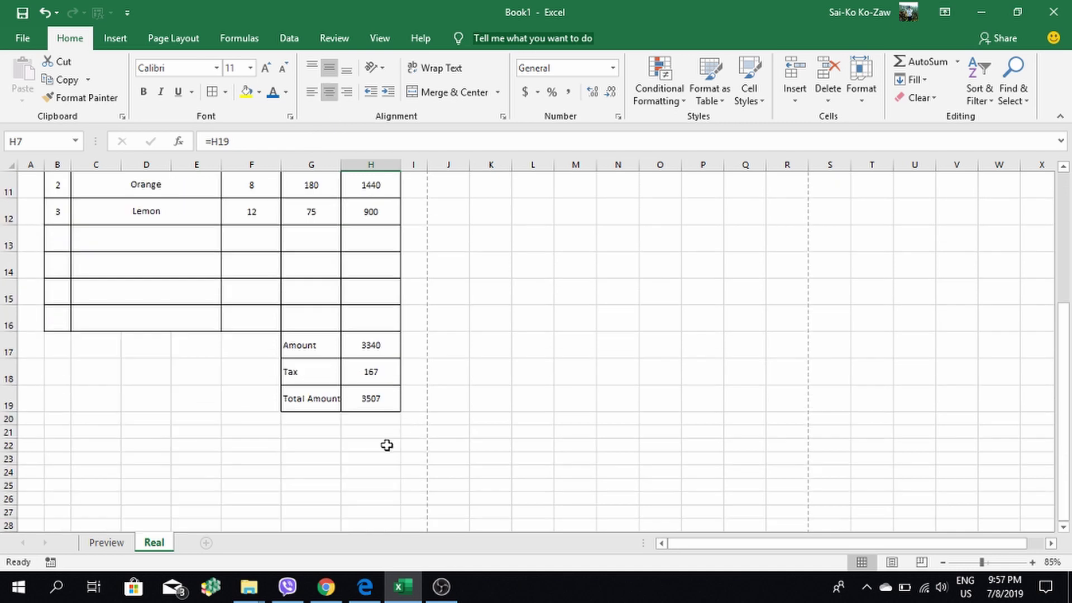
{"action": "left_click", "coordinate": [370, 391]}
{"action": "scroll", "coordinate": [377, 392], "scroll_direction": "up", "scroll_amount": 1}
{"action": "scroll", "coordinate": [377, 393], "scroll_direction": "up", "scroll_amount": 3}
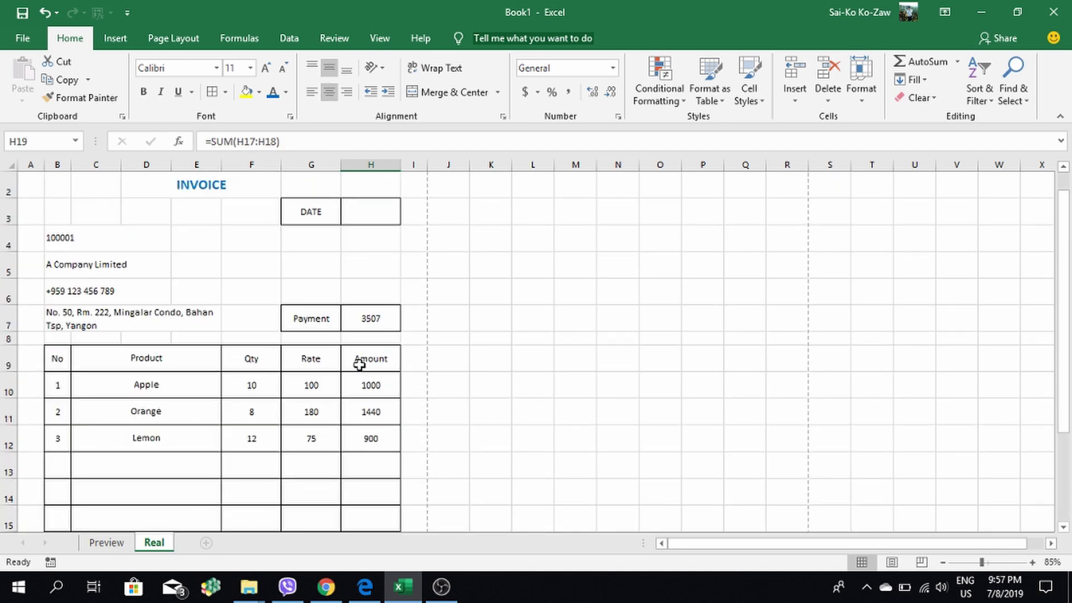
{"action": "scroll", "coordinate": [390, 437], "scroll_direction": "down", "scroll_amount": 1}
{"action": "scroll", "coordinate": [389, 437], "scroll_direction": "down", "scroll_amount": 3}
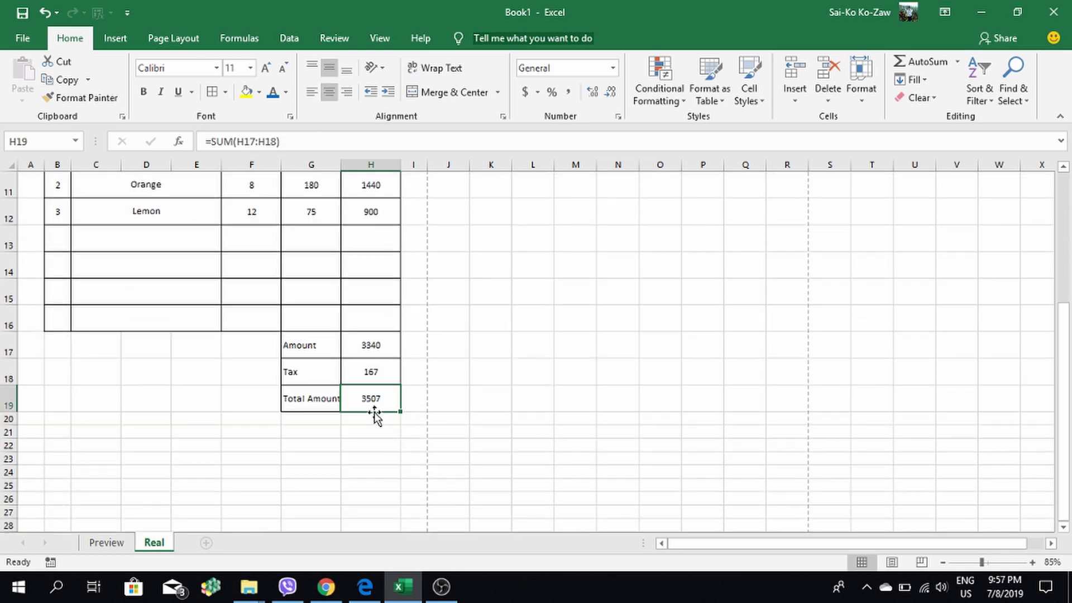
{"action": "scroll", "coordinate": [364, 378], "scroll_direction": "up", "scroll_amount": 3}
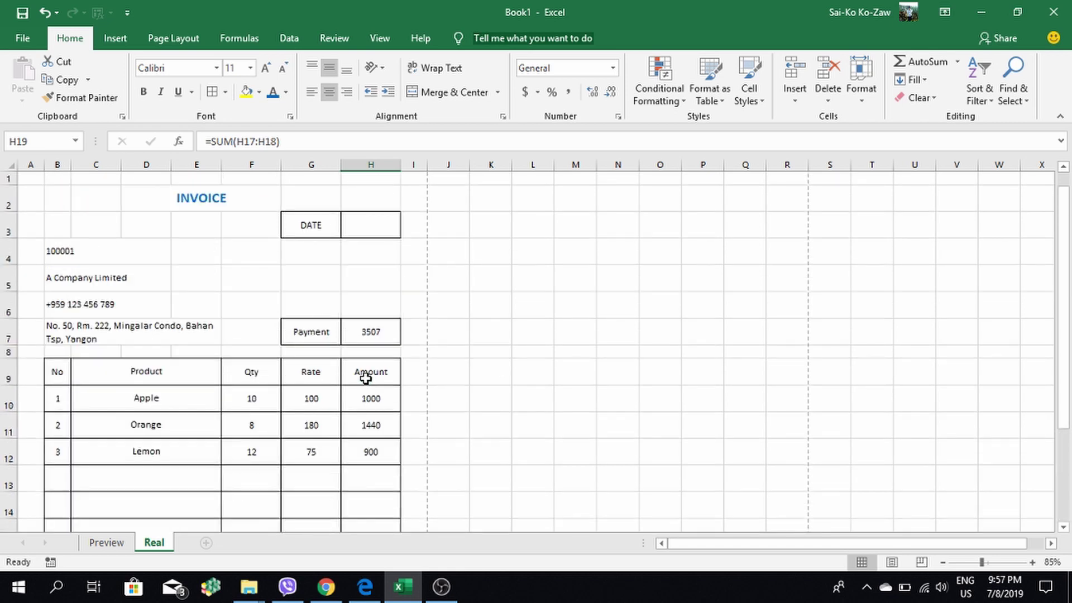
Enter =TODAY() in the DATE cell H3 so it shows 7/8/2019
{"action": "left_click", "coordinate": [364, 226]}
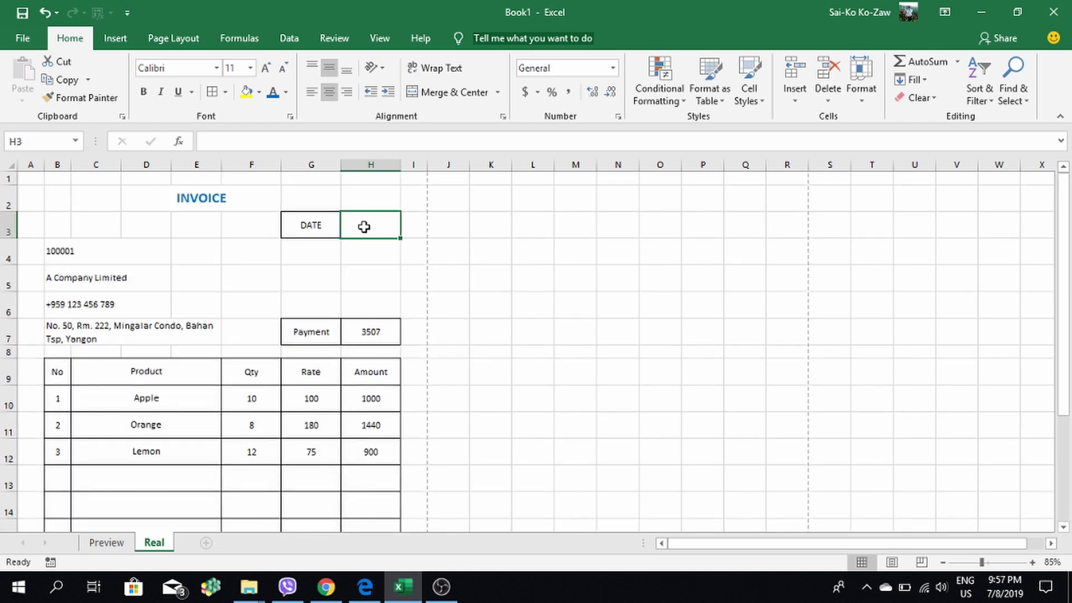
{"action": "type", "text": "="}
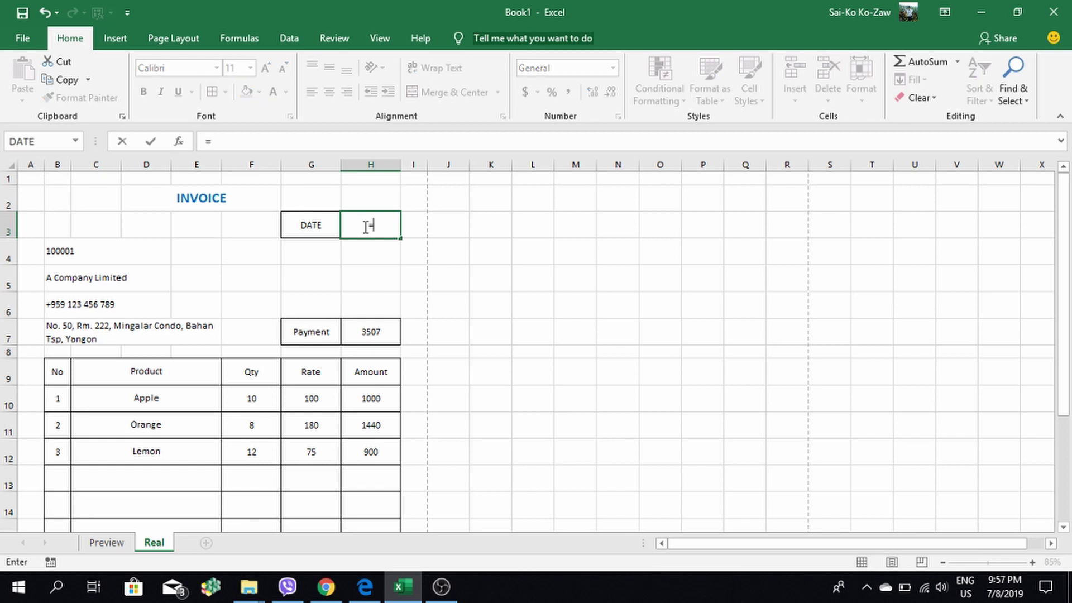
{"action": "key", "text": "BackSpace"}
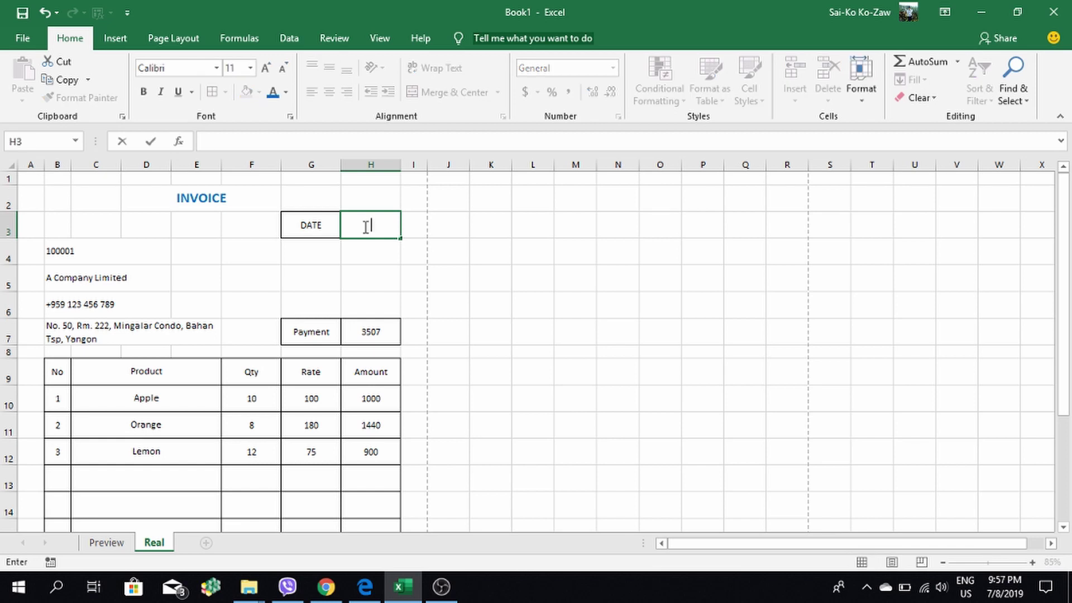
{"action": "mouse_move", "coordinate": [1003, 586]}
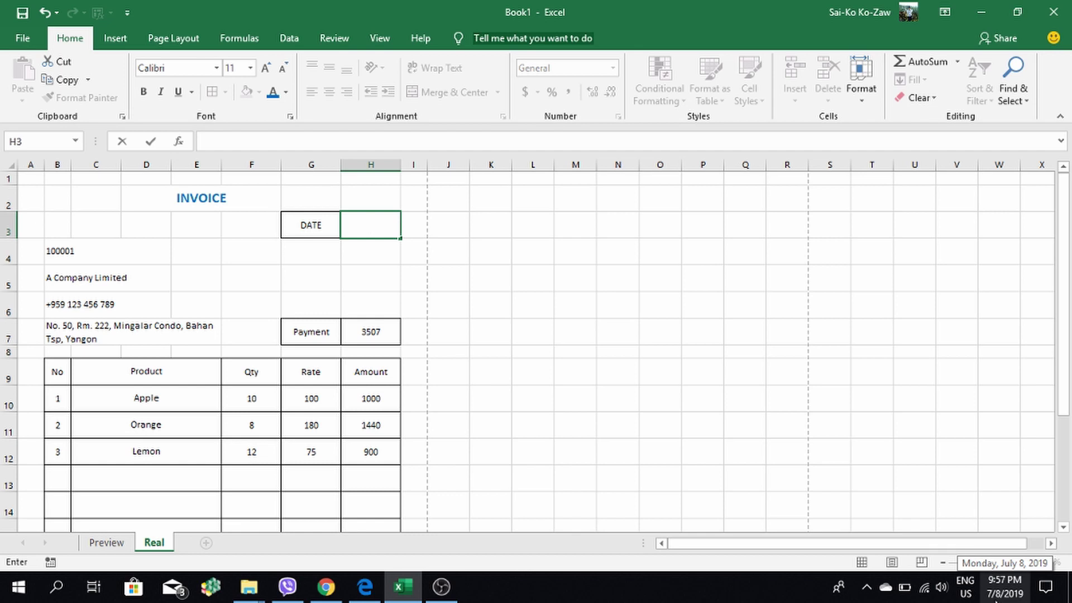
{"action": "left_click", "coordinate": [411, 226]}
{"action": "left_click", "coordinate": [367, 223]}
{"action": "type", "text": "="}
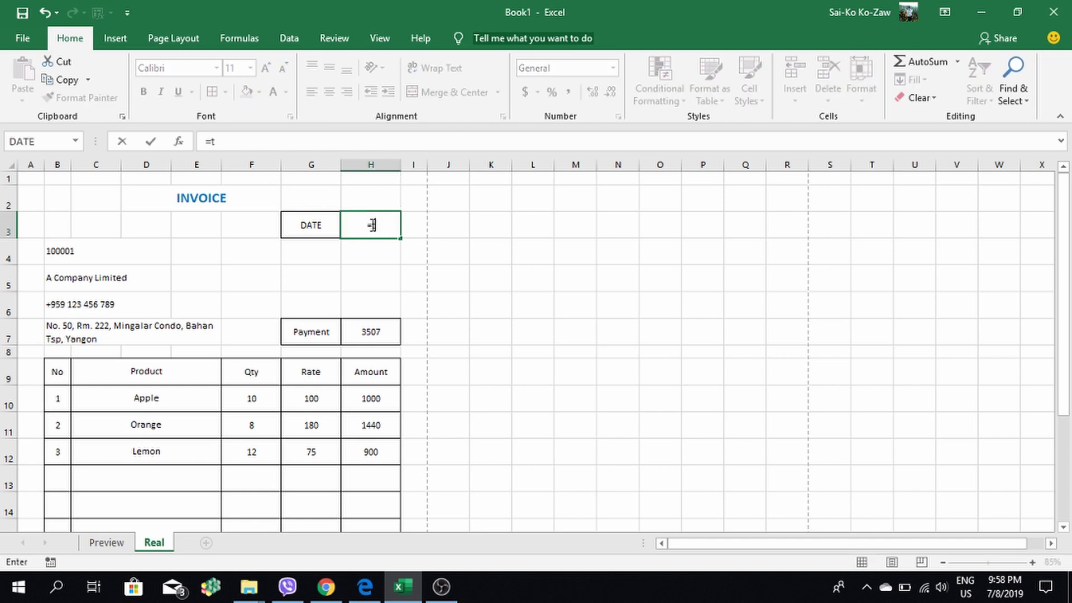
{"action": "type", "text": "today("}
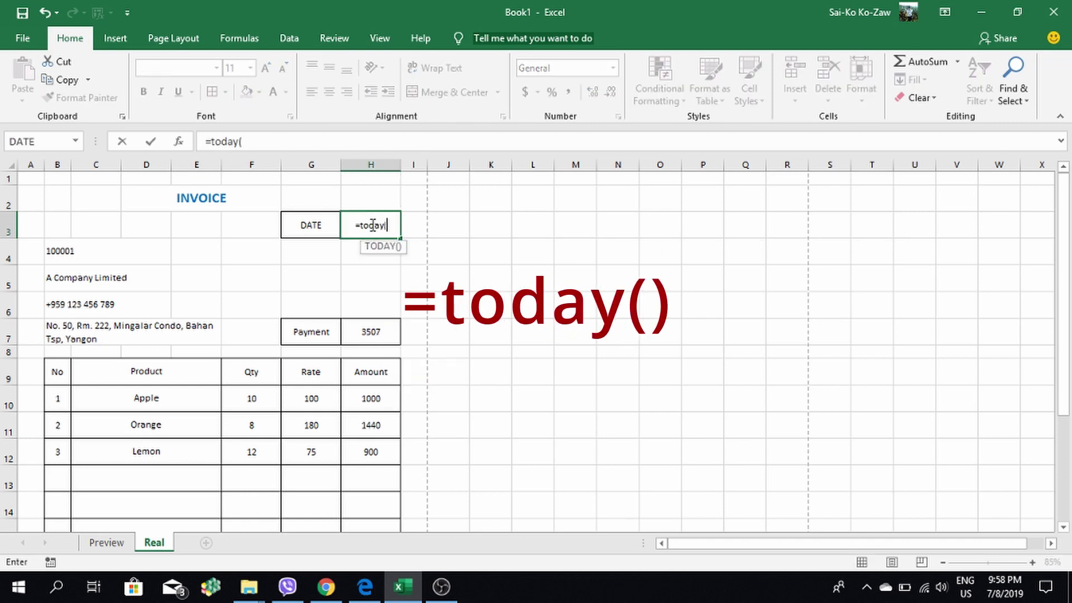
{"action": "type", "text": ")"}
{"action": "key", "text": "Return"}
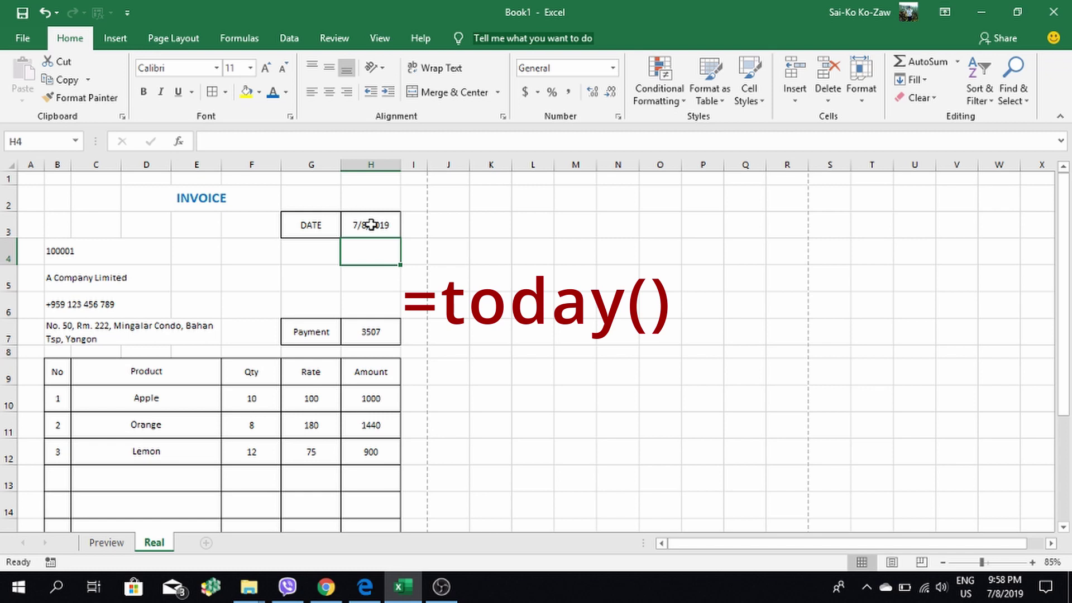
{"action": "left_click", "coordinate": [372, 225]}
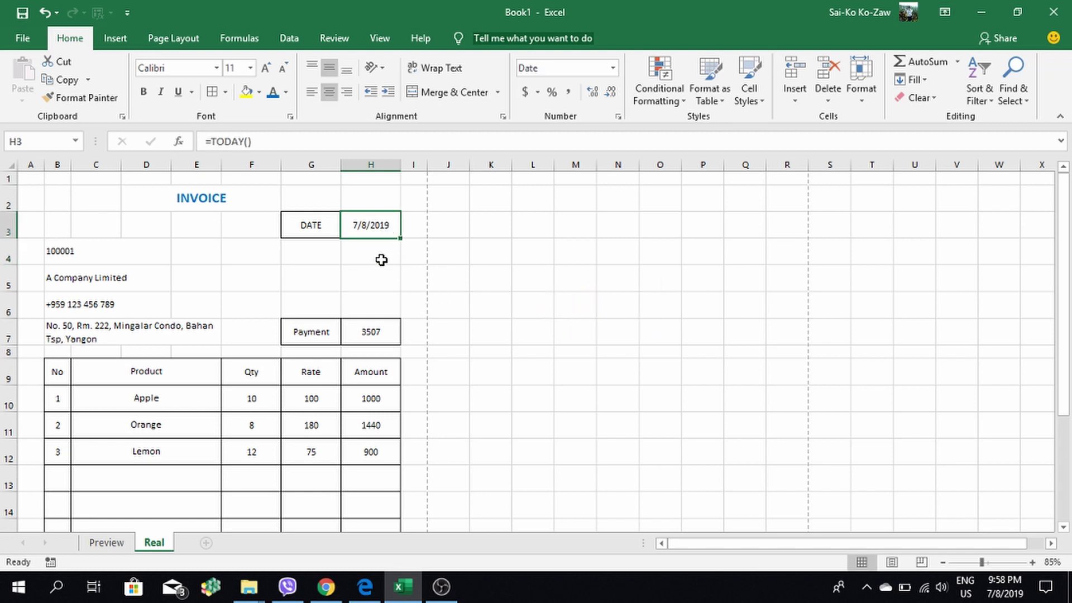
Switch to the Preview sheet and scroll through it for reference
{"action": "scroll", "coordinate": [384, 291], "scroll_direction": "down", "scroll_amount": 1}
{"action": "scroll", "coordinate": [382, 307], "scroll_direction": "down", "scroll_amount": 2}
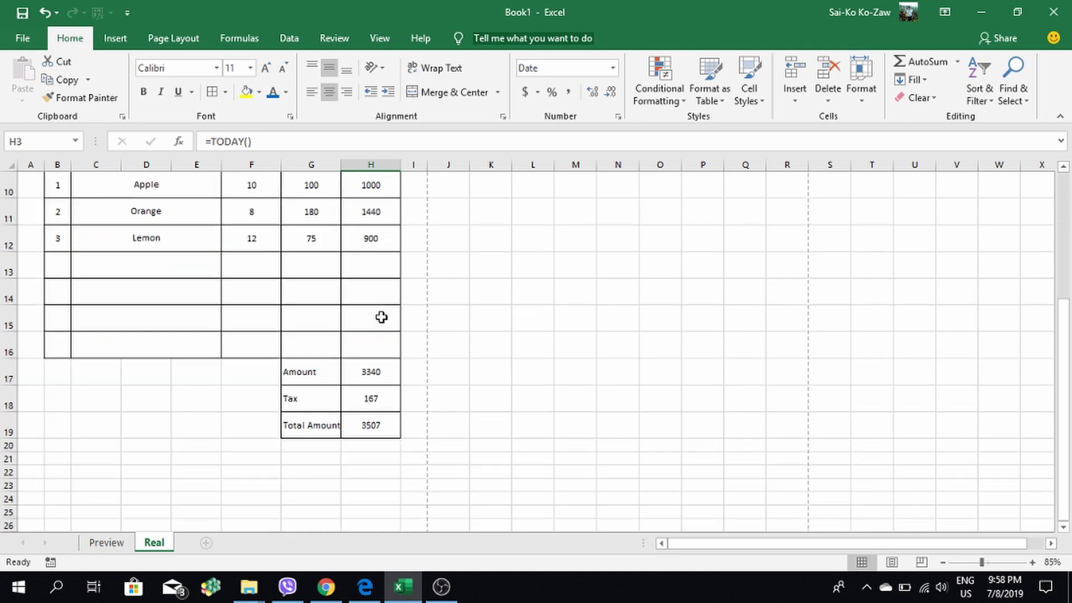
{"action": "scroll", "coordinate": [382, 319], "scroll_direction": "down", "scroll_amount": 1}
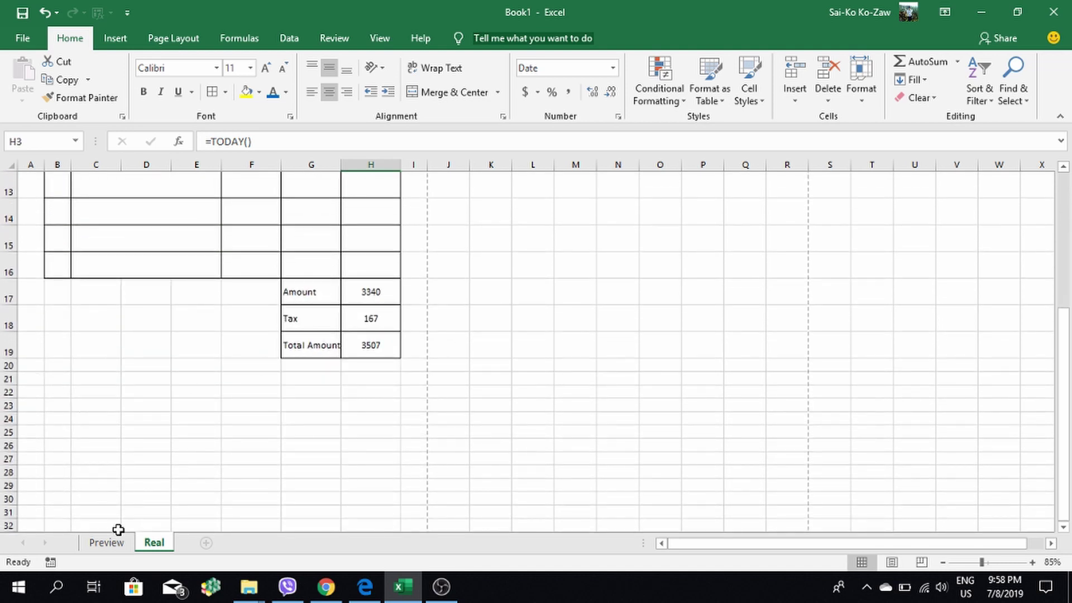
{"action": "left_click", "coordinate": [111, 540]}
{"action": "scroll", "coordinate": [127, 469], "scroll_direction": "down", "scroll_amount": 3}
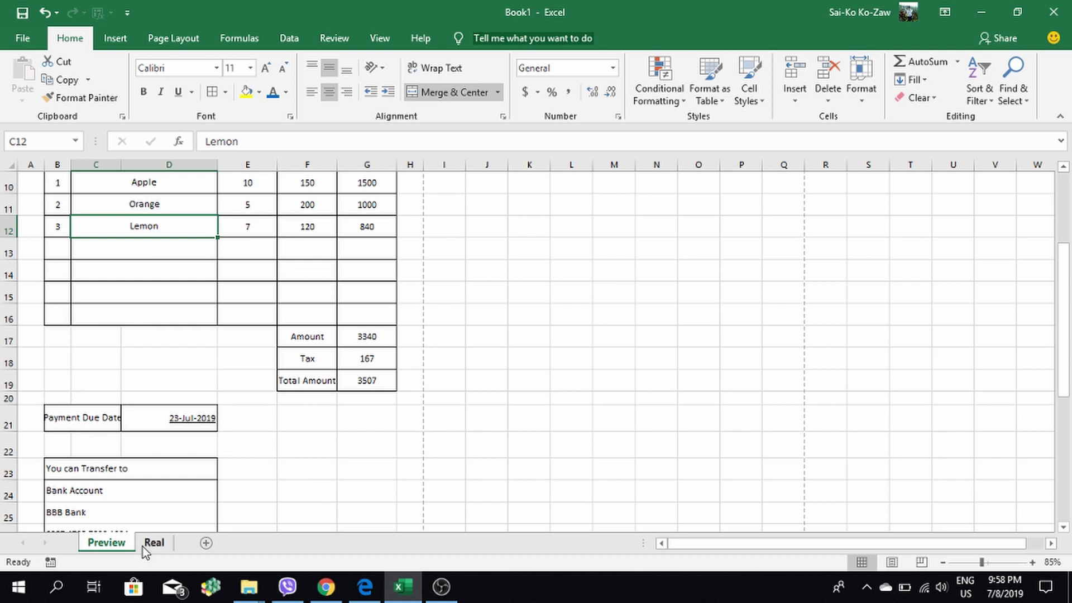
Back on the Real sheet, set a taller row height for rows 21–29
{"action": "left_click", "coordinate": [143, 547]}
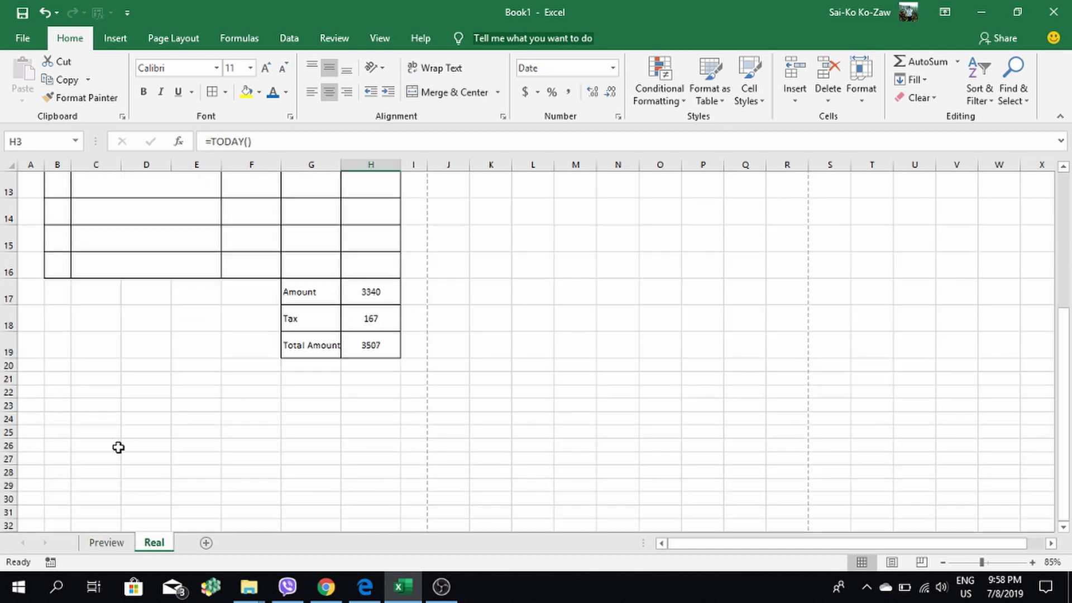
{"action": "left_click", "coordinate": [8, 366]}
{"action": "left_click_drag", "start_coordinate": [8, 379], "coordinate": [14, 484]}
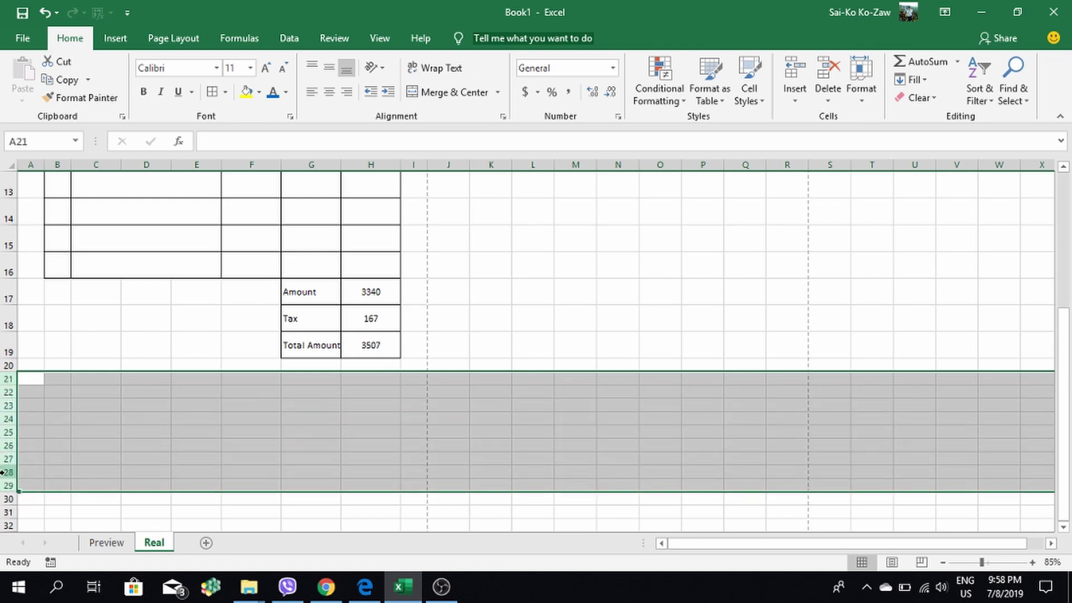
{"action": "right_click", "coordinate": [10, 474]}
{"action": "left_click", "coordinate": [42, 422]}
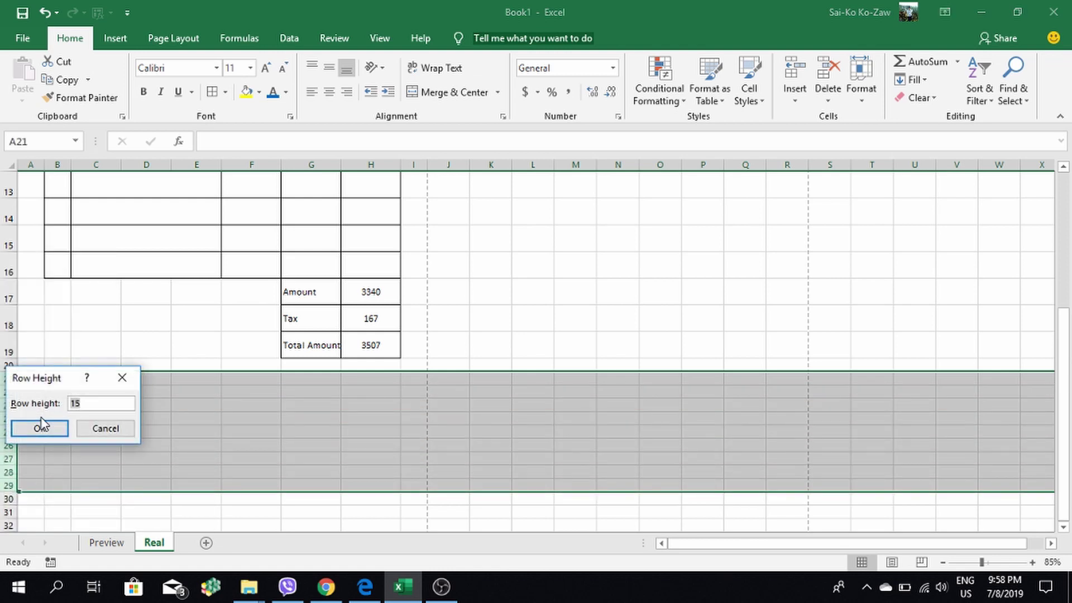
{"action": "left_click", "coordinate": [41, 423]}
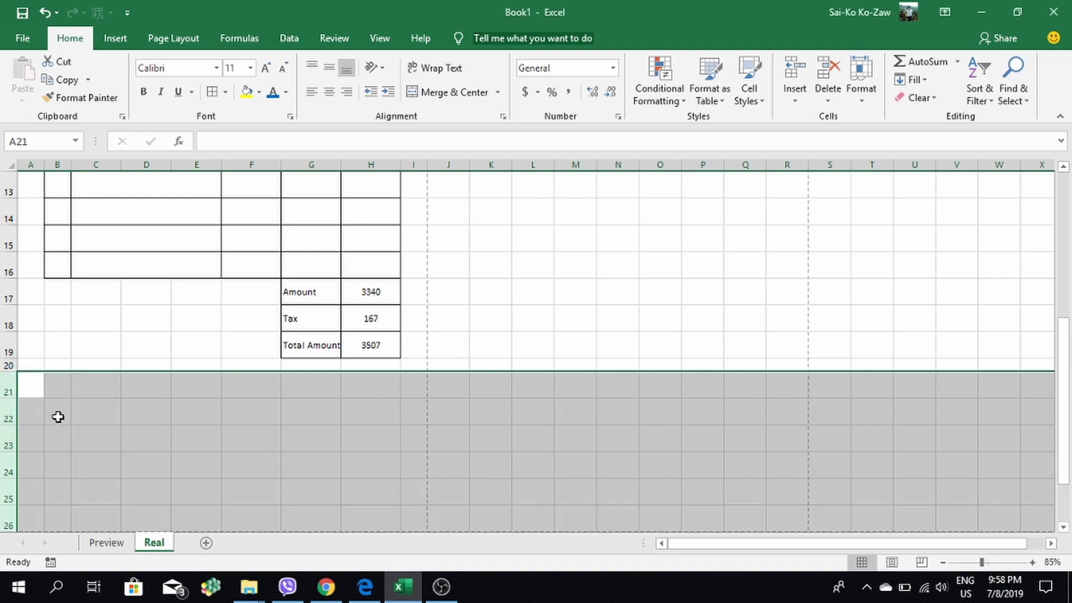
Compare with the Preview sheet layout, then select B21:C21 on the Real sheet
{"action": "left_click", "coordinate": [86, 390]}
{"action": "left_click", "coordinate": [106, 542]}
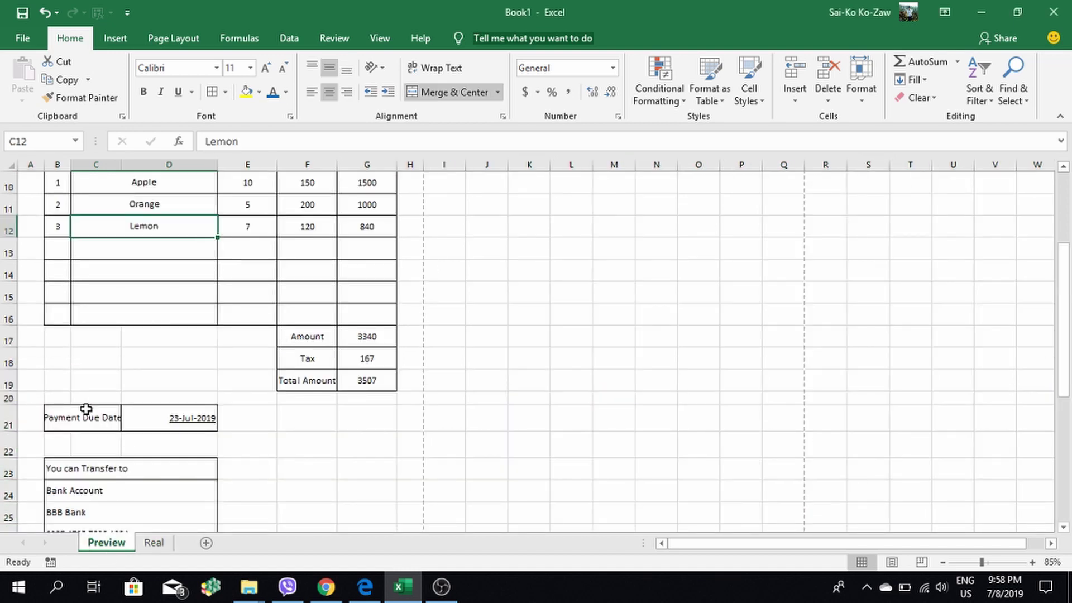
{"action": "left_click", "coordinate": [154, 543]}
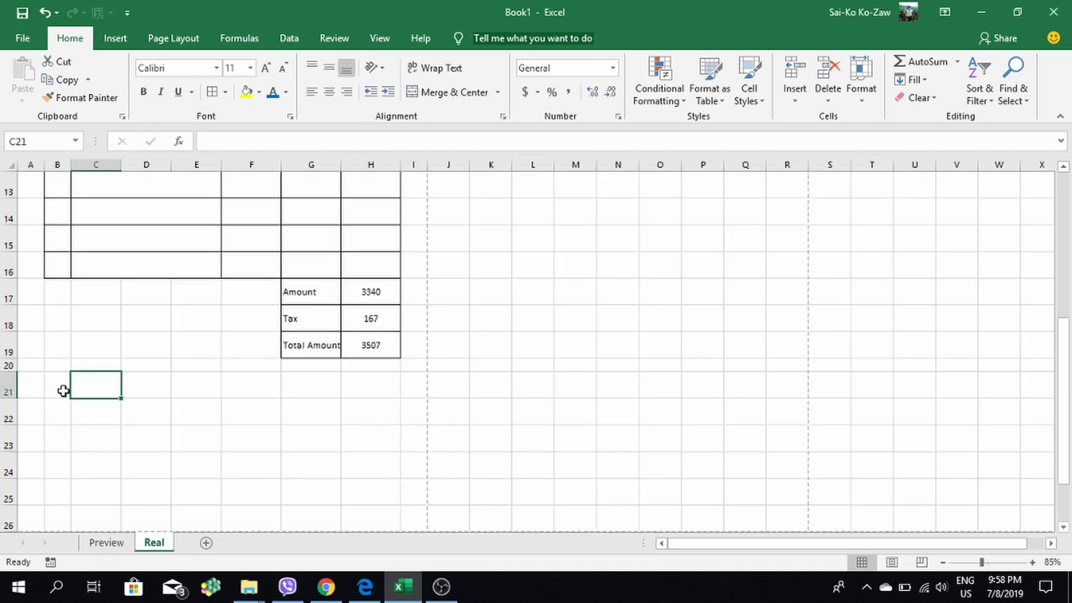
{"action": "left_click_drag", "start_coordinate": [63, 390], "coordinate": [95, 383]}
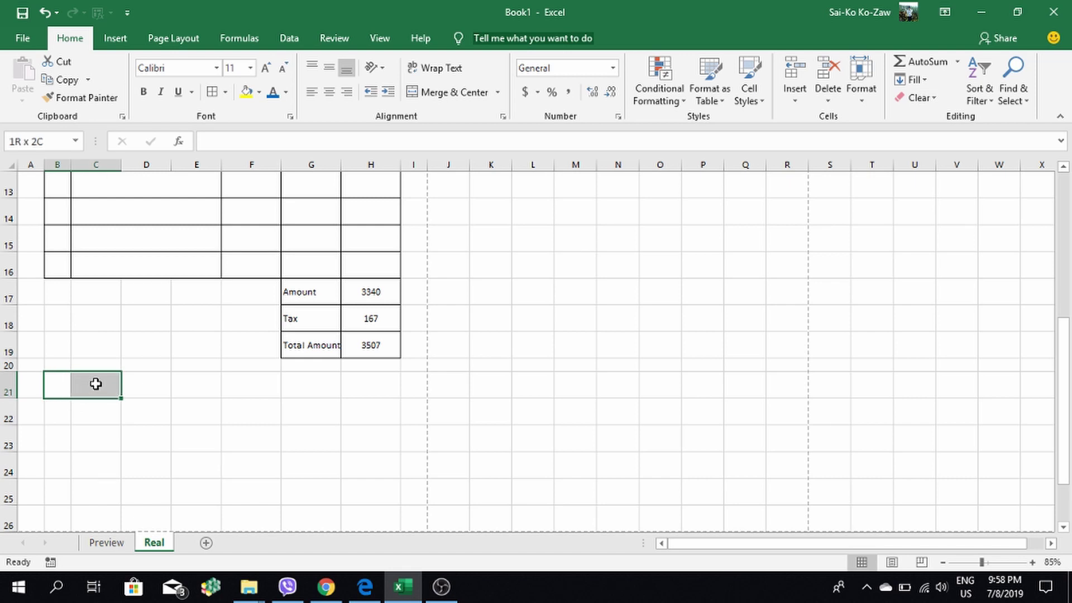
Merge B21:C21, enter 'Payment Due Date' and centre it vertically, then select B21:D21
{"action": "left_click", "coordinate": [447, 92]}
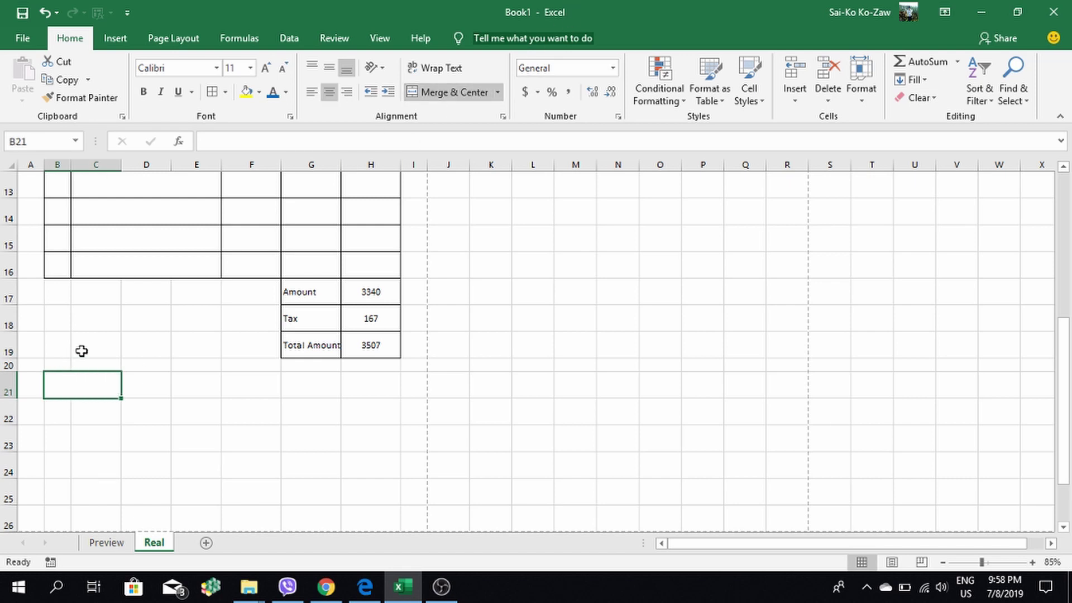
{"action": "type", "text": "Payment D"}
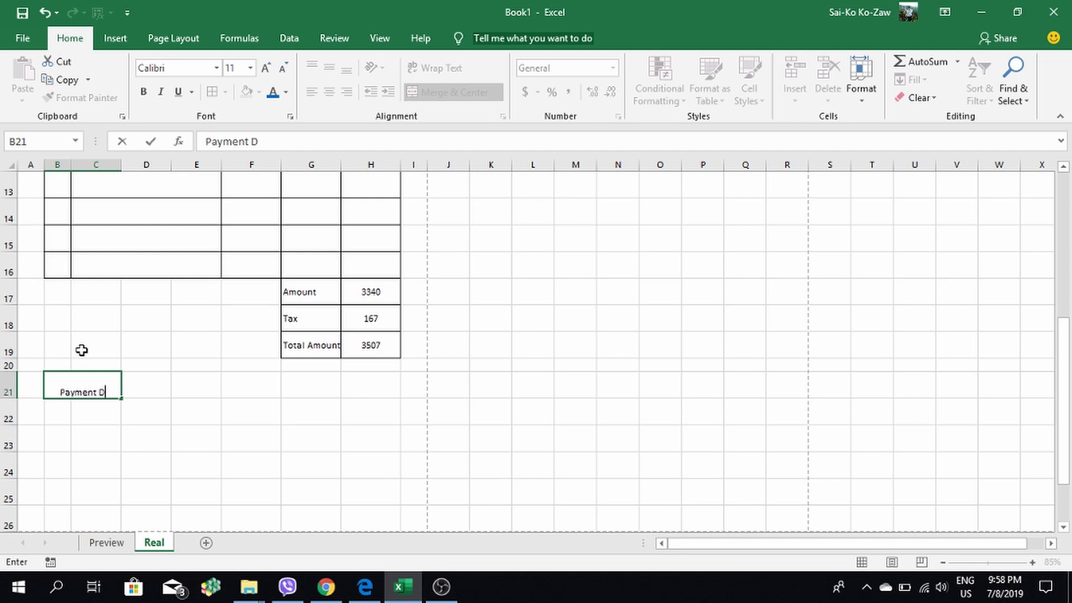
{"action": "type", "text": "ue Date"}
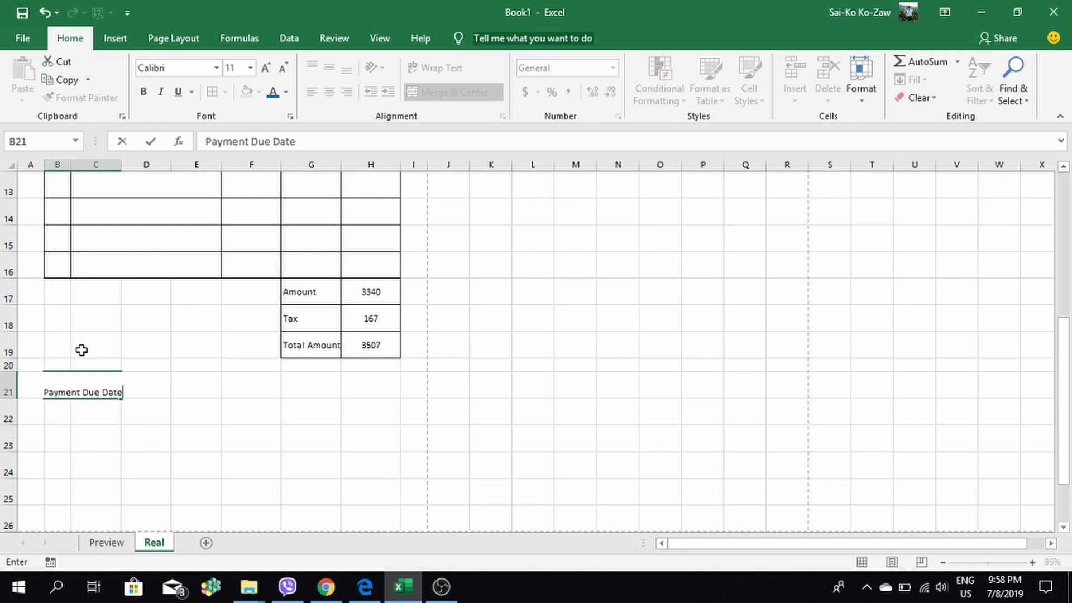
{"action": "left_click", "coordinate": [201, 417]}
{"action": "left_click", "coordinate": [72, 377]}
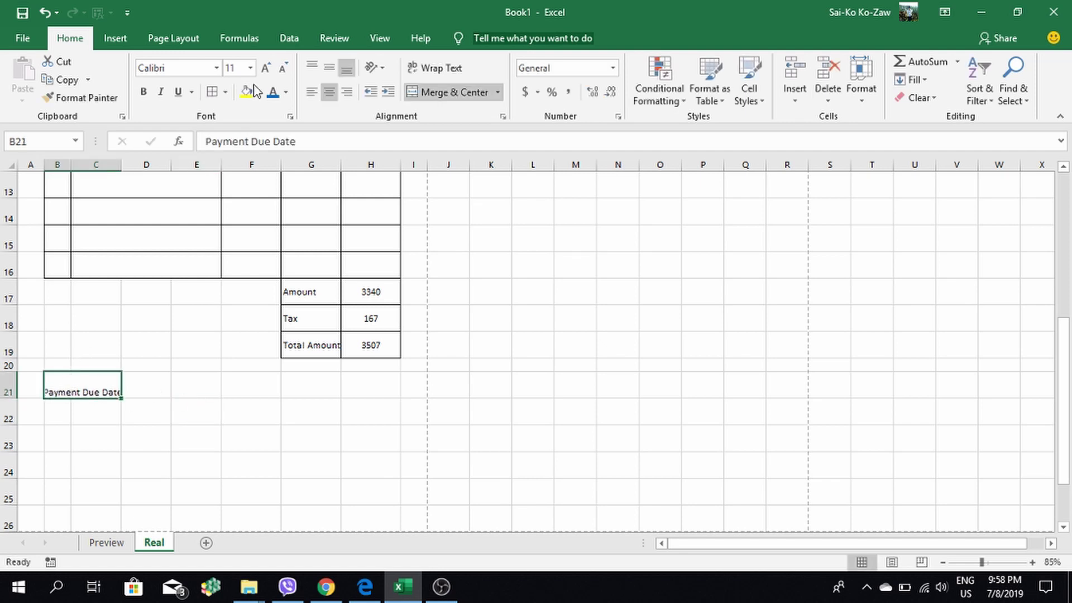
{"action": "left_click", "coordinate": [330, 66]}
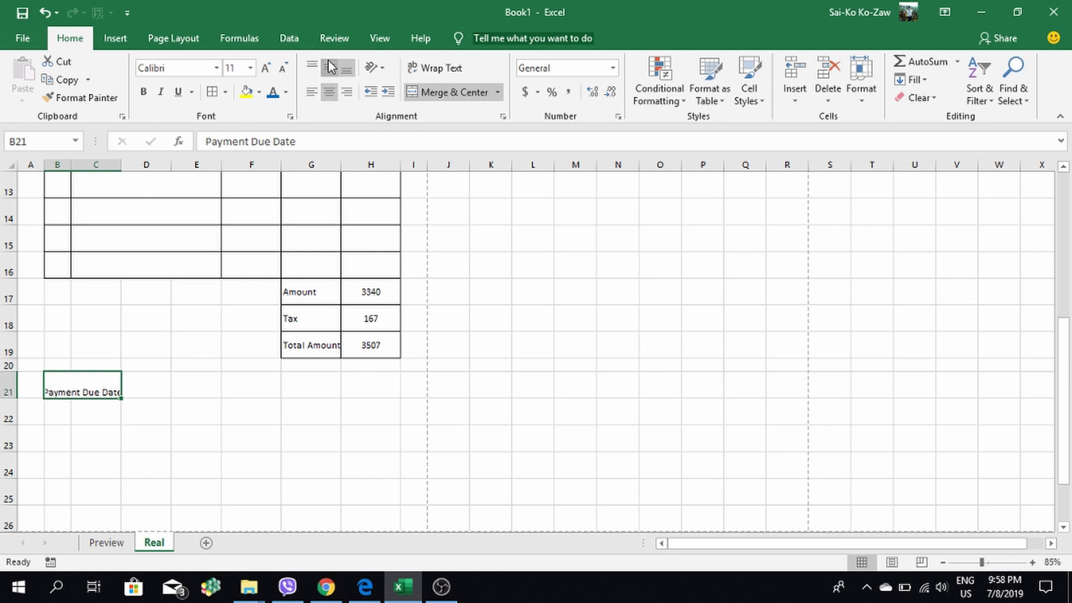
{"action": "left_click", "coordinate": [168, 389]}
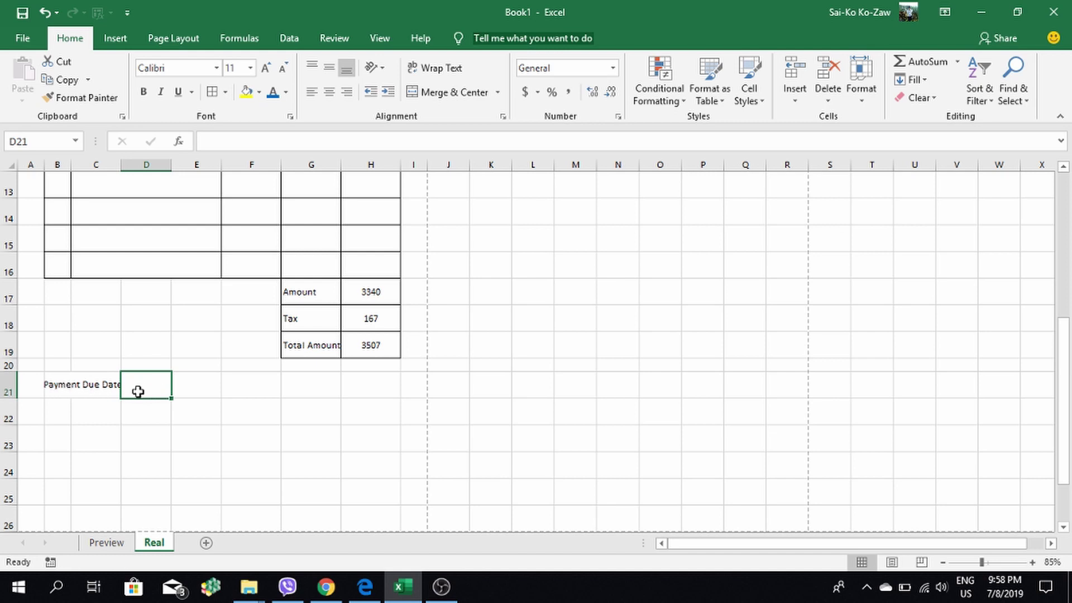
{"action": "left_click_drag", "start_coordinate": [48, 384], "coordinate": [136, 384]}
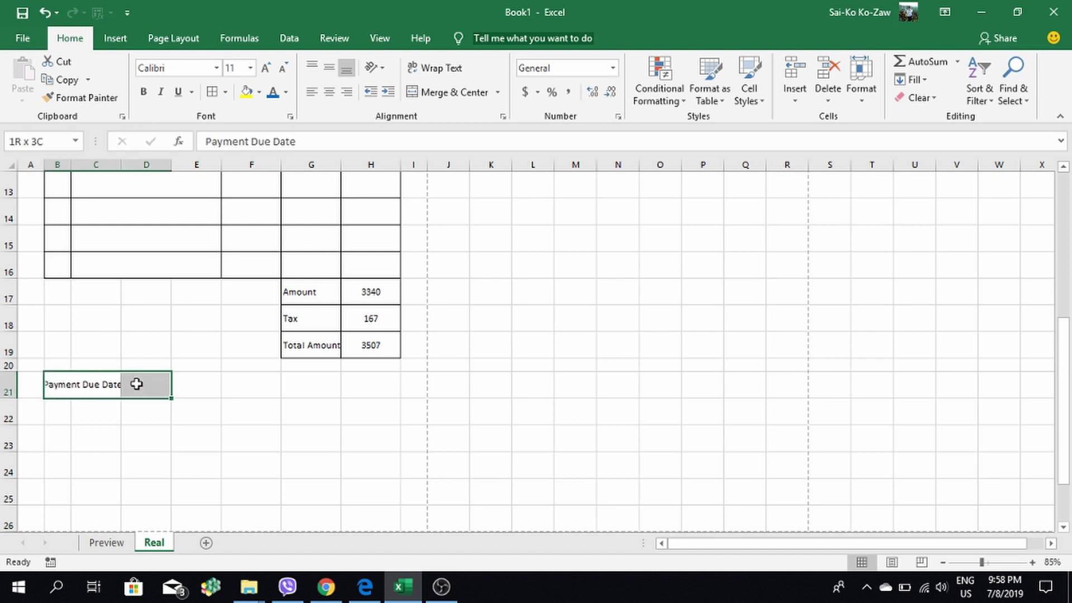
Apply All Borders to the Payment Due Date row B21:D21
{"action": "left_click", "coordinate": [225, 92]}
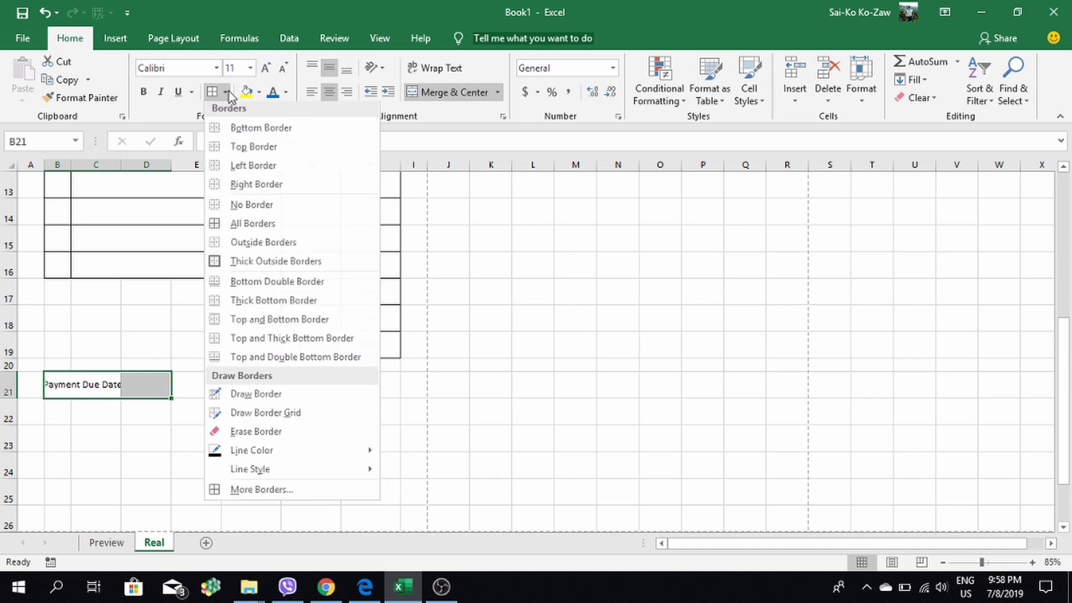
{"action": "left_click", "coordinate": [254, 226]}
{"action": "left_click", "coordinate": [208, 401]}
Enter =H3+15 in D21 for the 7/23/2019 due date, centred both ways
{"action": "left_click", "coordinate": [149, 391]}
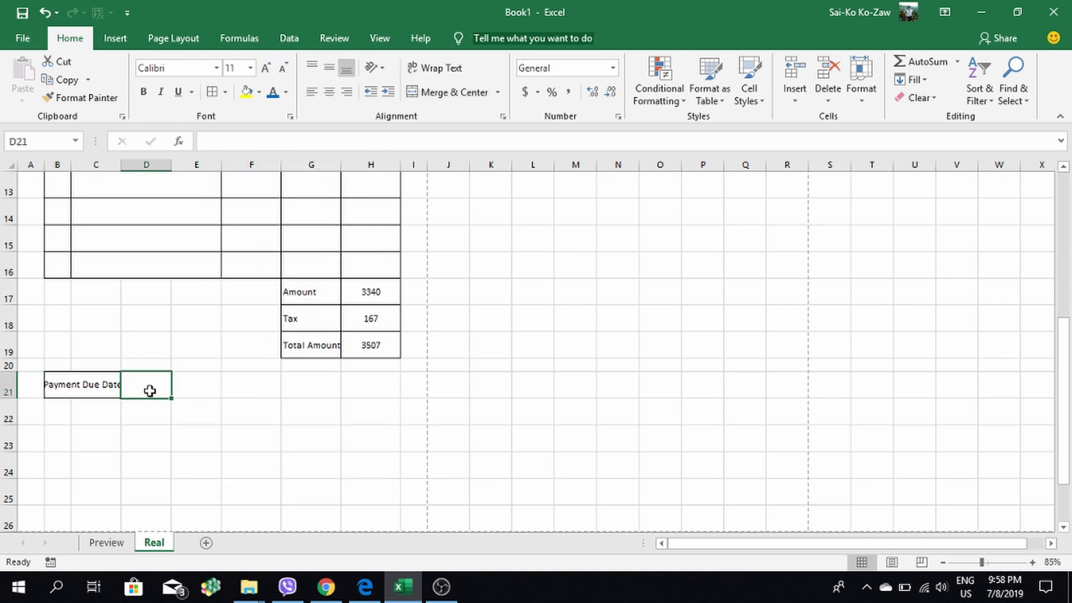
{"action": "type", "text": "="}
{"action": "scroll", "coordinate": [319, 370], "scroll_direction": "up", "scroll_amount": 4}
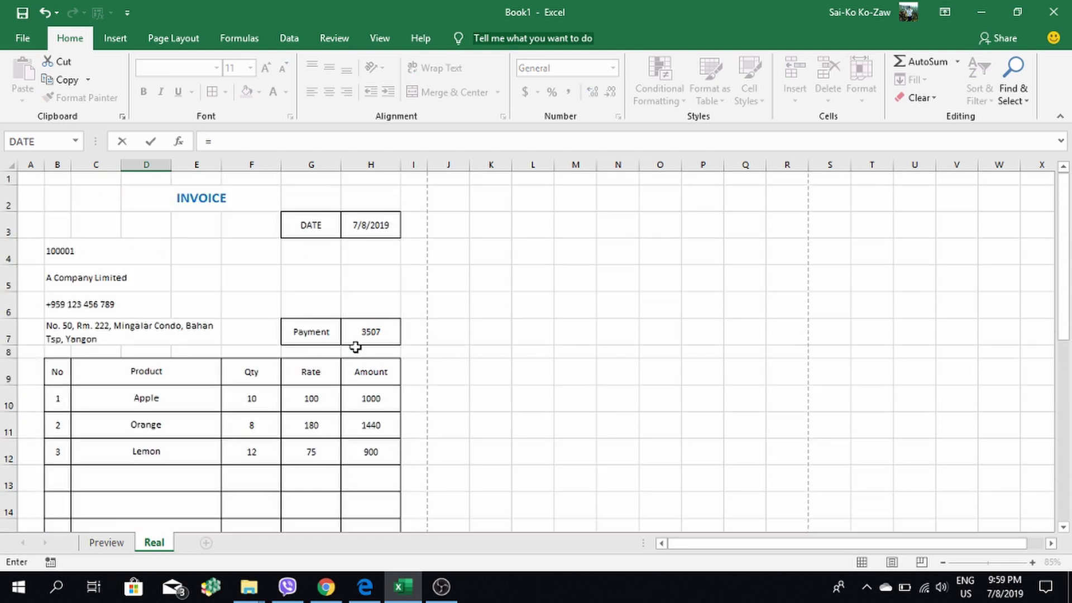
{"action": "left_click", "coordinate": [366, 225]}
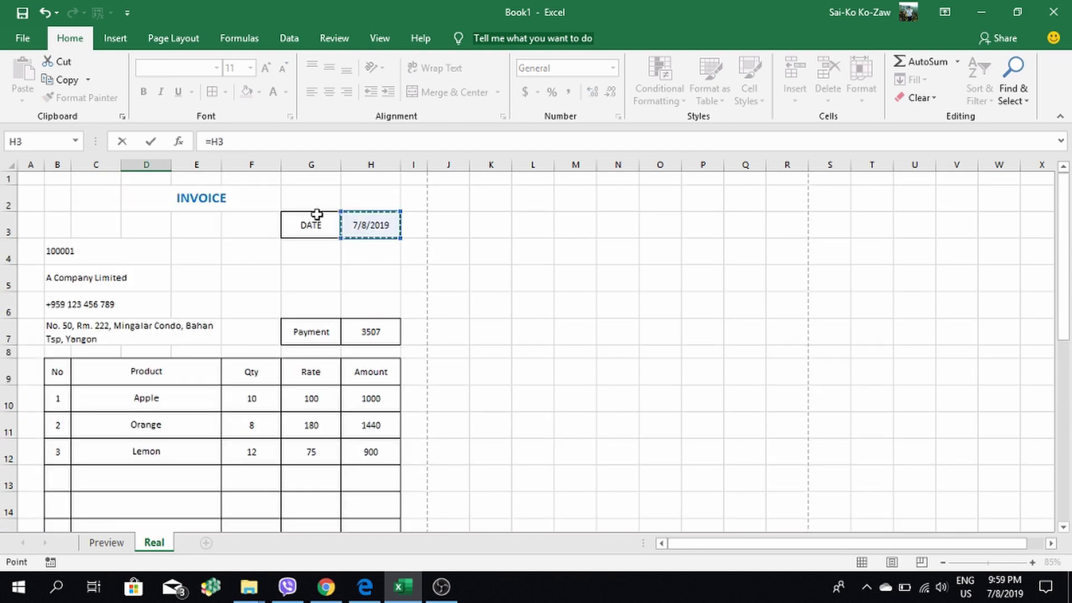
{"action": "type", "text": "+15"}
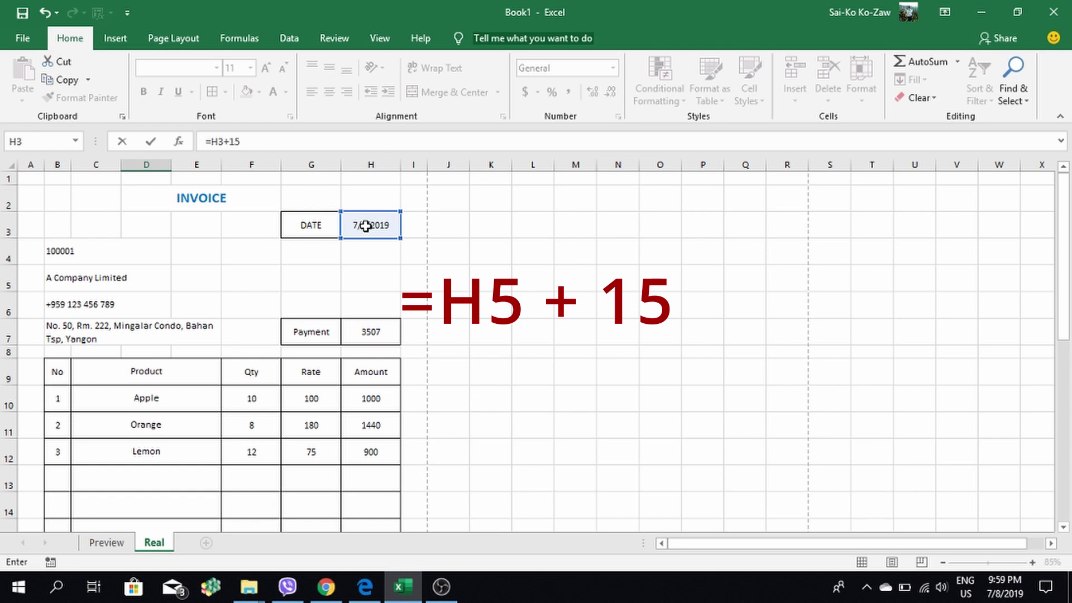
{"action": "key", "text": "Return"}
{"action": "left_click", "coordinate": [146, 491]}
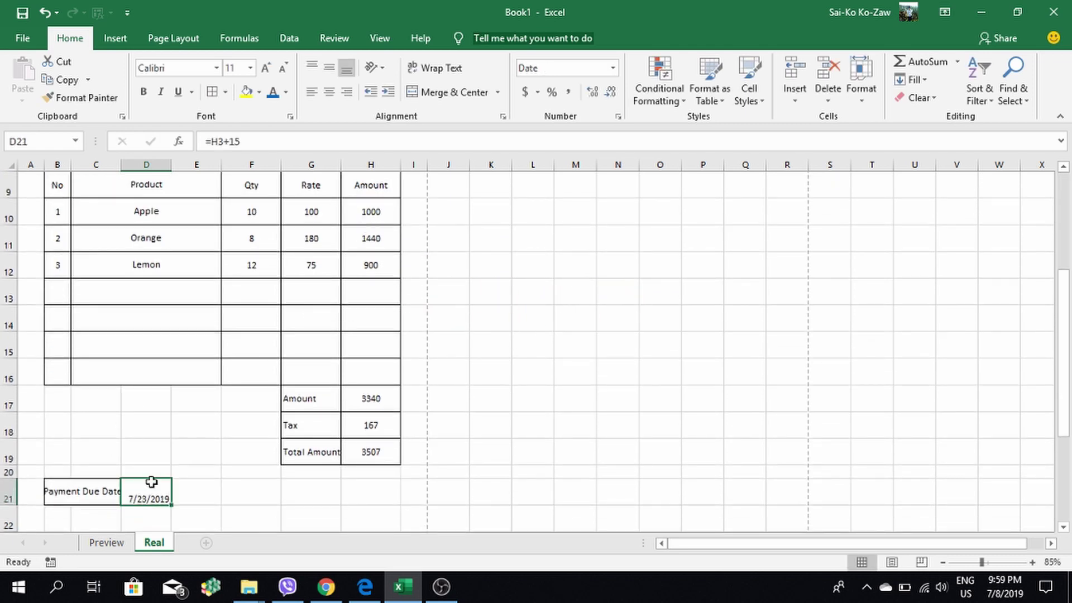
{"action": "left_click", "coordinate": [329, 68]}
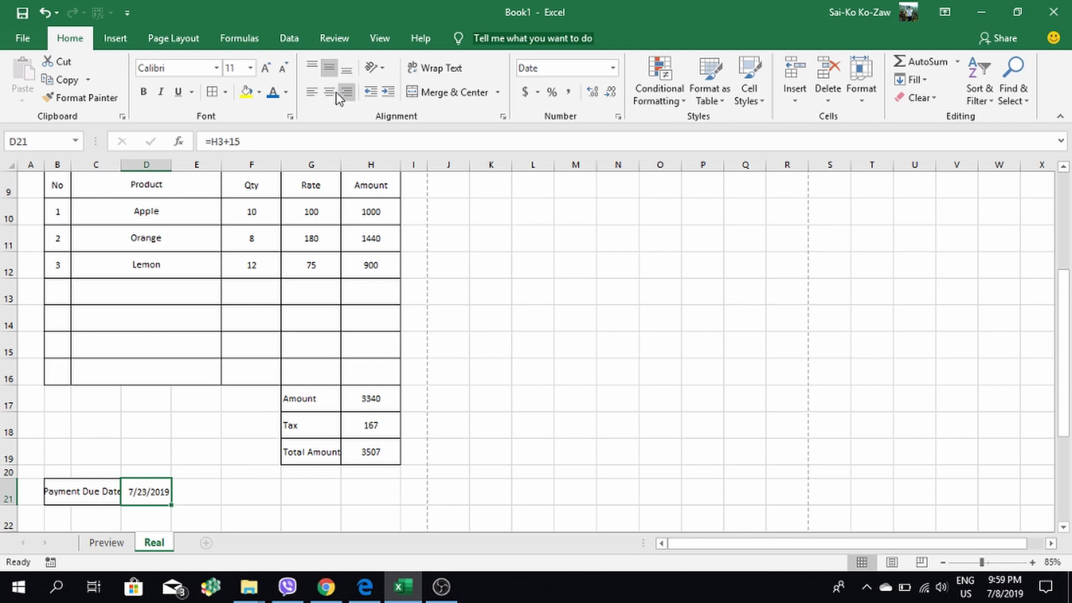
{"action": "left_click", "coordinate": [330, 91]}
Apply a double underline to the 7/23/2019 due date in D21
{"action": "scroll", "coordinate": [239, 485], "scroll_direction": "down", "scroll_amount": 1}
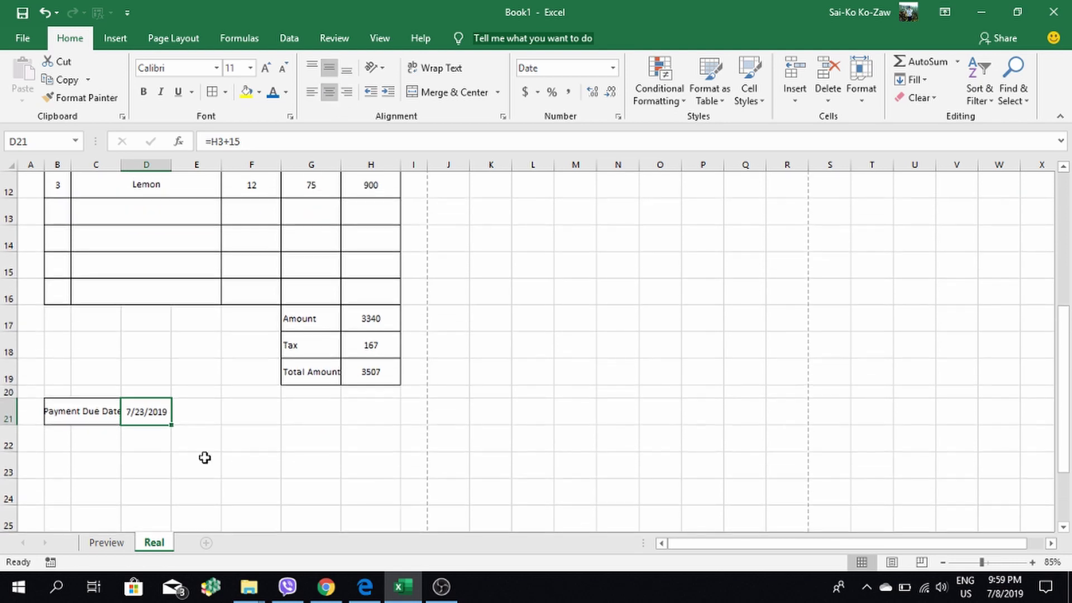
{"action": "left_click", "coordinate": [206, 458]}
{"action": "left_click", "coordinate": [152, 407]}
{"action": "left_click", "coordinate": [179, 101]}
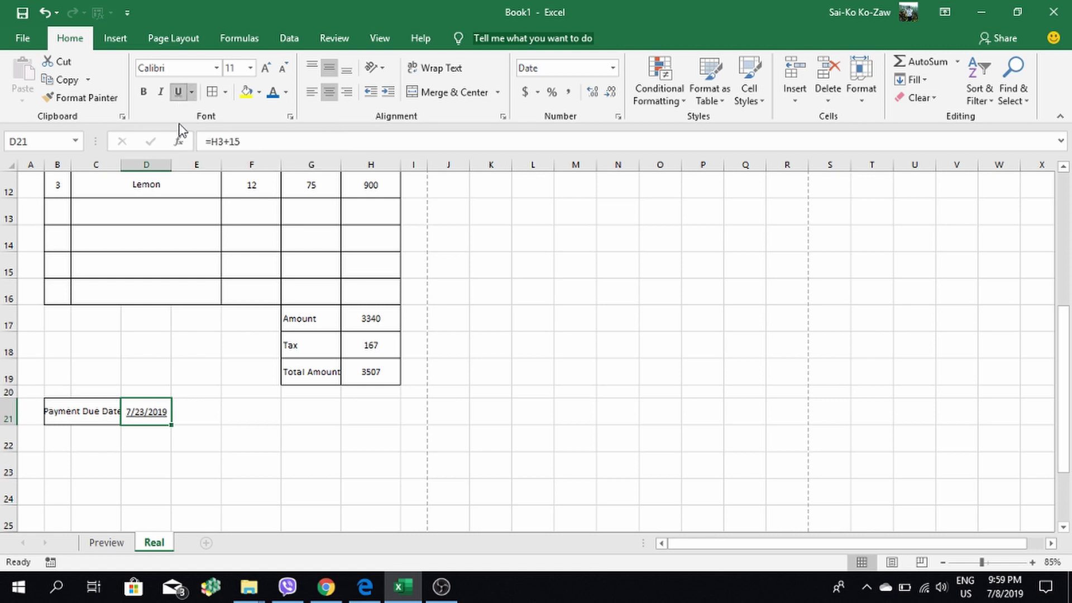
{"action": "left_click", "coordinate": [204, 420]}
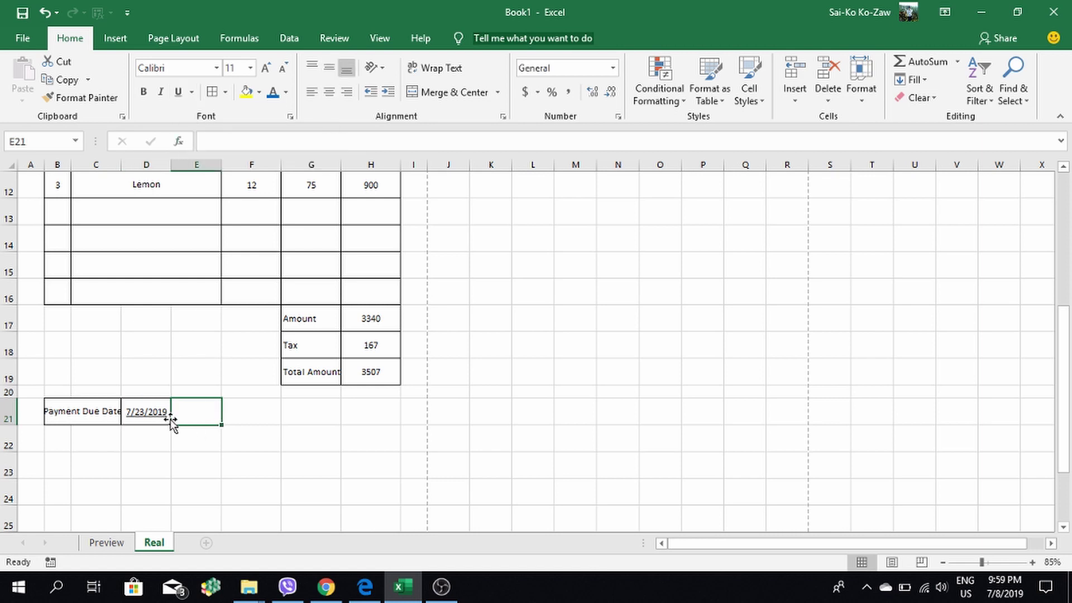
{"action": "left_click", "coordinate": [192, 92]}
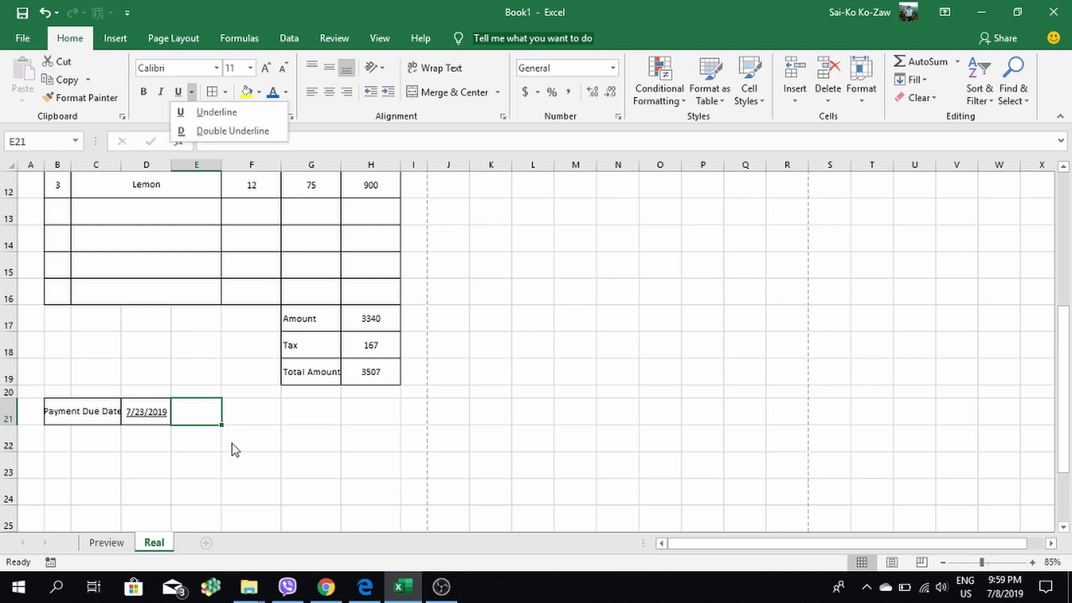
{"action": "left_click", "coordinate": [178, 418]}
{"action": "left_click", "coordinate": [153, 412]}
{"action": "left_click", "coordinate": [192, 92]}
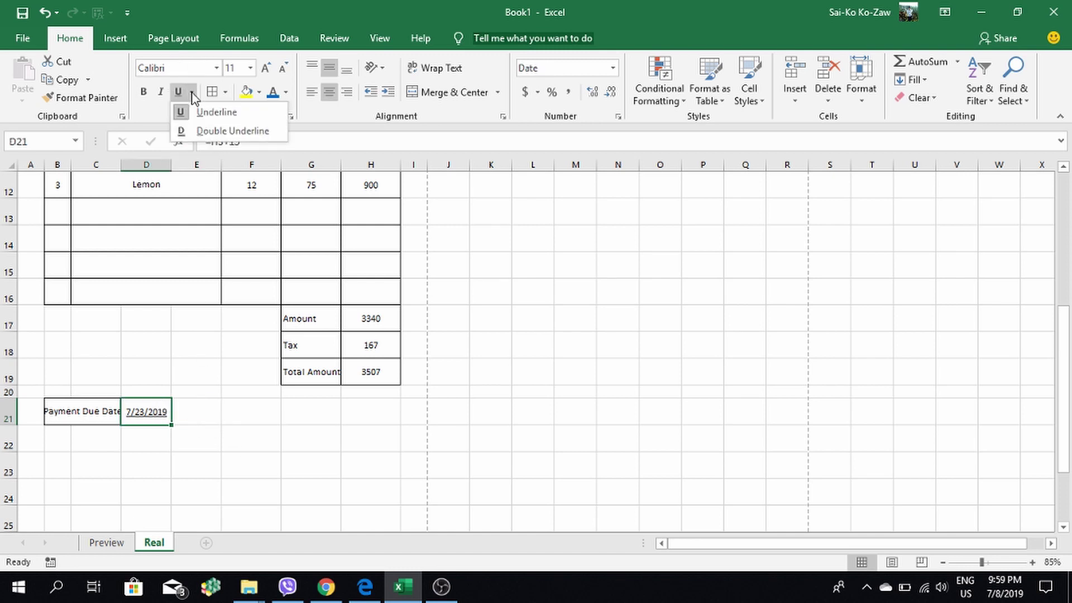
{"action": "left_click", "coordinate": [206, 130]}
{"action": "left_click", "coordinate": [229, 424]}
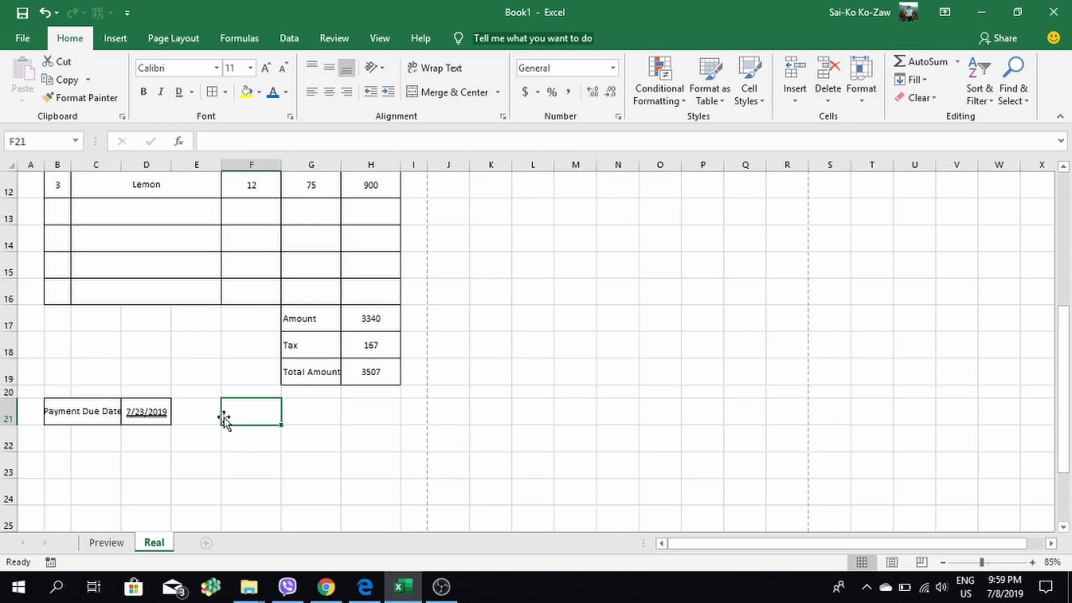
{"action": "scroll", "coordinate": [215, 420], "scroll_direction": "down", "scroll_amount": 2}
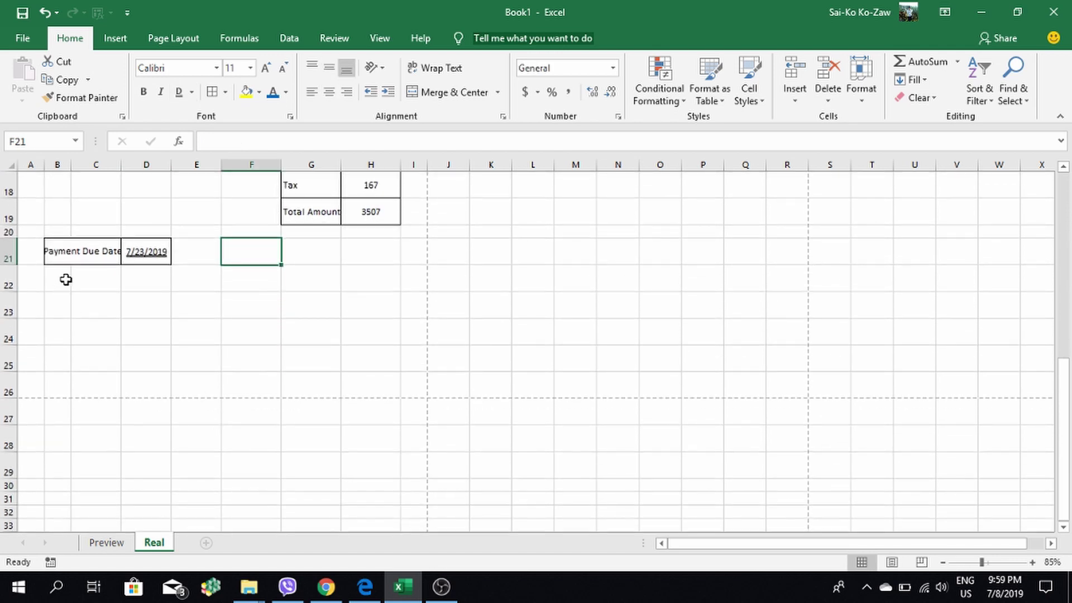
{"action": "scroll", "coordinate": [166, 265], "scroll_direction": "up", "scroll_amount": 1}
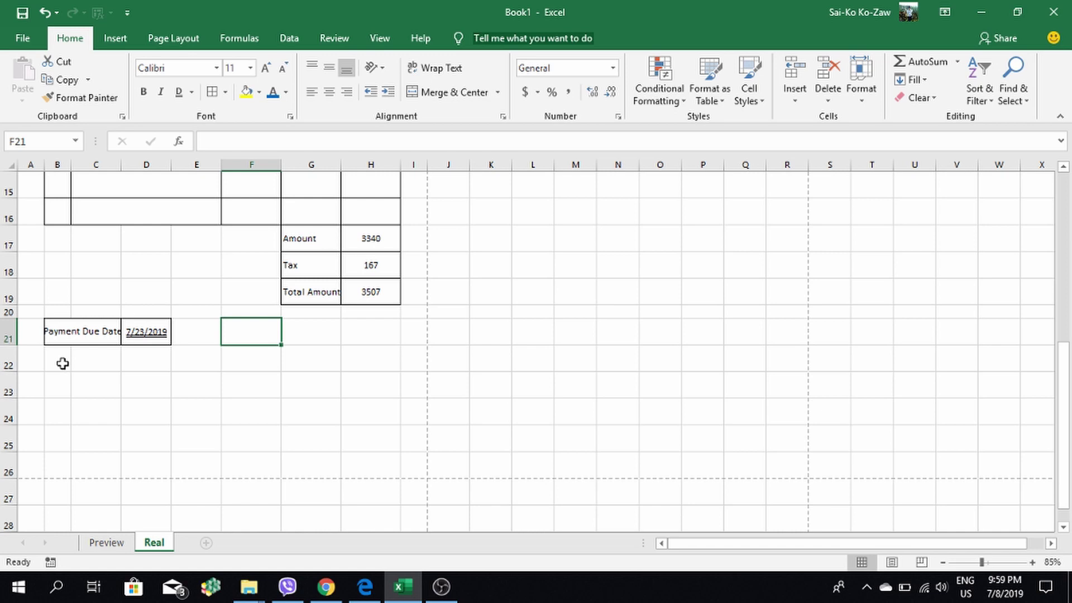
Merge B22:E22 and copy the merged layout down through row 24
{"action": "left_click_drag", "start_coordinate": [62, 364], "coordinate": [175, 362]}
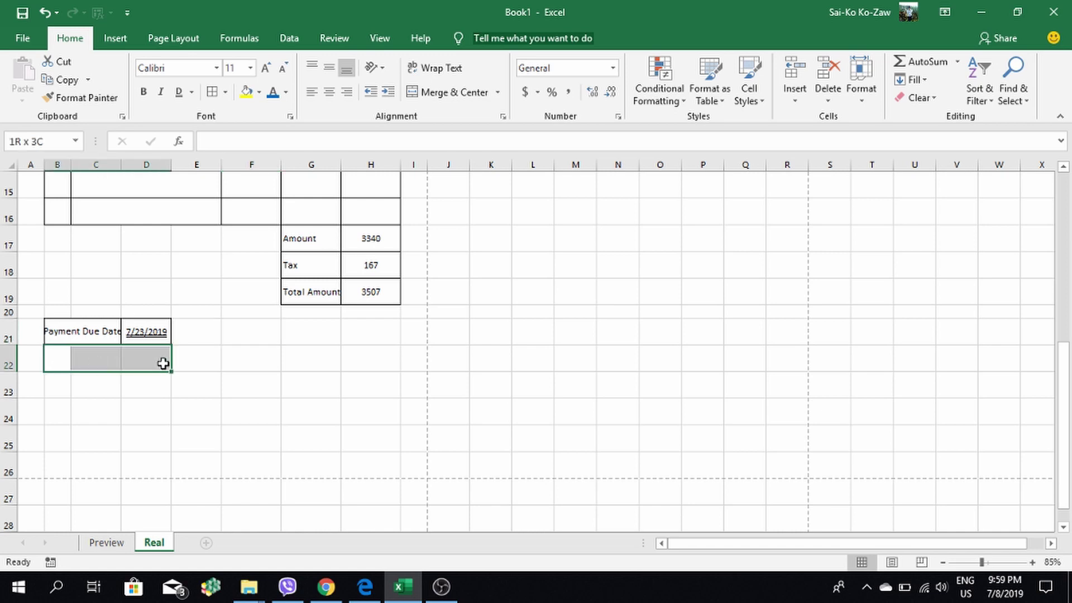
{"action": "left_click", "coordinate": [444, 91]}
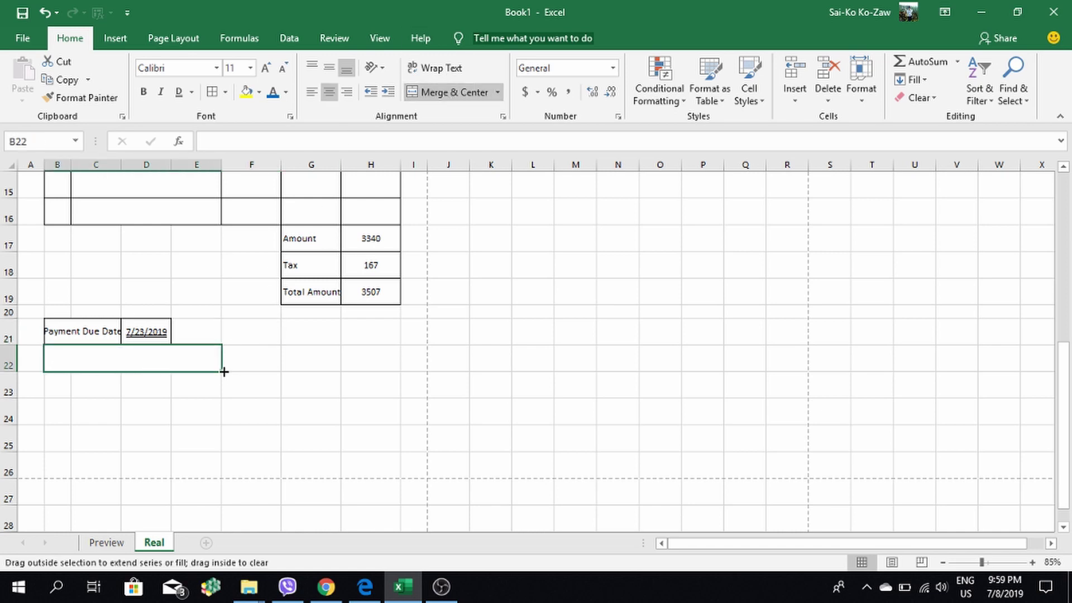
{"action": "left_click_drag", "start_coordinate": [224, 371], "coordinate": [213, 440]}
{"action": "left_click", "coordinate": [121, 355]}
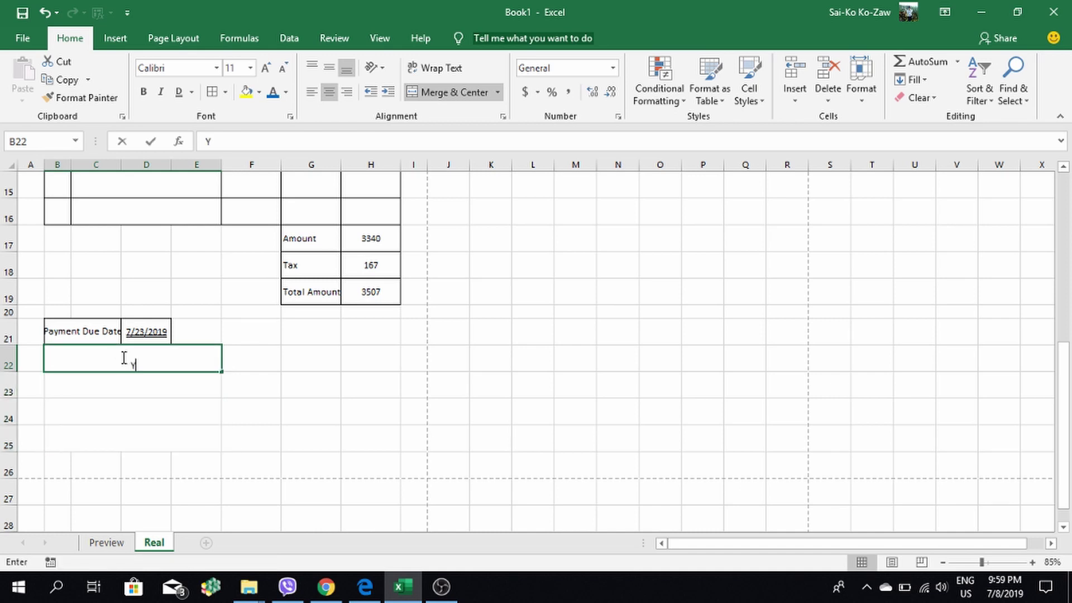
Enter 'You can Transfer' in row 22, left-aligned and vertically centred
{"action": "type", "text": "You"}
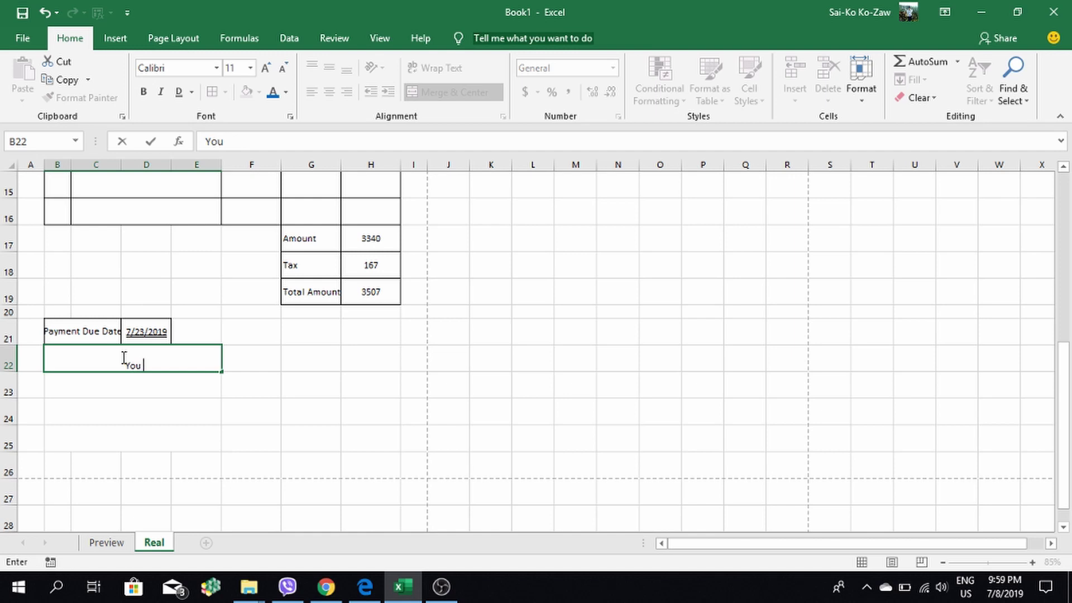
{"action": "type", "text": "ran T"}
{"action": "type", "text": "ransf"}
{"action": "type", "text": "er"}
{"action": "left_click", "coordinate": [297, 369]}
{"action": "left_click", "coordinate": [162, 363]}
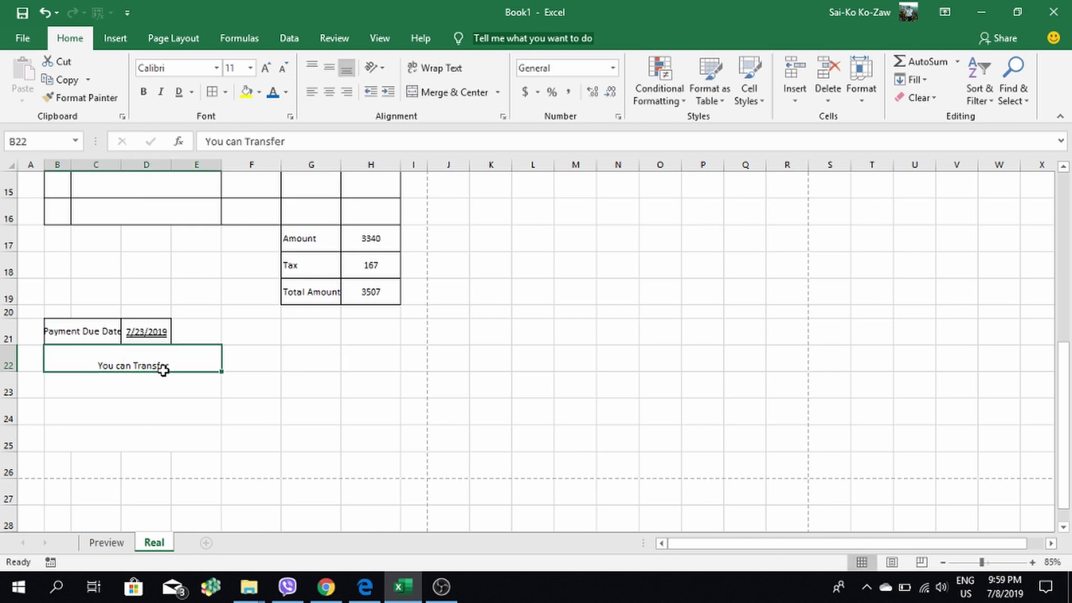
{"action": "left_click", "coordinate": [313, 90]}
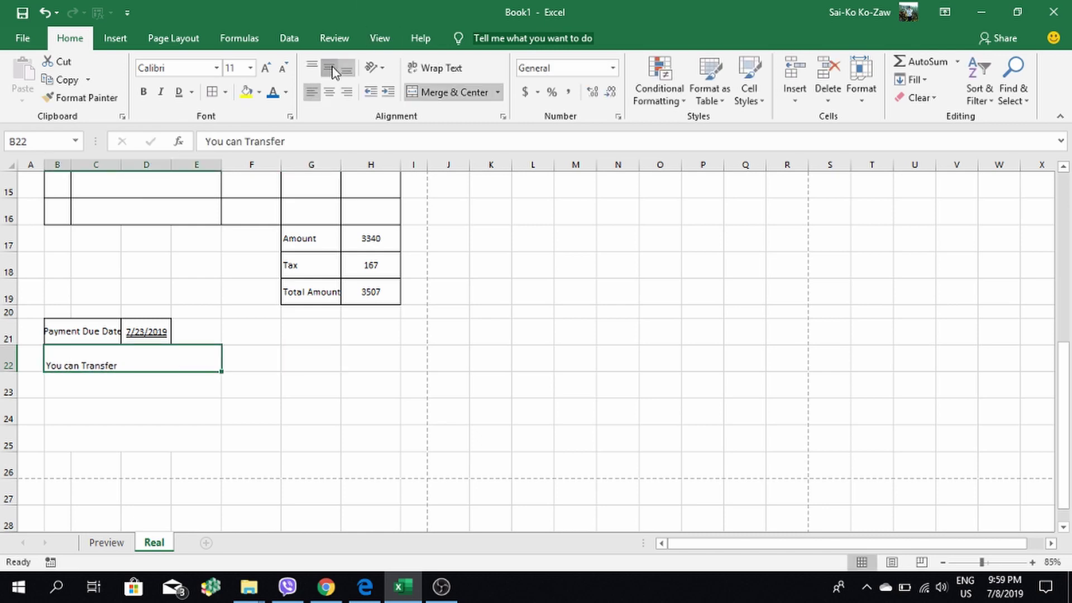
{"action": "left_click", "coordinate": [332, 70]}
{"action": "left_click", "coordinate": [93, 391]}
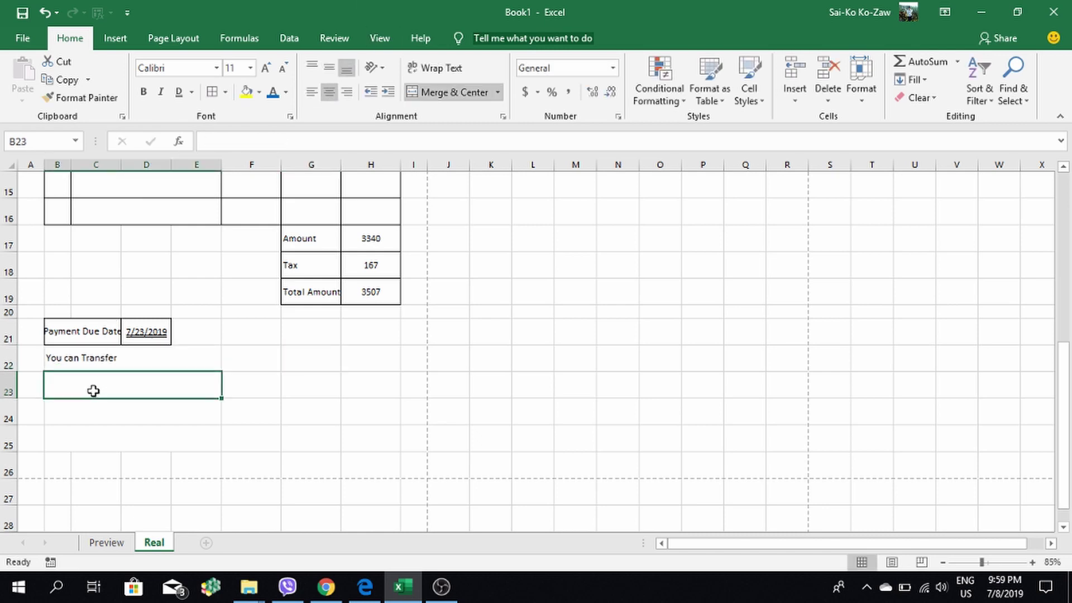
Enter 'BBB Bank Account' in row 23, left-aligned and vertically centred
{"action": "type", "text": "B"}
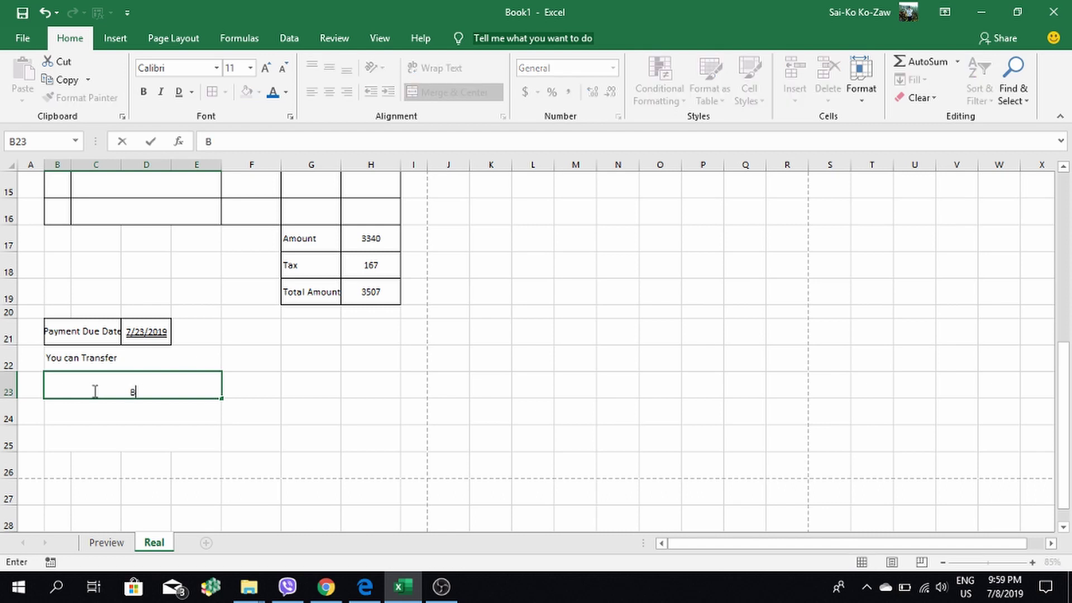
{"action": "type", "text": "BBBB"}
{"action": "type", "text": "ank Accou"}
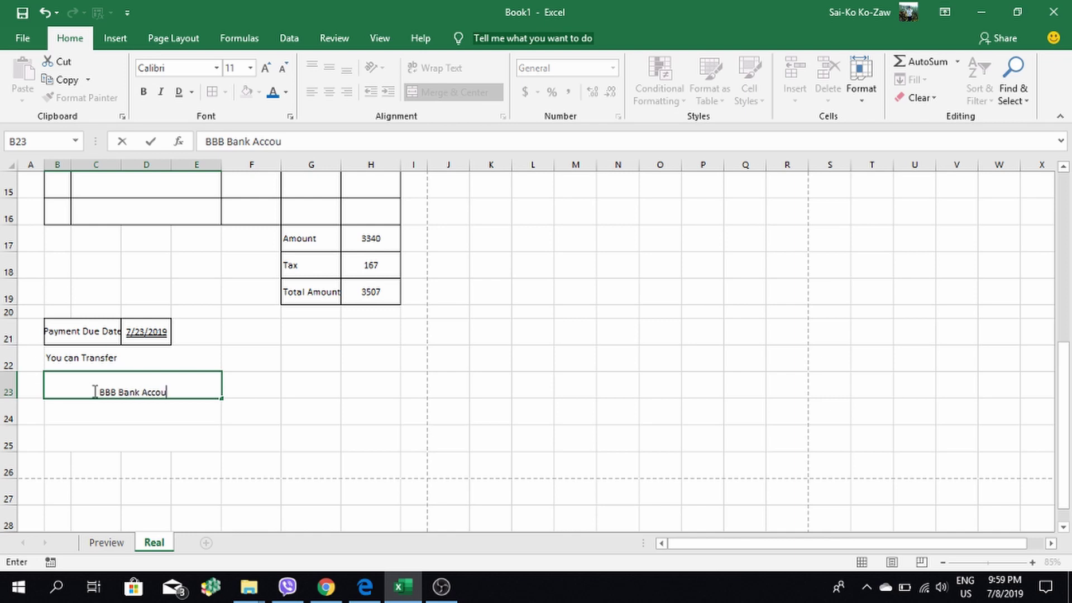
{"action": "type", "text": "nt"}
{"action": "left_click", "coordinate": [277, 415]}
{"action": "left_click", "coordinate": [168, 379]}
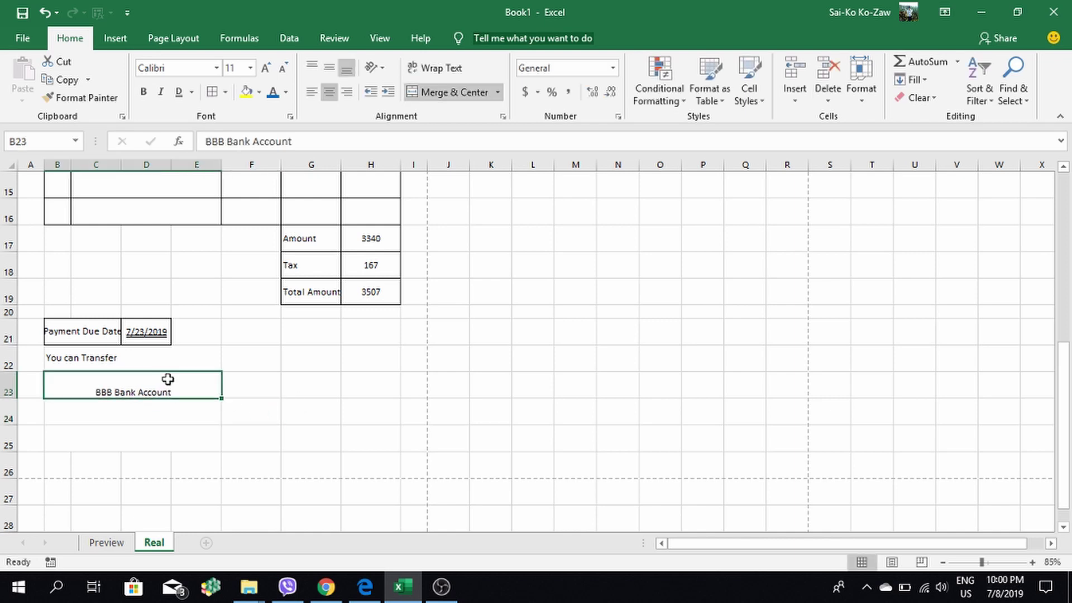
{"action": "left_click", "coordinate": [312, 92]}
{"action": "left_click", "coordinate": [329, 67]}
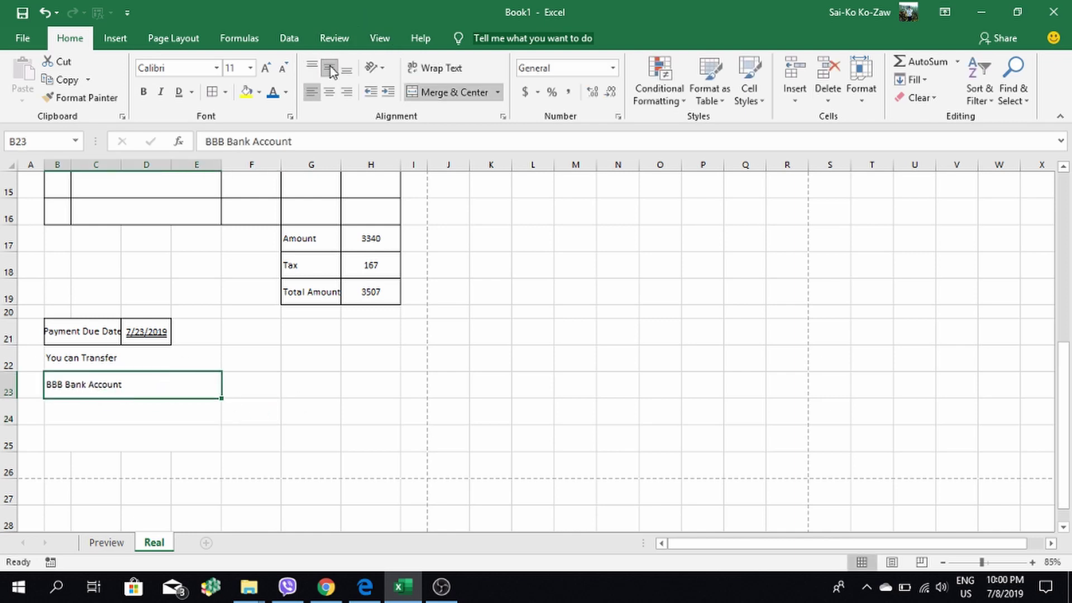
Enter the bank account number in row 24, left-aligned and vertically centred
{"action": "left_click", "coordinate": [136, 404]}
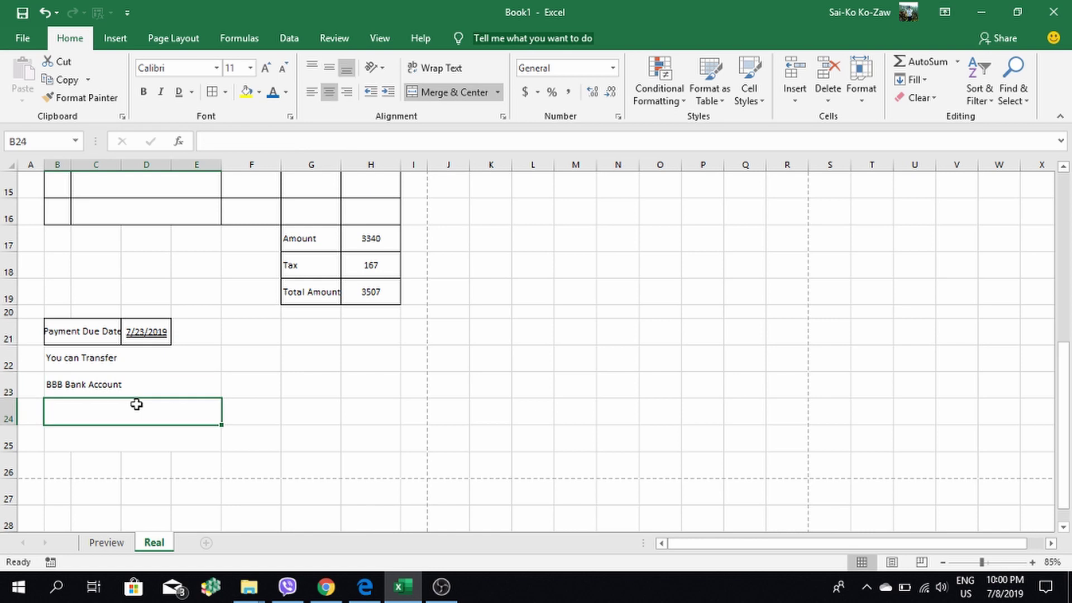
{"action": "type", "text": "09"}
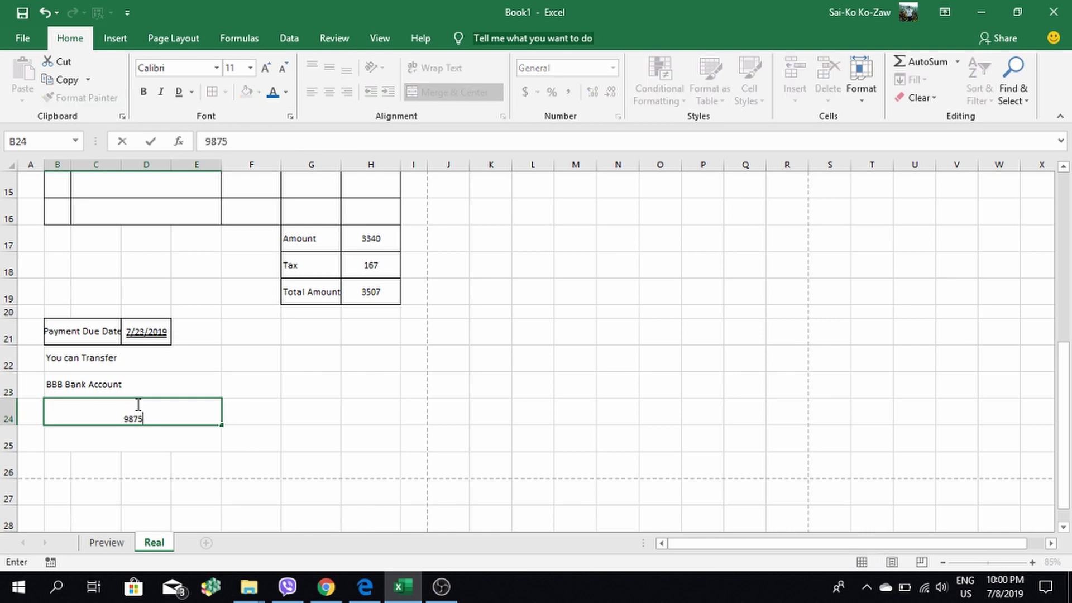
{"action": "type", "text": "234"}
{"action": "type", "text": "5 6789"}
{"action": "type", "text": "012"}
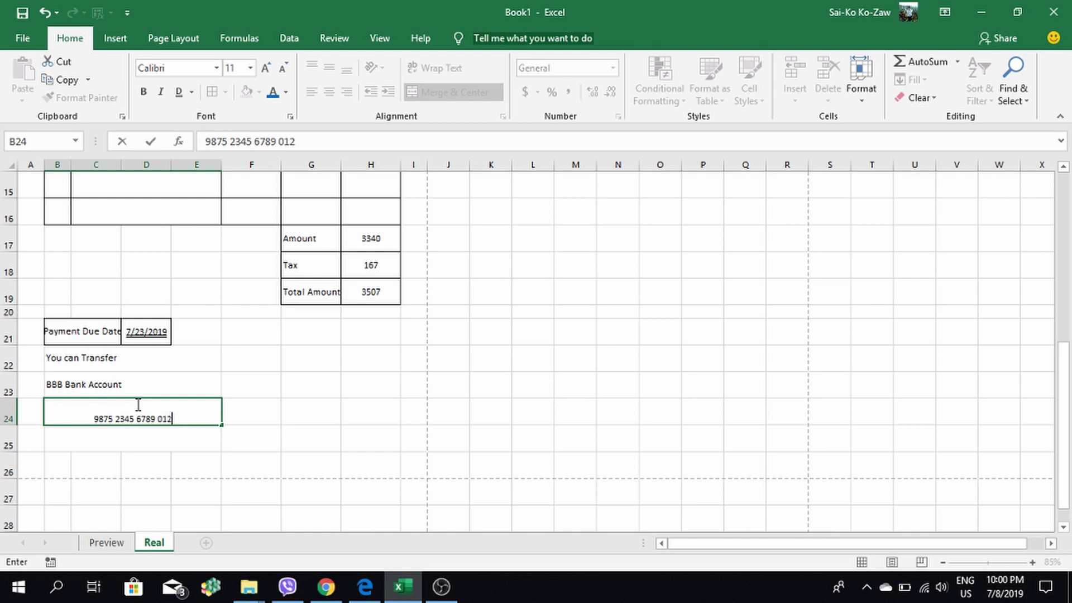
{"action": "type", "text": "3"}
{"action": "left_click", "coordinate": [285, 427]}
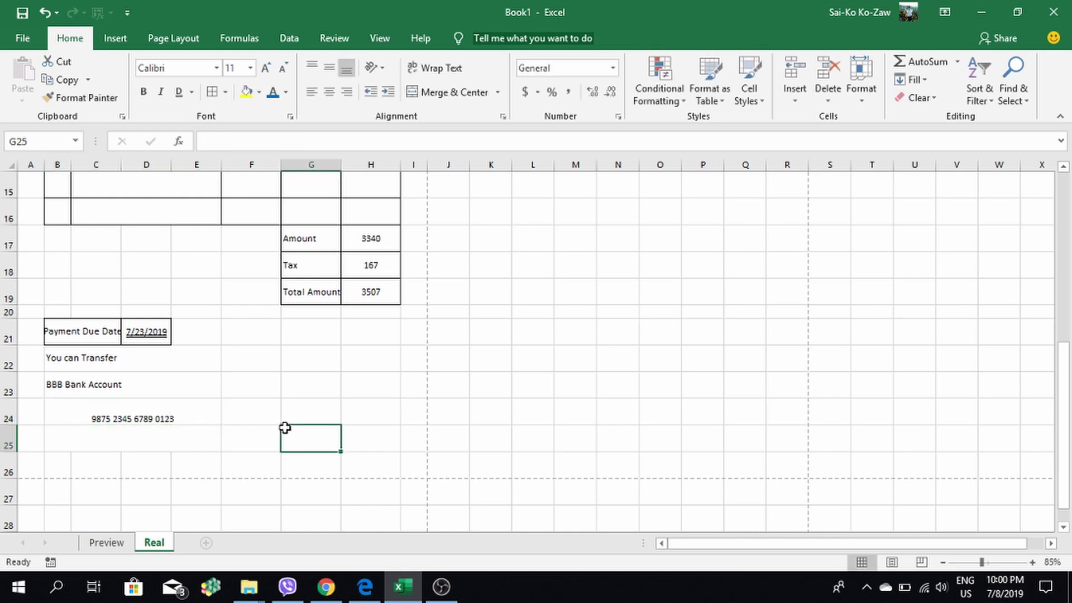
{"action": "left_click", "coordinate": [188, 402]}
{"action": "left_click", "coordinate": [318, 87]}
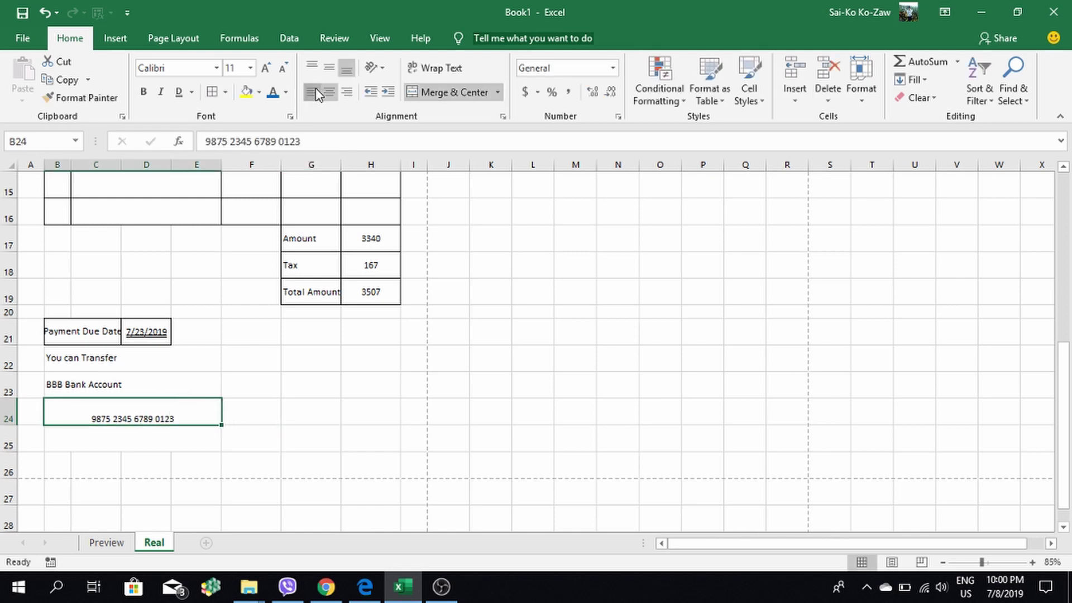
{"action": "left_click", "coordinate": [331, 66]}
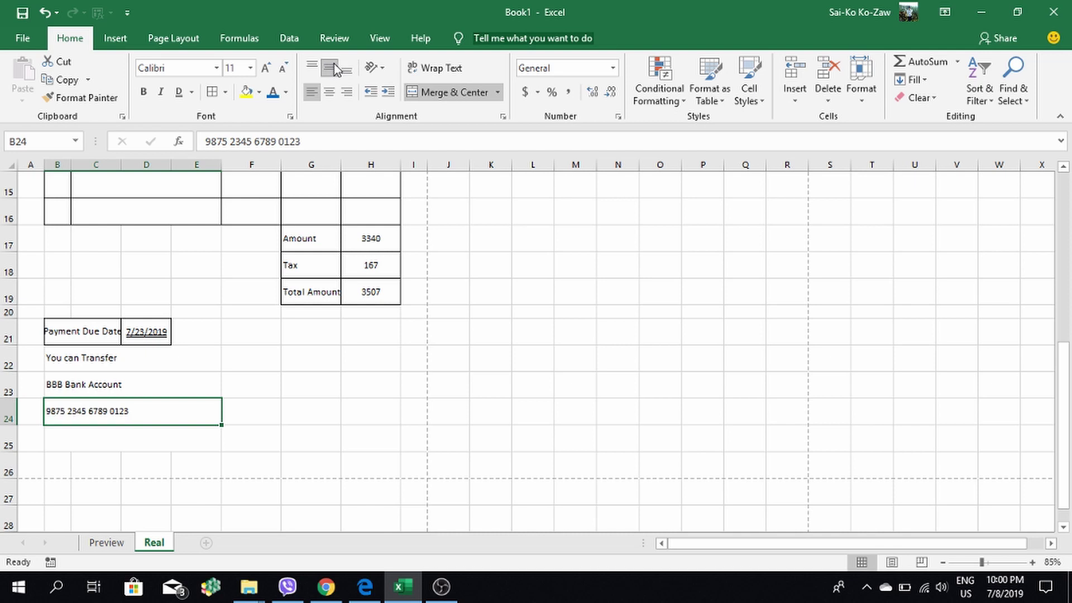
After checking the Preview sheet, apply All Borders to the bank transfer rows B22:E24
{"action": "left_click", "coordinate": [110, 539]}
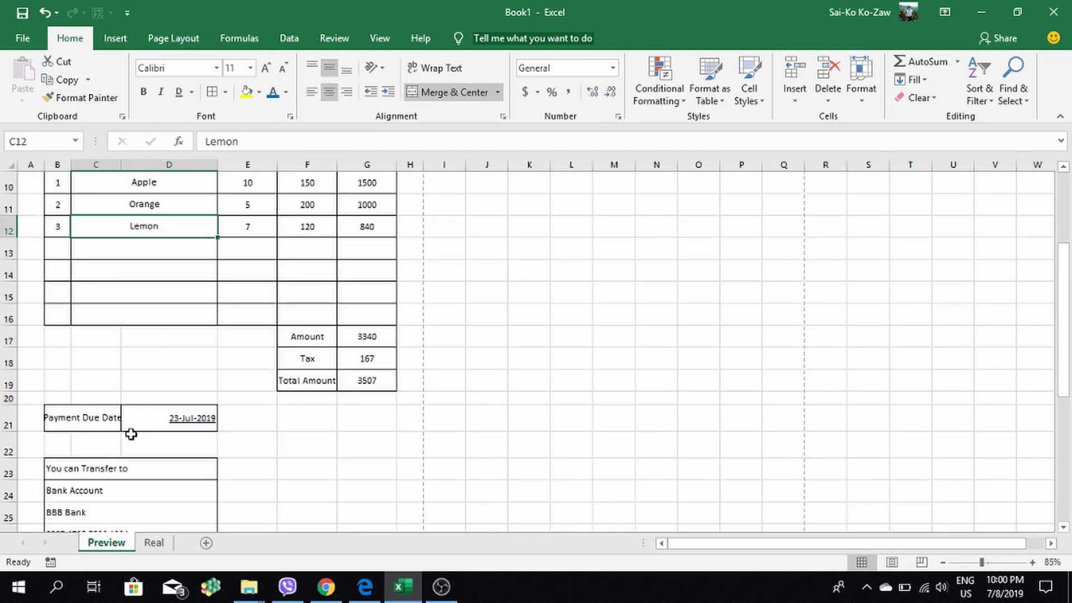
{"action": "scroll", "coordinate": [162, 452], "scroll_direction": "down", "scroll_amount": 1}
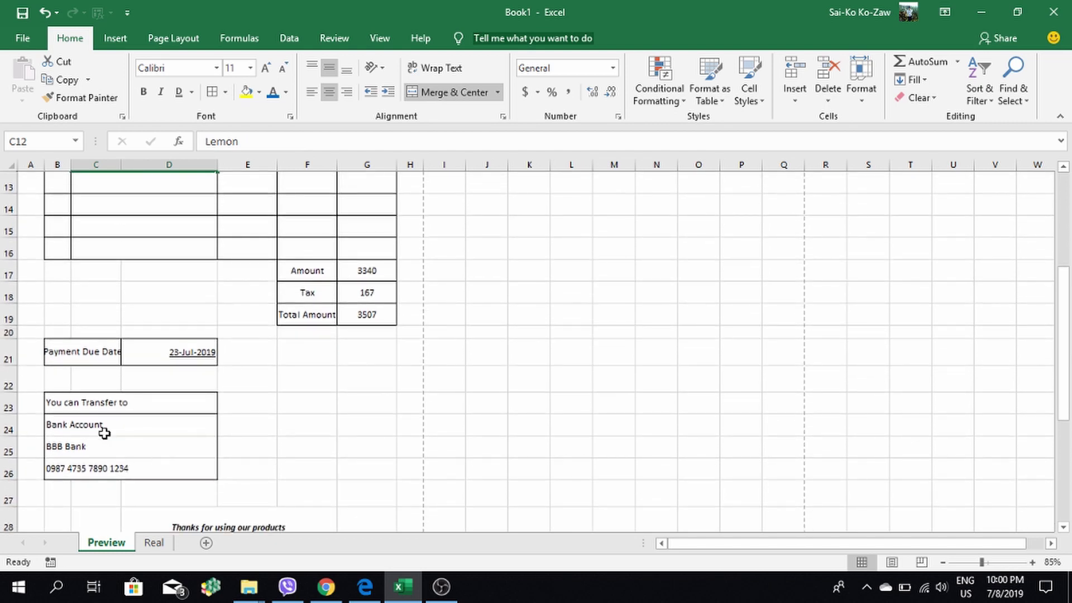
{"action": "left_click", "coordinate": [150, 551]}
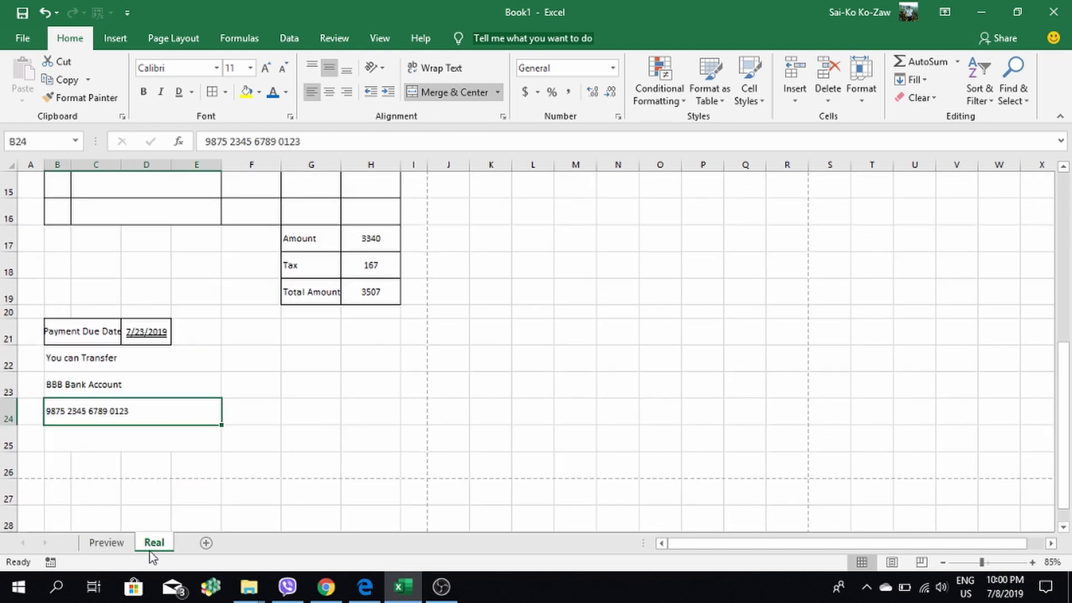
{"action": "left_click", "coordinate": [103, 438]}
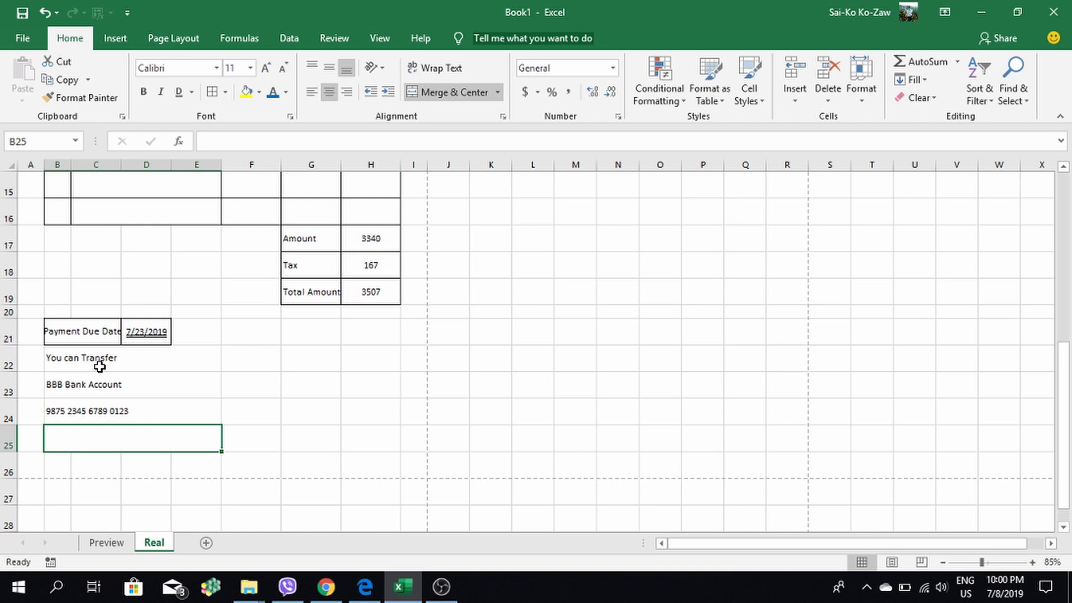
{"action": "left_click", "coordinate": [64, 341]}
{"action": "mouse_move", "coordinate": [61, 360]}
{"action": "left_mouse_down"}
{"action": "mouse_move", "coordinate": [175, 433]}
{"action": "mouse_move", "coordinate": [161, 411]}
{"action": "left_mouse_up"}
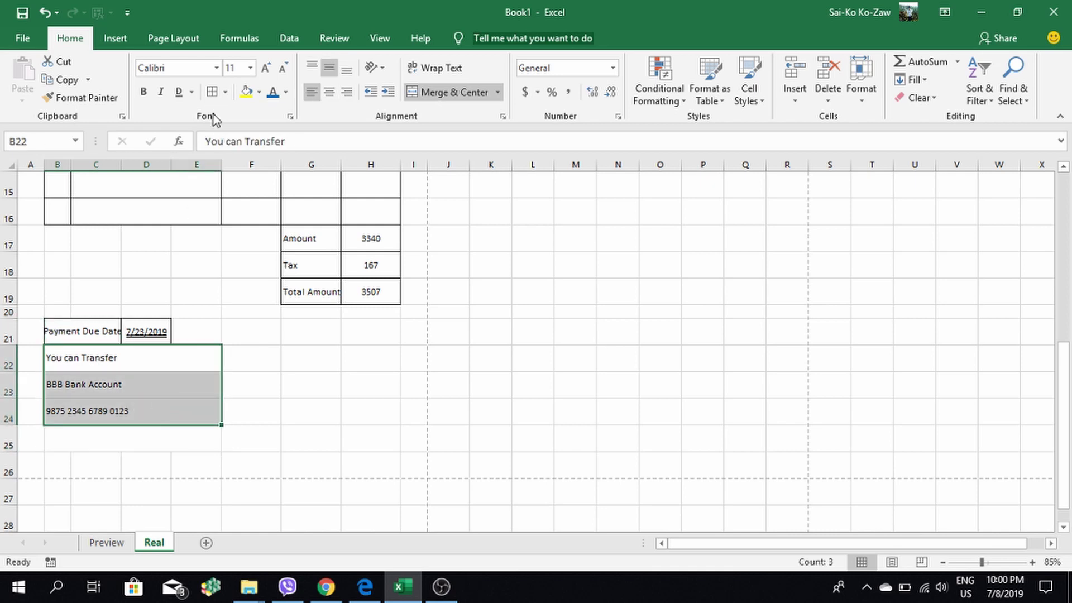
{"action": "left_click", "coordinate": [212, 93]}
{"action": "left_click", "coordinate": [276, 405]}
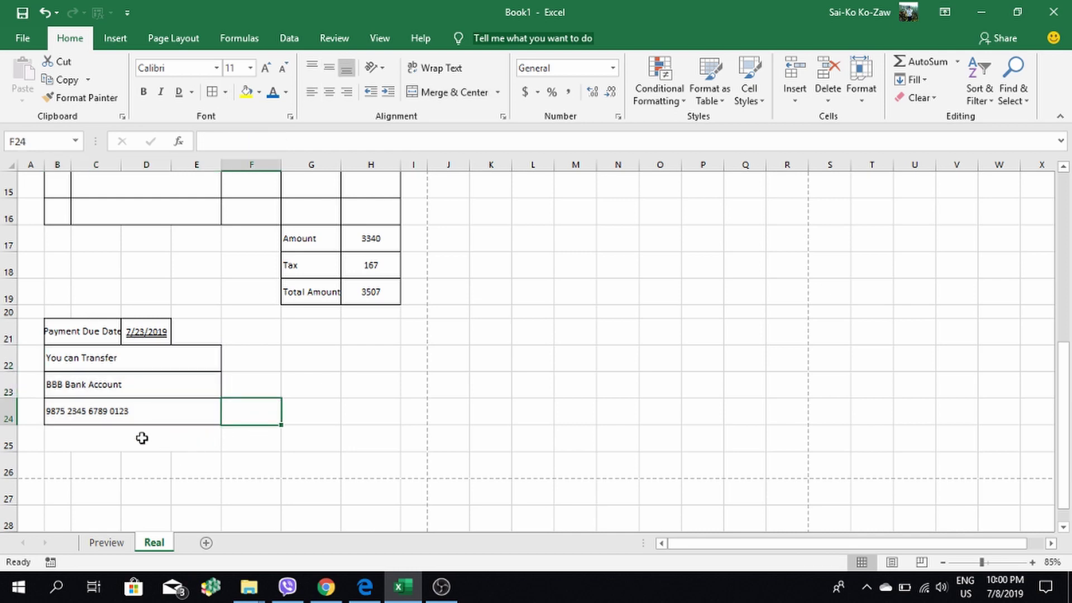
{"action": "left_click_drag", "start_coordinate": [150, 469], "coordinate": [286, 466]}
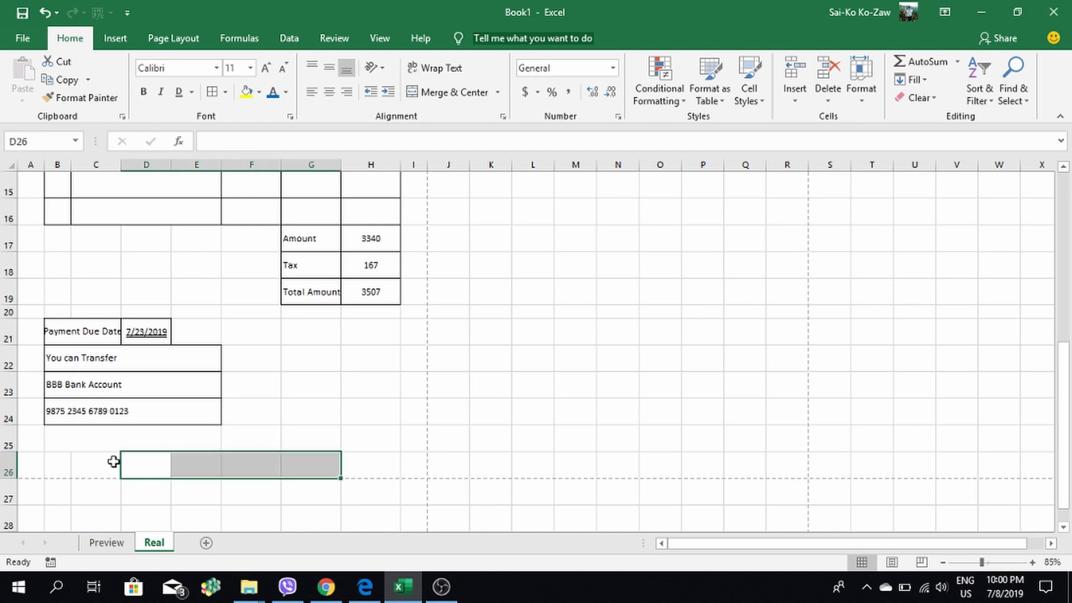
Merge D26:F26 and enter 'Thanks for using our Product', bold, italic and vertically centred
{"action": "left_click_drag", "start_coordinate": [127, 465], "coordinate": [220, 465]}
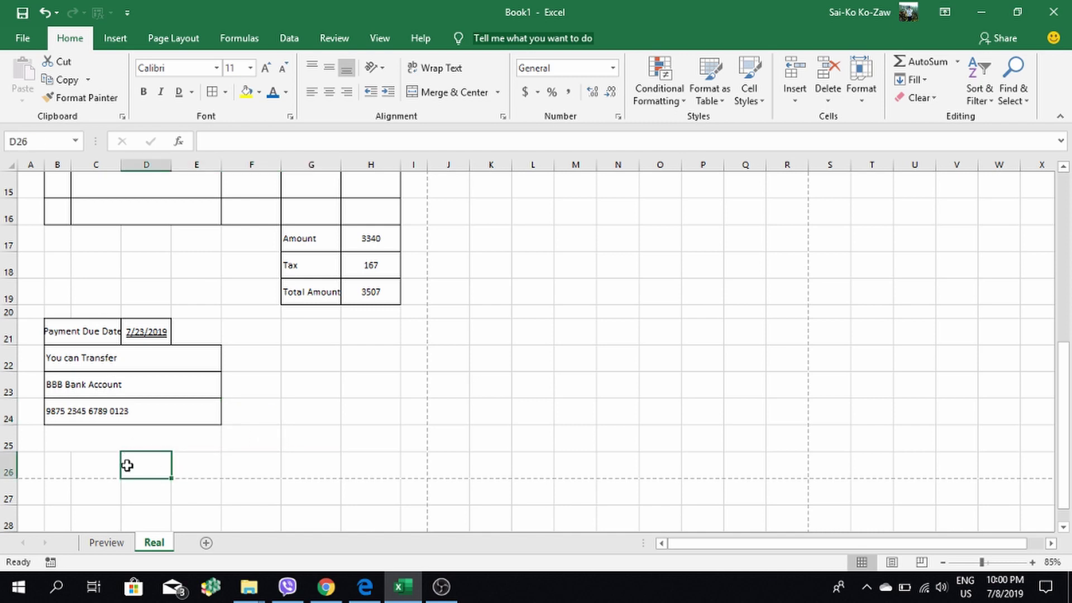
{"action": "left_click", "coordinate": [446, 93]}
{"action": "type", "text": "Thank"}
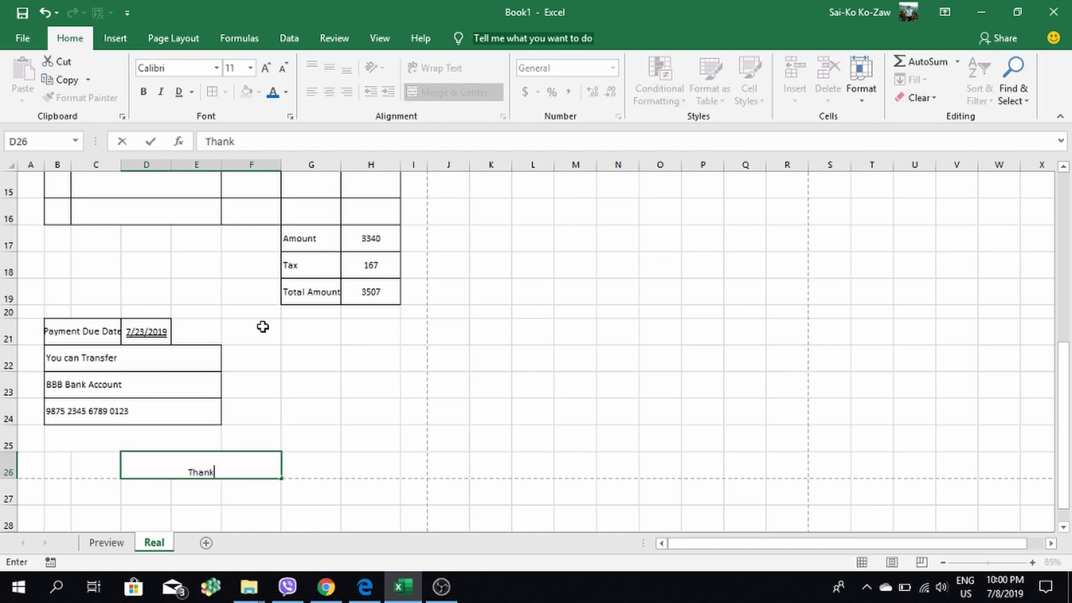
{"action": "type", "text": "s for using "}
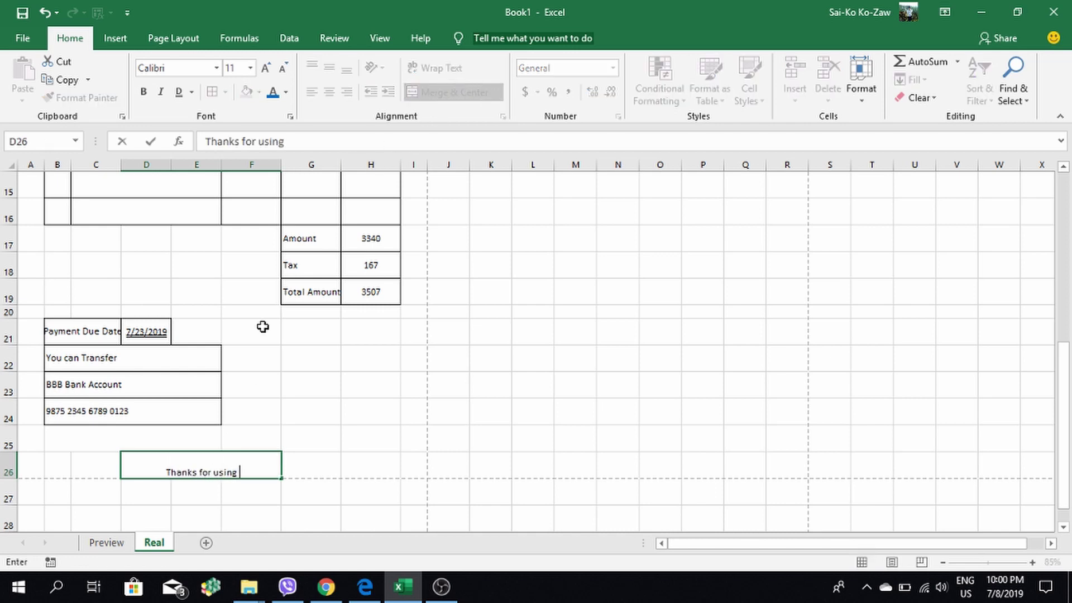
{"action": "type", "text": "our Produc"}
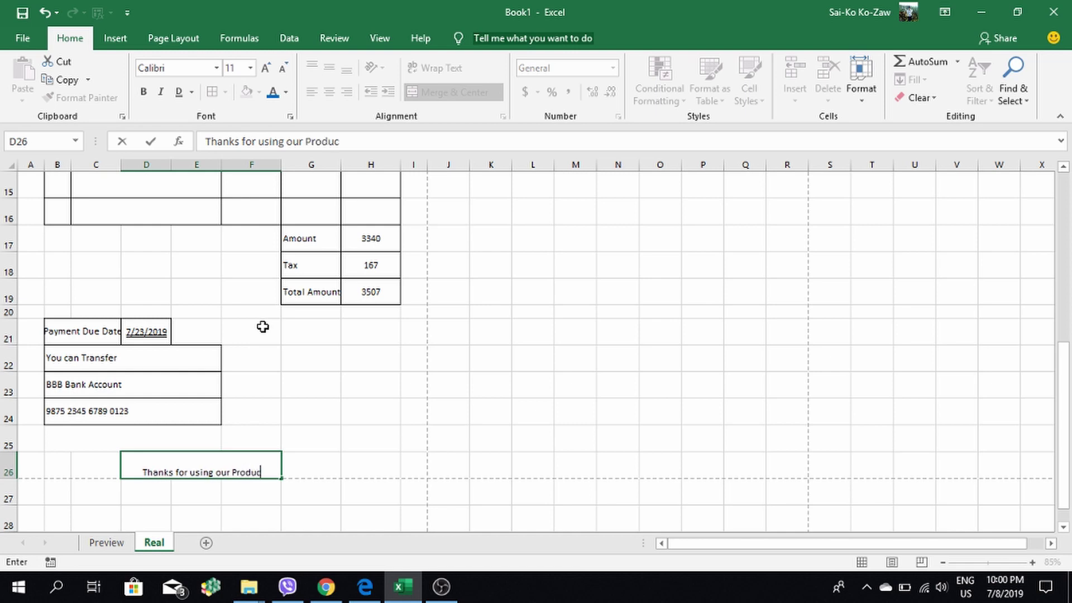
{"action": "type", "text": "t"}
{"action": "left_click", "coordinate": [338, 455]}
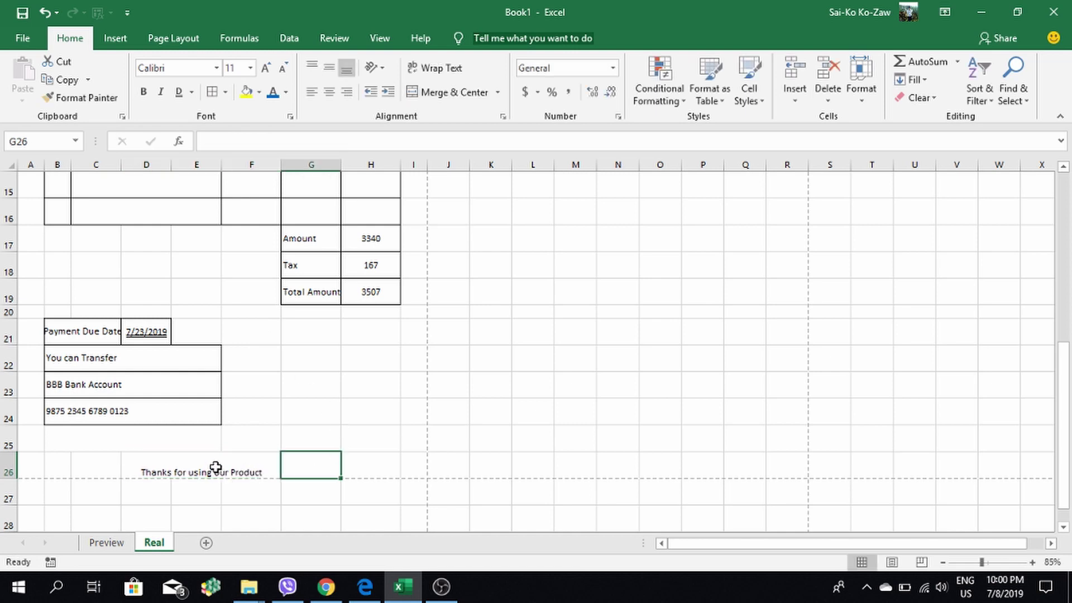
{"action": "left_click", "coordinate": [215, 467]}
{"action": "left_click", "coordinate": [329, 68]}
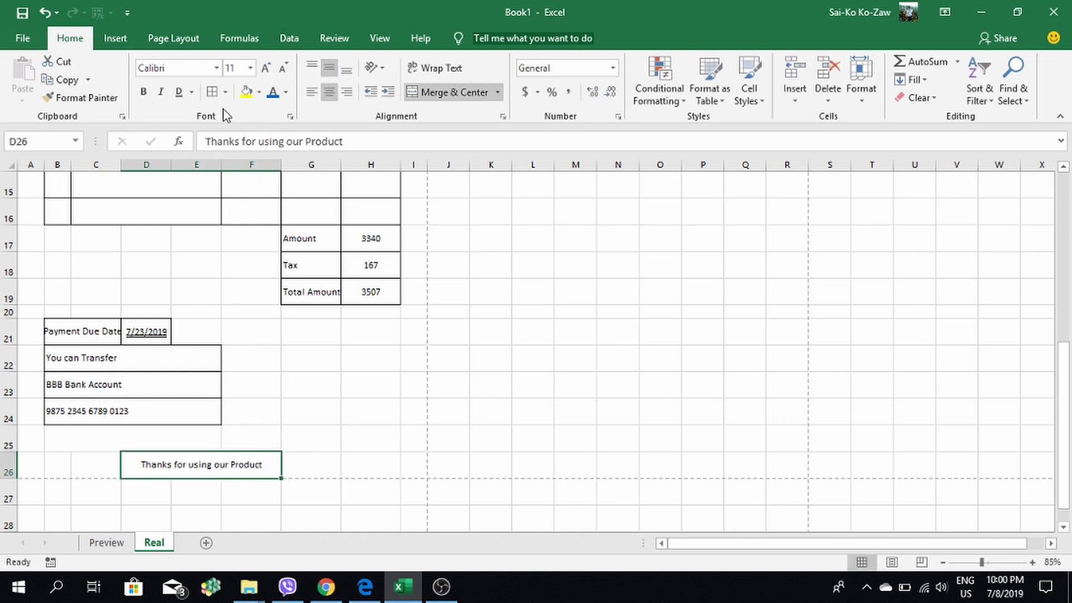
{"action": "left_click", "coordinate": [161, 92]}
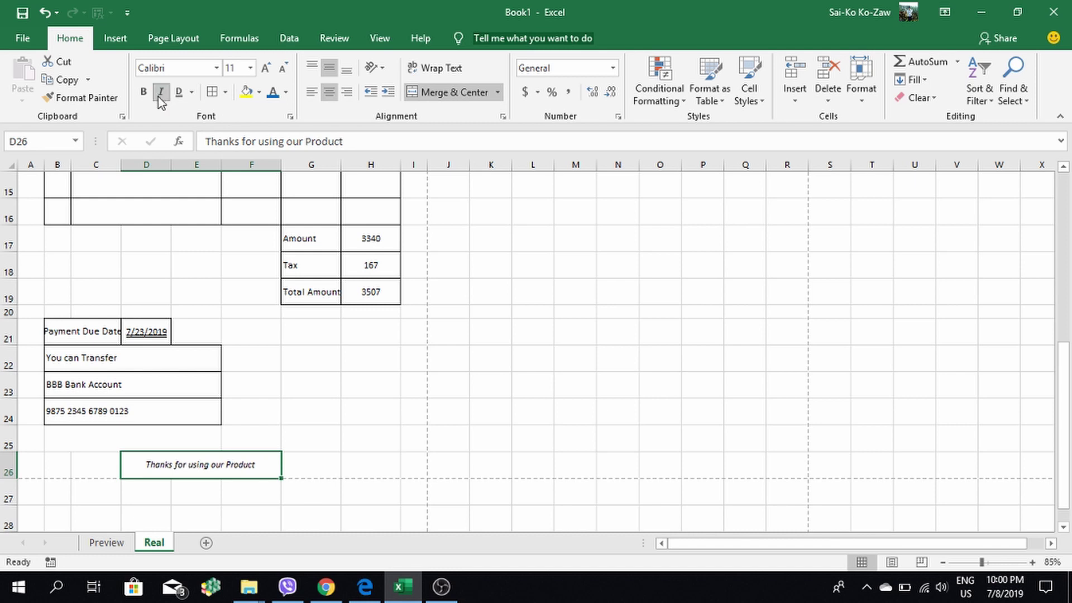
{"action": "left_click", "coordinate": [144, 93]}
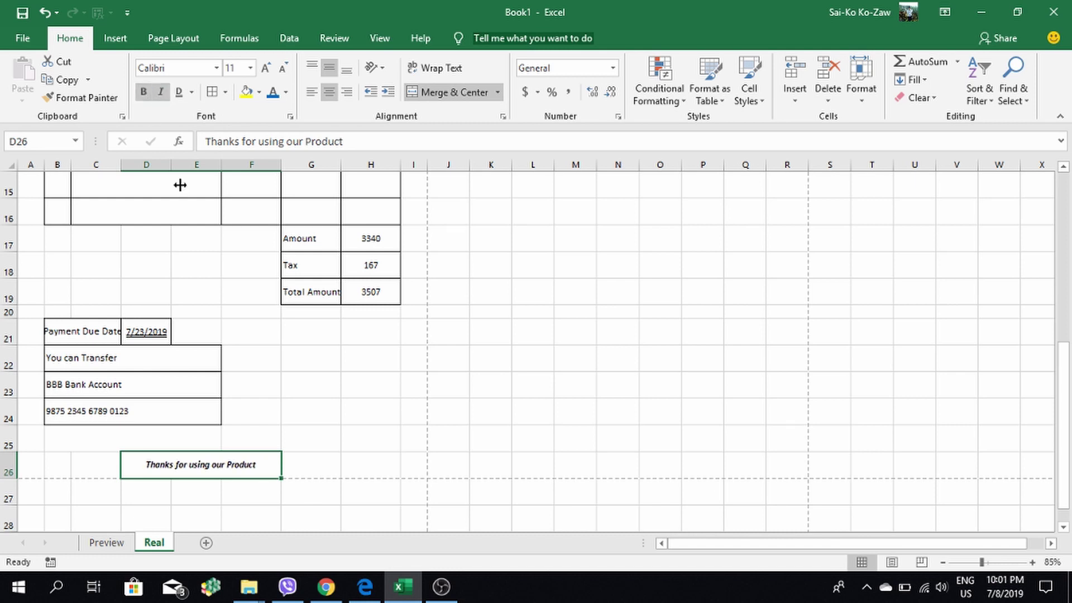
{"action": "left_click", "coordinate": [343, 444]}
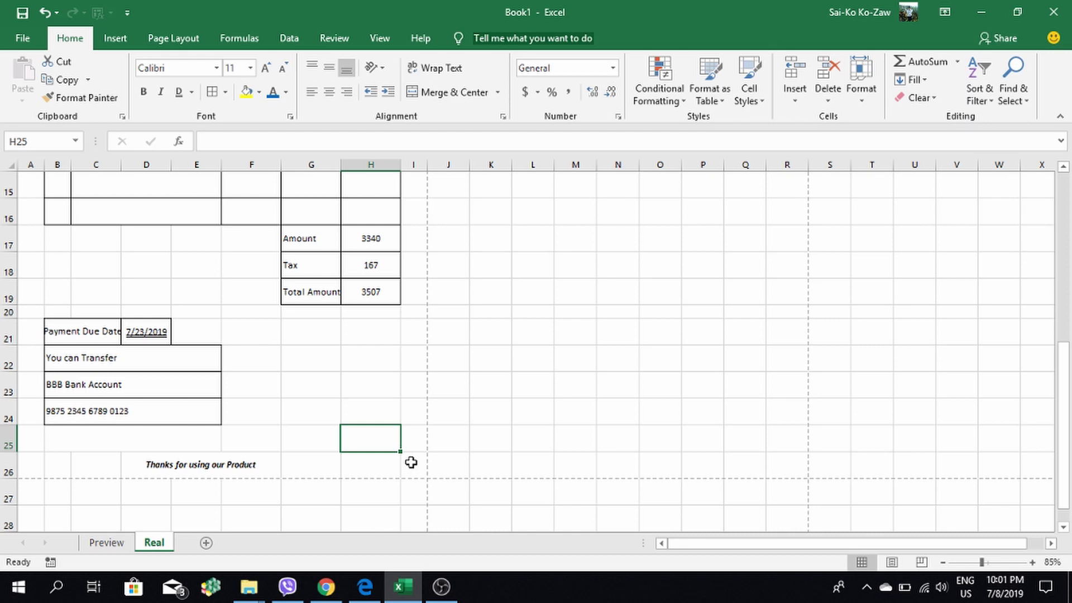
Exit the print preview to the Real sheet and show the Page Layout ribbon
{"action": "scroll", "coordinate": [376, 455], "scroll_direction": "up", "scroll_amount": 4}
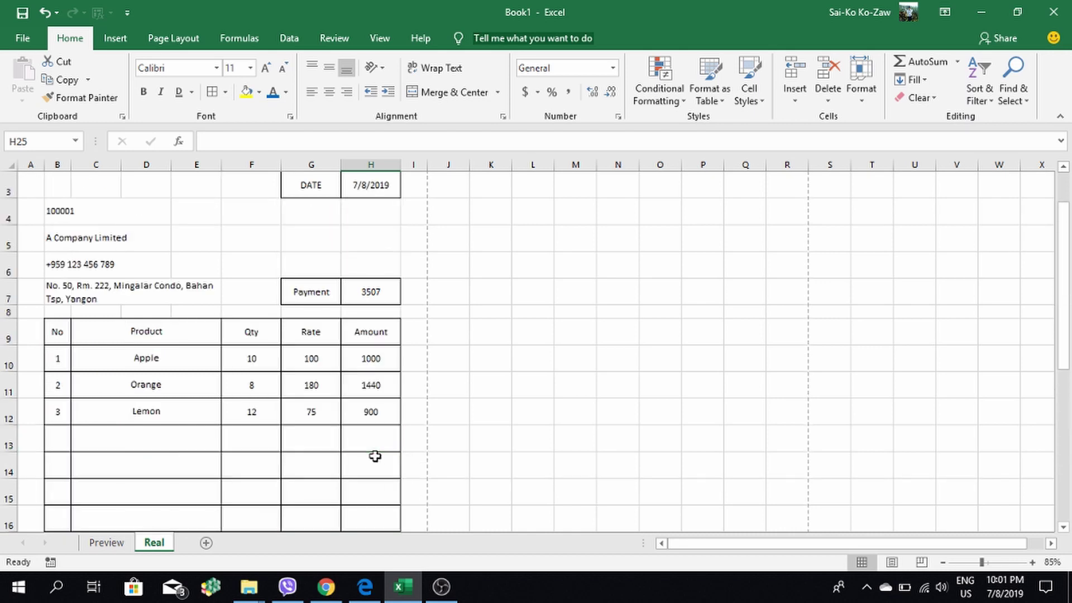
{"action": "scroll", "coordinate": [376, 455], "scroll_direction": "up", "scroll_amount": 1}
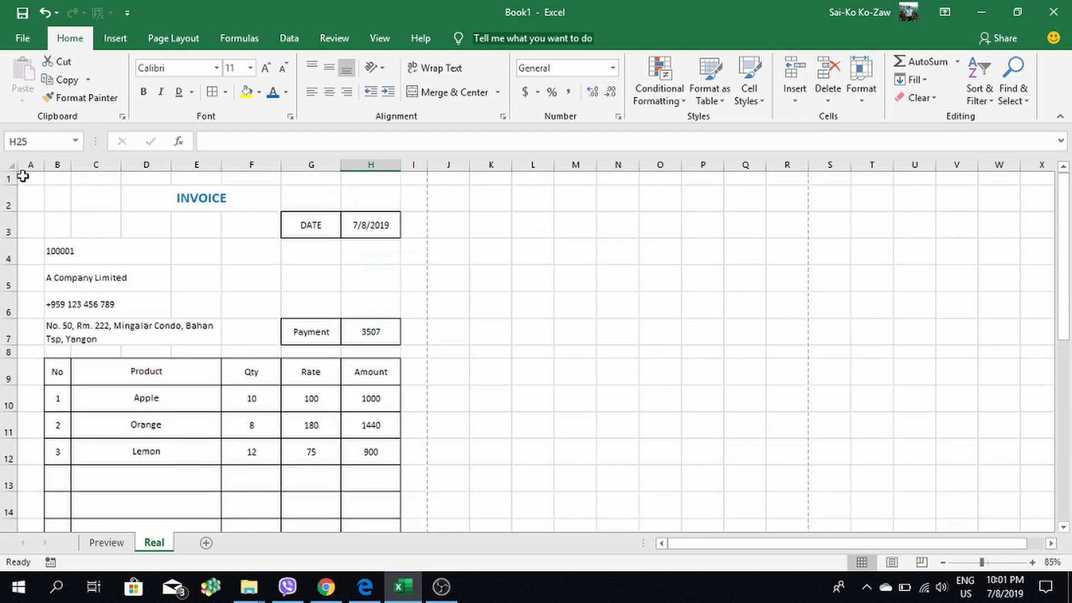
{"action": "mouse_move", "coordinate": [23, 176]}
{"action": "left_mouse_down"}
{"action": "mouse_move", "coordinate": [395, 484]}
{"action": "mouse_move", "coordinate": [411, 469]}
{"action": "left_mouse_up"}
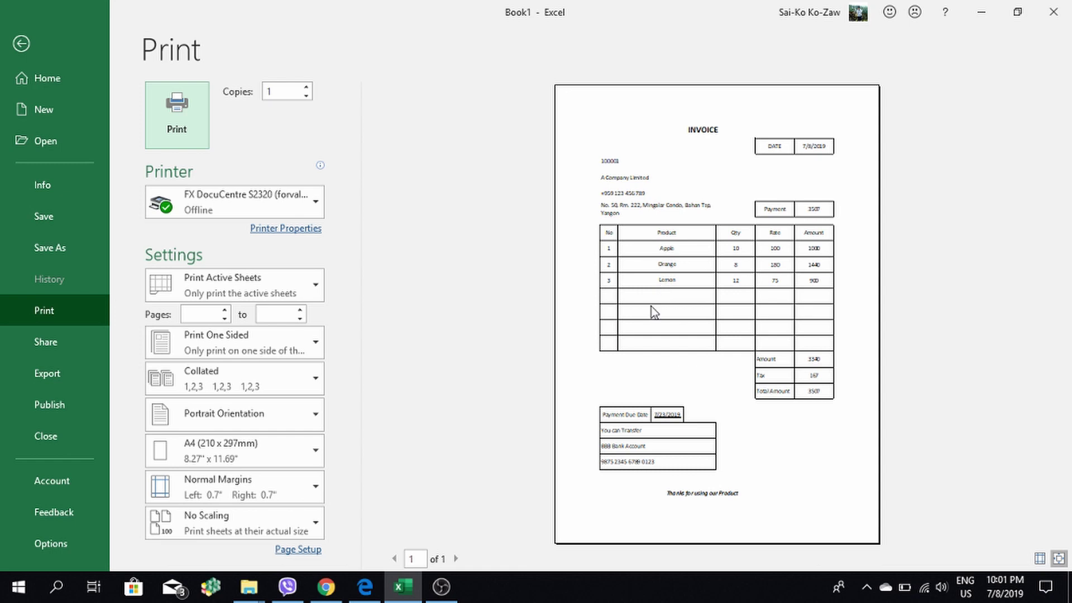
{"action": "left_click", "coordinate": [17, 45]}
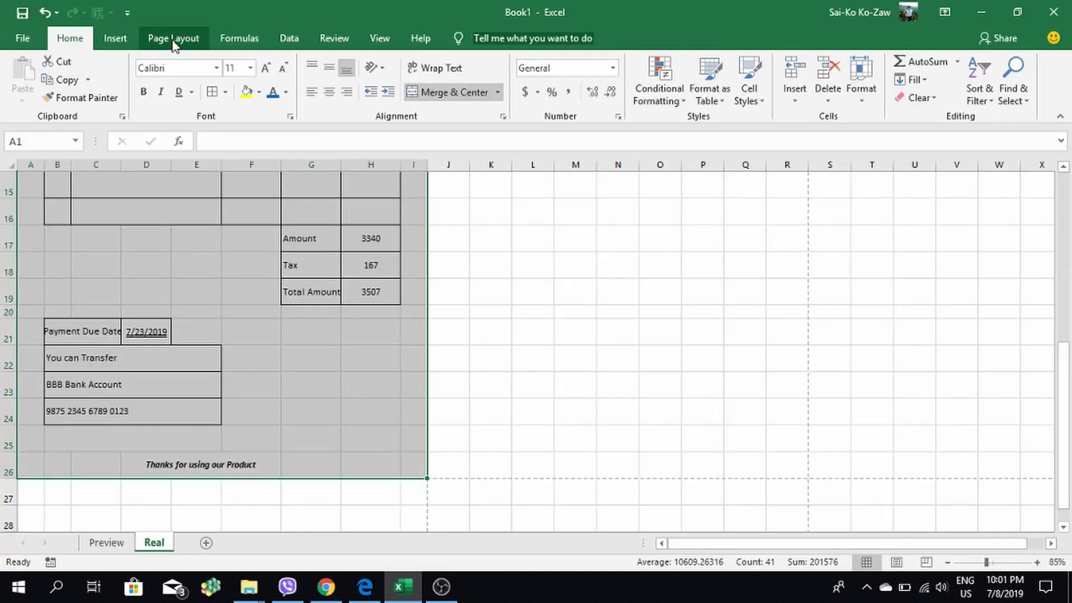
{"action": "left_click", "coordinate": [175, 41]}
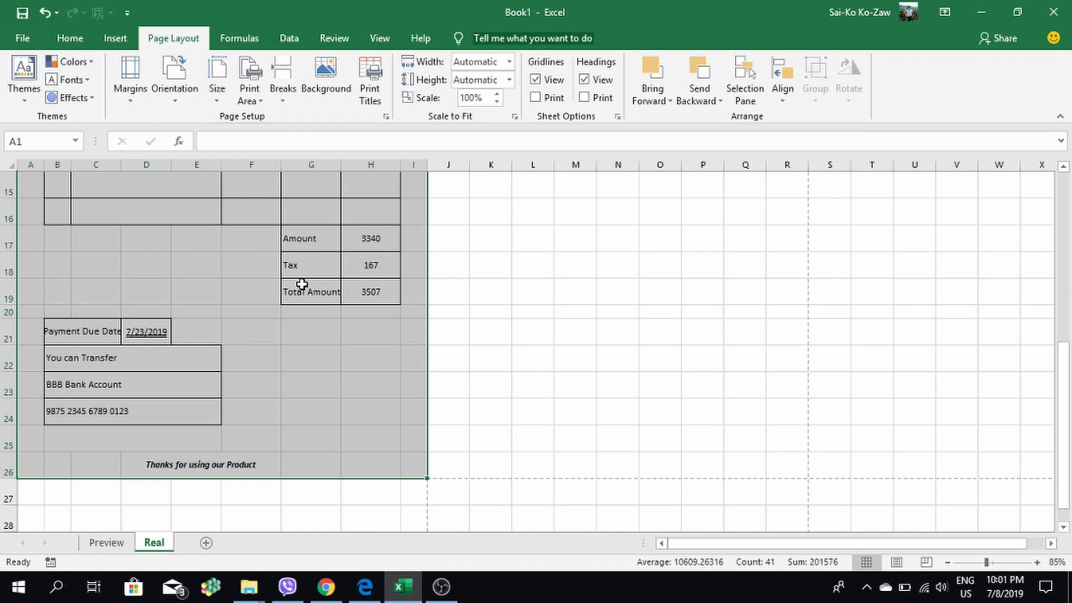
{"action": "scroll", "coordinate": [301, 279], "scroll_direction": "up", "scroll_amount": 4}
{"action": "scroll", "coordinate": [272, 271], "scroll_direction": "up", "scroll_amount": 1}
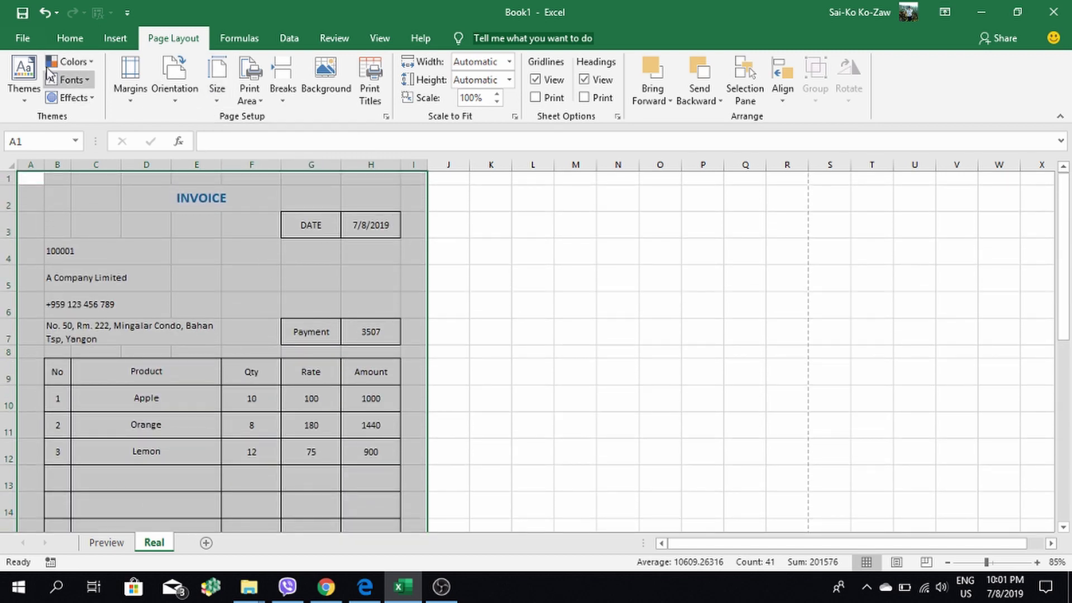
Save the workbook as MSE-2 in the MSE folder on the Desktop
{"action": "left_click", "coordinate": [23, 38]}
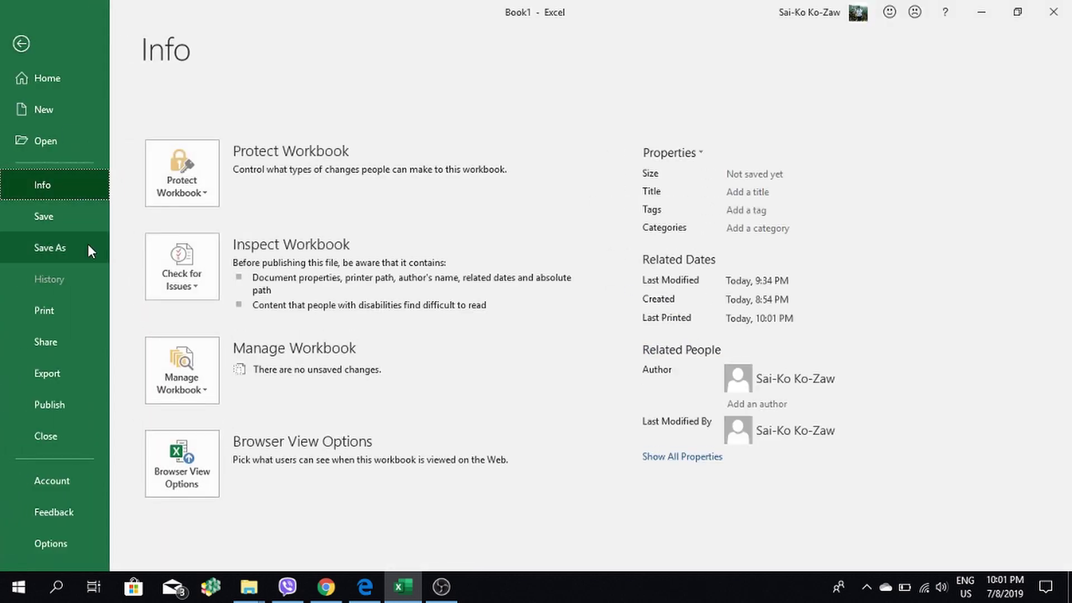
{"action": "left_click", "coordinate": [88, 246]}
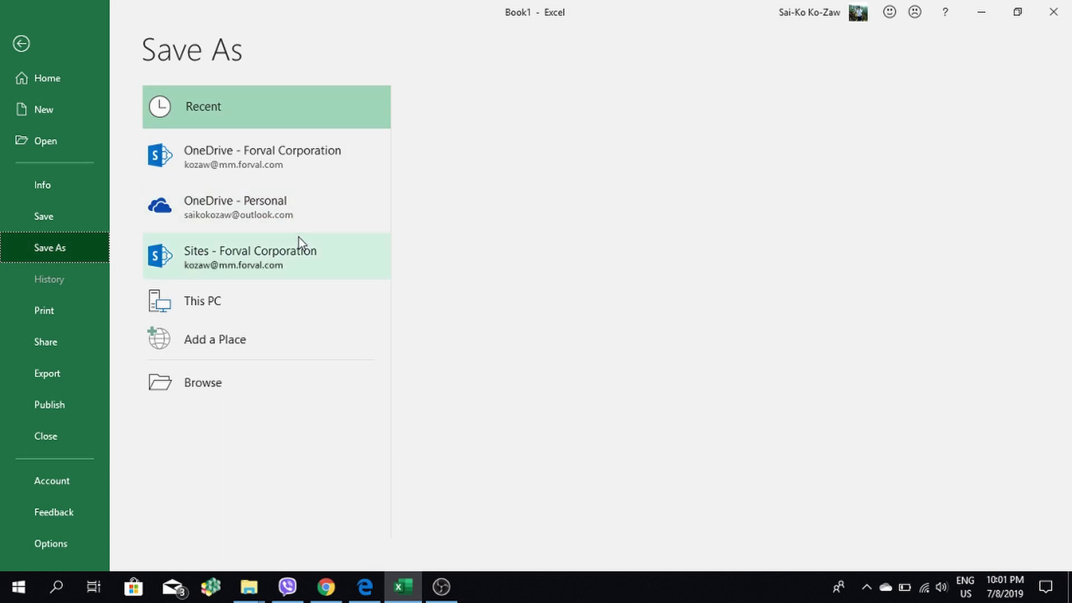
{"action": "left_click", "coordinate": [224, 375]}
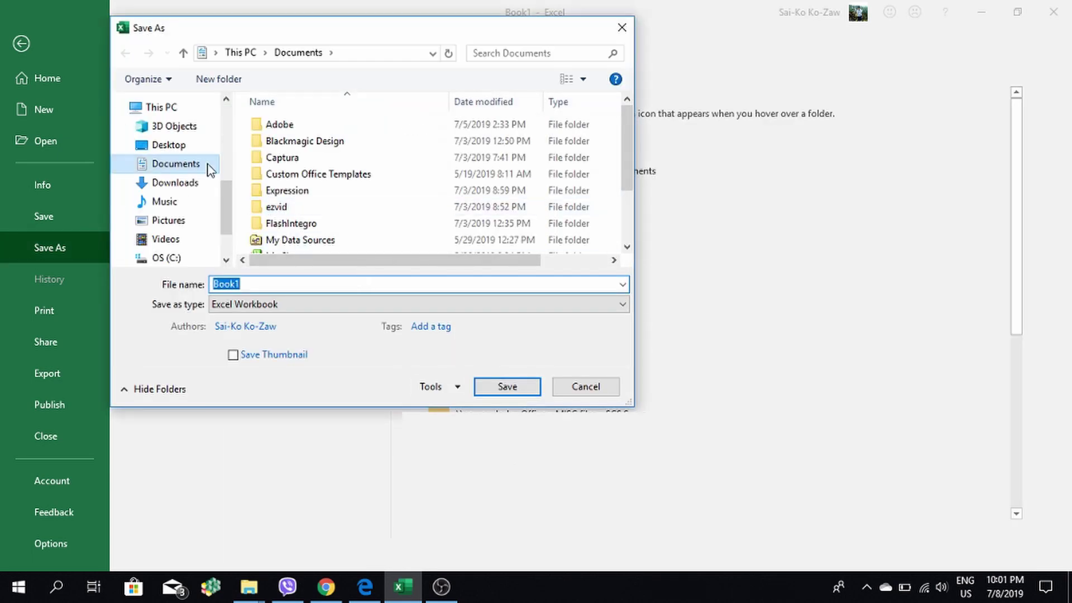
{"action": "left_click", "coordinate": [184, 145]}
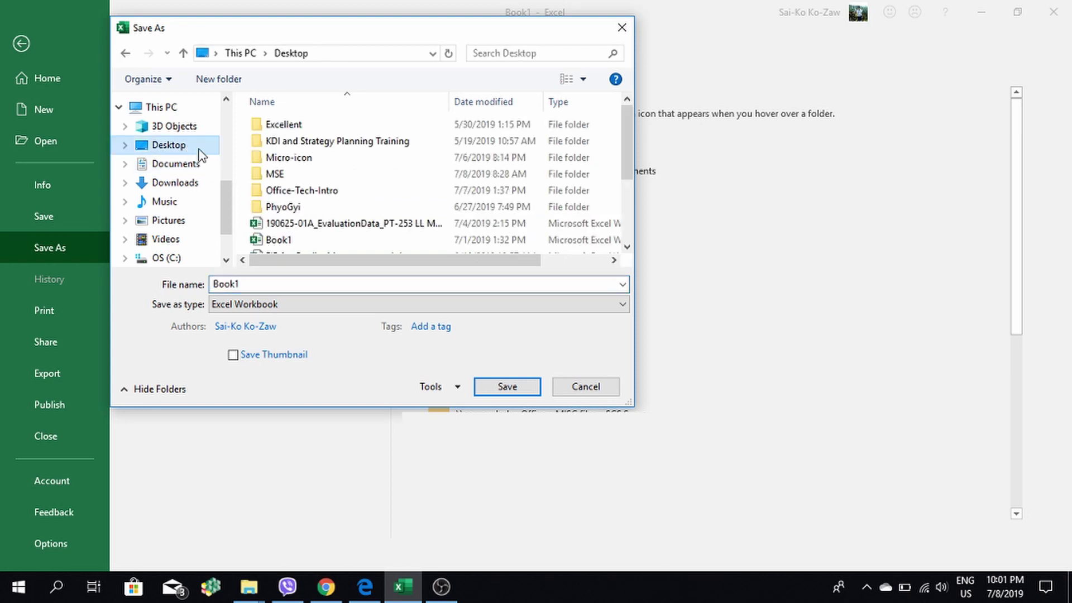
{"action": "double_click", "coordinate": [295, 176]}
{"action": "double_click", "coordinate": [260, 285]}
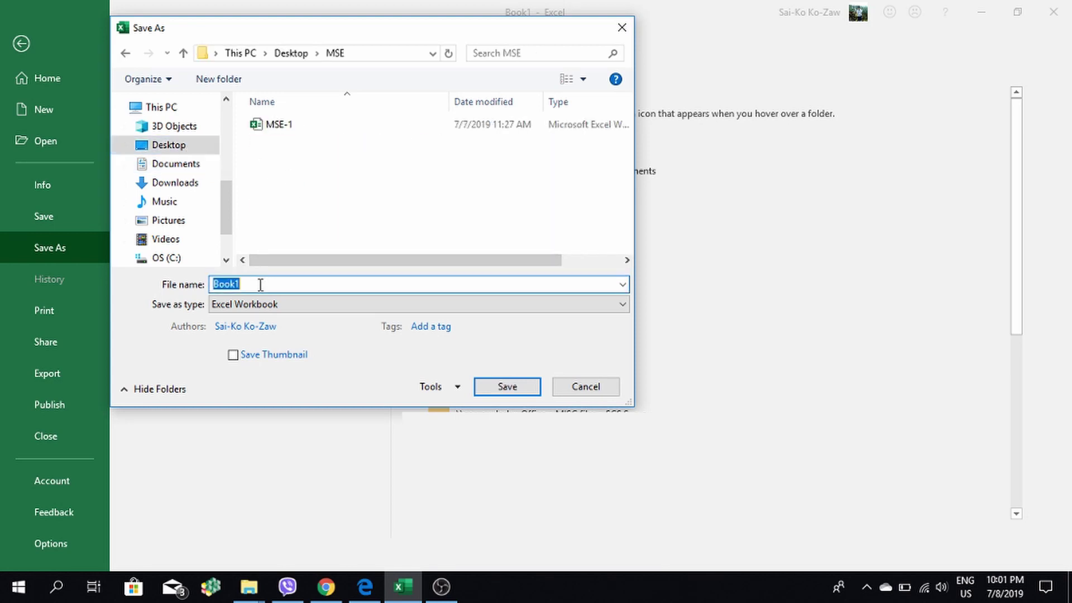
{"action": "type", "text": "MSE"}
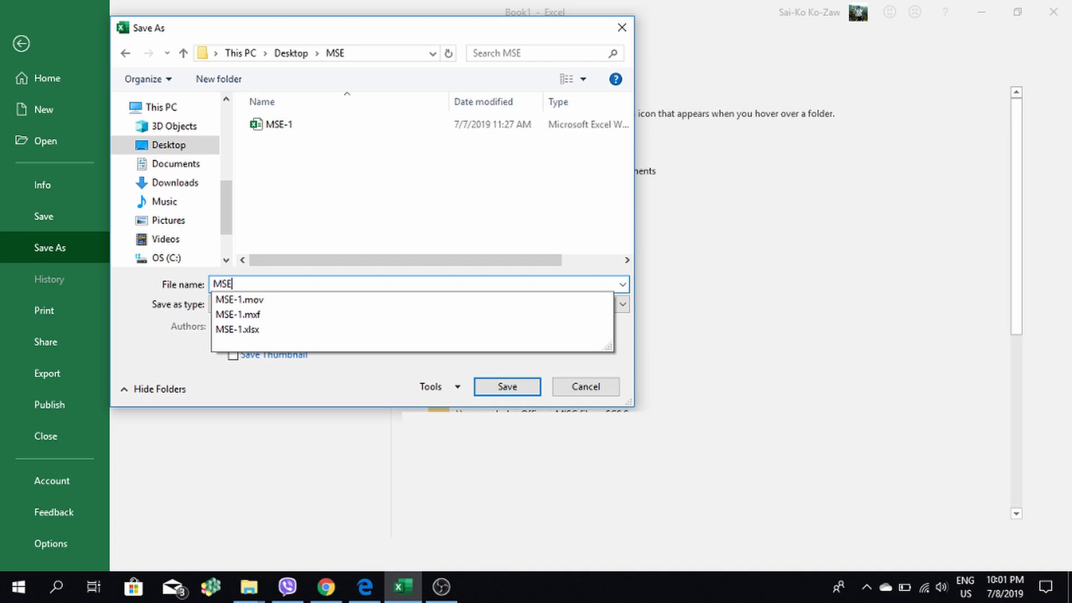
{"action": "type", "text": "-2"}
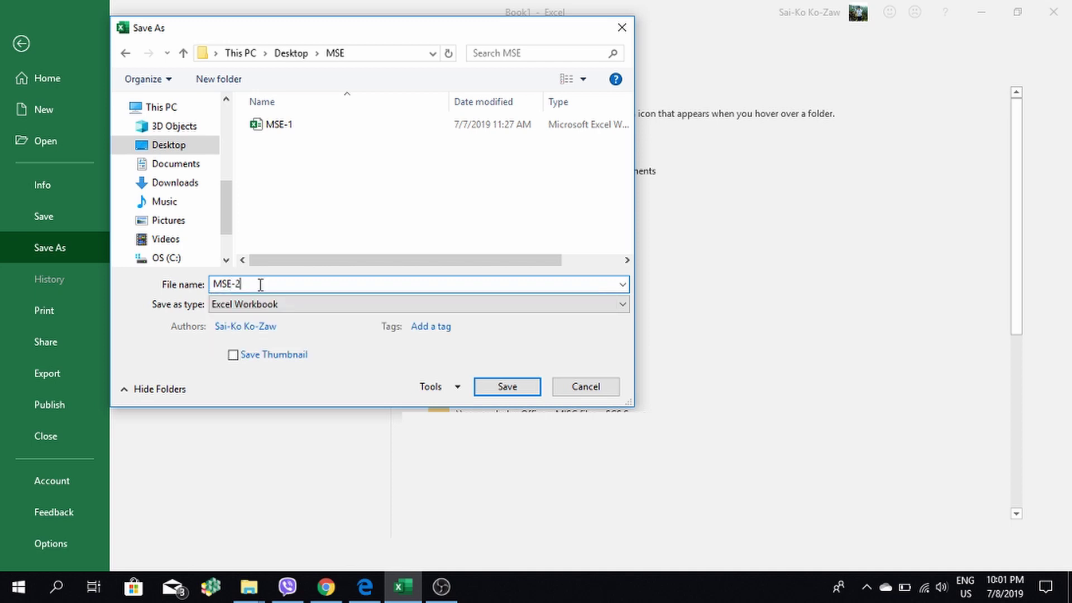
{"action": "left_click", "coordinate": [508, 387]}
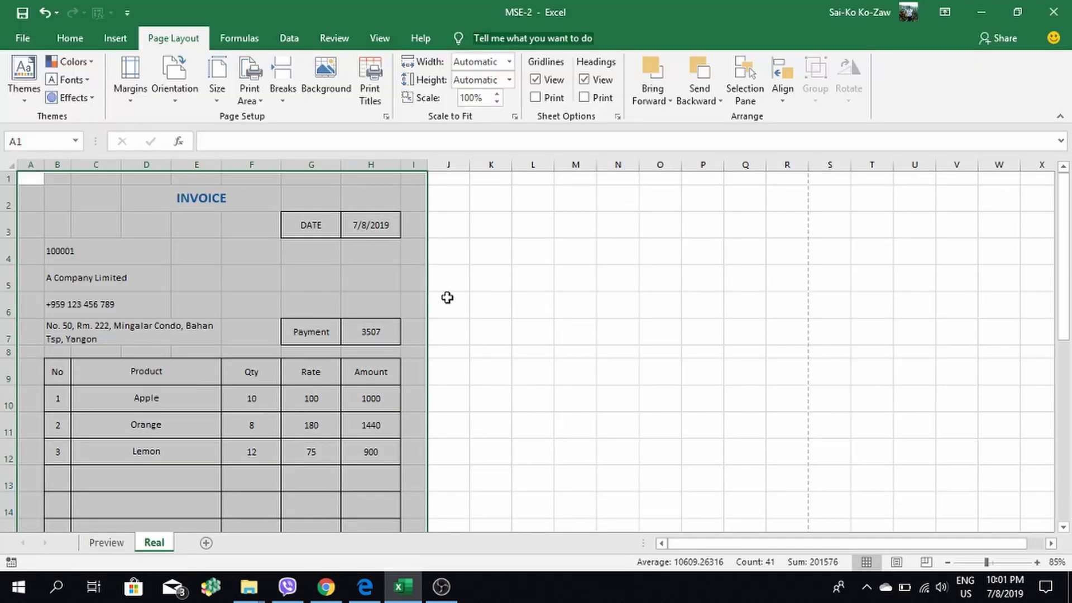
Close Excel and reopen MSE-2 from the Desktop MSE folder
{"action": "scroll", "coordinate": [447, 298], "scroll_direction": "down", "scroll_amount": 4}
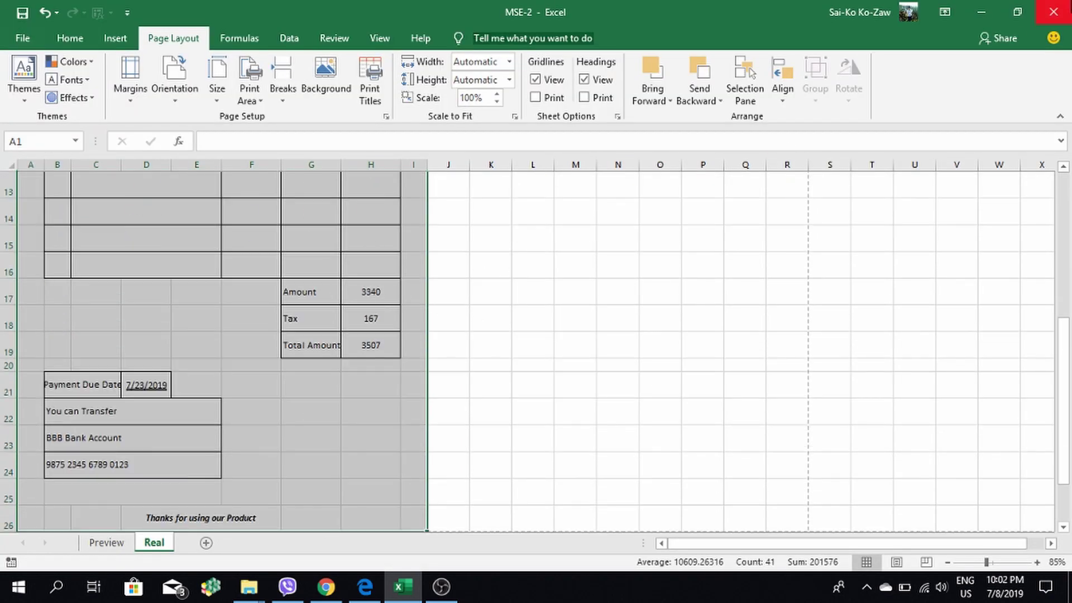
{"action": "left_click", "coordinate": [1053, 12]}
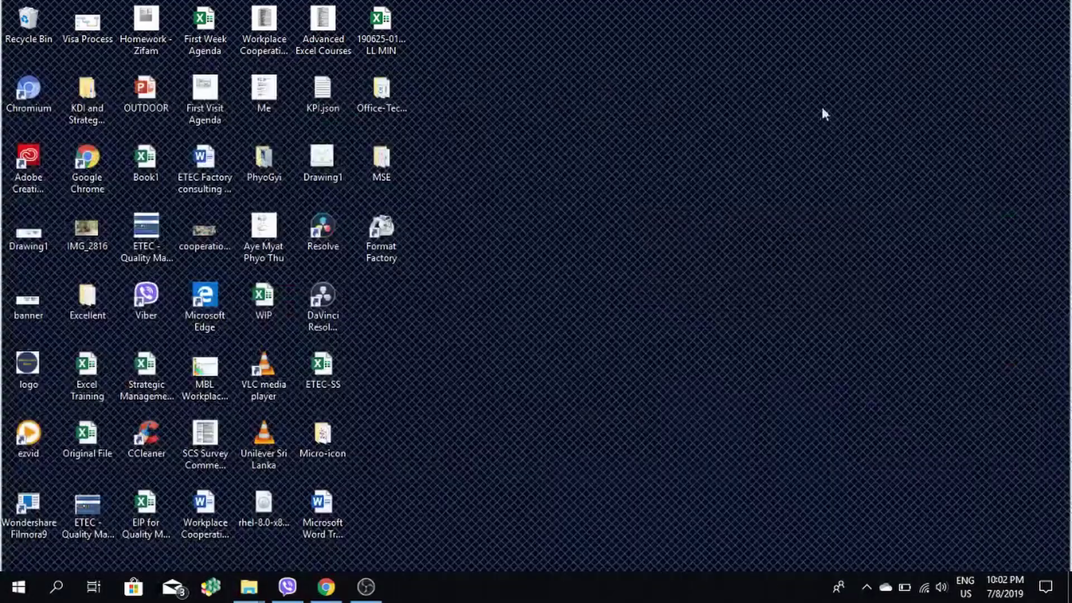
{"action": "double_click", "coordinate": [386, 163]}
{"action": "left_click", "coordinate": [184, 220]}
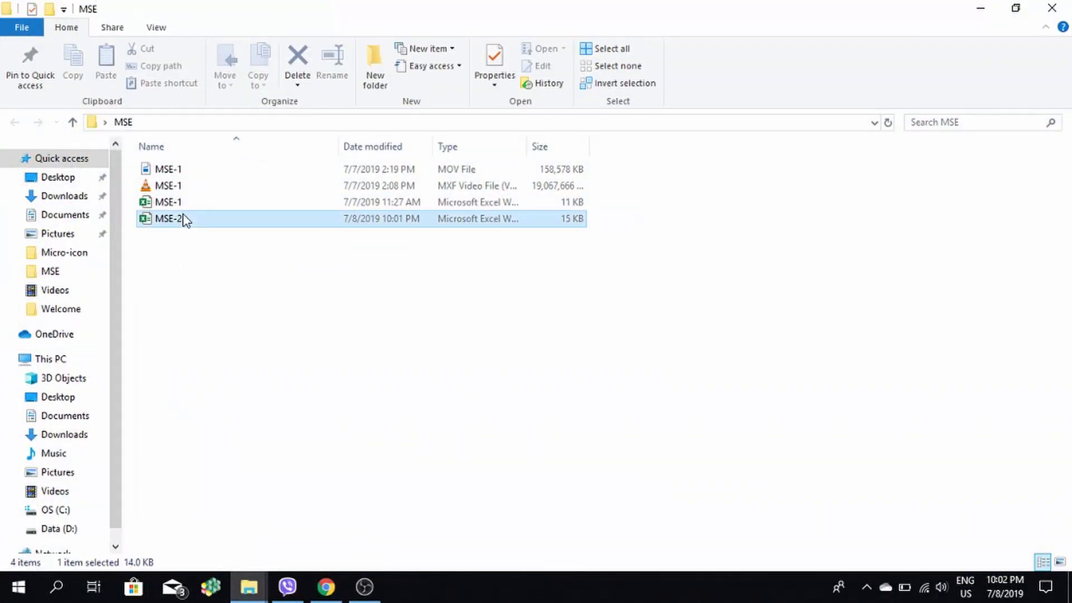
{"action": "double_click", "coordinate": [184, 220]}
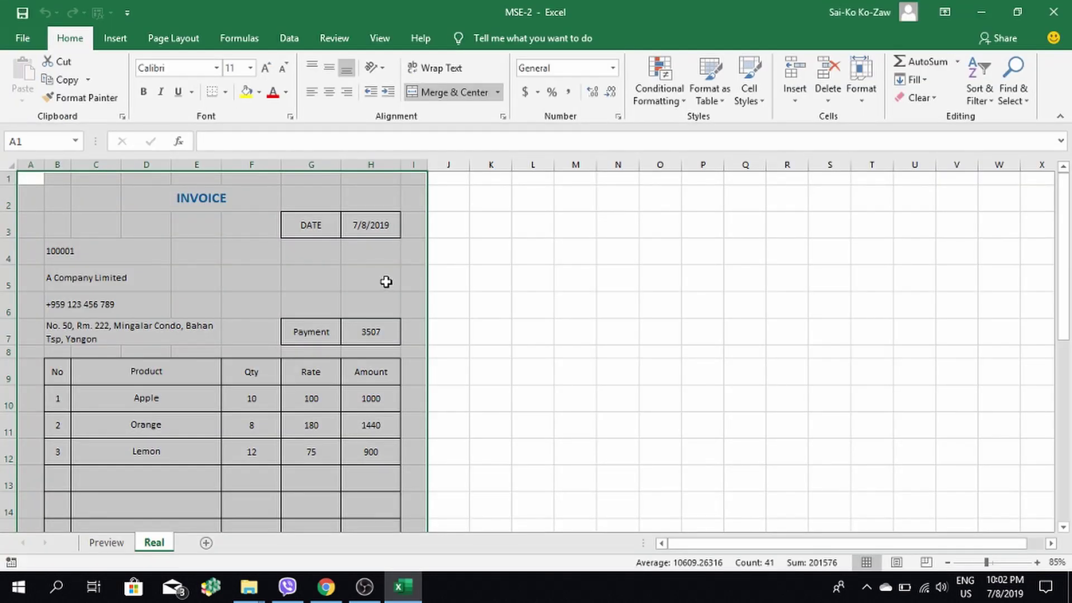
Set the worksheet's paper size to A4
{"action": "left_click", "coordinate": [538, 275]}
{"action": "scroll", "coordinate": [288, 319], "scroll_direction": "down", "scroll_amount": 2}
{"action": "scroll", "coordinate": [287, 323], "scroll_direction": "down", "scroll_amount": 2}
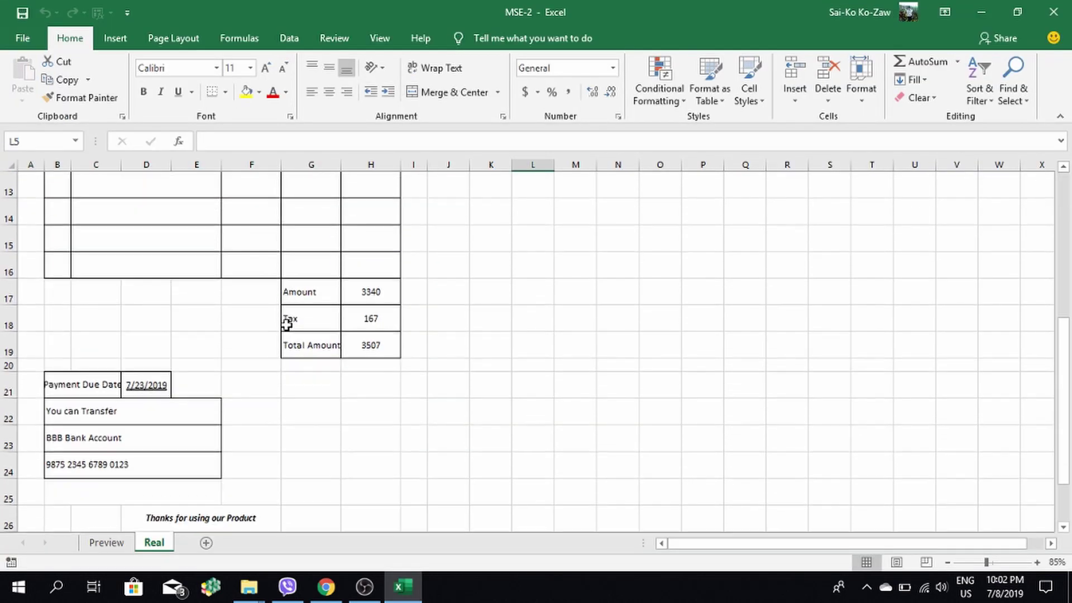
{"action": "scroll", "coordinate": [391, 440], "scroll_direction": "down", "scroll_amount": 1}
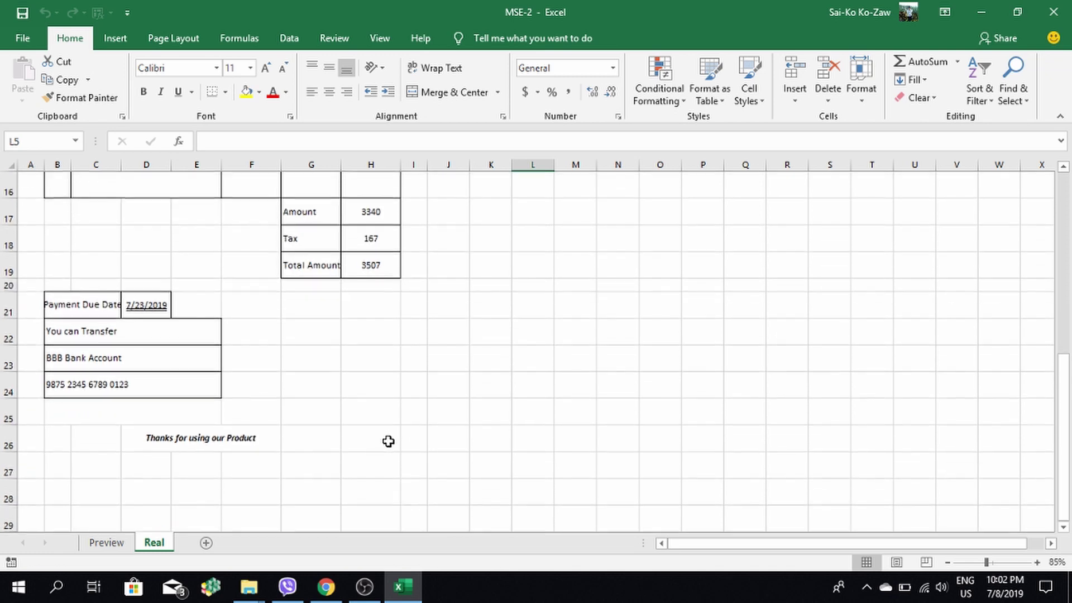
{"action": "left_click", "coordinate": [186, 48]}
{"action": "left_click", "coordinate": [217, 78]}
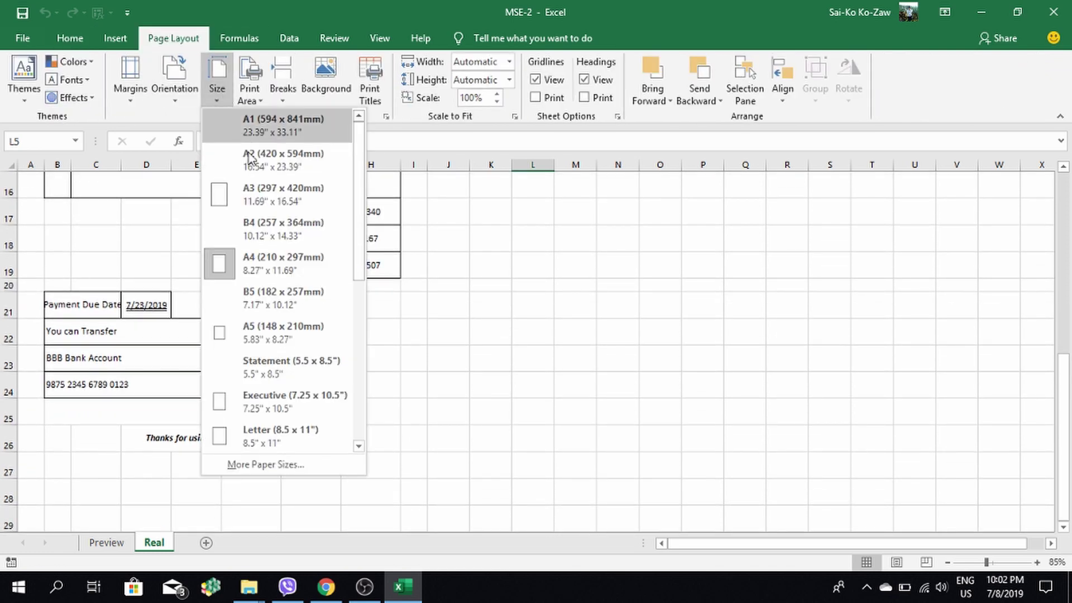
{"action": "left_click", "coordinate": [254, 273]}
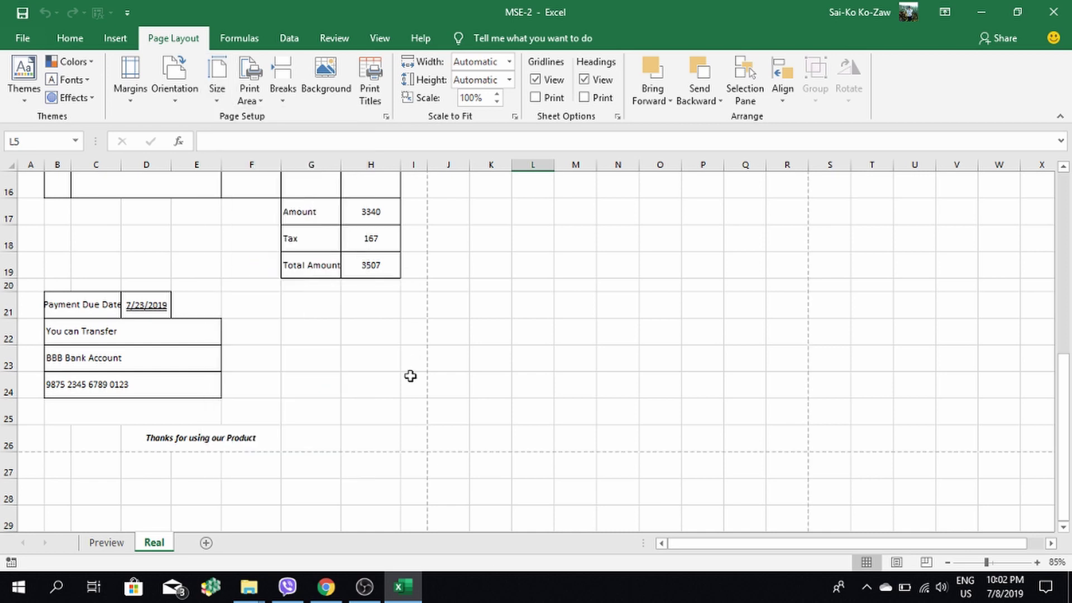
Select A1:I26 to confirm the invoice fits the A4 page break, then deselect it
{"action": "mouse_move", "coordinate": [418, 438]}
{"action": "left_mouse_down"}
{"action": "mouse_move", "coordinate": [10, 109]}
{"action": "mouse_move", "coordinate": [25, 117]}
{"action": "left_mouse_up"}
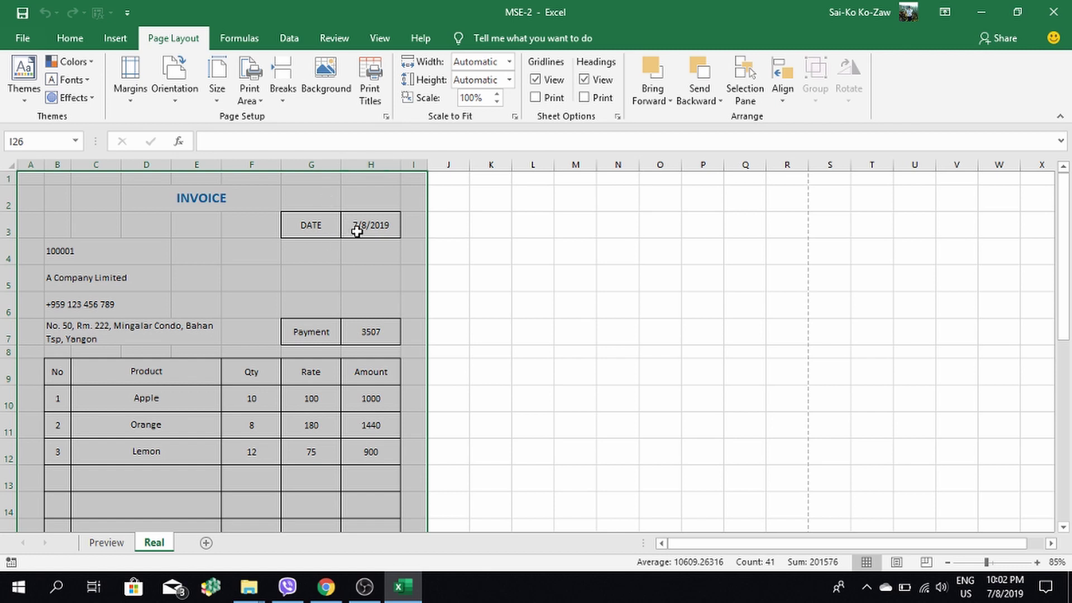
{"action": "scroll", "coordinate": [356, 231], "scroll_direction": "down", "scroll_amount": 2}
{"action": "scroll", "coordinate": [359, 244], "scroll_direction": "down", "scroll_amount": 3}
{"action": "scroll", "coordinate": [210, 278], "scroll_direction": "up", "scroll_amount": 4}
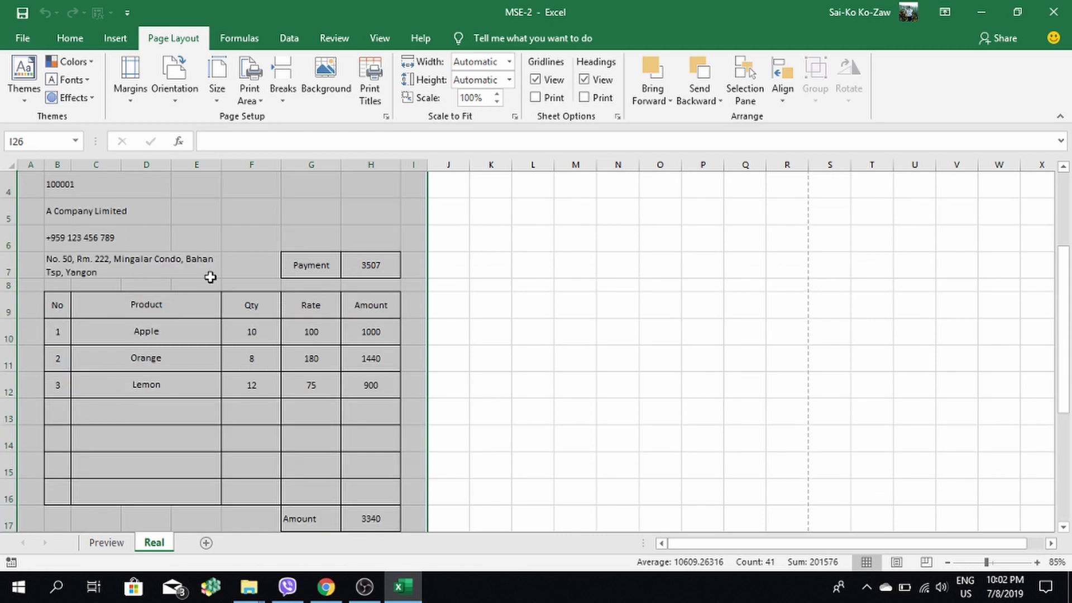
{"action": "scroll", "coordinate": [210, 277], "scroll_direction": "up", "scroll_amount": 1}
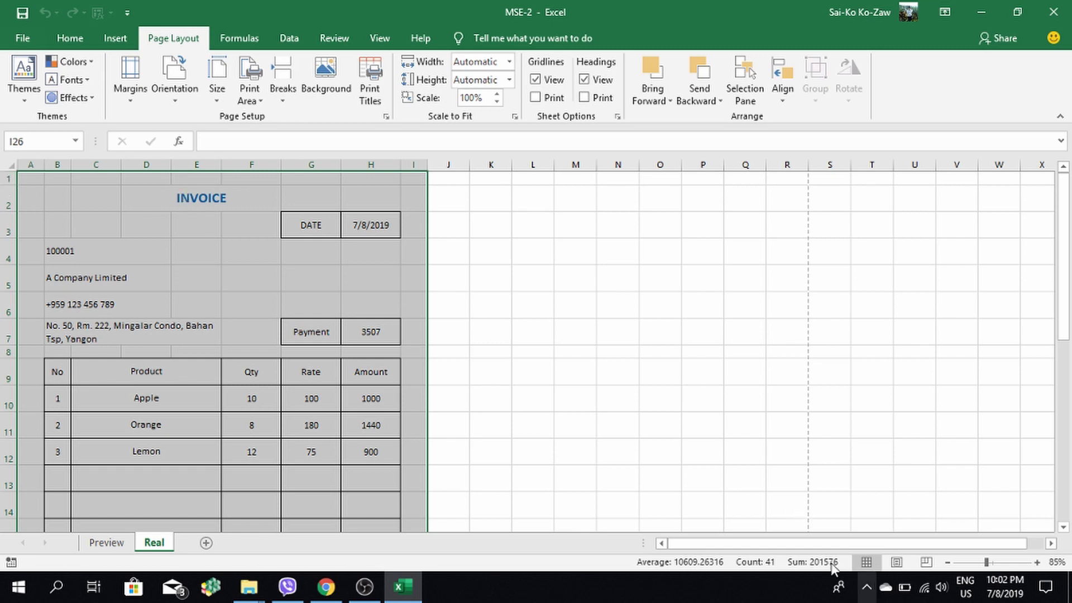
{"action": "left_click", "coordinate": [351, 294]}
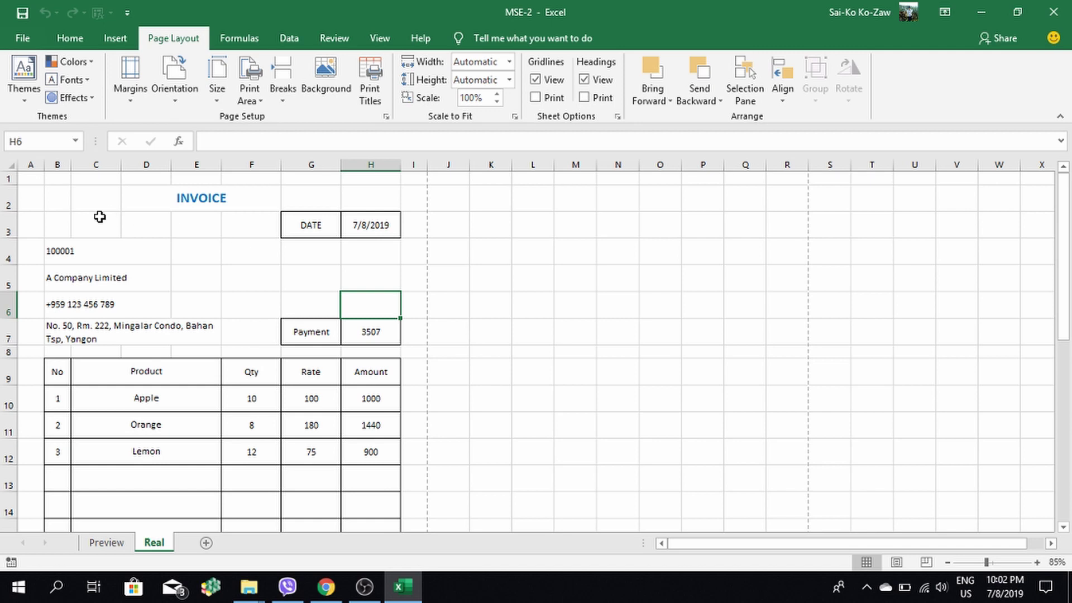
Close Excel saving the changes to MSE-2, then close the MSE folder window
{"action": "left_click", "coordinate": [1054, 12]}
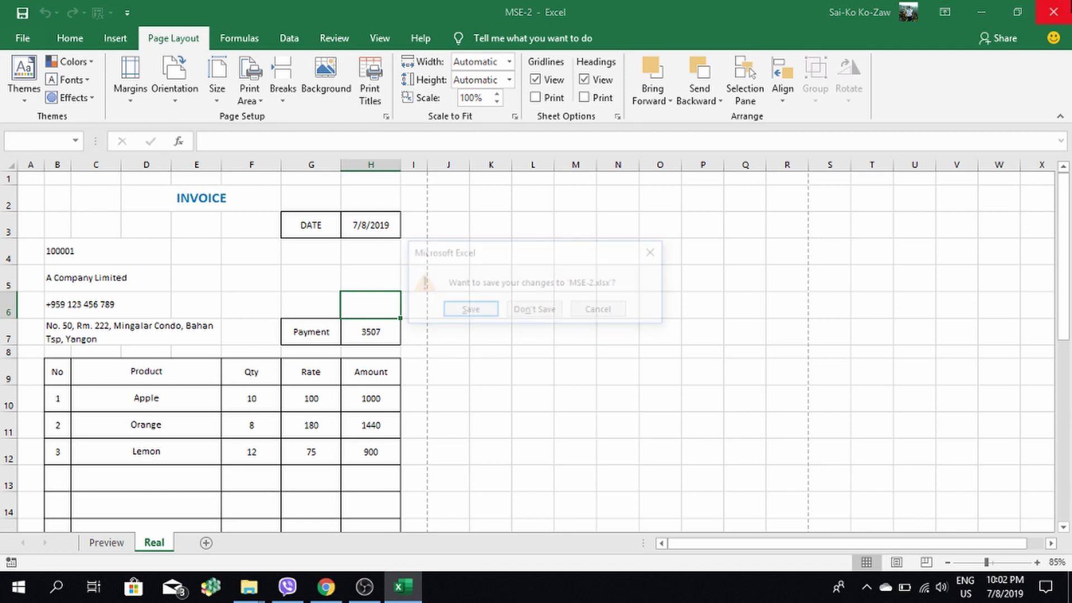
{"action": "left_click", "coordinate": [470, 310]}
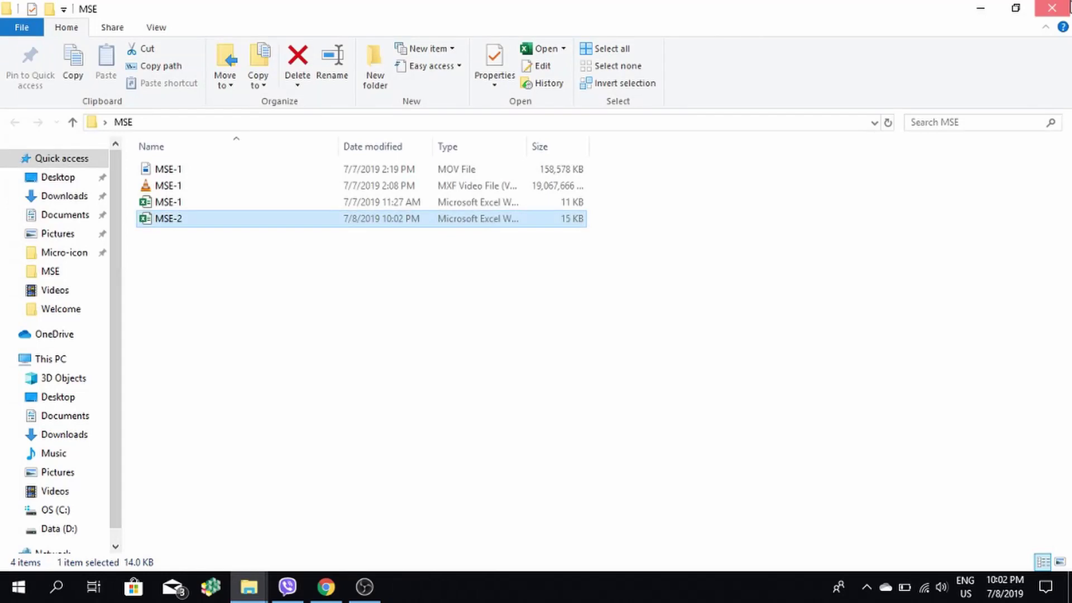
{"action": "left_click", "coordinate": [1051, 8]}
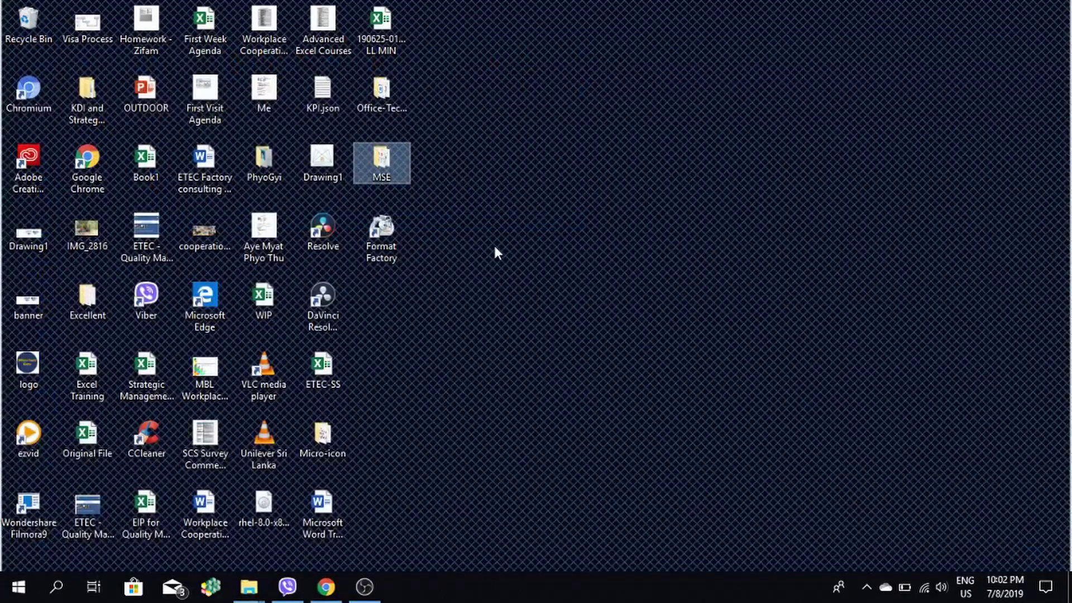